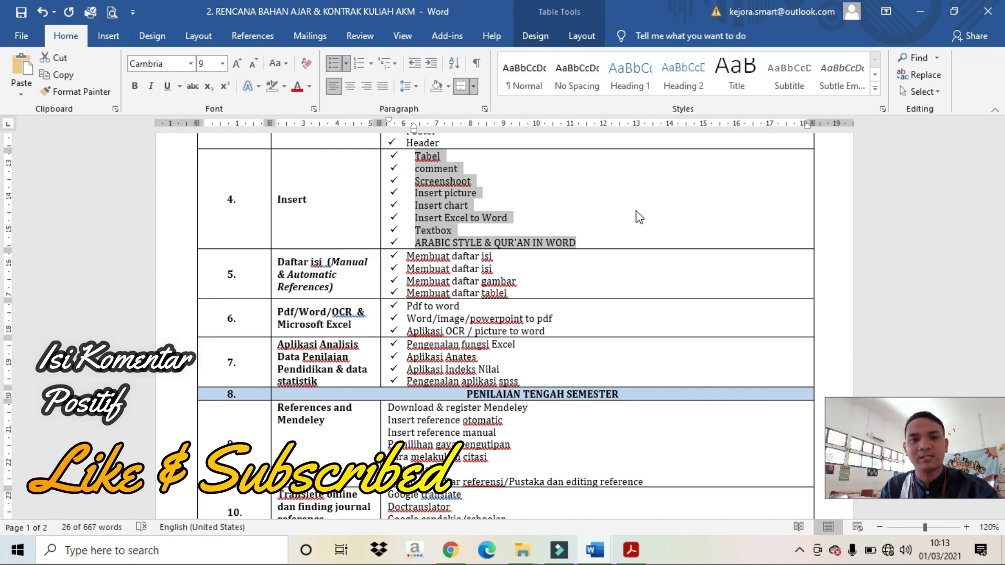
Step: Clear the table selection and switch to the Document2 window from the taskbar previews
{"action": "left_click", "coordinate": [636, 211]}
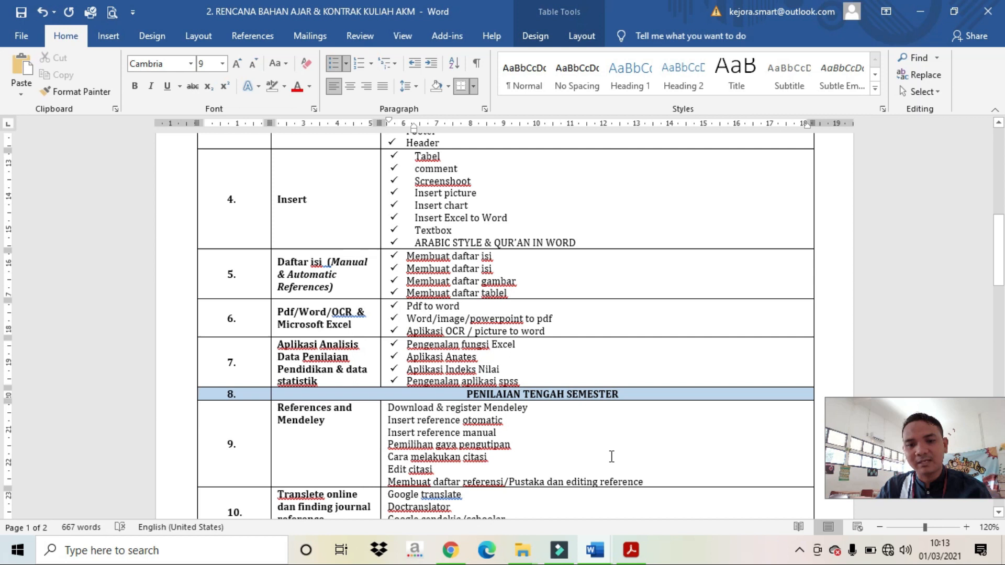
{"action": "left_click", "coordinate": [595, 550]}
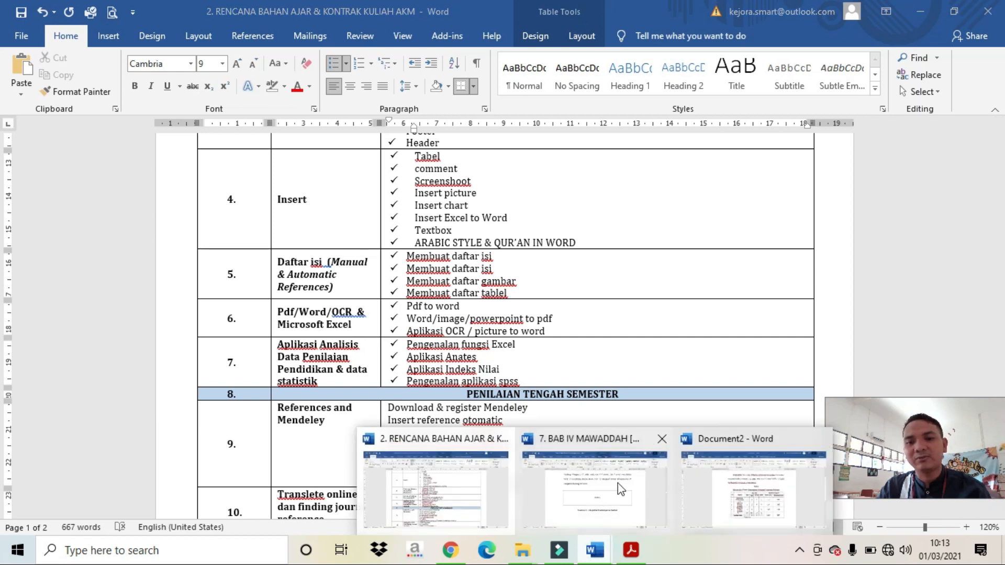
{"action": "left_click", "coordinate": [749, 489]}
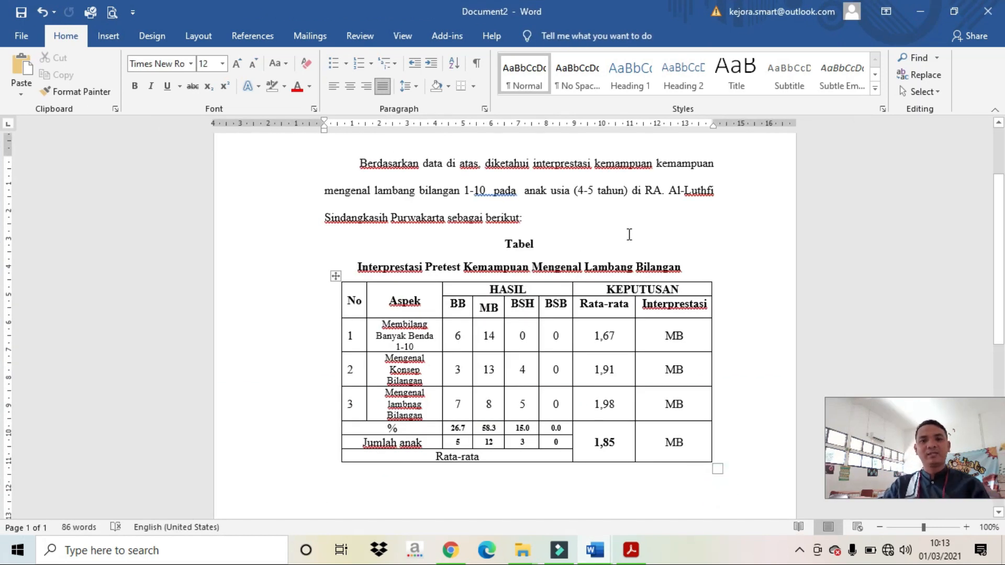
Step: Scroll to Document2's pretest interpretation table and place the cursor on the empty line below it
{"action": "scroll", "coordinate": [628, 231], "scroll_direction": "down", "scroll_amount": 1}
{"action": "scroll", "coordinate": [631, 235], "scroll_direction": "up", "scroll_amount": 1}
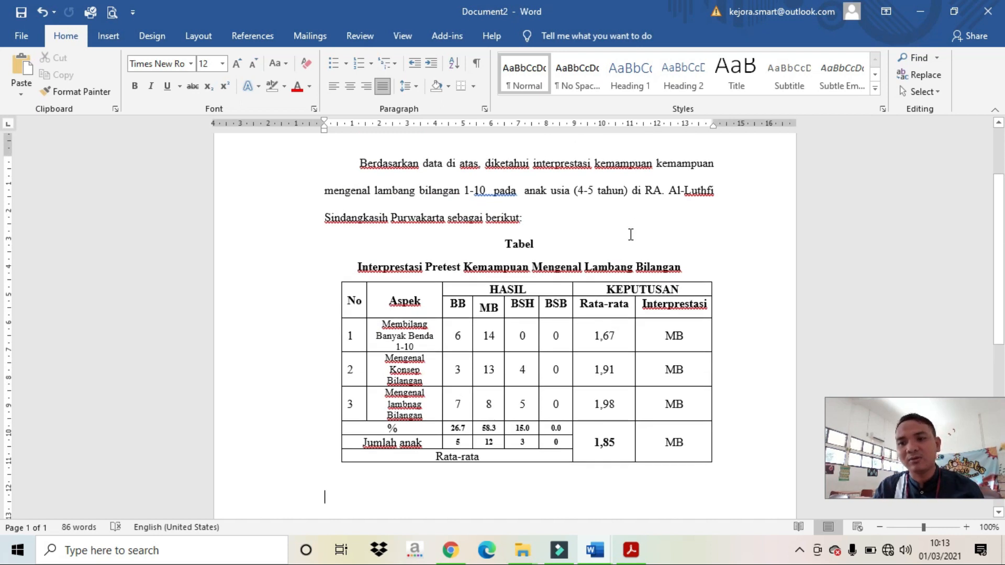
{"action": "scroll", "coordinate": [631, 234], "scroll_direction": "up", "scroll_amount": 3}
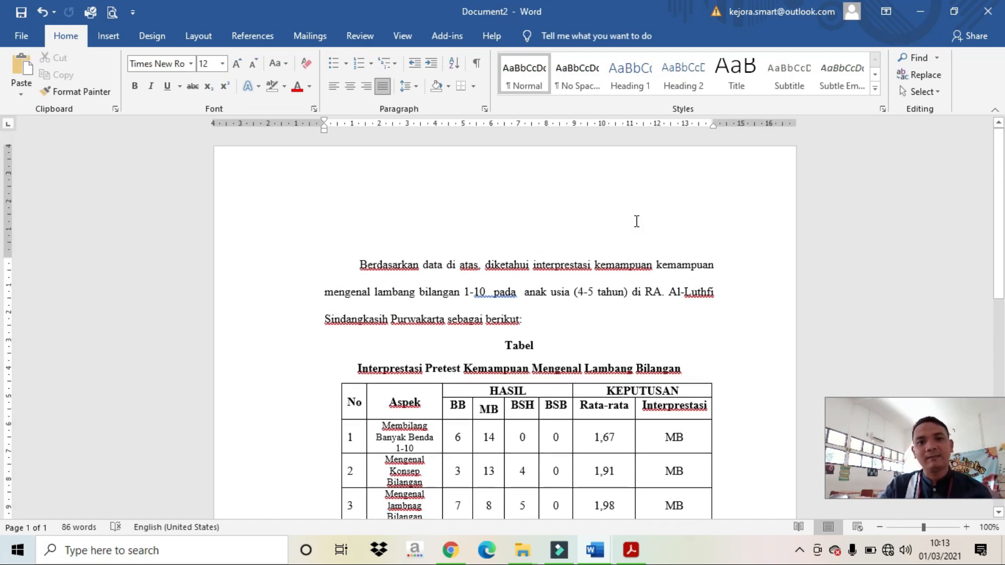
{"action": "scroll", "coordinate": [636, 221], "scroll_direction": "down", "scroll_amount": 1}
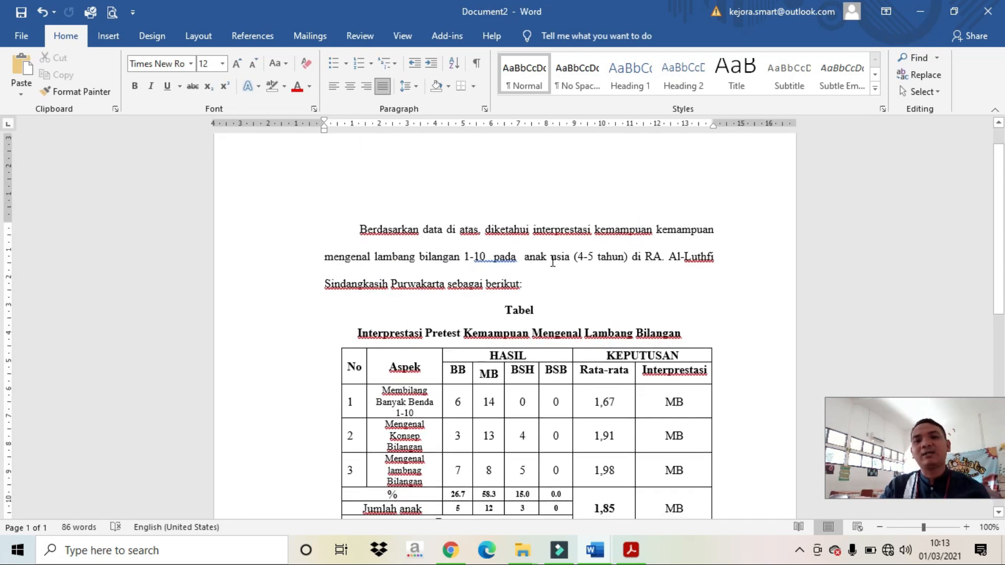
{"action": "scroll", "coordinate": [570, 311], "scroll_direction": "down", "scroll_amount": 3}
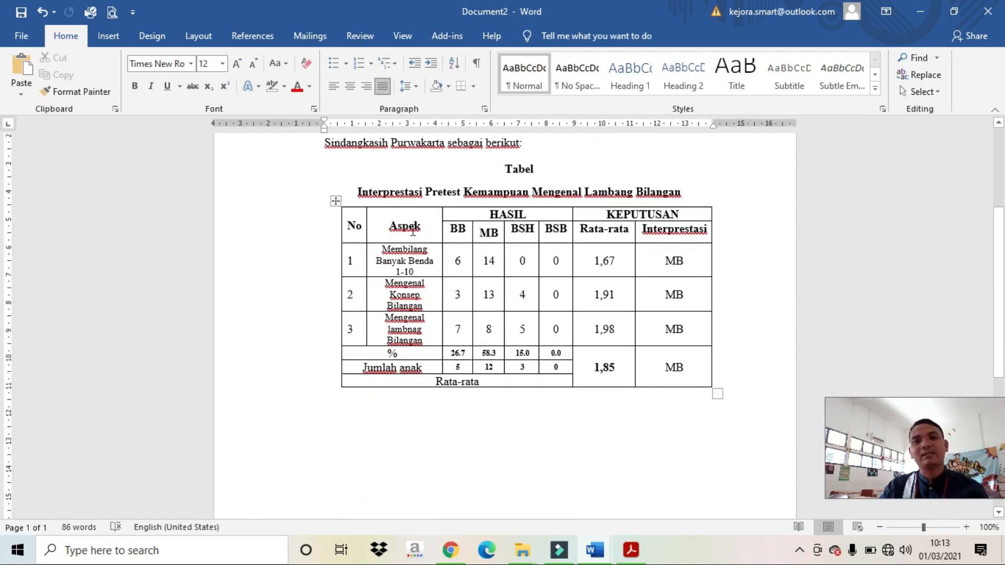
{"action": "left_click", "coordinate": [410, 423]}
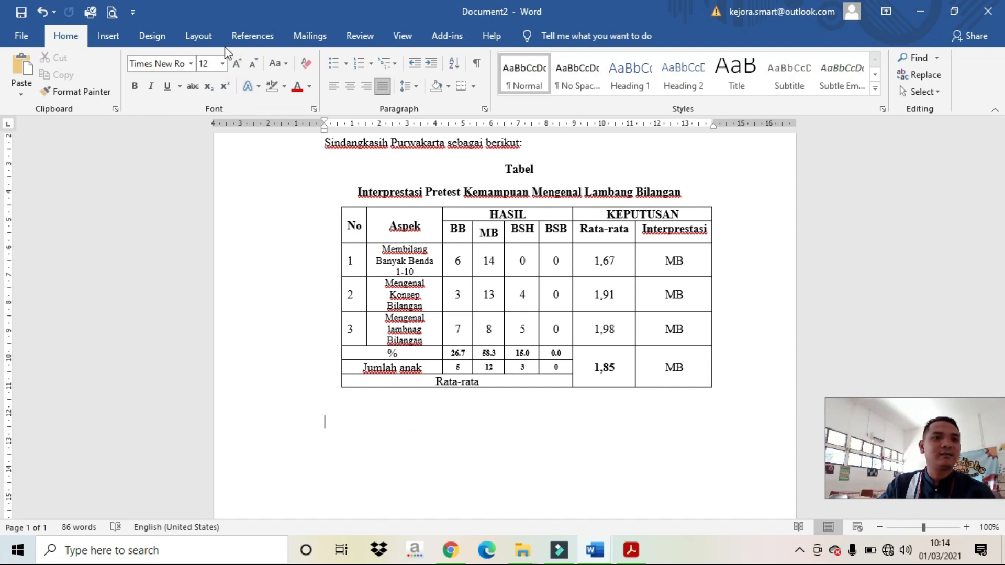
{"action": "left_click", "coordinate": [110, 36]}
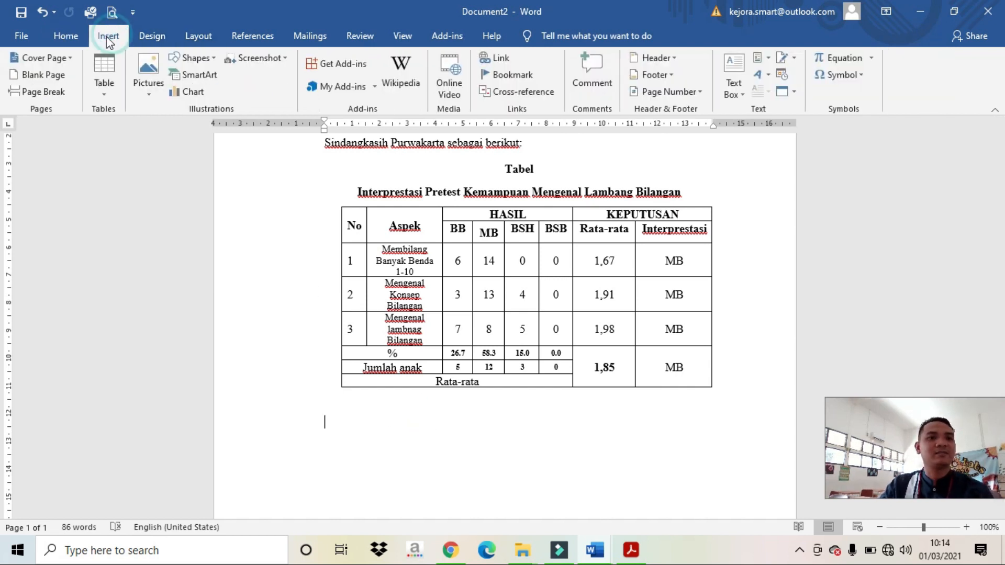
Step: Insert an 8-column, 3-row table below the pretest table and place the cursor in its second row
{"action": "left_click", "coordinate": [101, 77]}
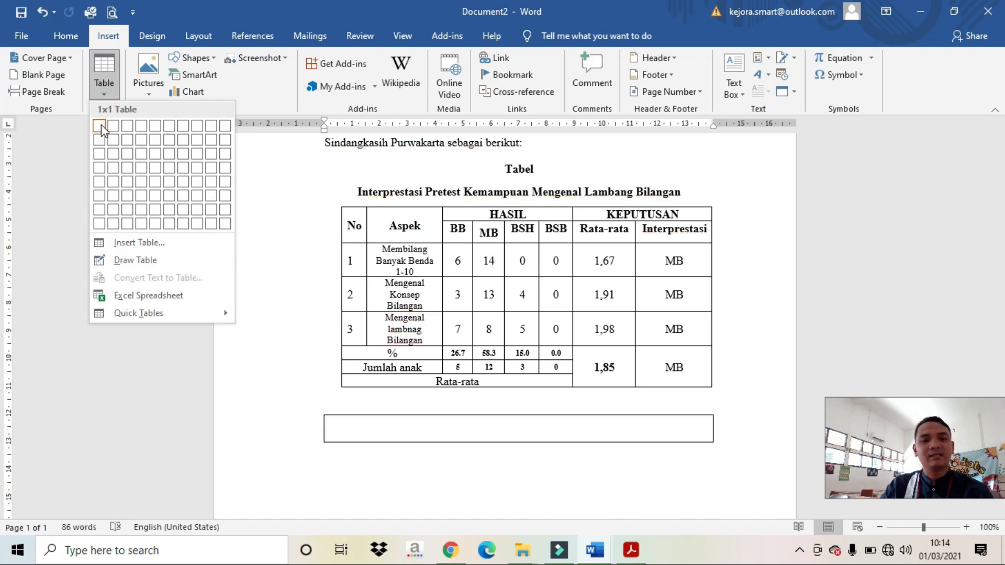
{"action": "left_click", "coordinate": [370, 254]}
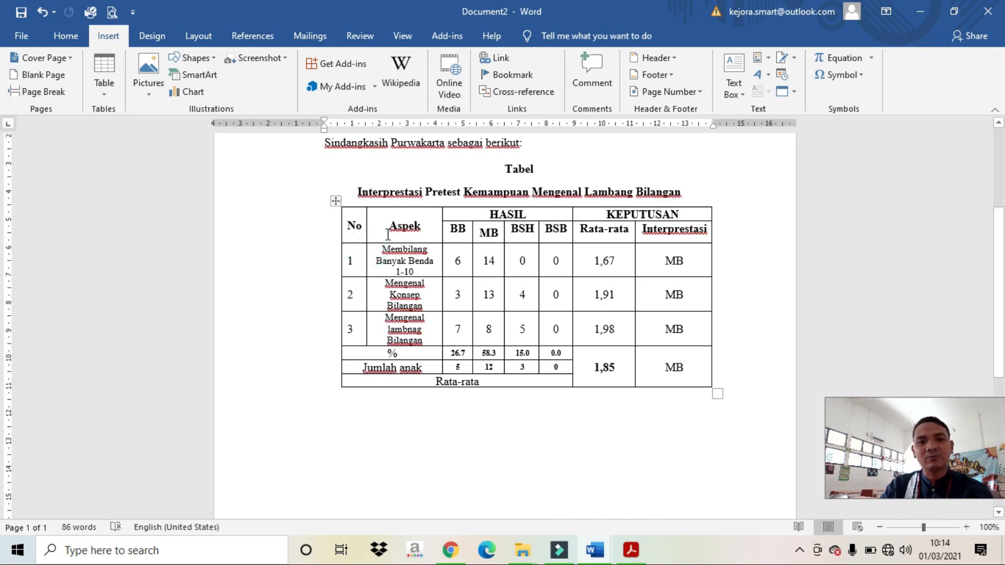
{"action": "left_click_drag", "start_coordinate": [489, 232], "coordinate": [605, 262]}
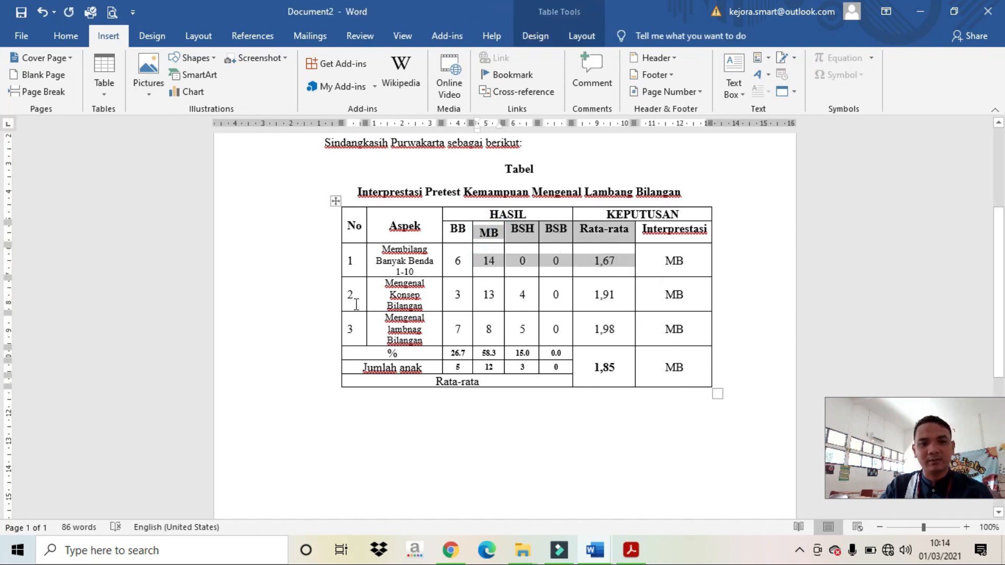
{"action": "left_click", "coordinate": [106, 69]}
{"action": "key", "text": "Escape"}
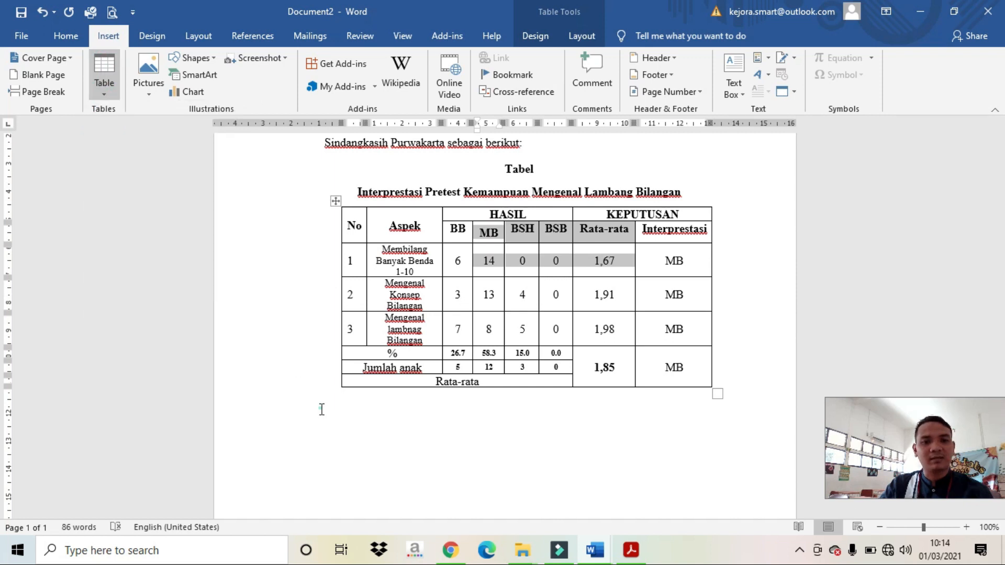
{"action": "left_click", "coordinate": [377, 453]}
{"action": "left_click", "coordinate": [106, 68]}
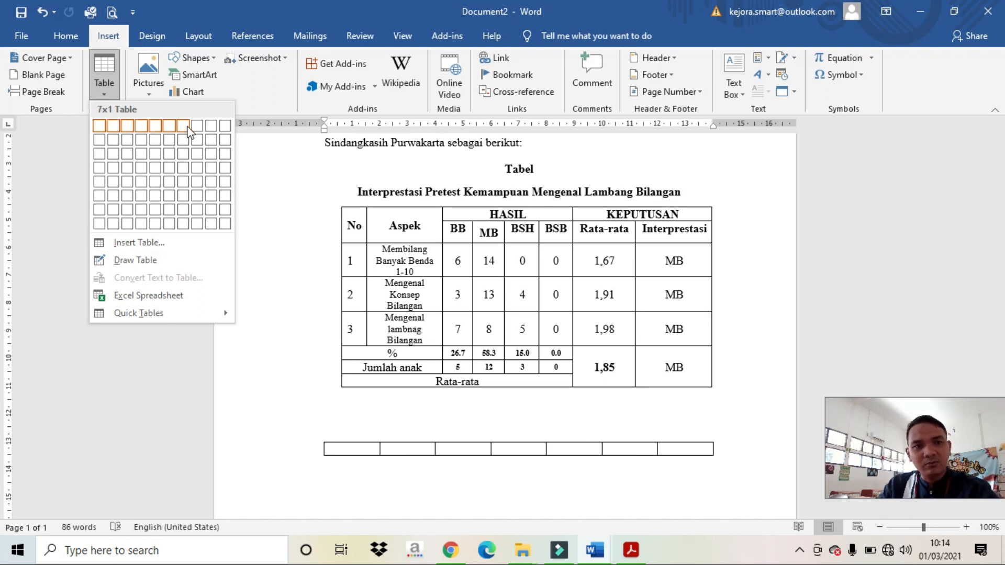
{"action": "left_click", "coordinate": [198, 154]}
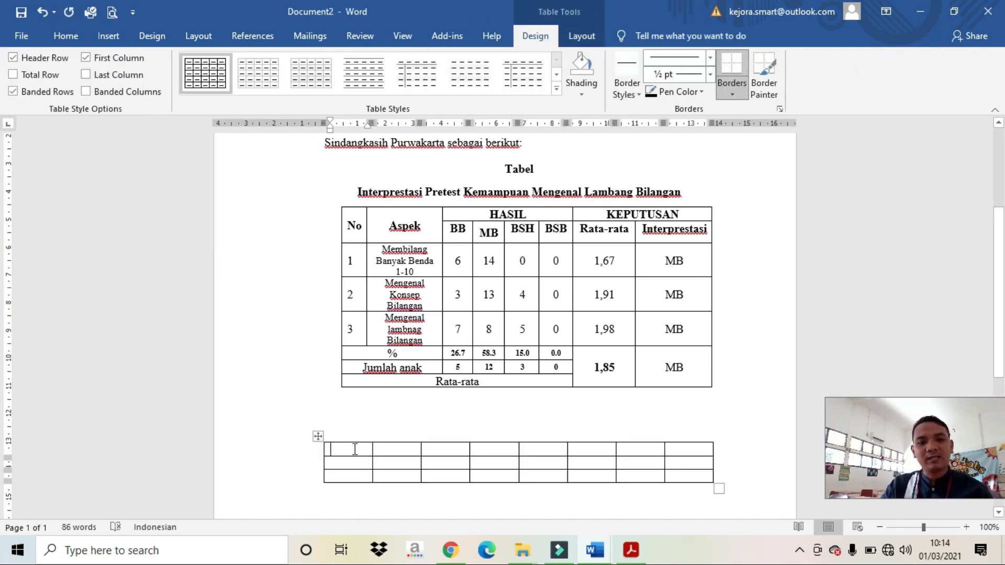
{"action": "left_click", "coordinate": [352, 459]}
Step: Fill the second row with headings No, Aspek, BB, MB, BSH, BSB, Rata-Rata, Interprestasi
{"action": "type", "text": "No "}
{"action": "type", "text": "As"}
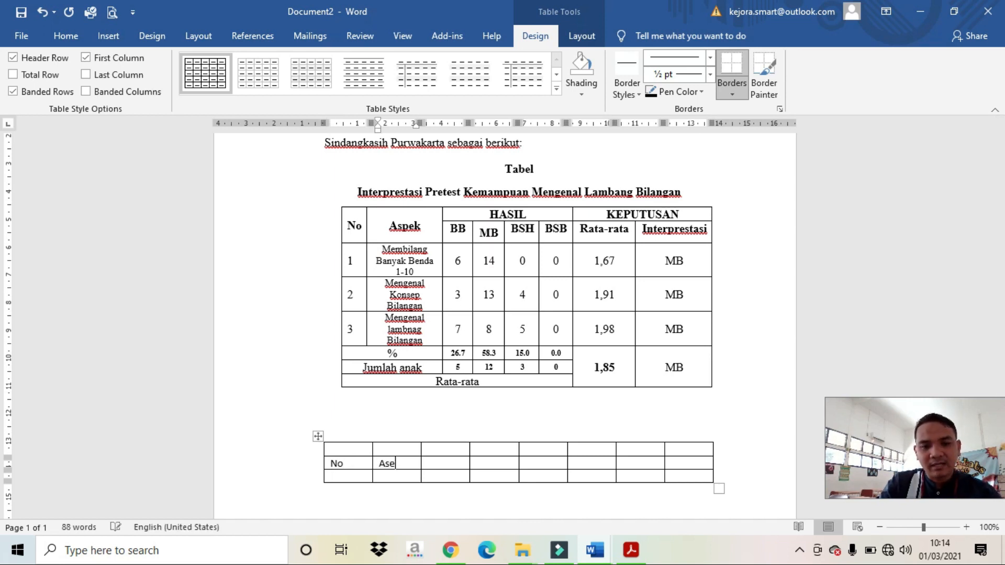
{"action": "type", "text": "pek"}
{"action": "key", "text": "Tab"}
{"action": "type", "text": "BB"}
{"action": "key", "text": "Tab"}
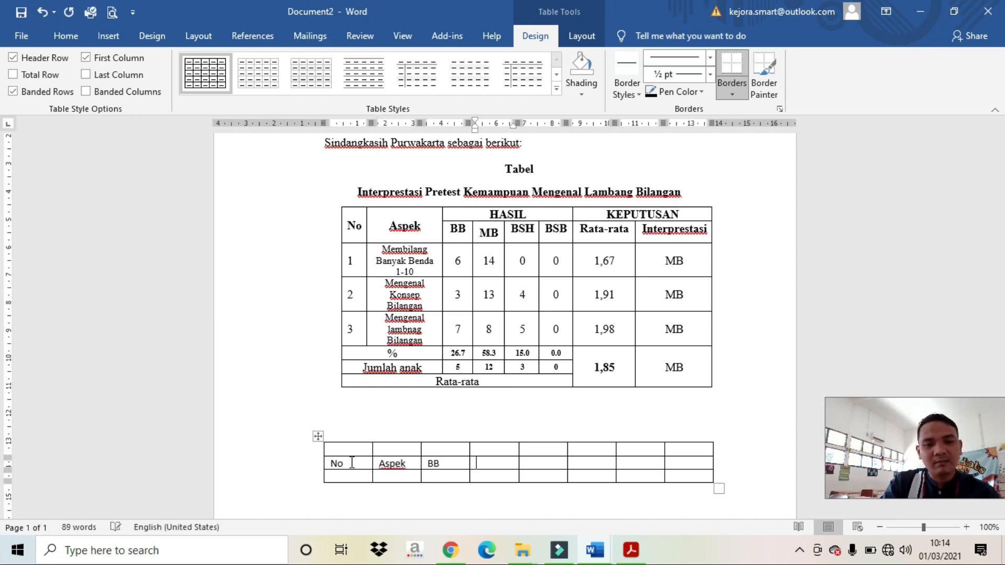
{"action": "type", "text": "MB"}
{"action": "key", "text": "Tab"}
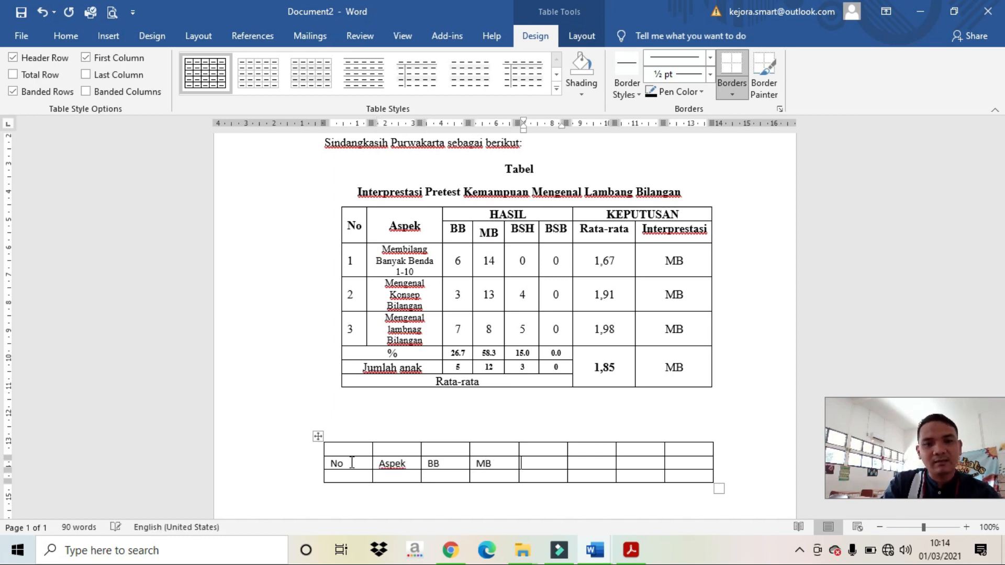
{"action": "type", "text": "BSH"}
{"action": "key", "text": "Tab"}
{"action": "type", "text": "BS"}
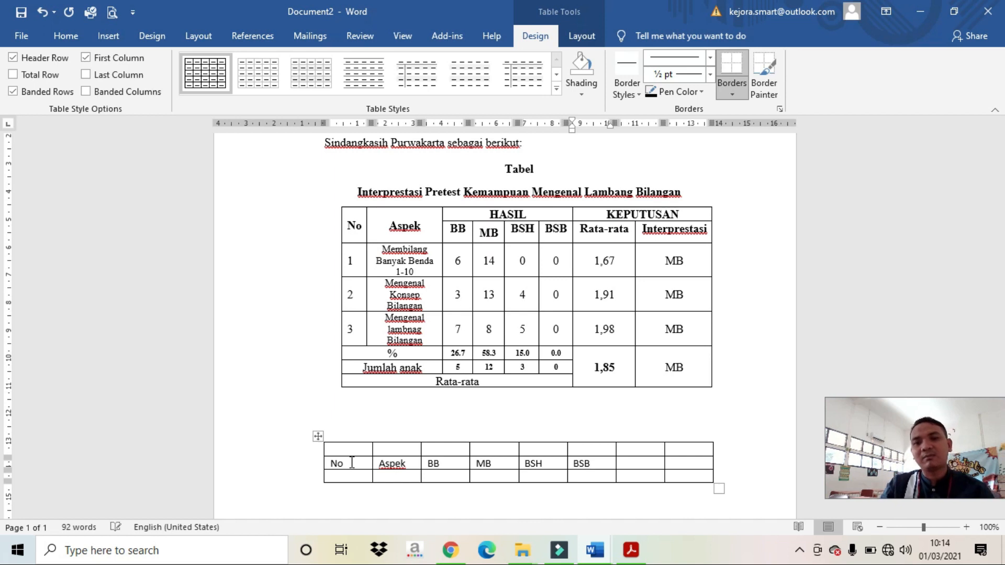
{"action": "key", "text": "Tab"}
{"action": "type", "text": "Rata-Rata"}
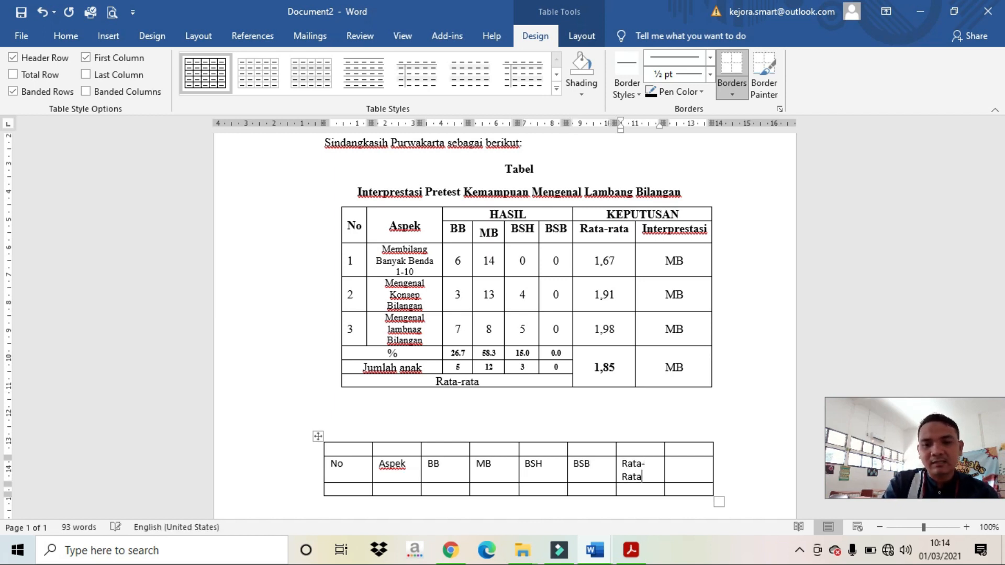
{"action": "key", "text": "Tab"}
{"action": "type", "text": "Interprestasi"}
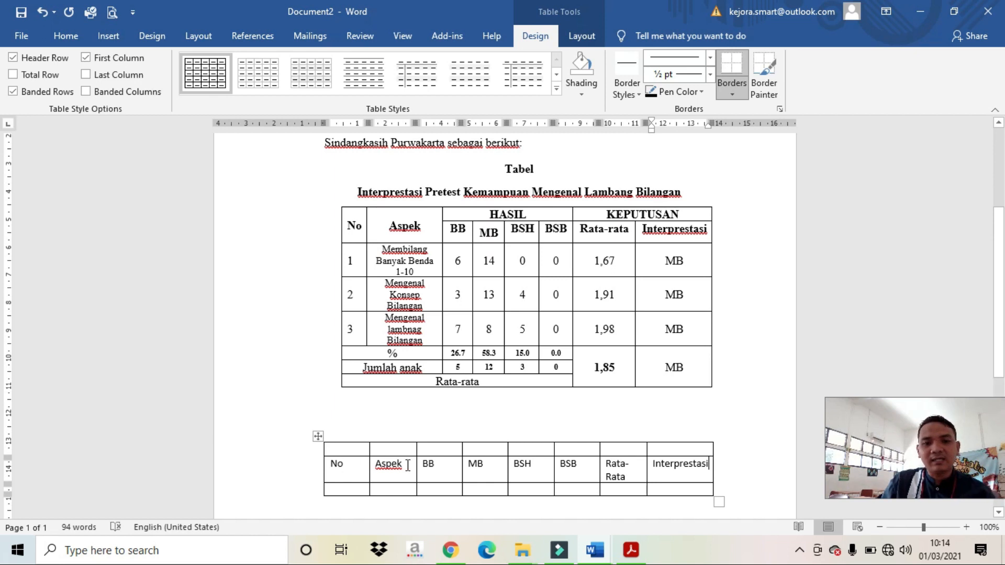
Step: Type 'Hasil' in the top cell above BB and select the top cells through BSB
{"action": "left_click", "coordinate": [442, 453]}
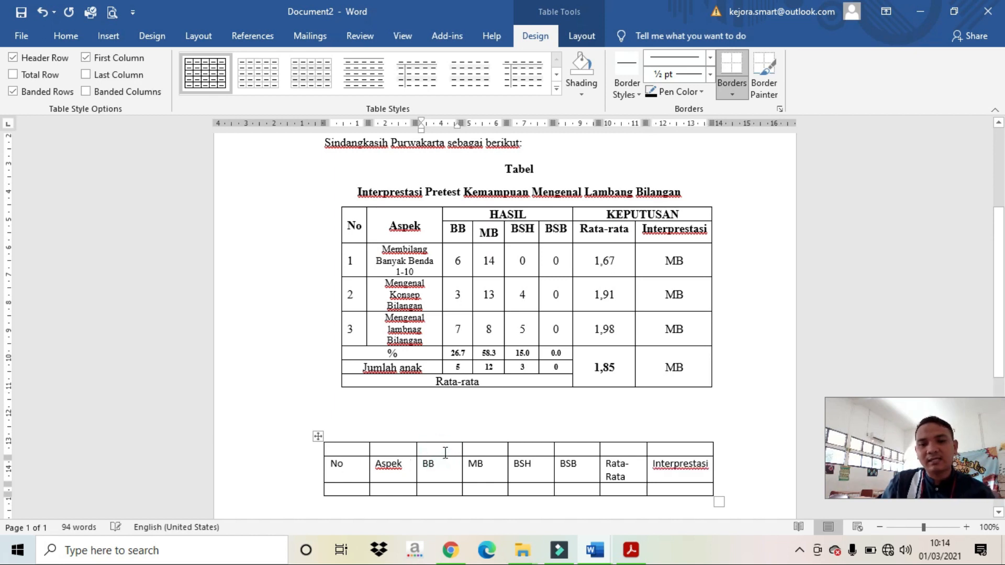
{"action": "type", "text": "Hasil"}
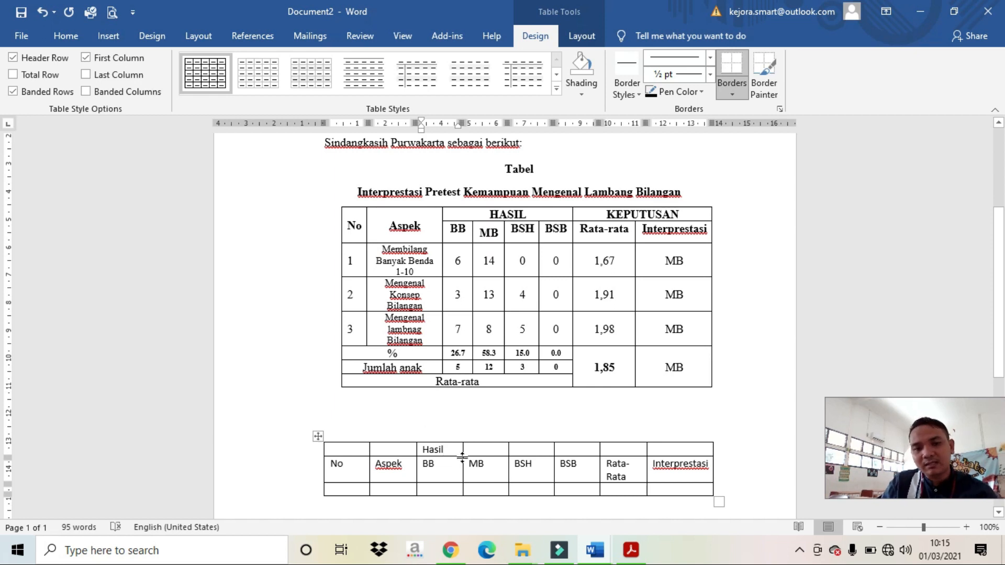
{"action": "left_click_drag", "start_coordinate": [447, 450], "coordinate": [563, 455]}
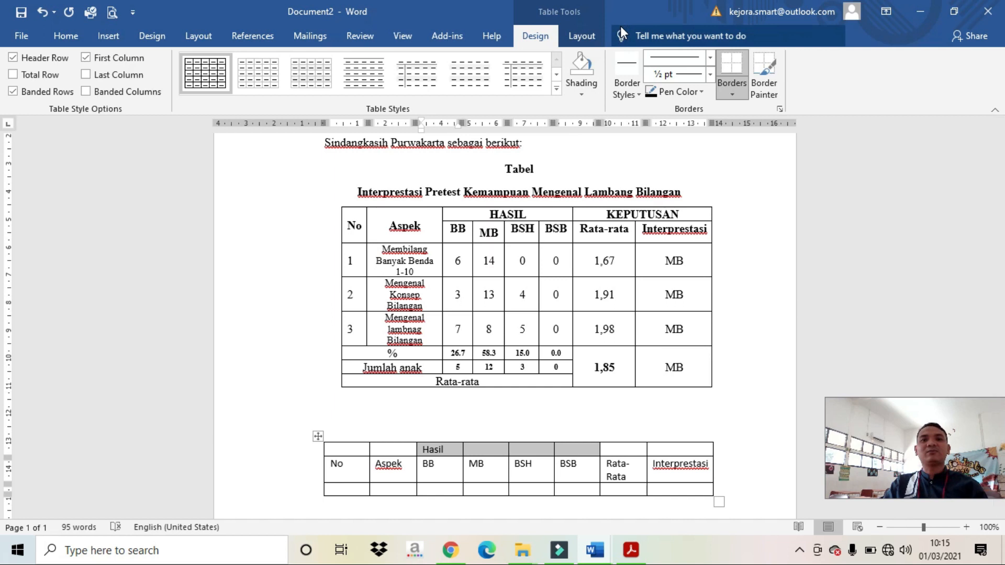
Step: Merge the top cells above BB–BSB into one centred Hasil heading
{"action": "left_click", "coordinate": [583, 34]}
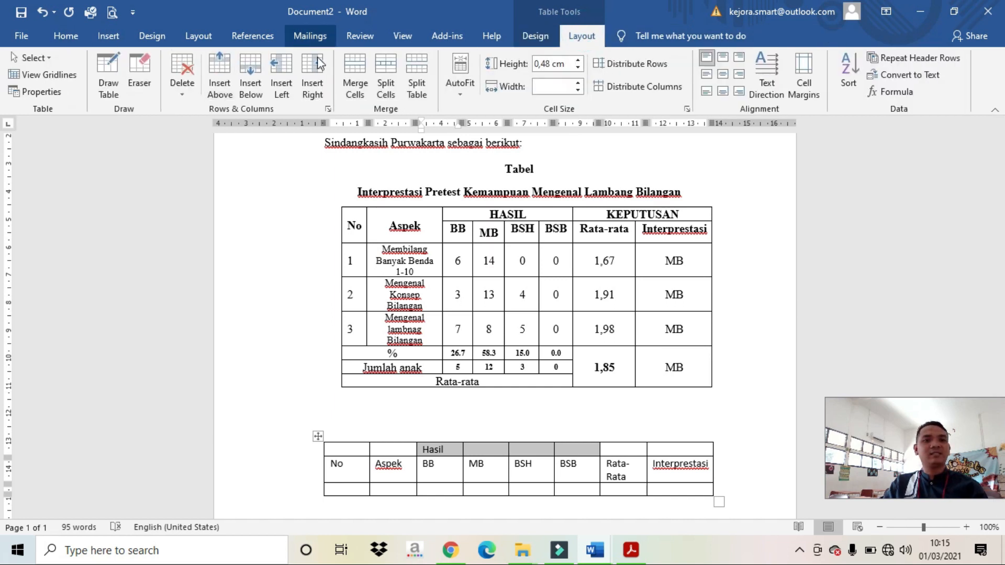
{"action": "left_click", "coordinate": [353, 65]}
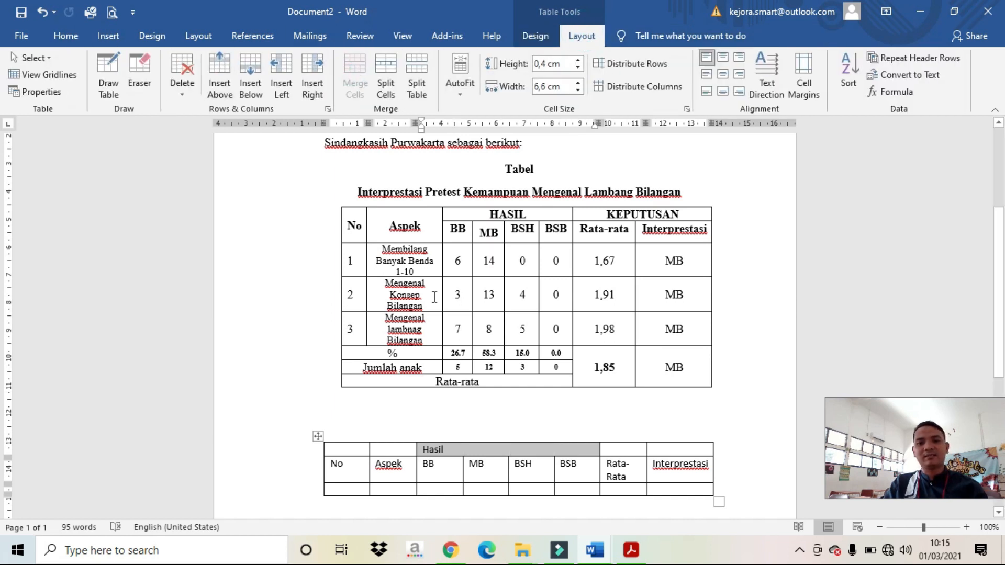
{"action": "left_click", "coordinate": [722, 74]}
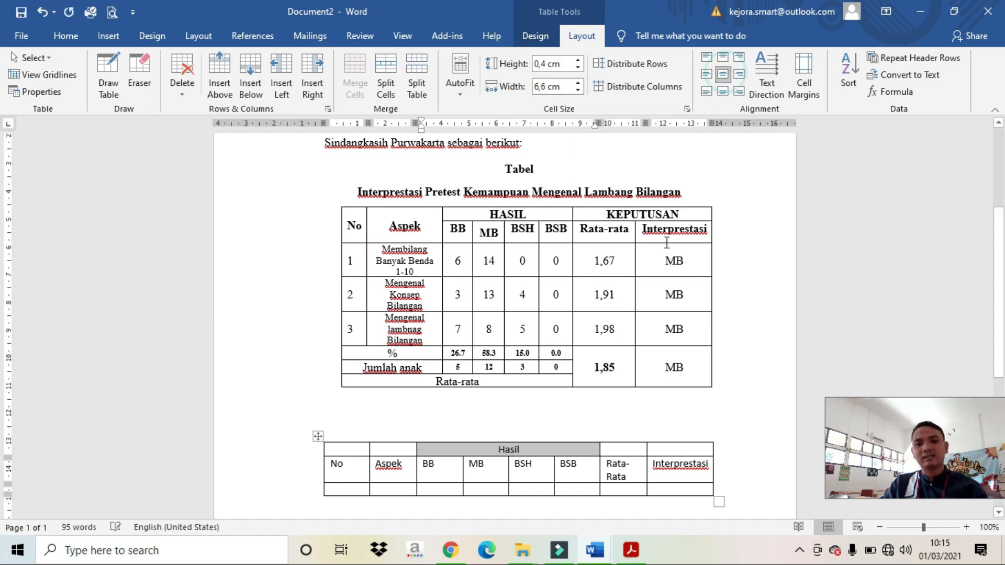
{"action": "left_click", "coordinate": [531, 452]}
Step: Merge the top cells above Rata-Rata and Interprestasi and label the merged cell 'Keputusan'
{"action": "left_click", "coordinate": [630, 449]}
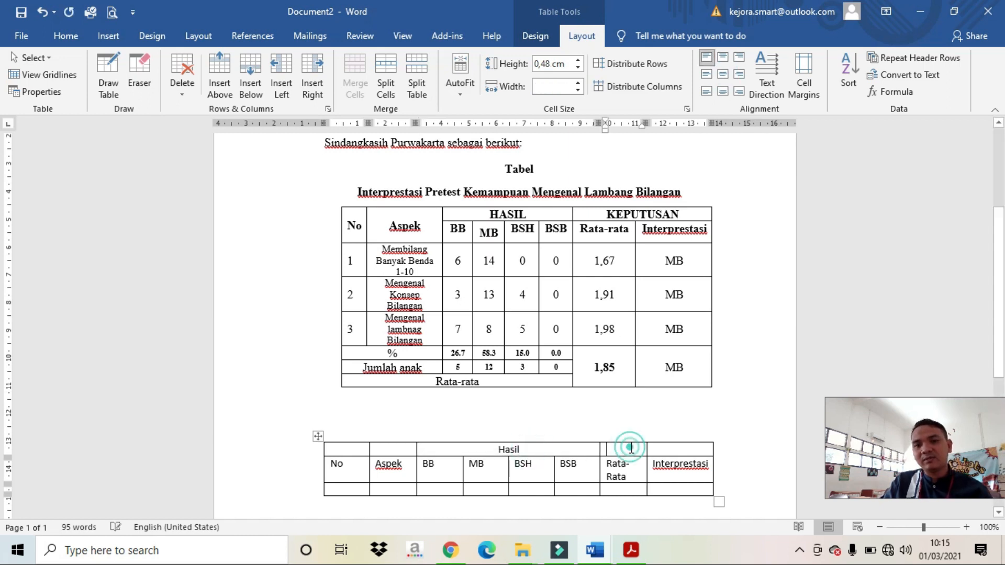
{"action": "left_click", "coordinate": [630, 447]}
{"action": "left_click_drag", "start_coordinate": [638, 447], "coordinate": [681, 449]}
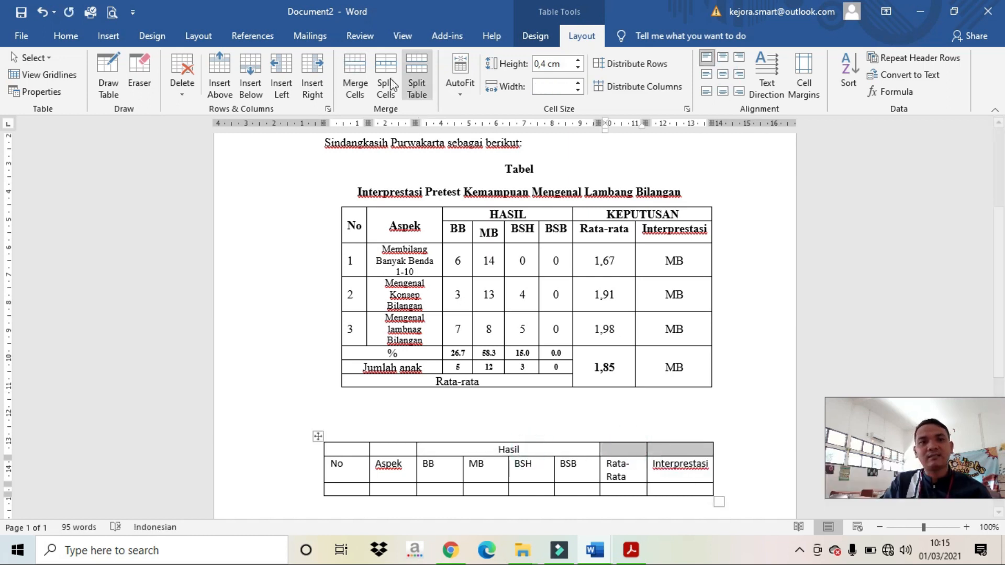
{"action": "left_click", "coordinate": [351, 65]}
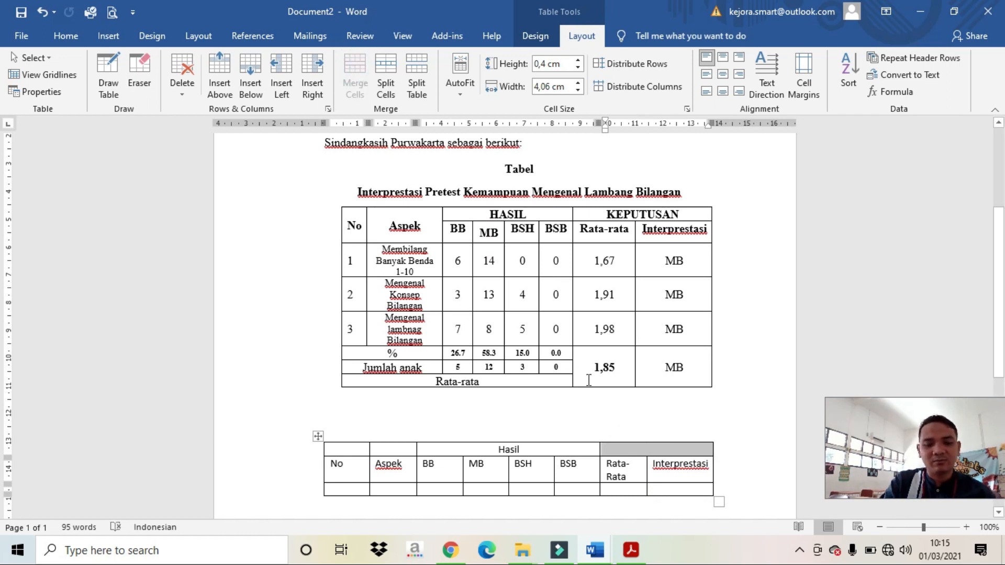
{"action": "type", "text": "Keputusan"}
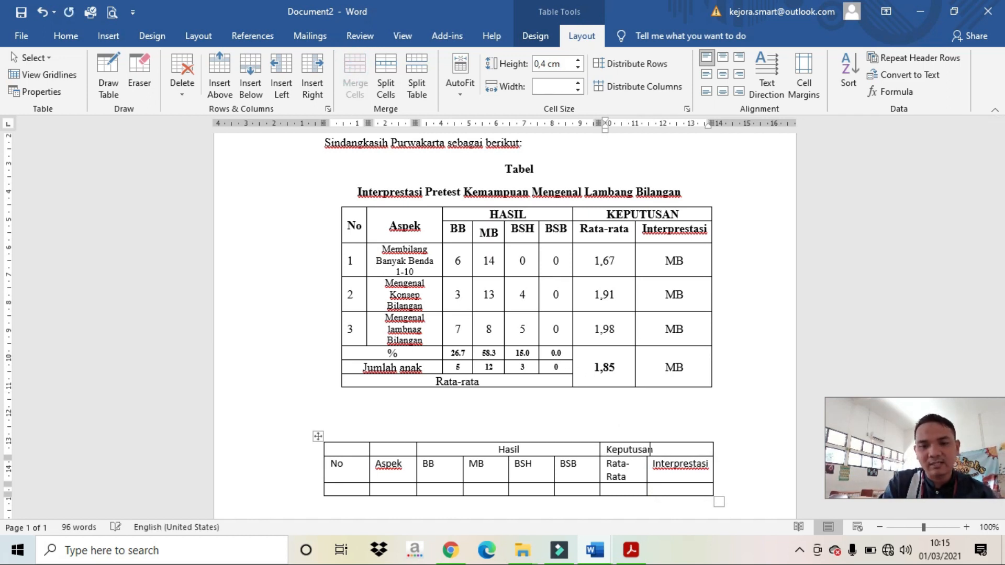
Step: Make the No and Aspek headings each span both header rows
{"action": "double_click", "coordinate": [340, 462]}
{"action": "left_click_drag", "start_coordinate": [338, 464], "coordinate": [390, 466]}
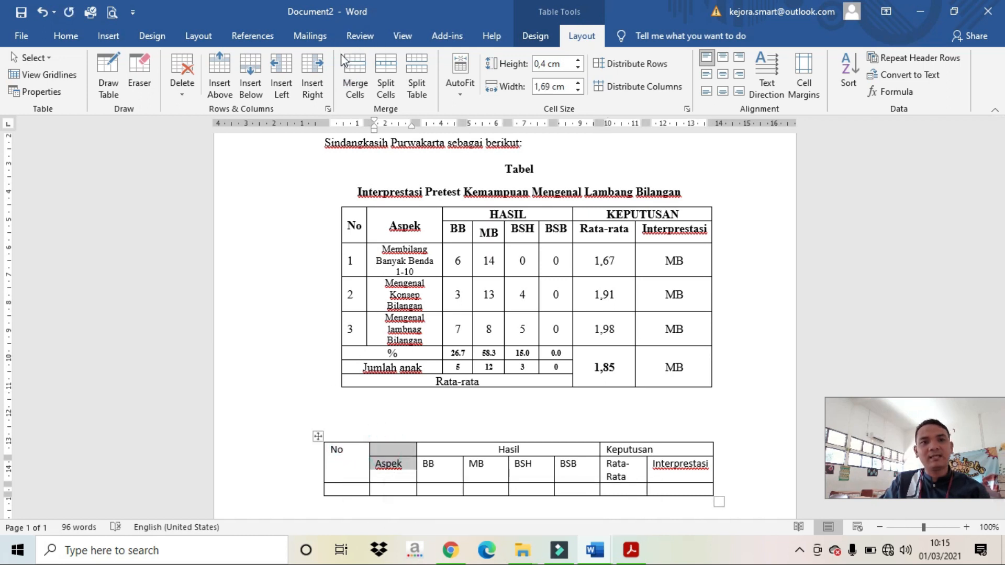
{"action": "left_click", "coordinate": [355, 70]}
{"action": "left_click_drag", "start_coordinate": [341, 469], "coordinate": [681, 474]}
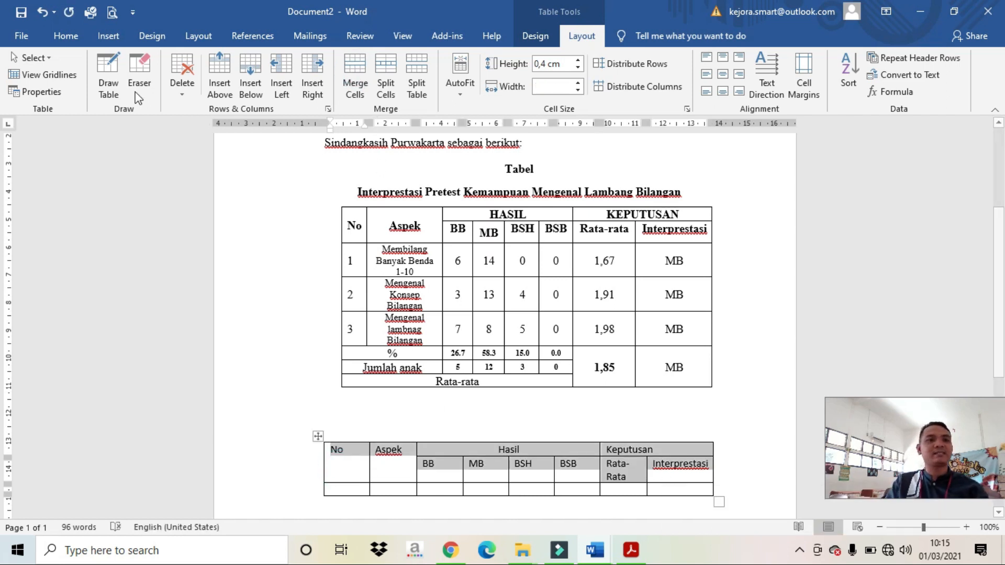
{"action": "left_click", "coordinate": [65, 35]}
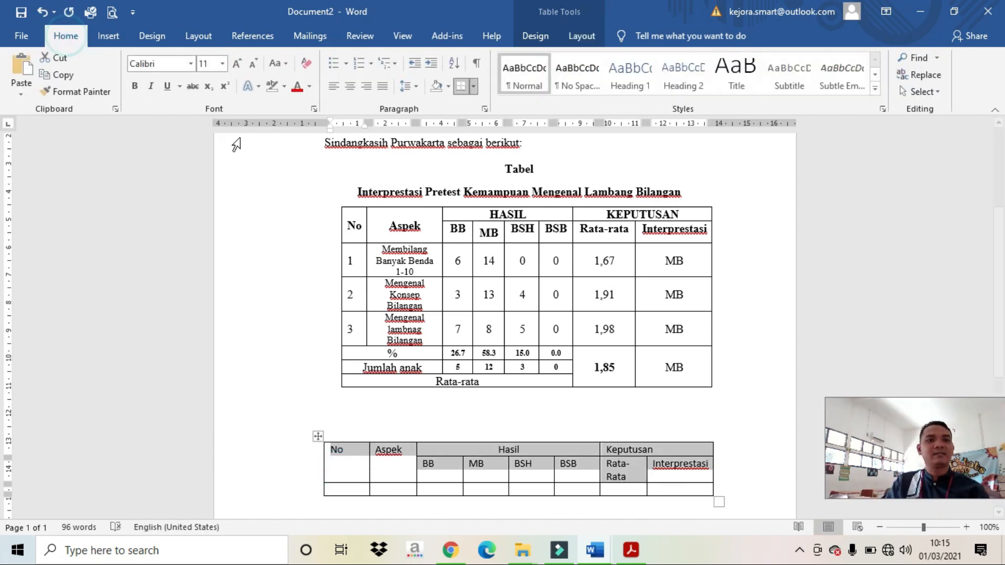
Step: Format the header rows as bold 12-pt Times New Roman, centred horizontally and vertically
{"action": "left_click", "coordinate": [236, 64]}
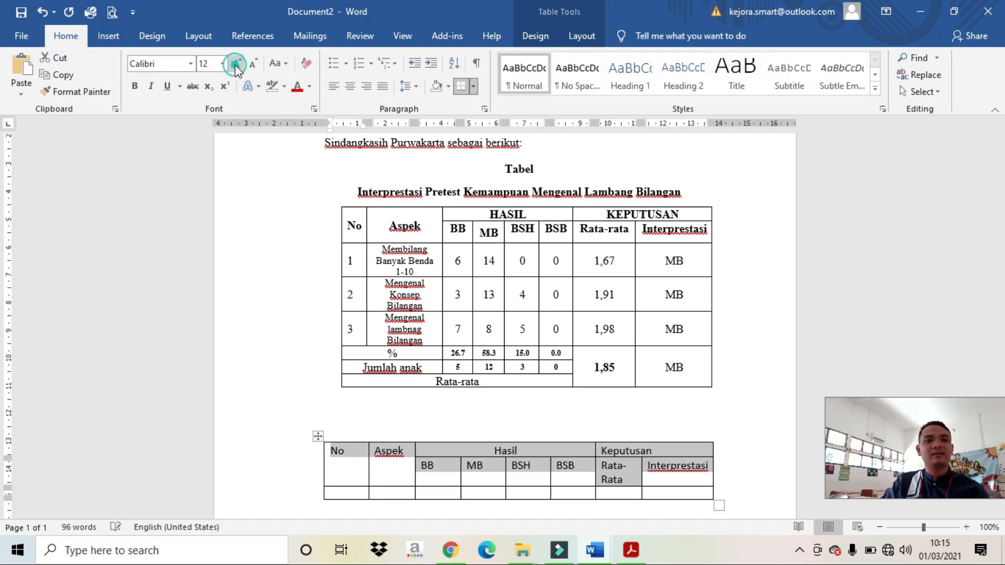
{"action": "left_click", "coordinate": [190, 63]}
{"action": "scroll", "coordinate": [220, 173], "scroll_direction": "up", "scroll_amount": 8}
{"action": "scroll", "coordinate": [229, 162], "scroll_direction": "up", "scroll_amount": 5}
{"action": "left_click", "coordinate": [168, 79]}
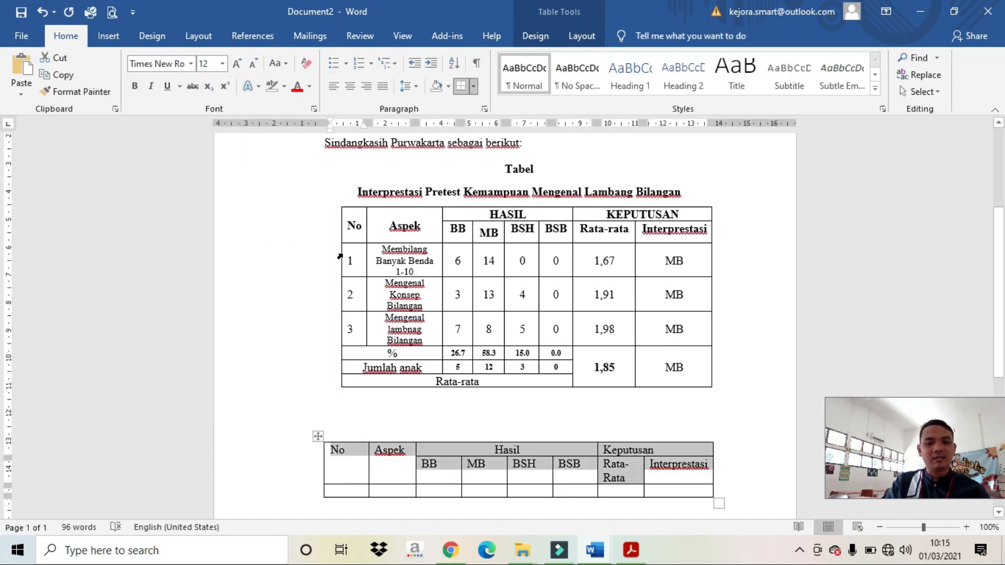
{"action": "key", "text": "ctrl+b"}
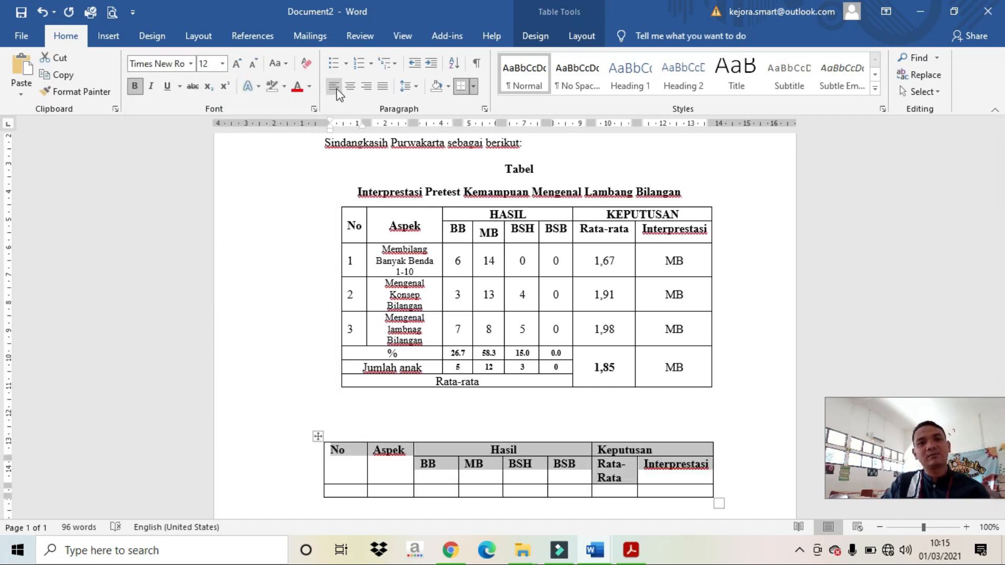
{"action": "left_click", "coordinate": [350, 86]}
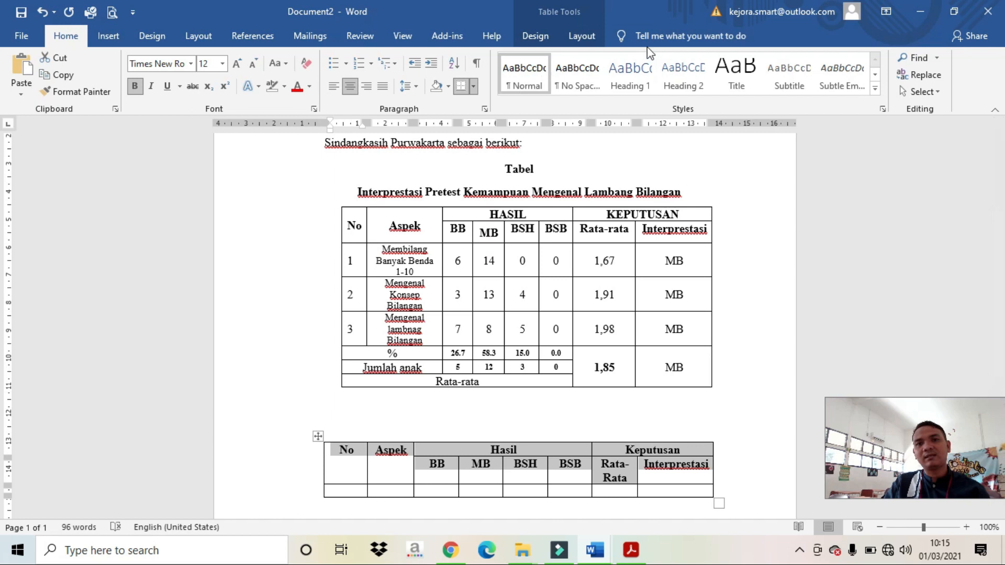
{"action": "left_click", "coordinate": [581, 36]}
{"action": "left_click", "coordinate": [728, 75]}
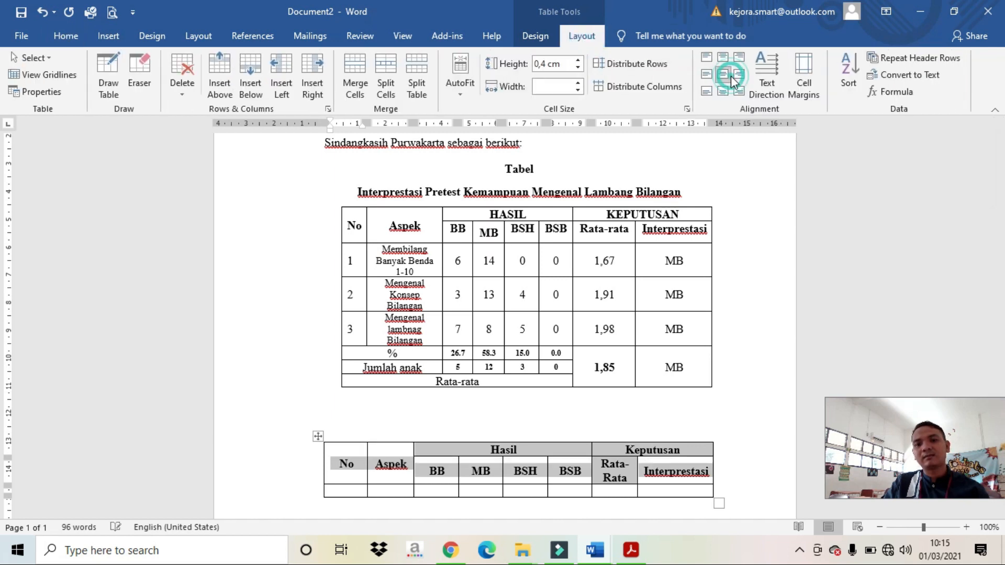
Step: Delete the empty line above the new table
{"action": "scroll", "coordinate": [602, 321], "scroll_direction": "down", "scroll_amount": 2}
{"action": "scroll", "coordinate": [592, 325], "scroll_direction": "down", "scroll_amount": 1}
{"action": "scroll", "coordinate": [584, 328], "scroll_direction": "up", "scroll_amount": 1}
{"action": "scroll", "coordinate": [549, 314], "scroll_direction": "down", "scroll_amount": 3}
{"action": "scroll", "coordinate": [543, 312], "scroll_direction": "up", "scroll_amount": 1}
{"action": "scroll", "coordinate": [539, 301], "scroll_direction": "up", "scroll_amount": 1}
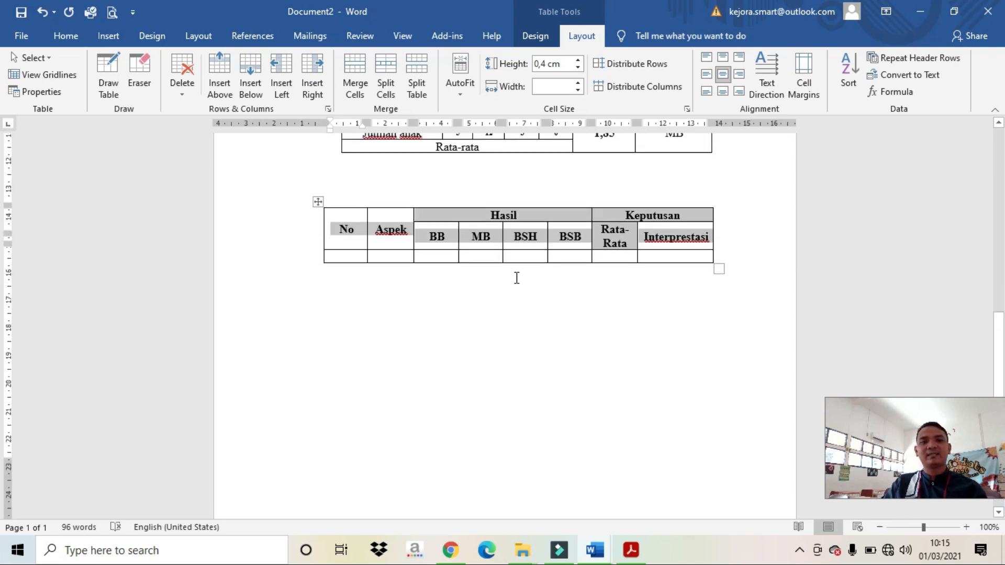
{"action": "scroll", "coordinate": [518, 286], "scroll_direction": "down", "scroll_amount": 3}
{"action": "scroll", "coordinate": [517, 284], "scroll_direction": "up", "scroll_amount": 1}
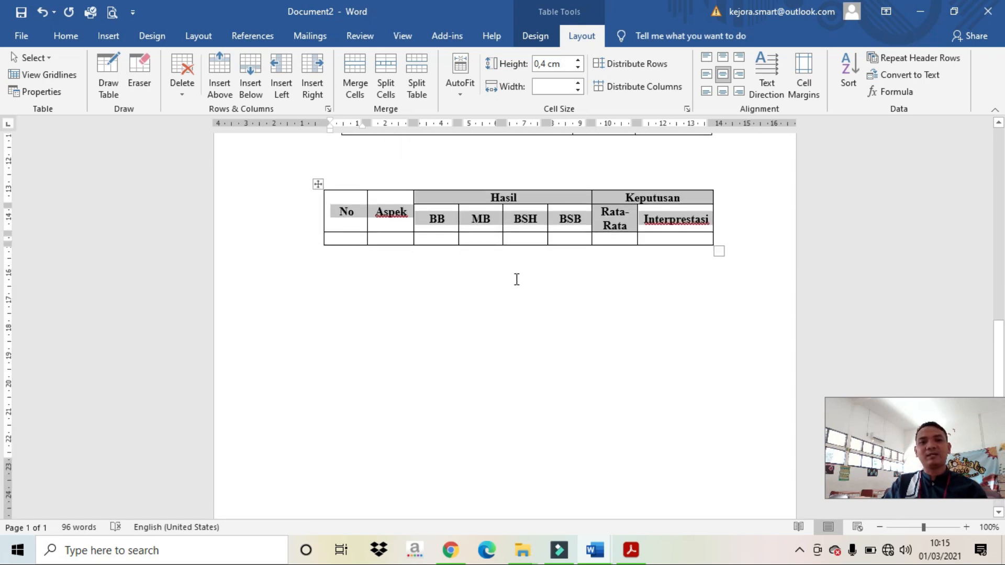
{"action": "left_click", "coordinate": [484, 160]}
{"action": "key", "text": "Delete"}
{"action": "scroll", "coordinate": [481, 175], "scroll_direction": "up", "scroll_amount": 6}
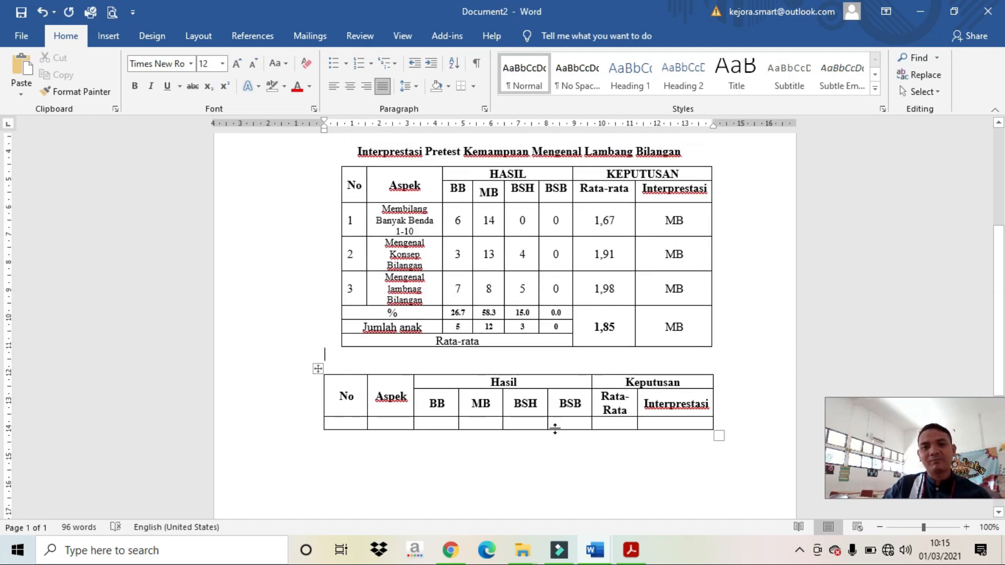
Step: Add three data rows numbered 1., 2., 3. and narrow the No column so Aspek is wider
{"action": "left_click", "coordinate": [354, 423]}
{"action": "type", "text": "1."}
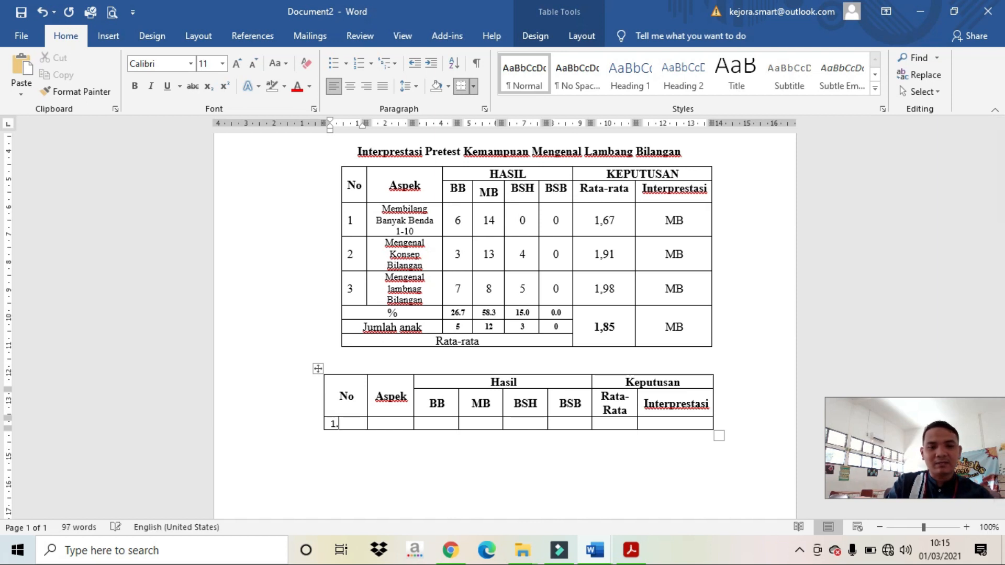
{"action": "mouse_move", "coordinate": [366, 123]}
{"action": "left_mouse_down"}
{"action": "mouse_move", "coordinate": [392, 126]}
{"action": "mouse_move", "coordinate": [329, 121]}
{"action": "mouse_move", "coordinate": [361, 126]}
{"action": "mouse_move", "coordinate": [345, 125]}
{"action": "left_mouse_up"}
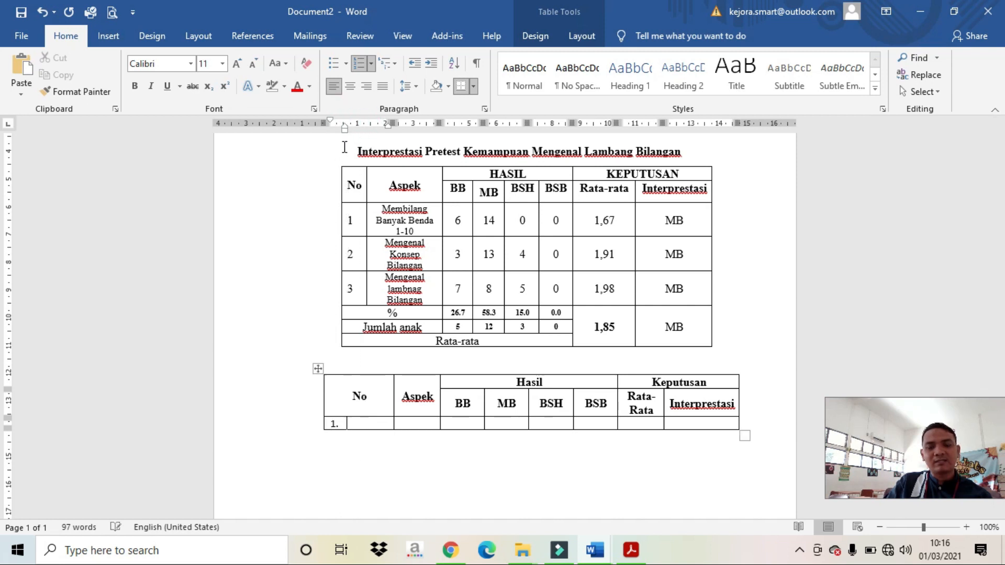
{"action": "left_click", "coordinate": [397, 475]}
{"action": "left_click", "coordinate": [752, 429]}
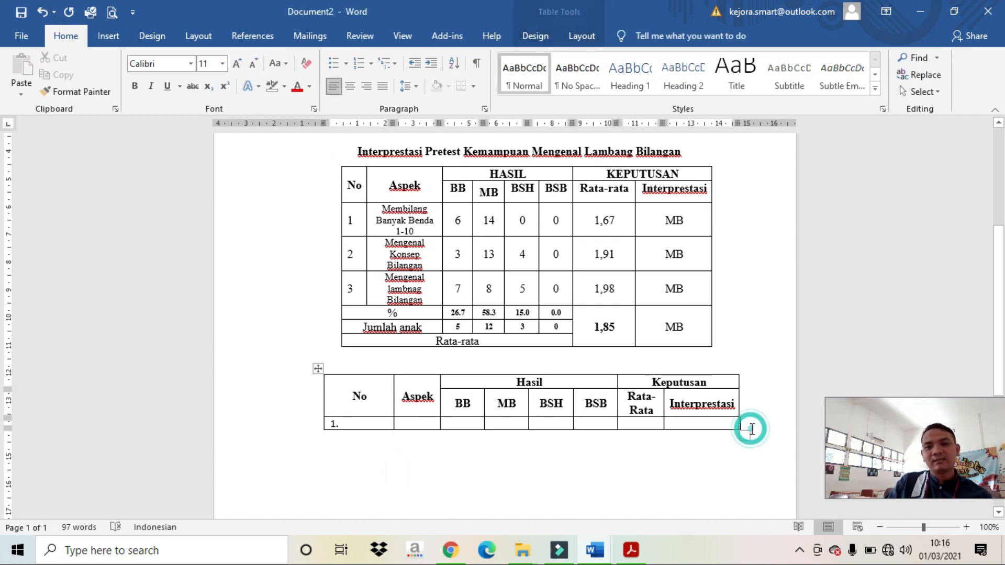
{"action": "key", "text": "Return"}
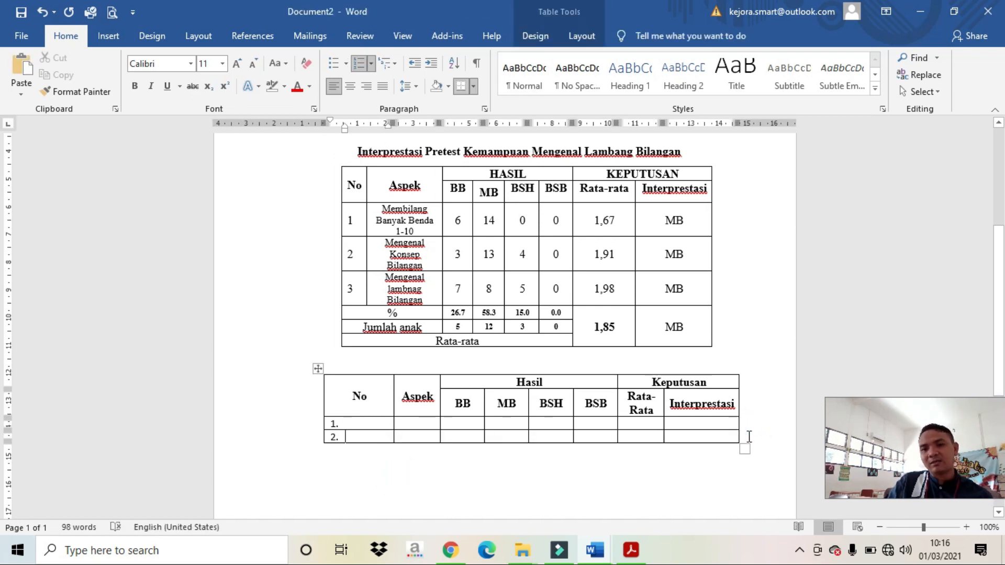
{"action": "left_click", "coordinate": [749, 437]}
{"action": "key", "text": "Return"}
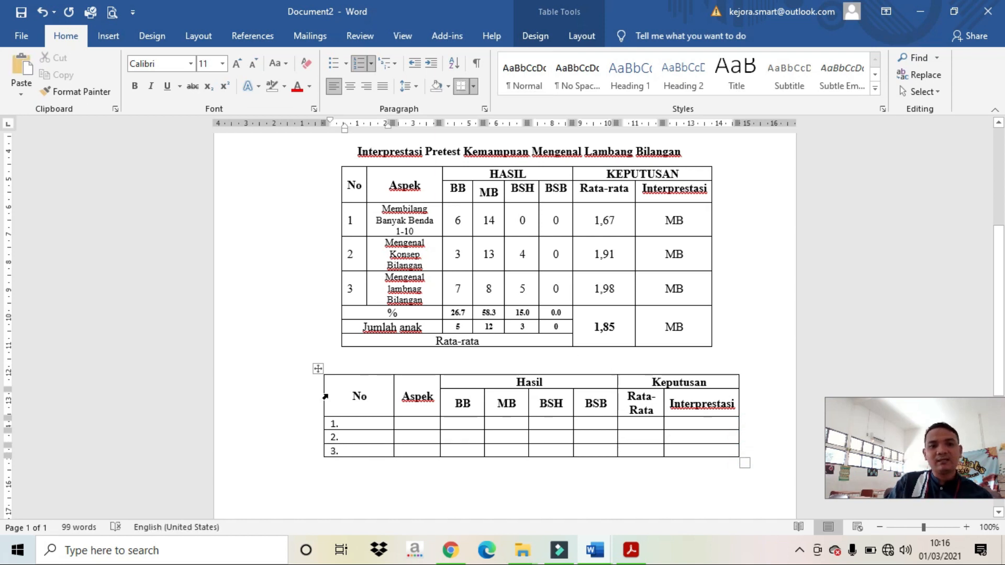
{"action": "mouse_move", "coordinate": [392, 123]}
{"action": "left_mouse_down"}
{"action": "mouse_move", "coordinate": [362, 122]}
{"action": "mouse_move", "coordinate": [449, 128]}
{"action": "left_mouse_up"}
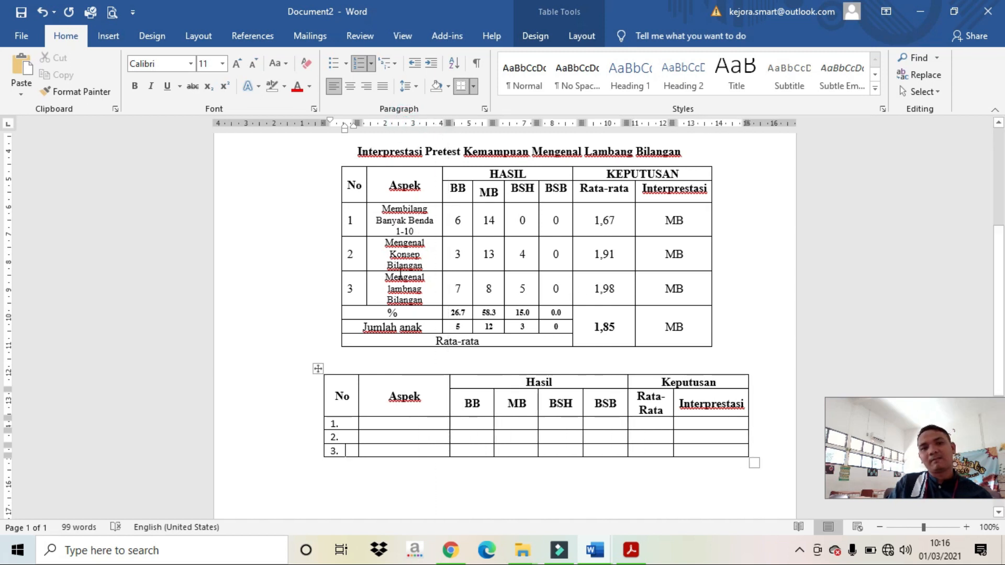
{"action": "left_click", "coordinate": [399, 265]}
{"action": "left_click_drag", "start_coordinate": [383, 213], "coordinate": [416, 306]}
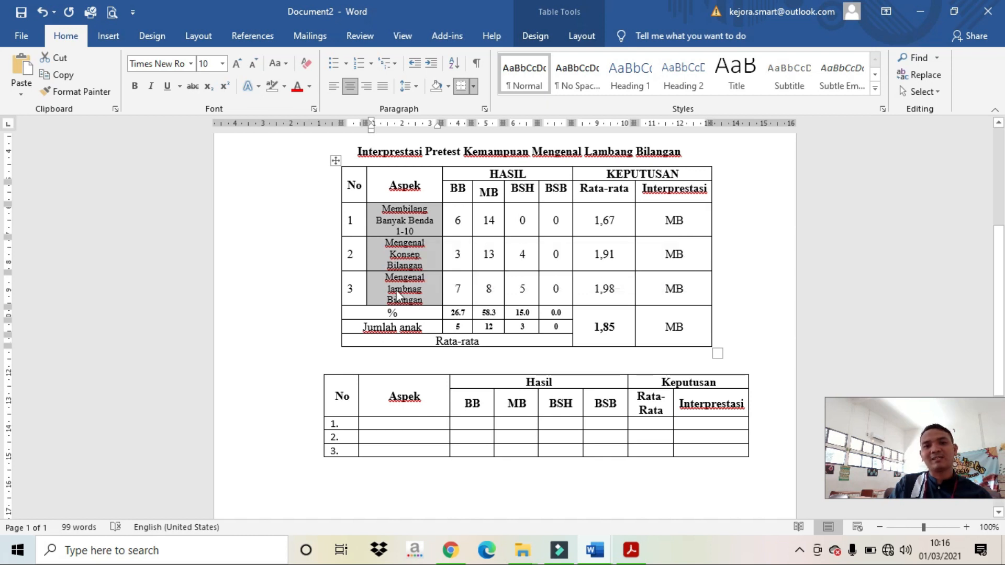
Step: Copy the three Aspek entries from the first table into the new table's Aspek cells
{"action": "right_click", "coordinate": [399, 291]}
{"action": "left_click", "coordinate": [432, 318]}
{"action": "left_click_drag", "start_coordinate": [403, 422], "coordinate": [405, 450]}
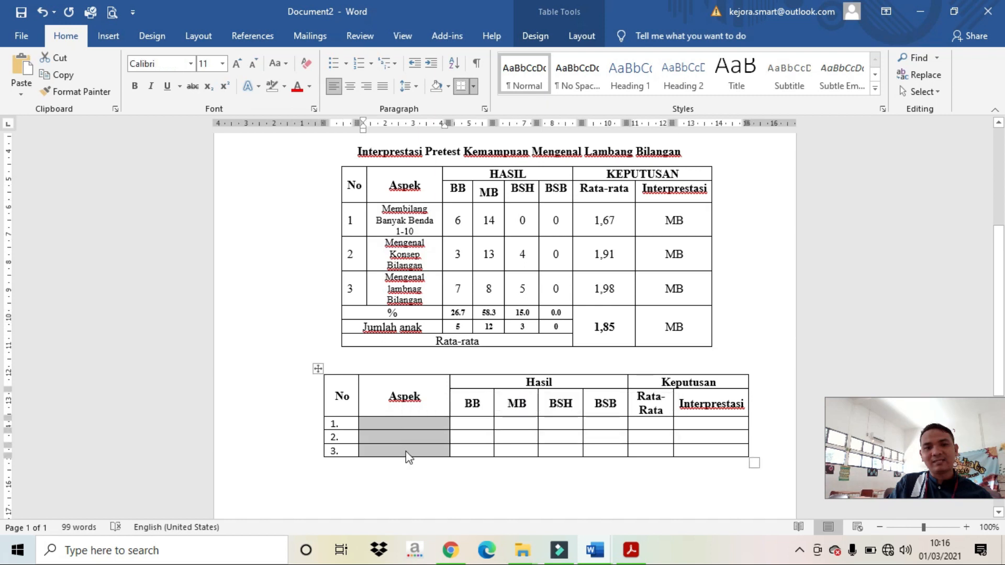
{"action": "right_click", "coordinate": [407, 451]}
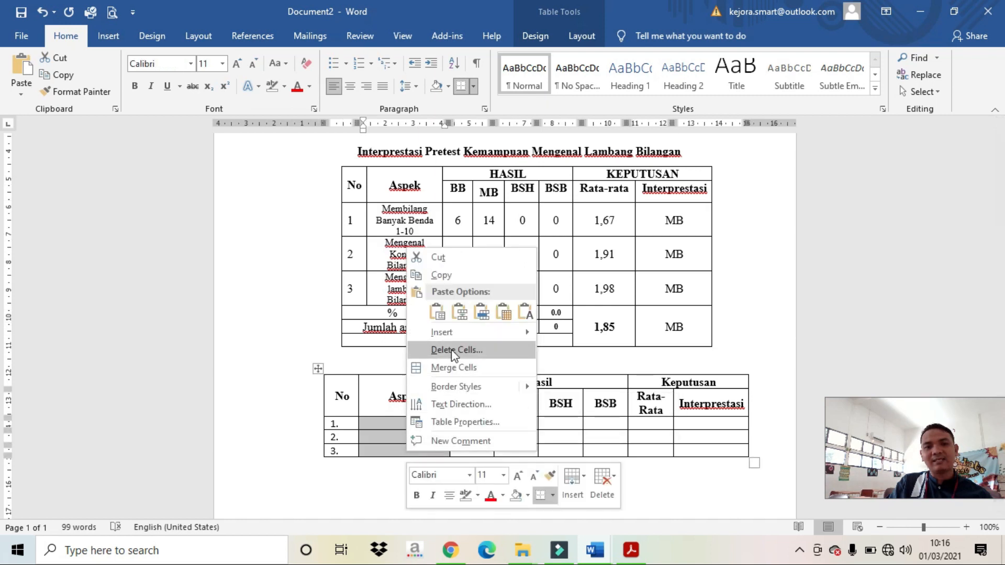
{"action": "left_click", "coordinate": [481, 313]}
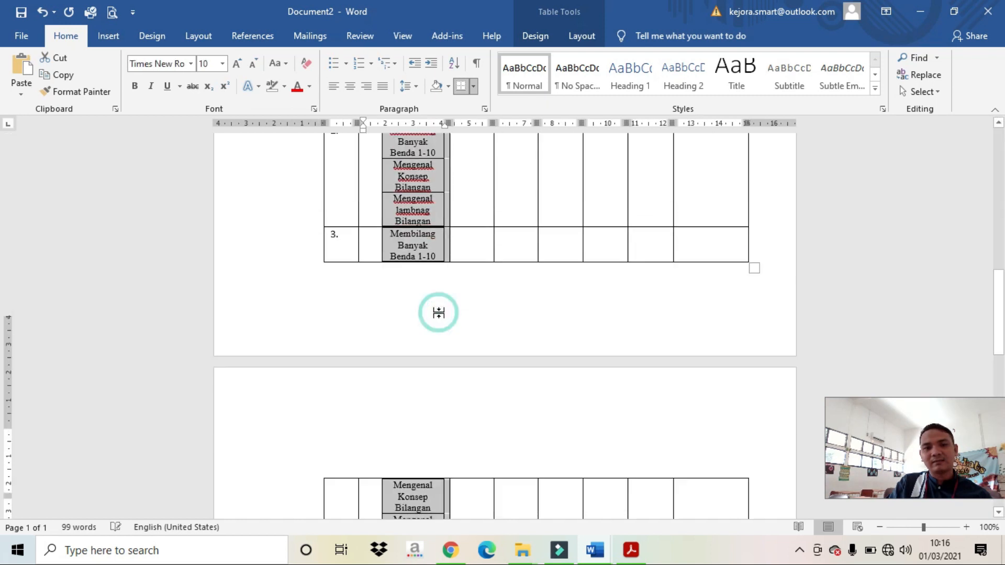
{"action": "left_click", "coordinate": [43, 12]}
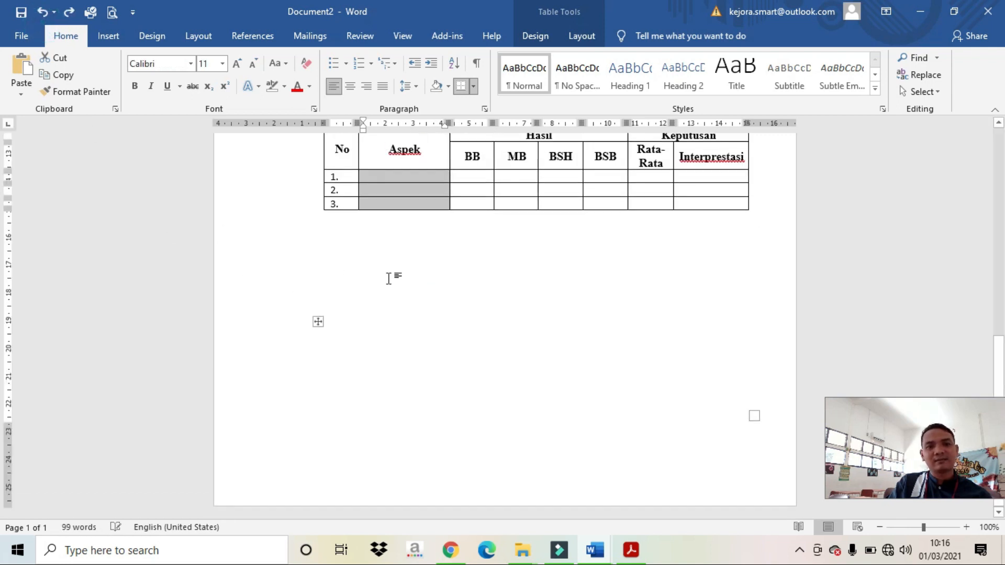
{"action": "key", "text": "ctrl+v"}
{"action": "scroll", "coordinate": [414, 254], "scroll_direction": "up", "scroll_amount": 9}
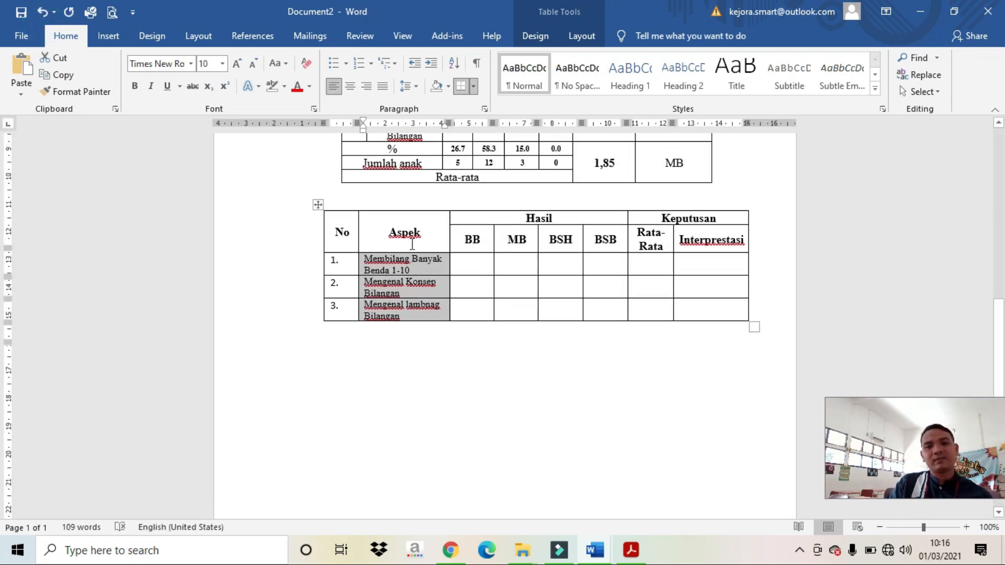
Step: Copy the BB–BSB scores, averages 1,67, 1,91, 1,98 and MB ratings into rows 1–3
{"action": "left_click_drag", "start_coordinate": [456, 209], "coordinate": [540, 291]}
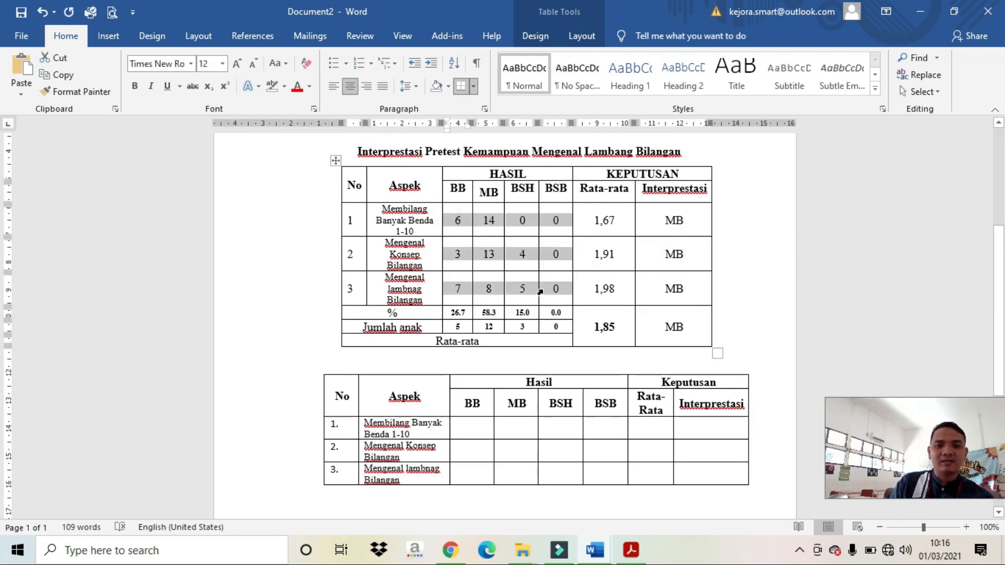
{"action": "left_click_drag", "start_coordinate": [471, 436], "coordinate": [545, 468]}
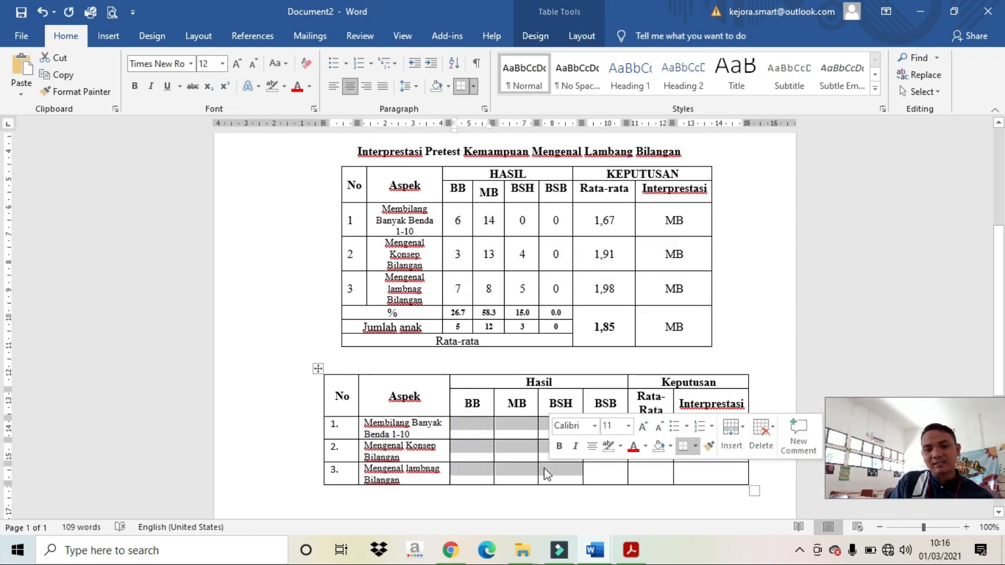
{"action": "key", "text": "ctrl+v"}
{"action": "left_click_drag", "start_coordinate": [592, 216], "coordinate": [653, 284]}
{"action": "key", "text": "ctrl+c"}
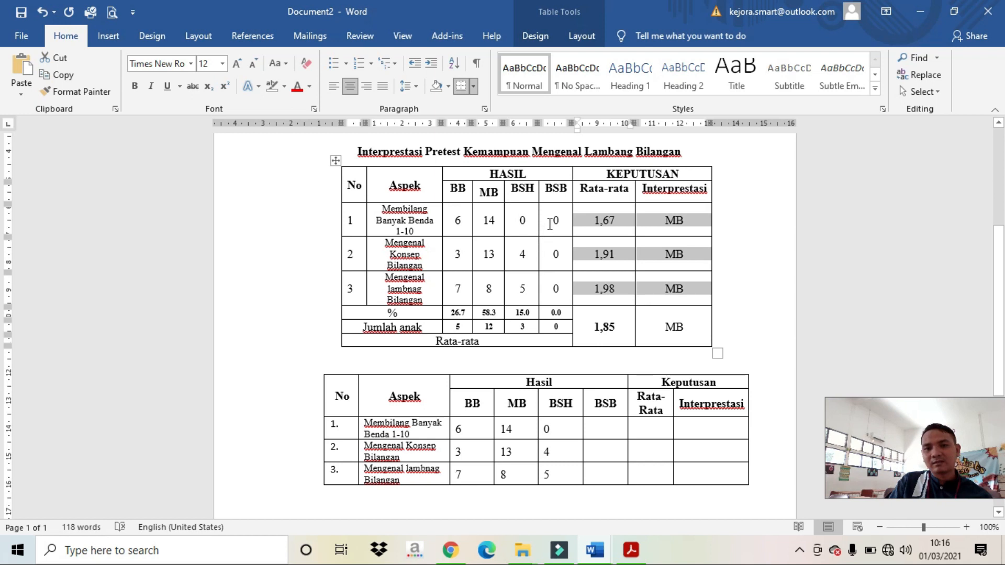
{"action": "left_click_drag", "start_coordinate": [550, 223], "coordinate": [643, 291]}
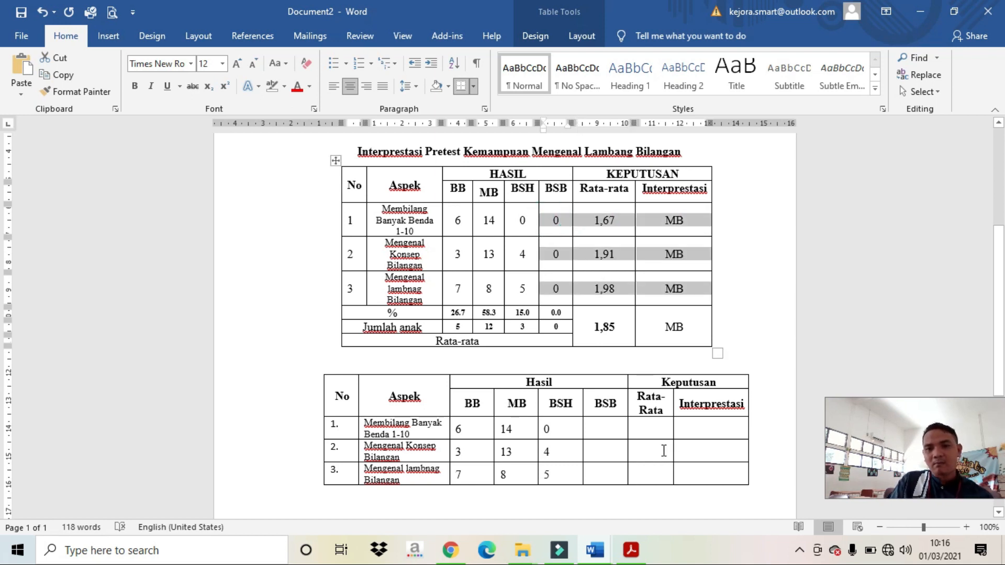
{"action": "left_click_drag", "start_coordinate": [602, 432], "coordinate": [729, 470]}
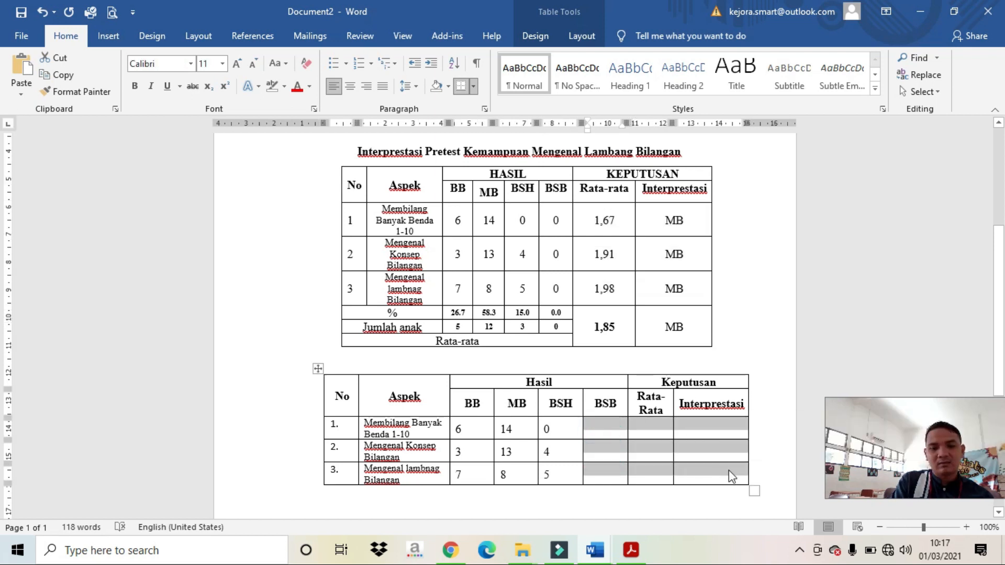
{"action": "key", "text": "ctrl+v"}
{"action": "scroll", "coordinate": [602, 397], "scroll_direction": "down", "scroll_amount": 3}
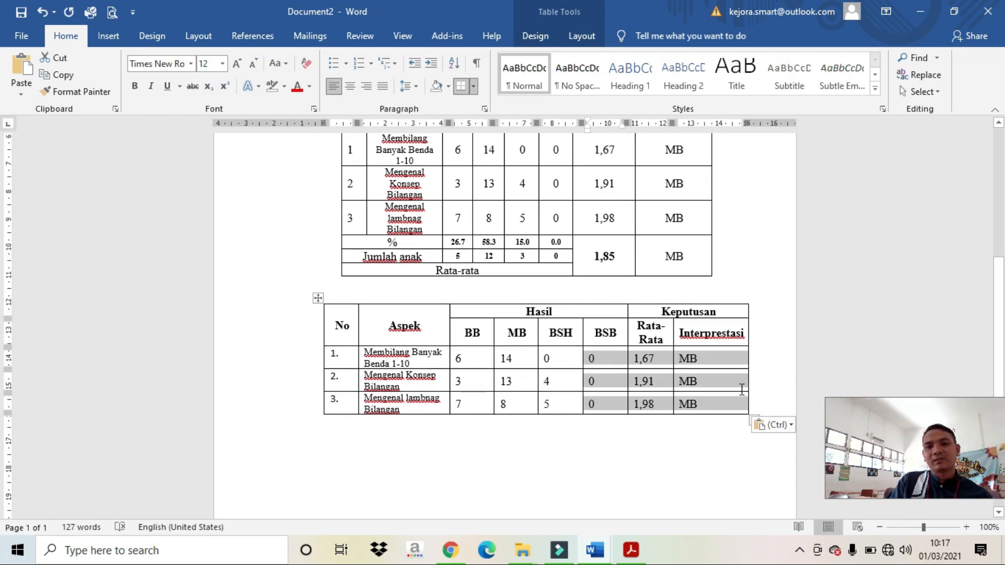
{"action": "left_click", "coordinate": [775, 402]}
{"action": "key", "text": "Return"}
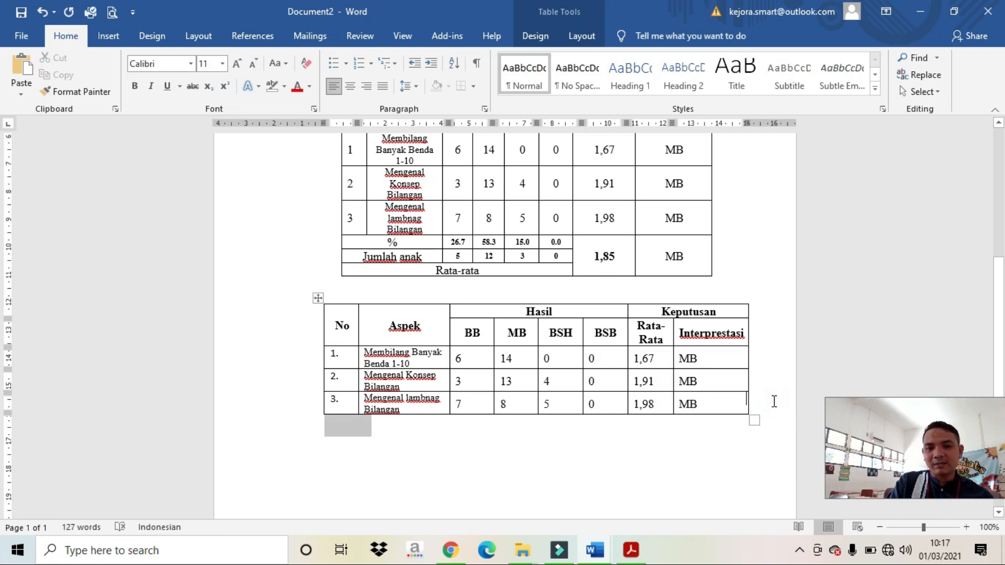
Step: Add unnumbered rows at the table bottom with the first two cells of each merged
{"action": "key", "text": "BackSpace"}
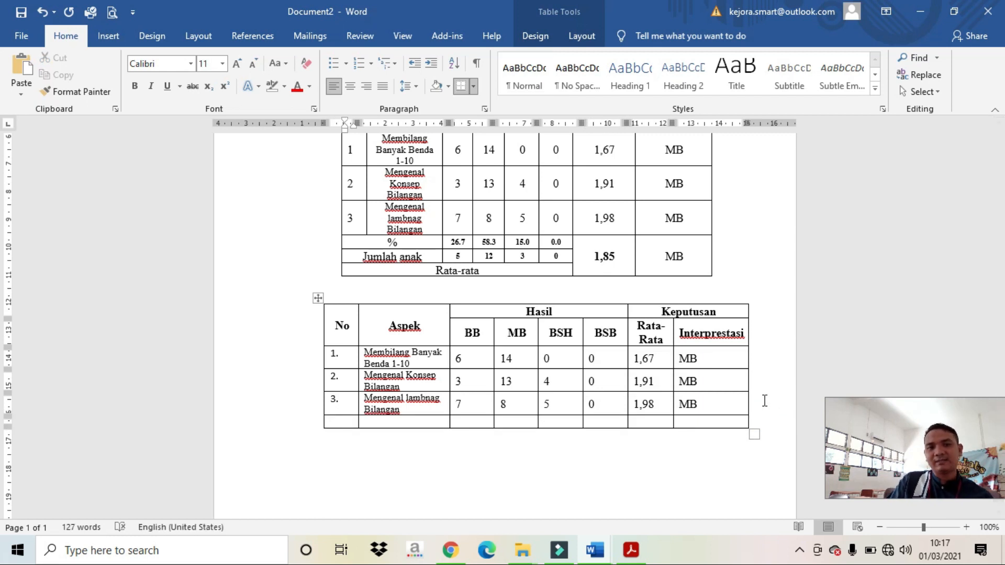
{"action": "left_click", "coordinate": [766, 424]}
{"action": "key", "text": "Return"}
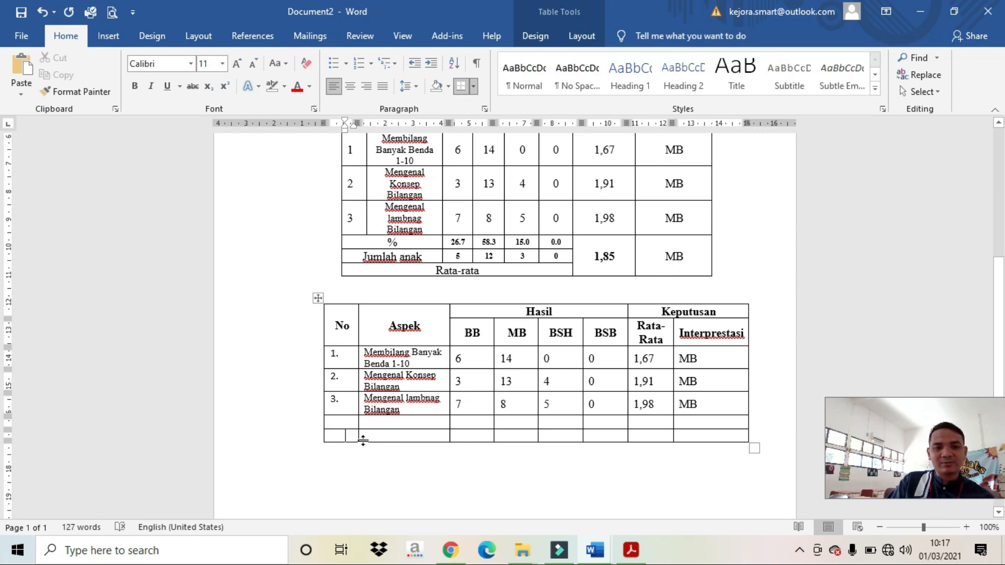
{"action": "left_click_drag", "start_coordinate": [351, 428], "coordinate": [413, 422]}
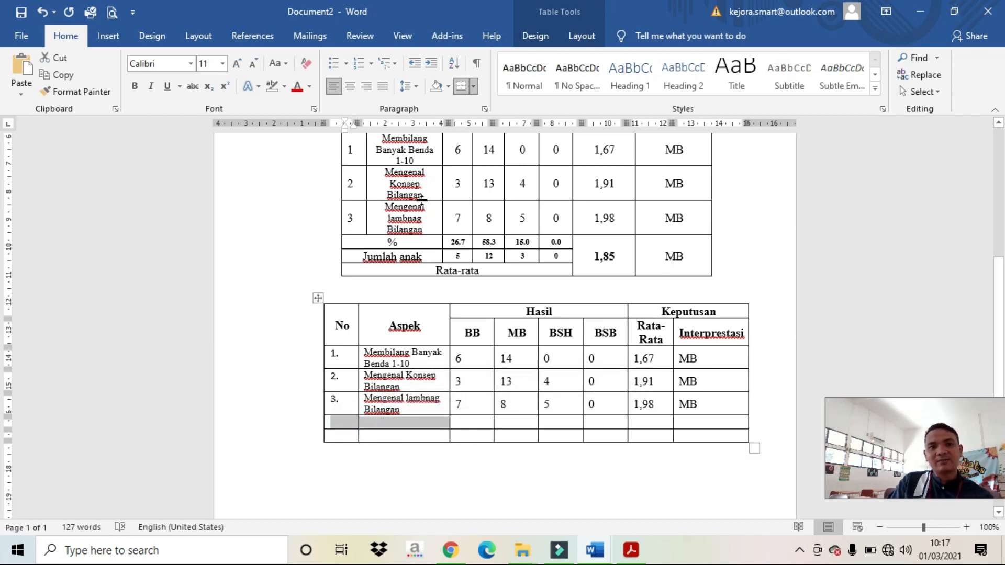
{"action": "left_click", "coordinate": [580, 36]}
{"action": "left_click", "coordinate": [354, 83]}
{"action": "left_click_drag", "start_coordinate": [355, 436], "coordinate": [414, 436]}
{"action": "left_click", "coordinate": [354, 64]}
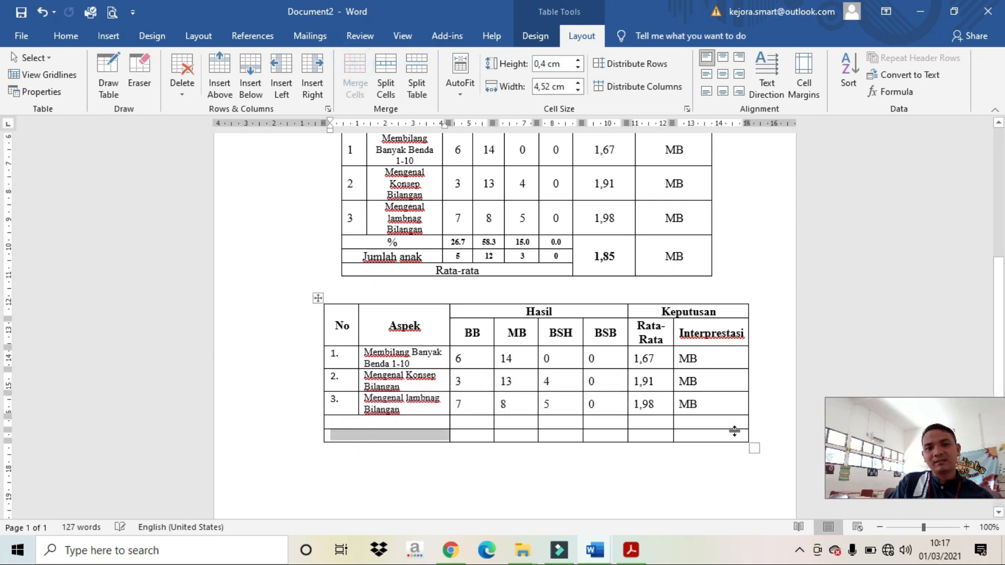
{"action": "left_click", "coordinate": [763, 440]}
{"action": "key", "text": "Return"}
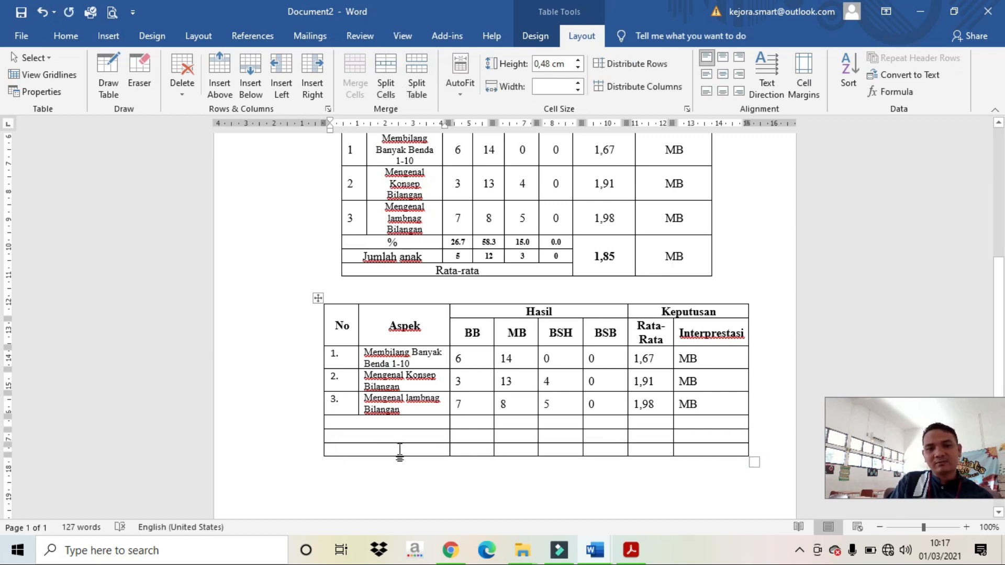
Step: Label the summary rows %, Jumlah anak and Rata-Rata
{"action": "left_click", "coordinate": [378, 421]}
{"action": "type", "text": "%"}
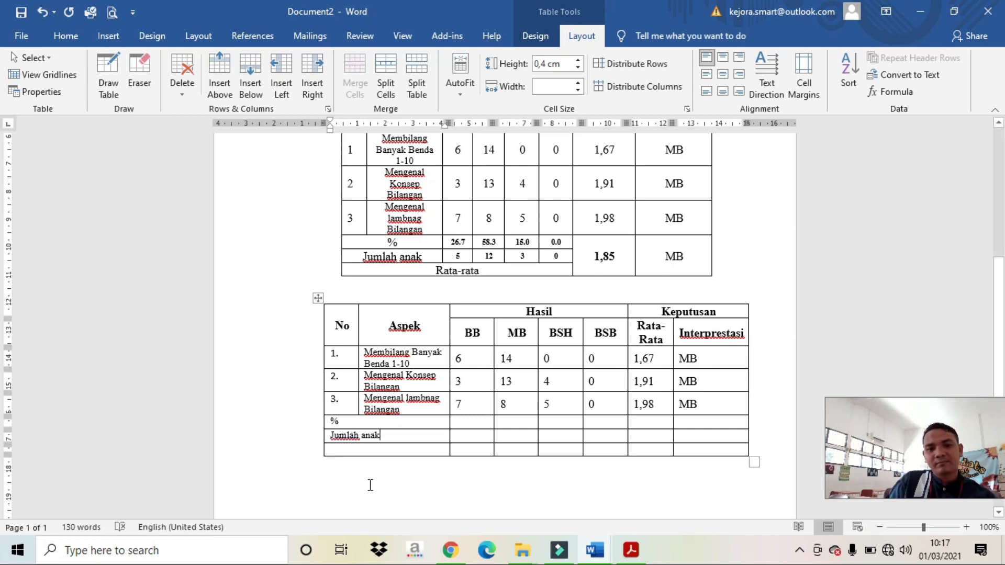
{"action": "left_click", "coordinate": [374, 449]}
{"action": "type", "text": "Rata-Rata"}
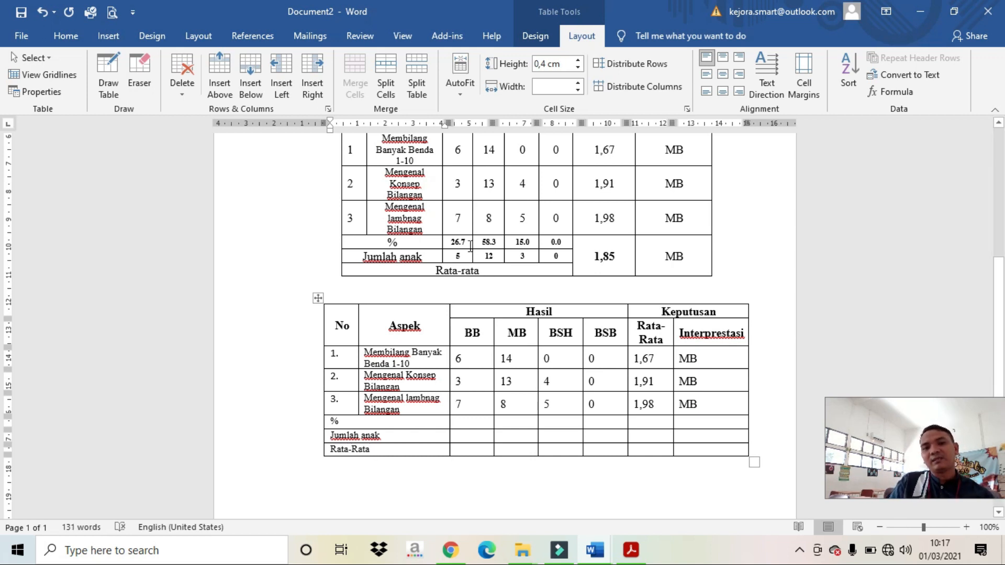
{"action": "left_click_drag", "start_coordinate": [463, 242], "coordinate": [539, 257]}
Step: Copy the % and Jumlah anak figures (5, 12, 3, 0) into the summary rows
{"action": "right_click", "coordinate": [540, 256]}
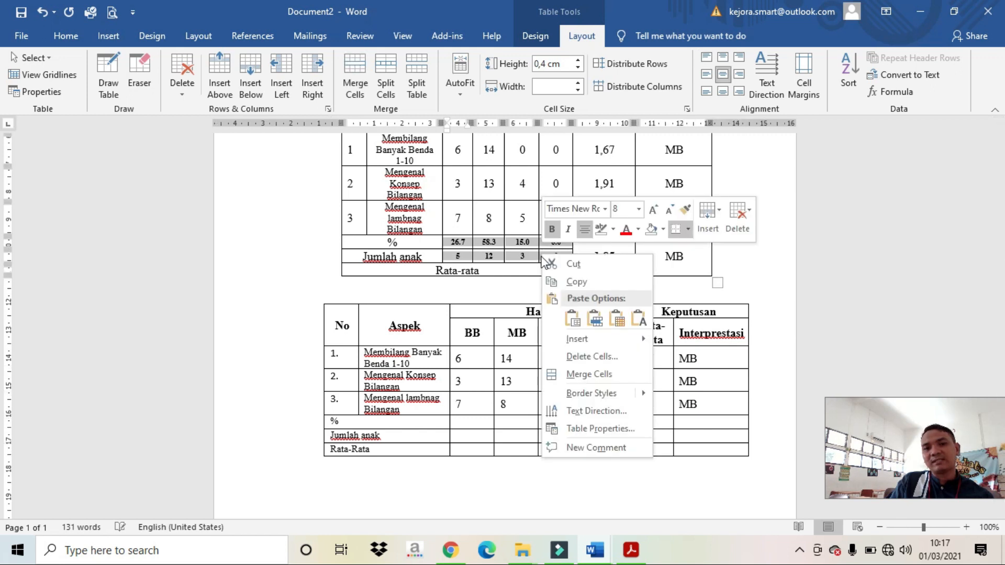
{"action": "left_click", "coordinate": [566, 283]}
{"action": "left_click_drag", "start_coordinate": [471, 420], "coordinate": [584, 428]}
{"action": "key", "text": "ctrl+v"}
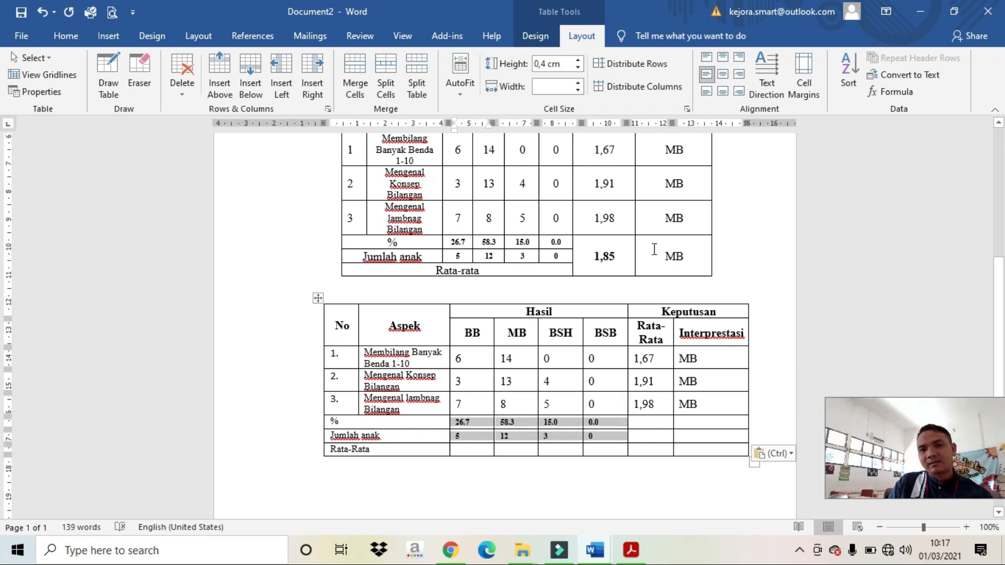
{"action": "left_click", "coordinate": [618, 266]}
Step: Merge the bottom three Rata-Rata cells, bottom three Interprestasi cells, and the Rata-Rata label row
{"action": "left_click_drag", "start_coordinate": [644, 421], "coordinate": [649, 453]}
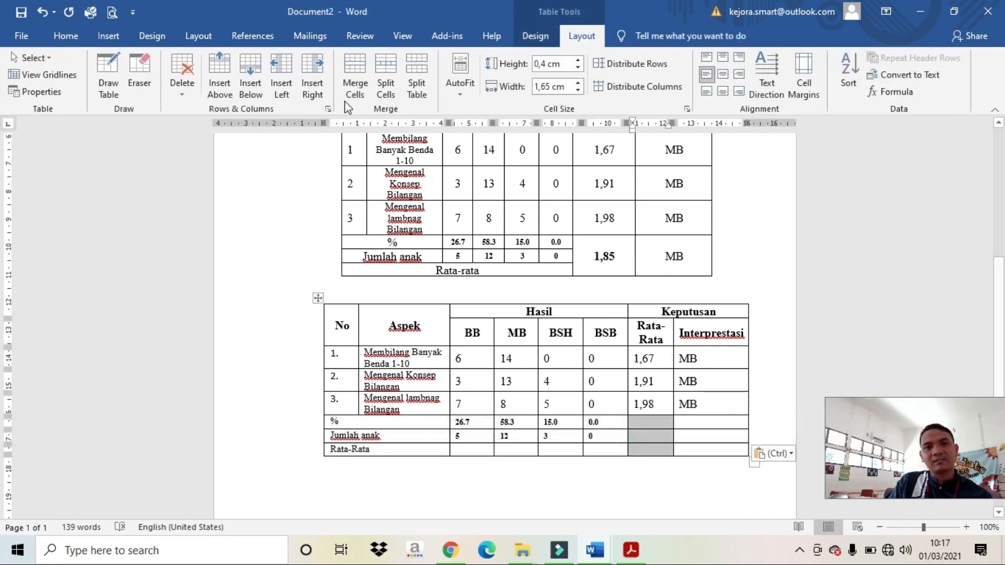
{"action": "left_click", "coordinate": [356, 73]}
{"action": "left_click_drag", "start_coordinate": [693, 421], "coordinate": [701, 467]}
{"action": "left_click", "coordinate": [623, 447]}
{"action": "left_click_drag", "start_coordinate": [693, 424], "coordinate": [700, 446]}
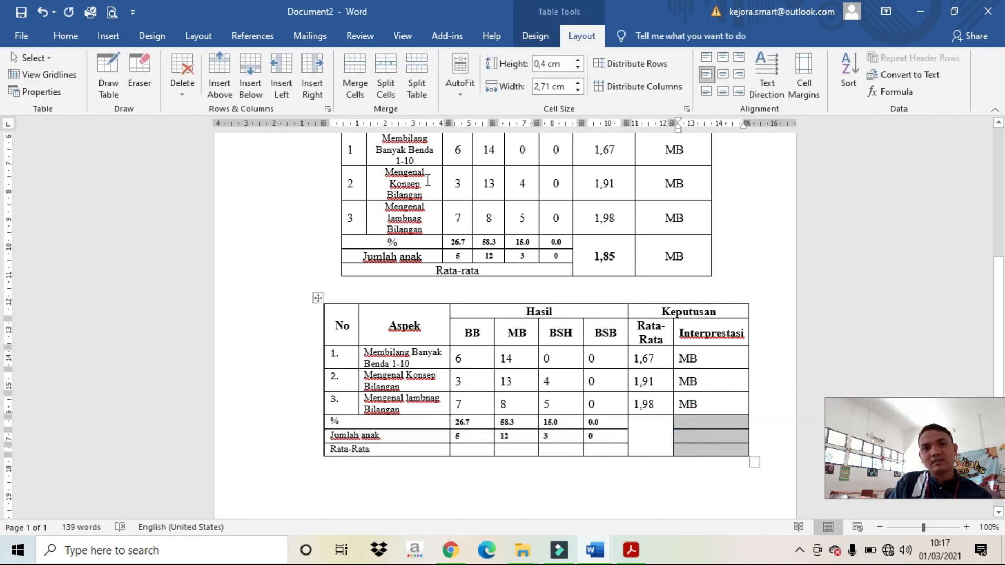
{"action": "left_click", "coordinate": [355, 73]}
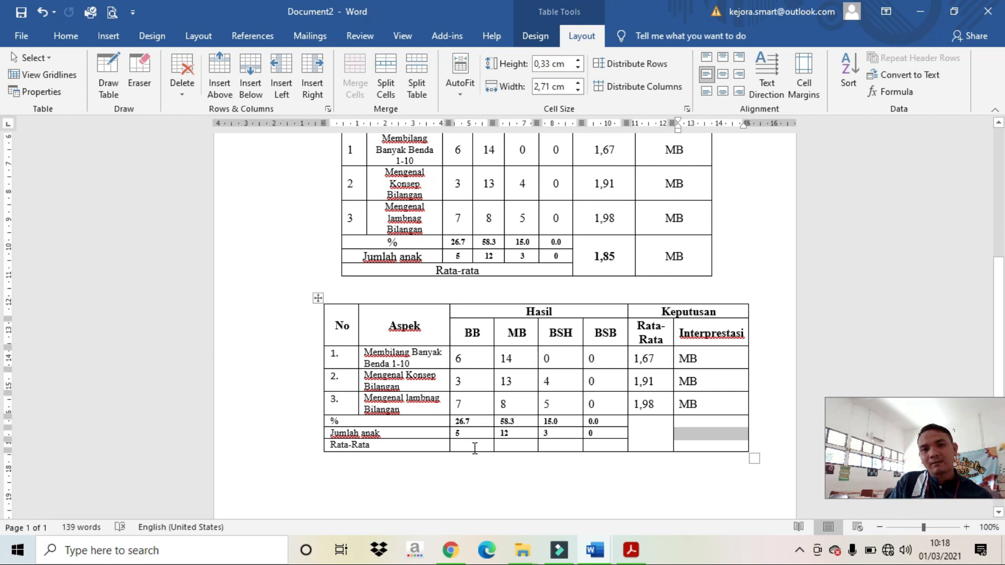
{"action": "left_click_drag", "start_coordinate": [440, 444], "coordinate": [589, 442]}
{"action": "left_click", "coordinate": [355, 73]}
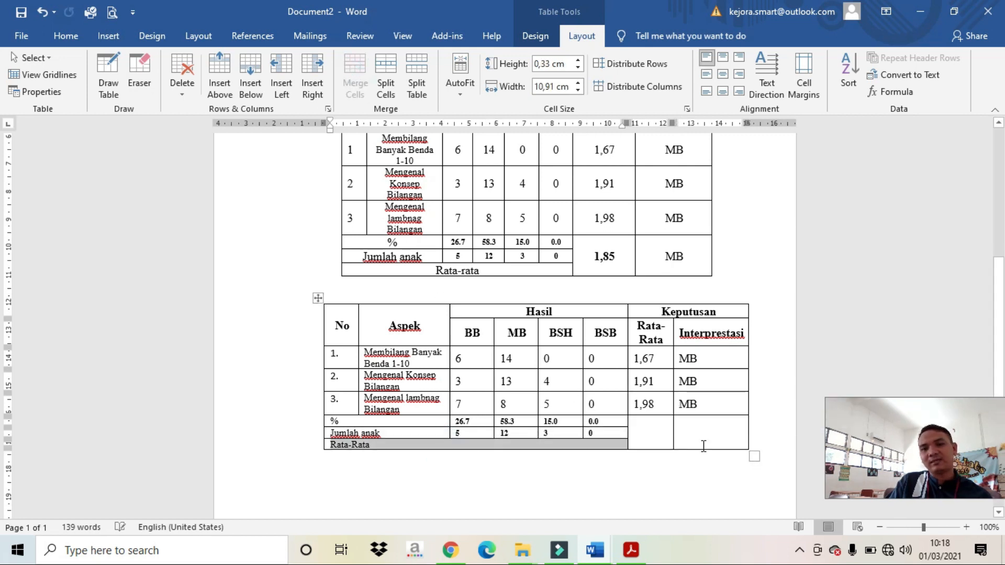
Step: Paste the 1,85 average and MB rating into the merged summary cells
{"action": "left_click", "coordinate": [649, 430]}
{"action": "left_click_drag", "start_coordinate": [604, 256], "coordinate": [672, 262]}
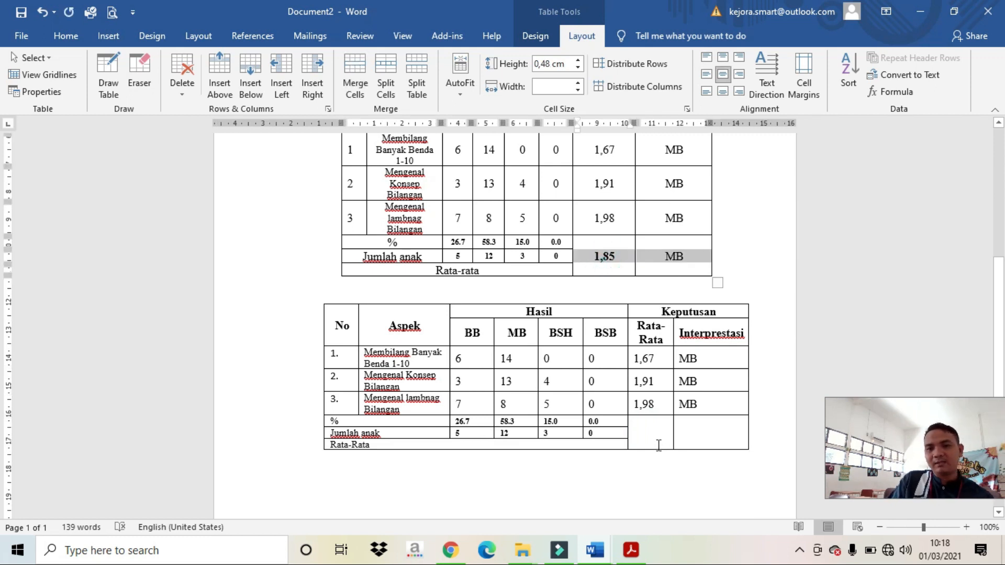
{"action": "left_click_drag", "start_coordinate": [651, 433], "coordinate": [711, 433]}
{"action": "key", "text": "ctrl+v"}
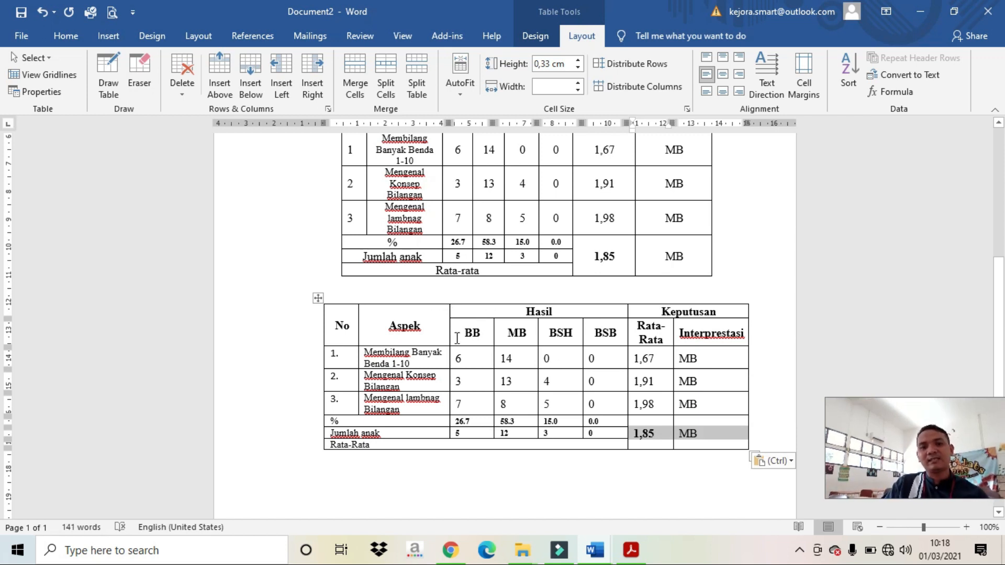
{"action": "left_click", "coordinate": [318, 298]}
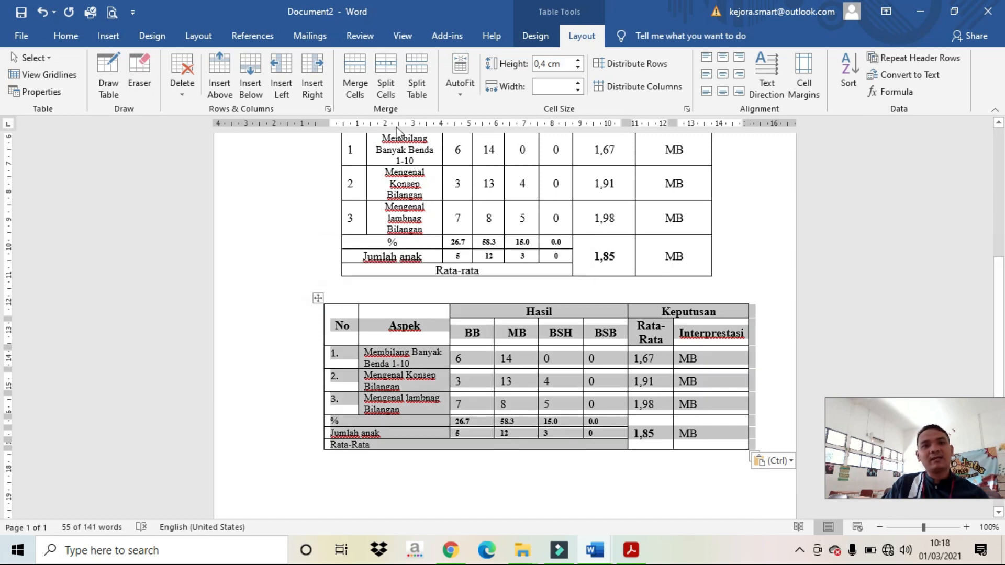
Step: Centre the second table's cell text and set it to Times New Roman, size 10
{"action": "left_click", "coordinate": [723, 73]}
{"action": "scroll", "coordinate": [441, 349], "scroll_direction": "up", "scroll_amount": 2}
{"action": "scroll", "coordinate": [440, 350], "scroll_direction": "down", "scroll_amount": 1}
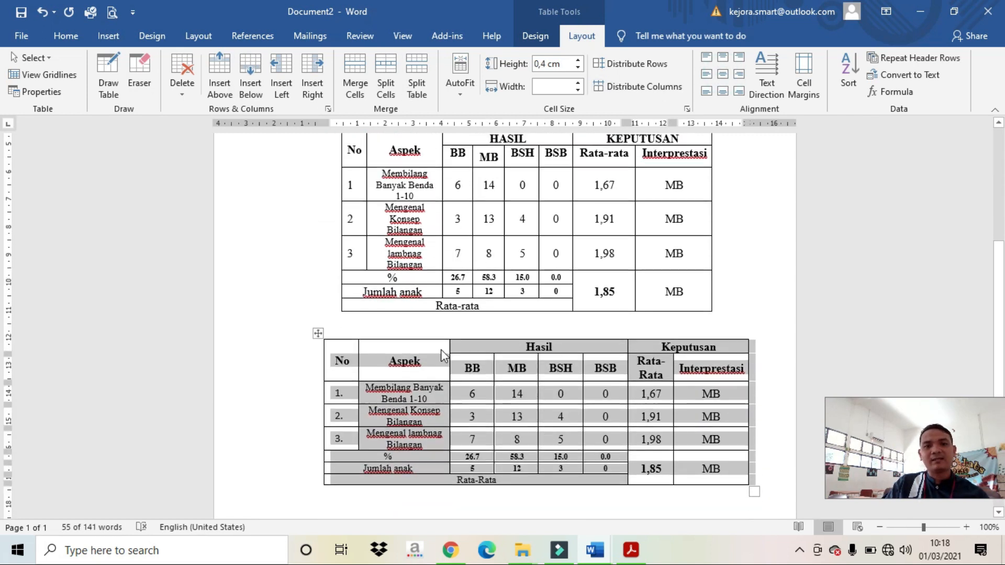
{"action": "left_click", "coordinate": [65, 36]}
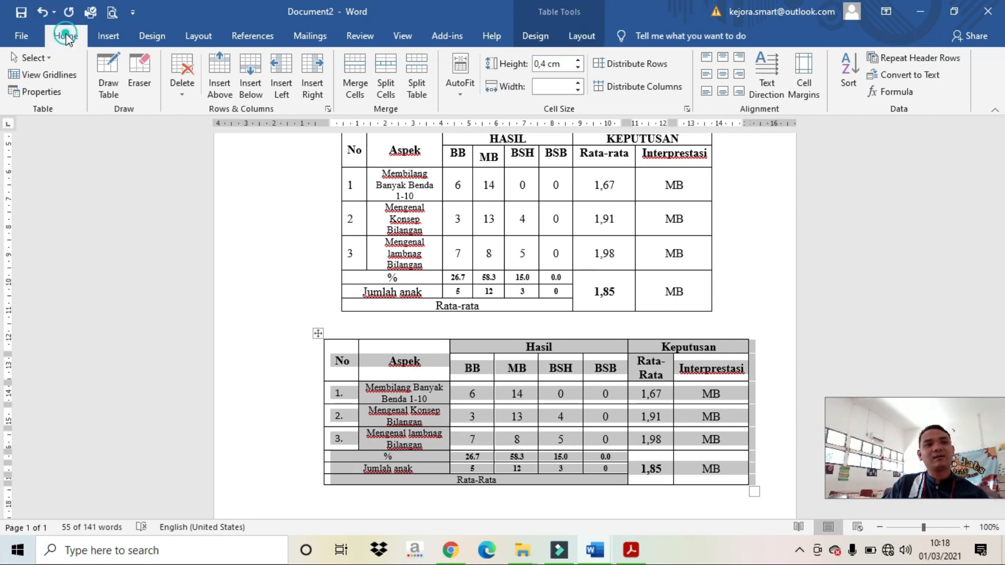
{"action": "left_click", "coordinate": [223, 62]}
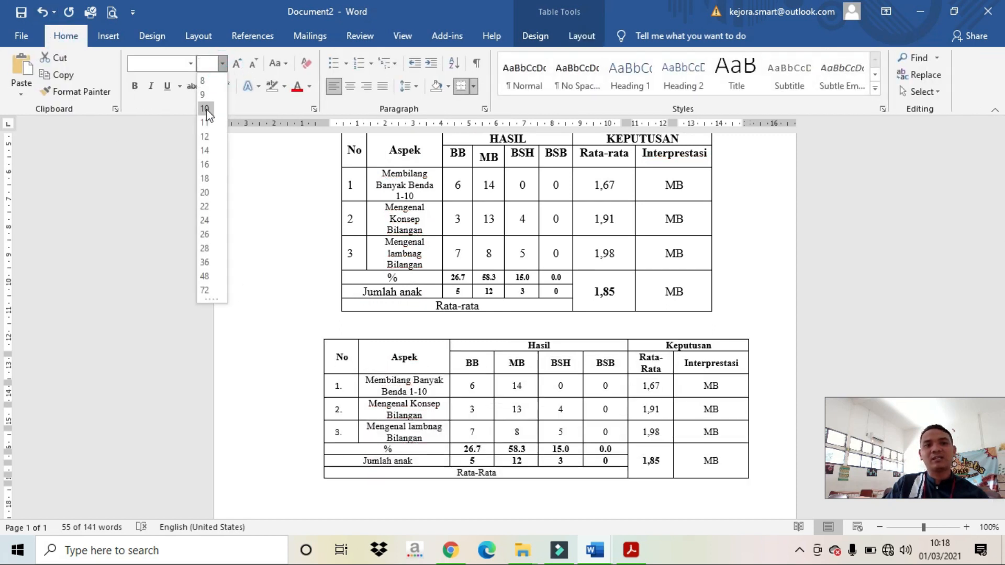
{"action": "left_click", "coordinate": [206, 109]}
{"action": "left_click", "coordinate": [192, 64]}
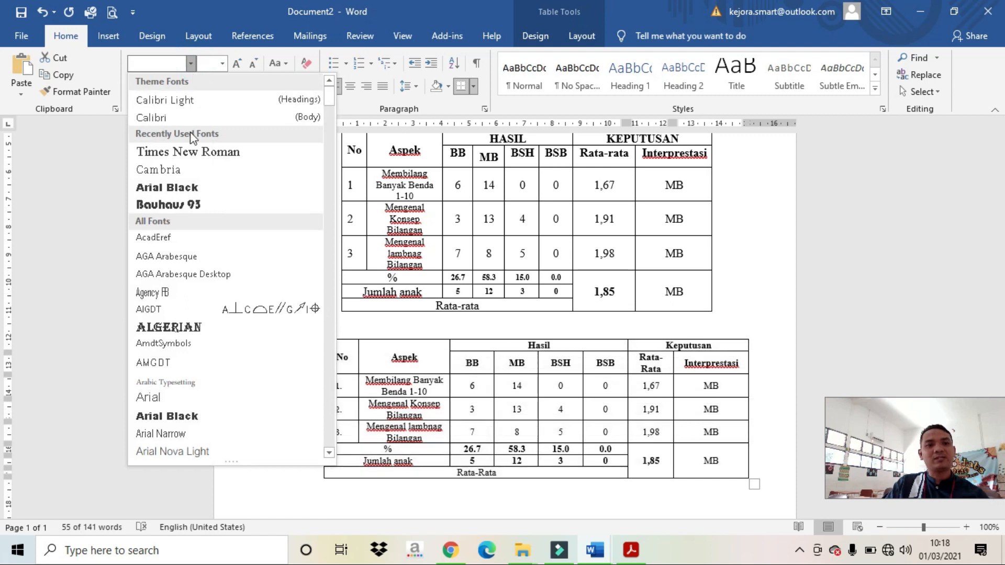
{"action": "left_click", "coordinate": [190, 151]}
{"action": "left_click", "coordinate": [407, 379]}
Step: Narrow the No, Aspek, BB, MB, BSH, BSB, Rata-Rata and Interprestasi columns to compact the table
{"action": "left_click_drag", "start_coordinate": [358, 356], "coordinate": [347, 356]}
{"action": "mouse_move", "coordinate": [451, 355]}
{"action": "left_mouse_down"}
{"action": "mouse_move", "coordinate": [426, 356]}
{"action": "mouse_move", "coordinate": [436, 356]}
{"action": "left_mouse_up"}
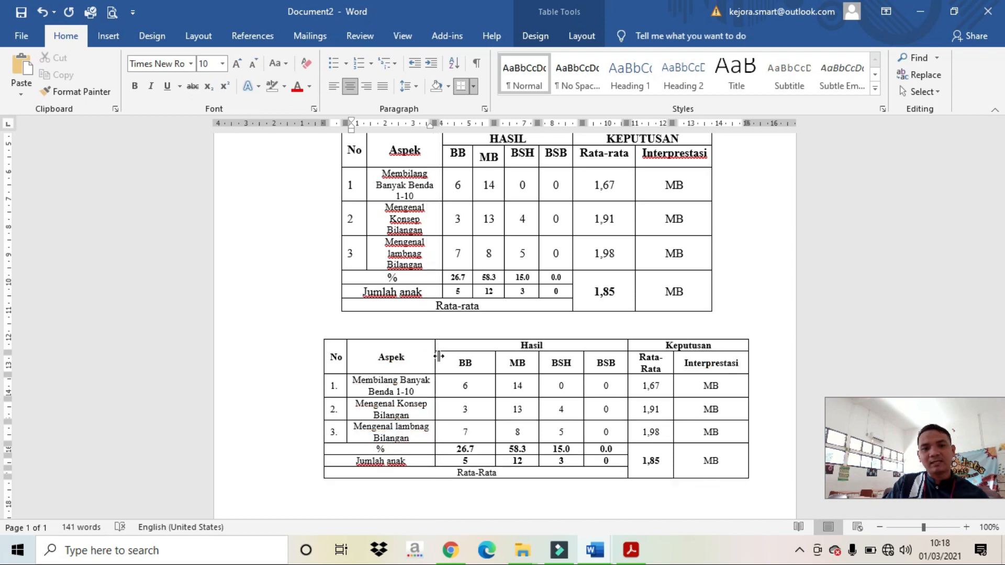
{"action": "left_click", "coordinate": [497, 362]}
{"action": "left_click", "coordinate": [486, 362]}
{"action": "left_click_drag", "start_coordinate": [492, 362], "coordinate": [464, 363]}
{"action": "left_click_drag", "start_coordinate": [538, 365], "coordinate": [498, 364]}
{"action": "left_click_drag", "start_coordinate": [584, 366], "coordinate": [533, 365]}
{"action": "left_click_drag", "start_coordinate": [628, 357], "coordinate": [569, 359]}
{"action": "left_click_drag", "start_coordinate": [671, 357], "coordinate": [609, 365]}
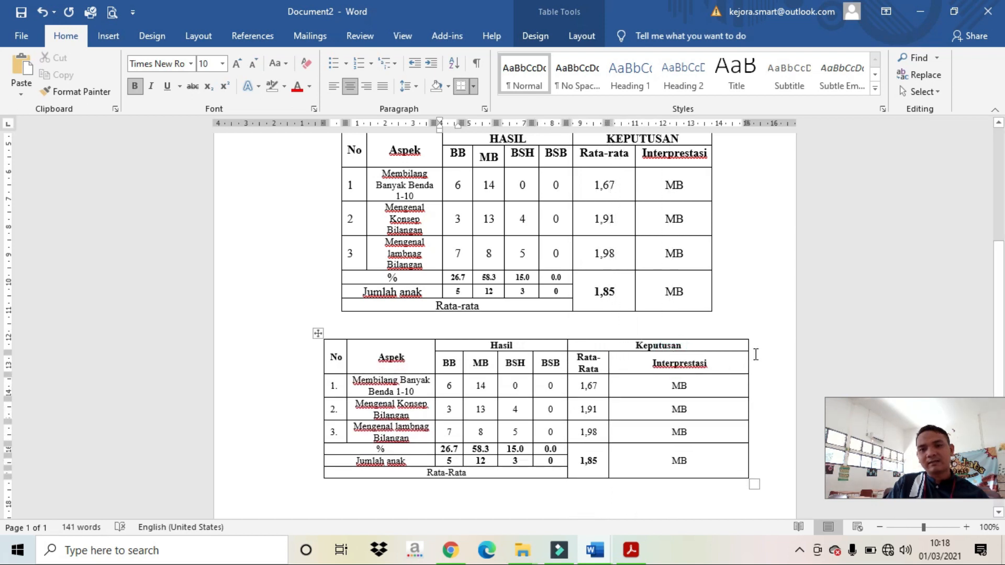
{"action": "left_click_drag", "start_coordinate": [748, 359], "coordinate": [680, 366]}
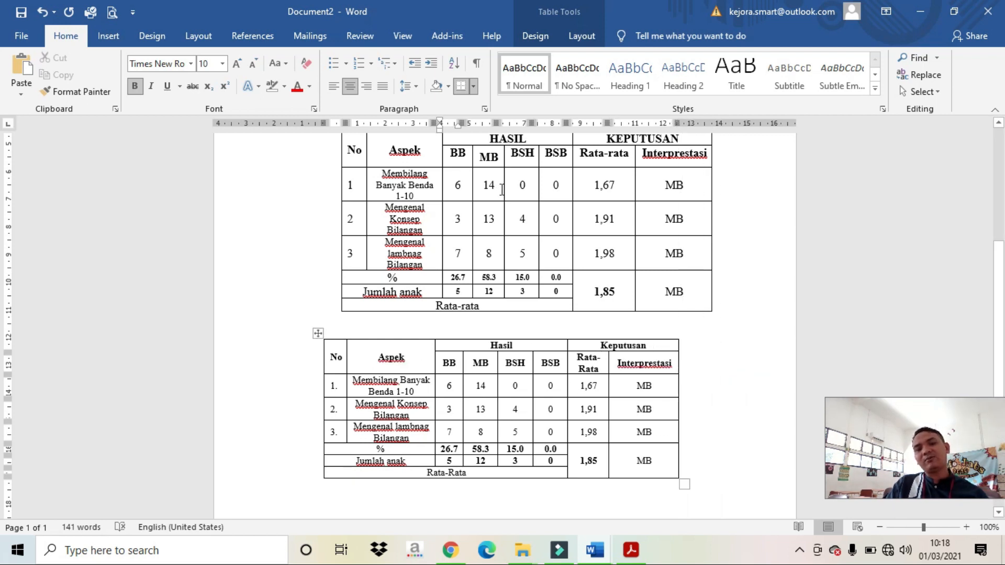
Step: Centre the second table horizontally on the page
{"action": "scroll", "coordinate": [502, 190], "scroll_direction": "up", "scroll_amount": 1}
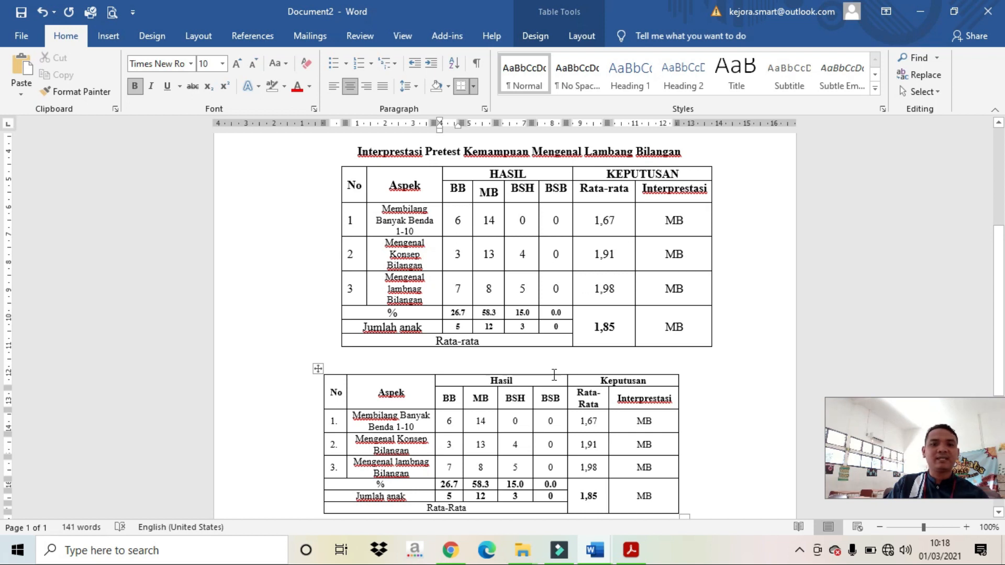
{"action": "left_click", "coordinate": [317, 368]}
{"action": "left_click", "coordinate": [350, 85]}
Step: Copy the first table's heading 'Interprestasi Pretest Kemampuan Mengenal Lambang Bilangan' onto a new line above the second table
{"action": "left_click", "coordinate": [602, 349]}
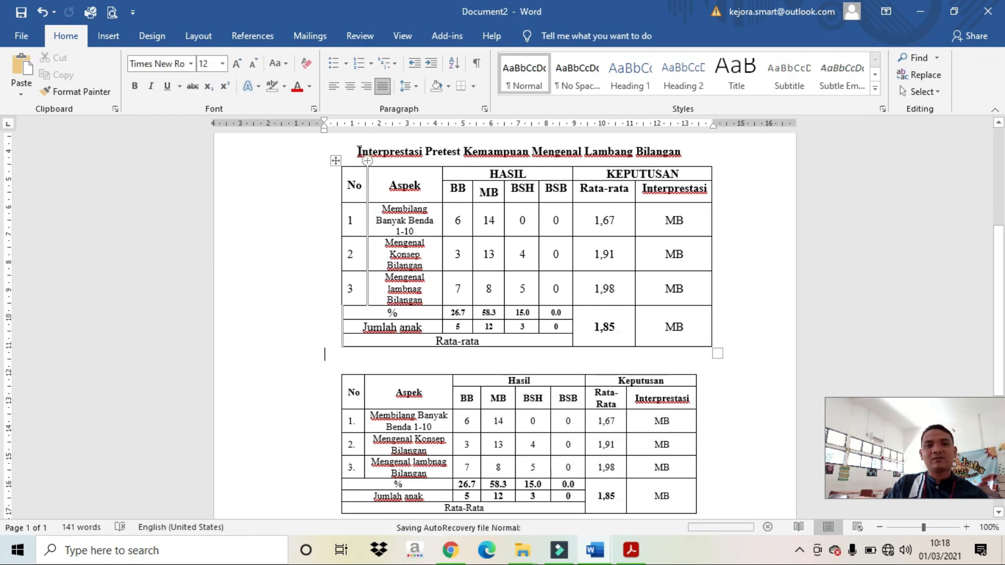
{"action": "left_click_drag", "start_coordinate": [354, 150], "coordinate": [683, 152]}
{"action": "right_click", "coordinate": [681, 151]}
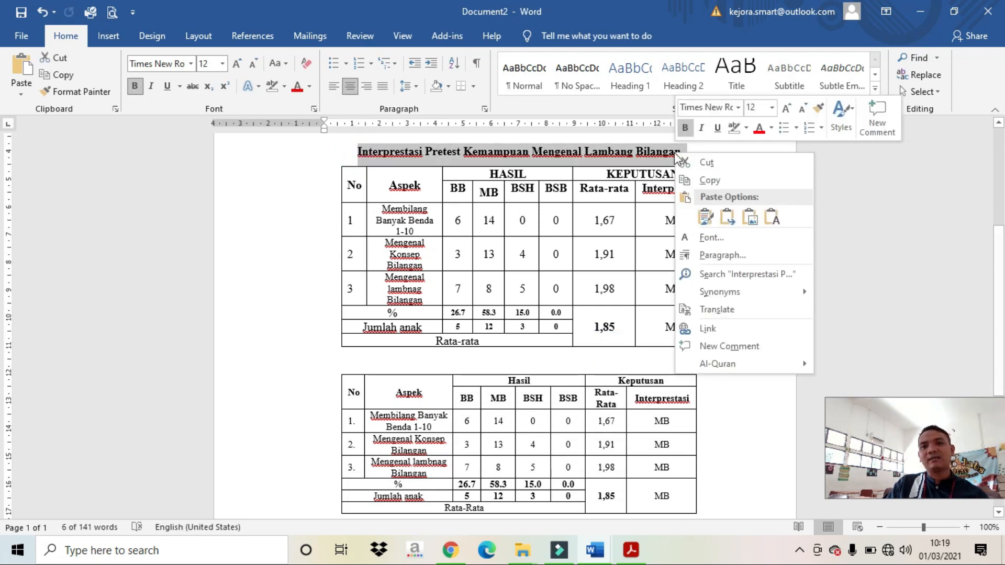
{"action": "left_click", "coordinate": [687, 179]}
{"action": "left_click", "coordinate": [519, 361]}
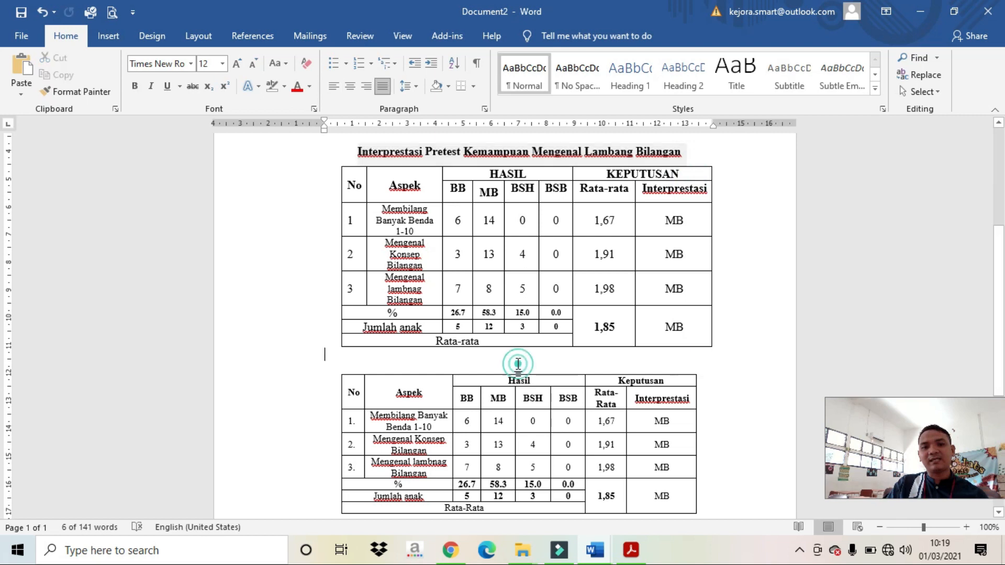
{"action": "key", "text": "Return"}
{"action": "key", "text": "ctrl+v"}
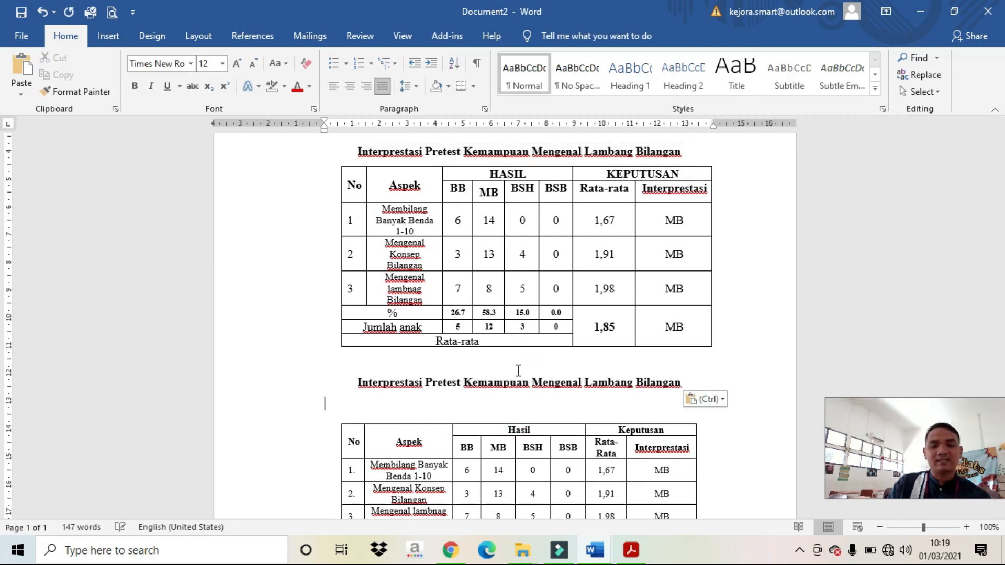
{"action": "key", "text": "Delete"}
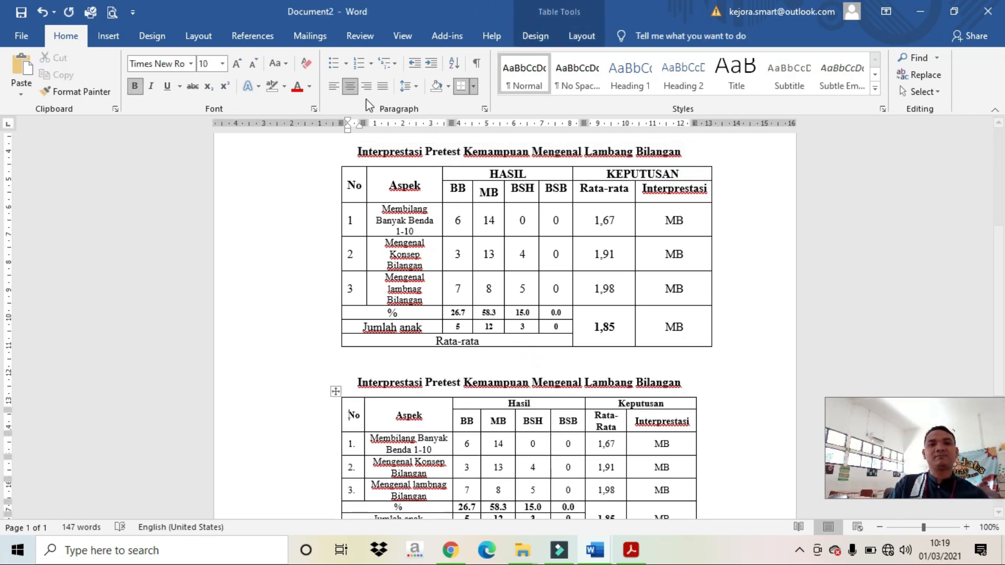
Step: Set the entire second table's text to 12 pt
{"action": "left_click", "coordinate": [725, 367]}
{"action": "scroll", "coordinate": [728, 368], "scroll_direction": "down", "scroll_amount": 3}
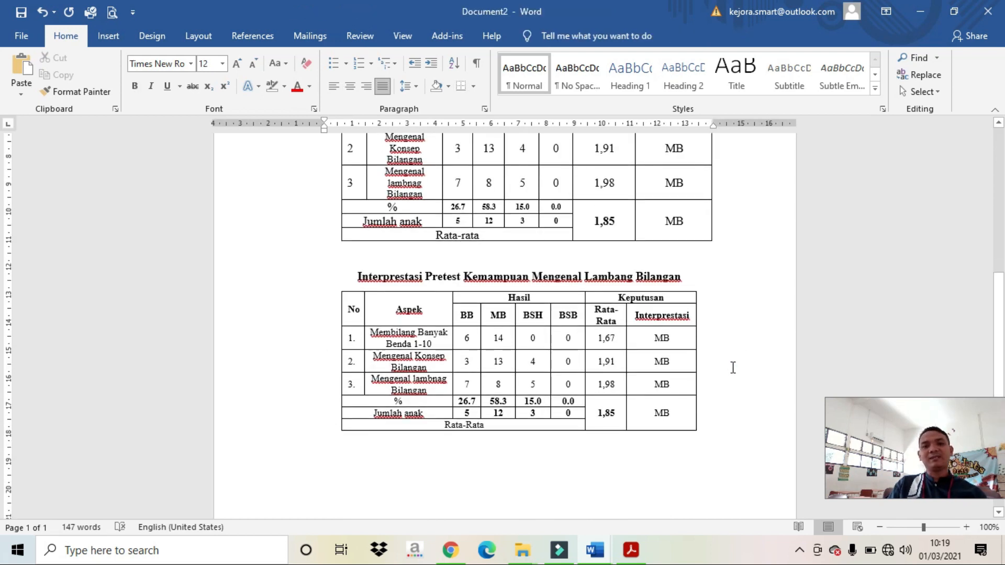
{"action": "scroll", "coordinate": [666, 350], "scroll_direction": "up", "scroll_amount": 3}
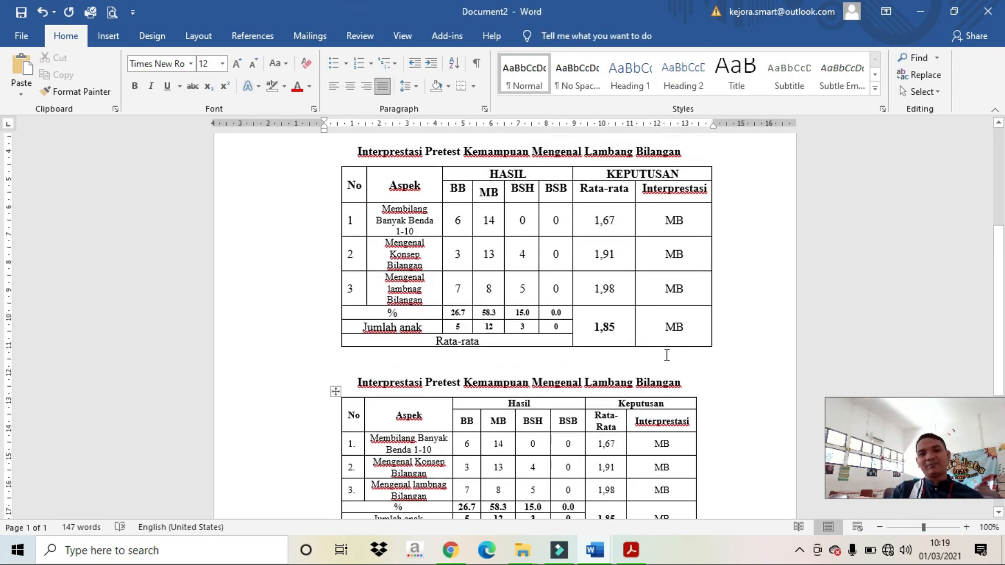
{"action": "scroll", "coordinate": [675, 354], "scroll_direction": "down", "scroll_amount": 3}
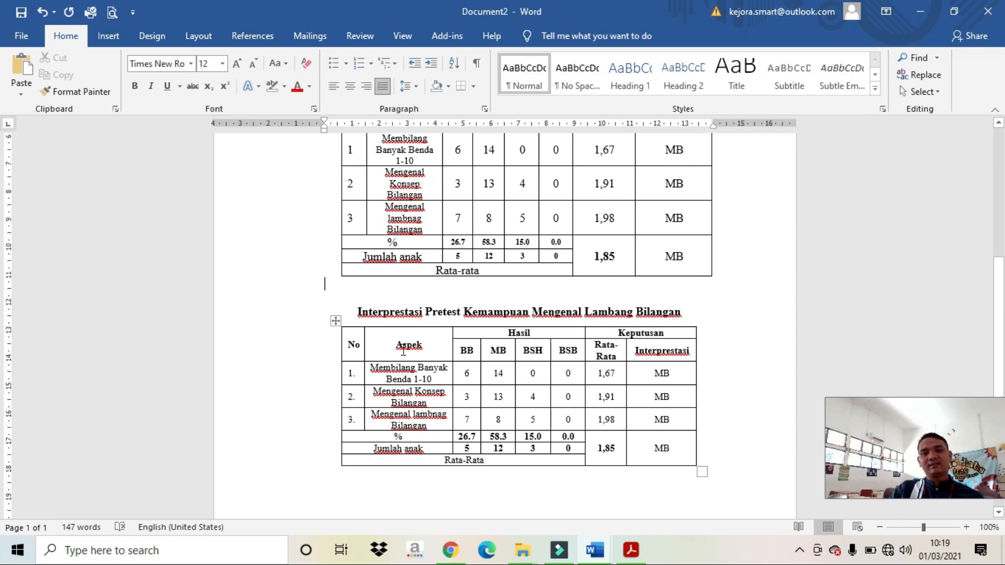
{"action": "scroll", "coordinate": [540, 346], "scroll_direction": "up", "scroll_amount": 2}
{"action": "scroll", "coordinate": [534, 324], "scroll_direction": "down", "scroll_amount": 2}
{"action": "scroll", "coordinate": [530, 306], "scroll_direction": "up", "scroll_amount": 2}
{"action": "scroll", "coordinate": [530, 305], "scroll_direction": "up", "scroll_amount": 1}
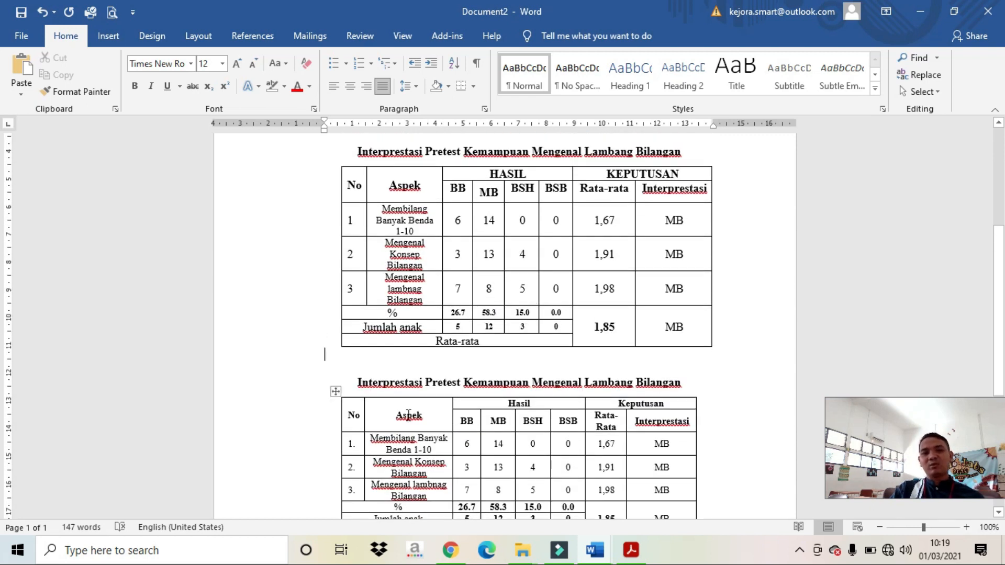
{"action": "left_click", "coordinate": [339, 392]}
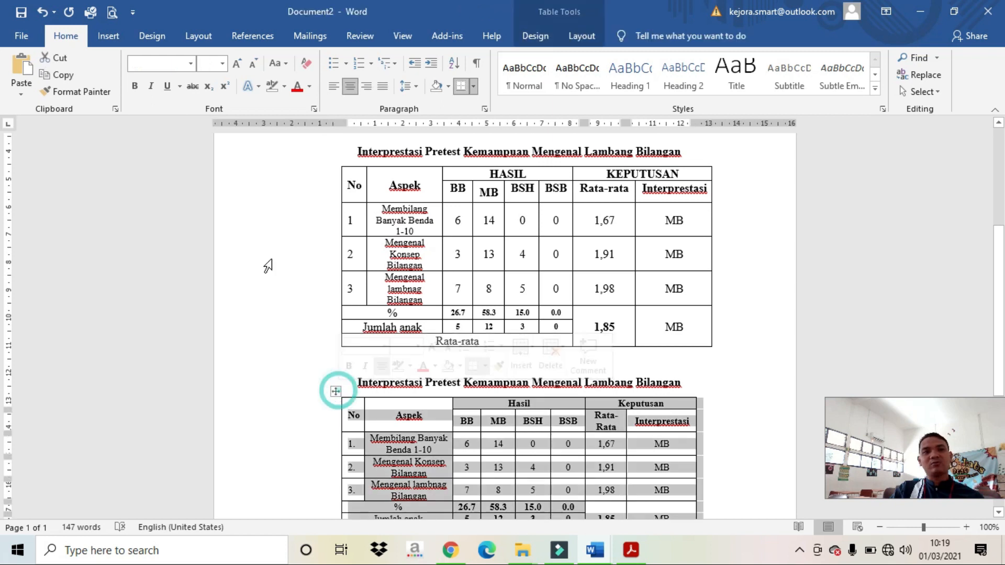
{"action": "left_click", "coordinate": [222, 63]}
{"action": "left_click", "coordinate": [205, 136]}
{"action": "scroll", "coordinate": [503, 358], "scroll_direction": "down", "scroll_amount": 5}
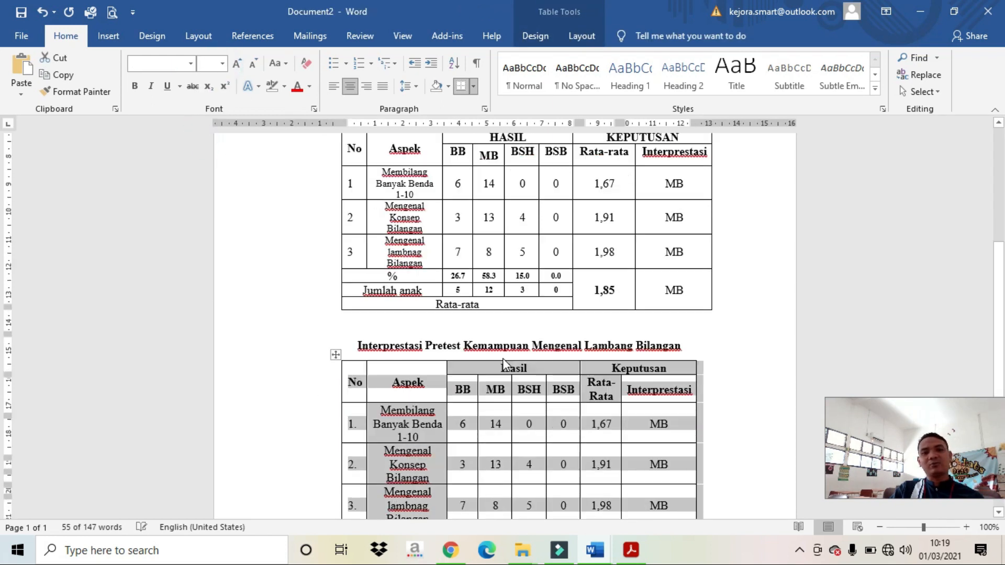
{"action": "left_click", "coordinate": [531, 361]}
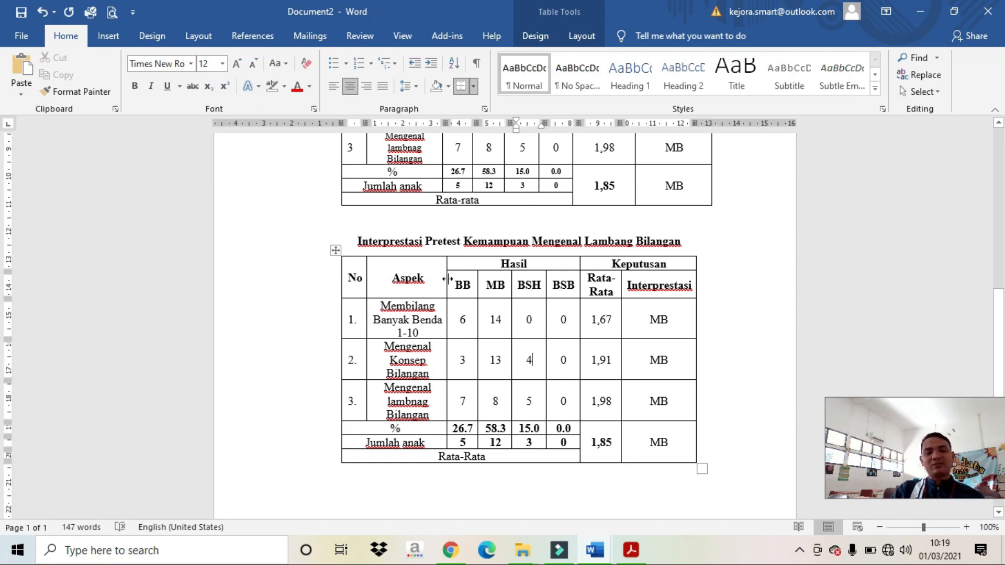
Step: Widen the second table's Aspek column slightly, then place the caret below the table
{"action": "scroll", "coordinate": [449, 278], "scroll_direction": "up", "scroll_amount": 2}
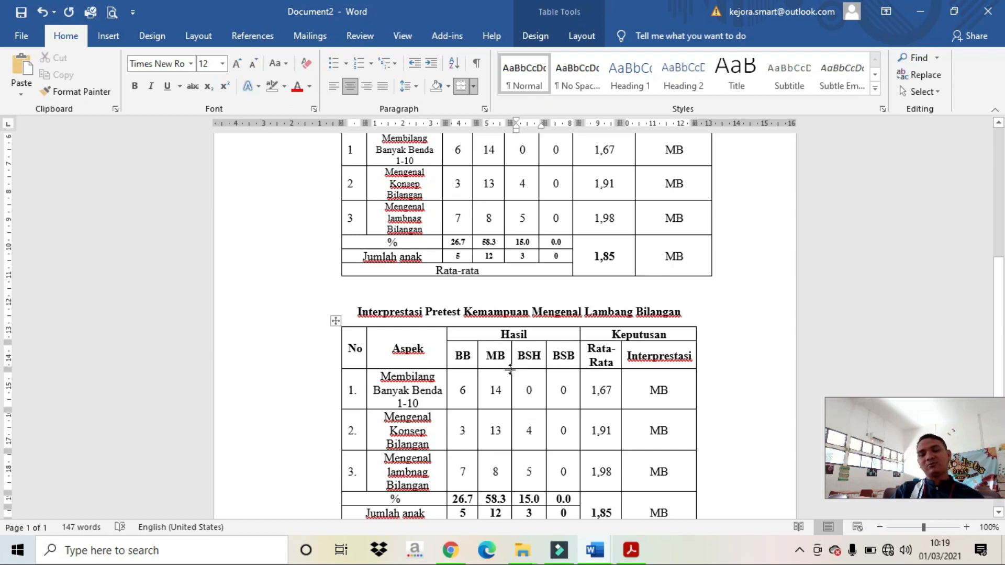
{"action": "left_click", "coordinate": [419, 323]}
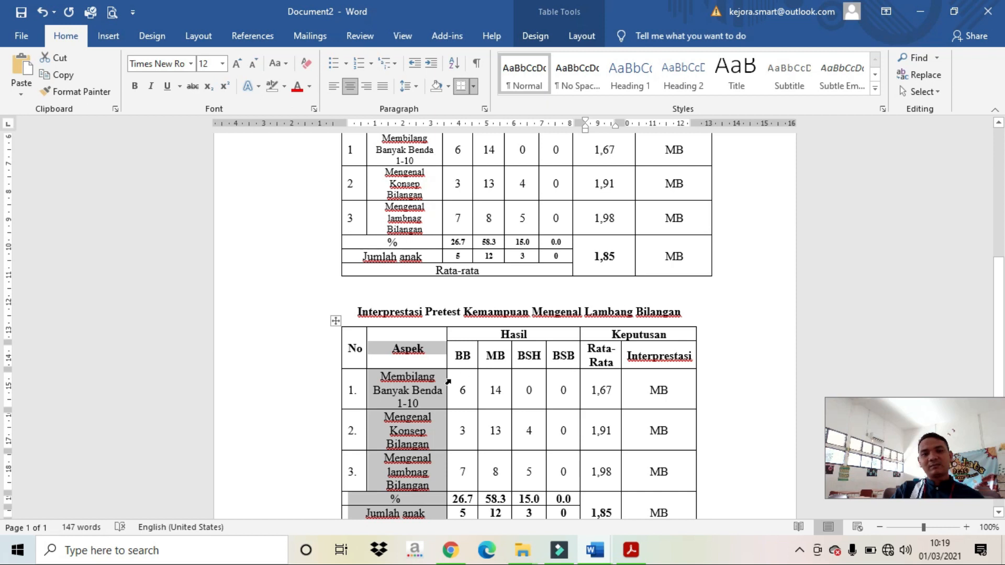
{"action": "left_click_drag", "start_coordinate": [446, 386], "coordinate": [466, 385]}
{"action": "left_click", "coordinate": [442, 406]}
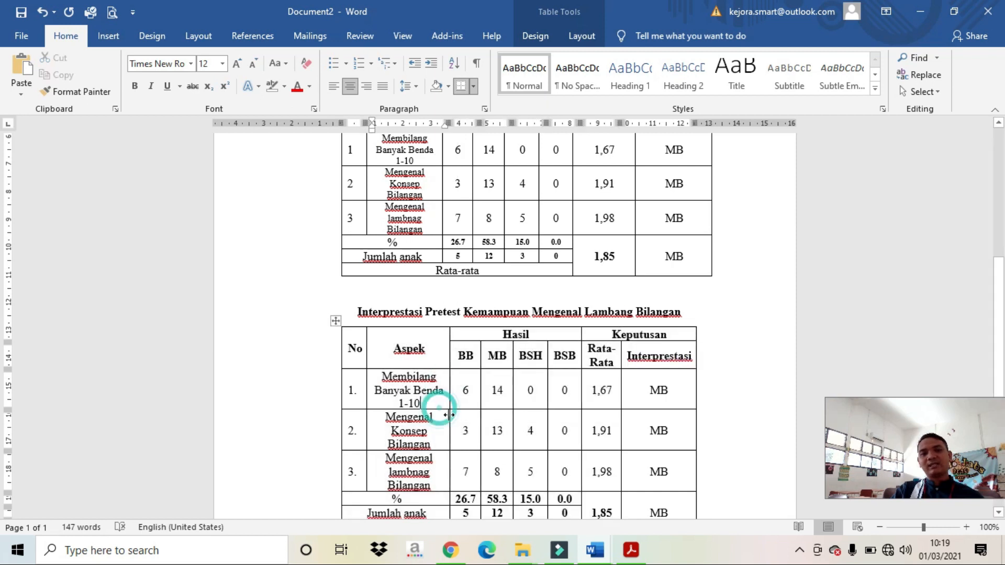
{"action": "scroll", "coordinate": [453, 419], "scroll_direction": "down", "scroll_amount": 5}
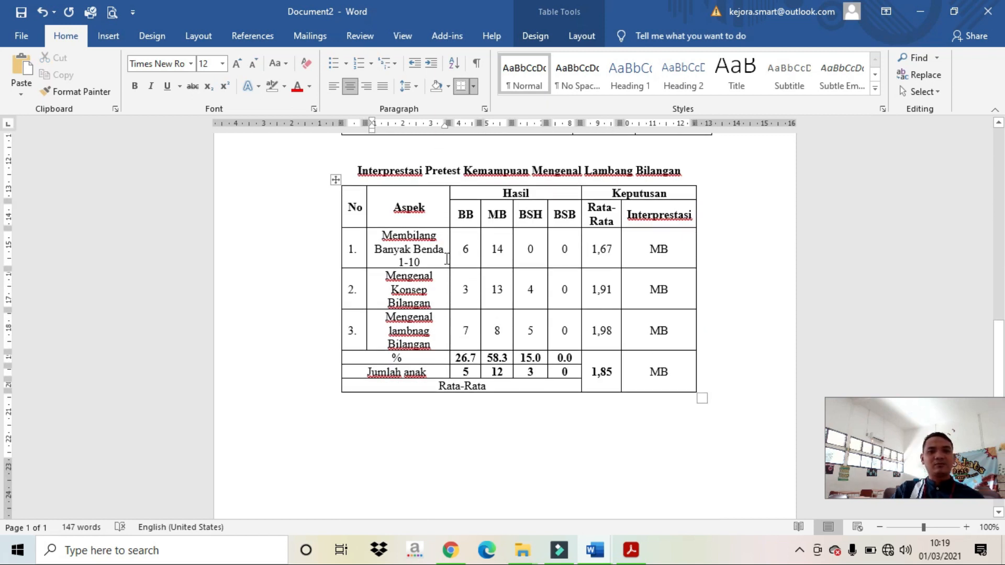
{"action": "left_click", "coordinate": [563, 449]}
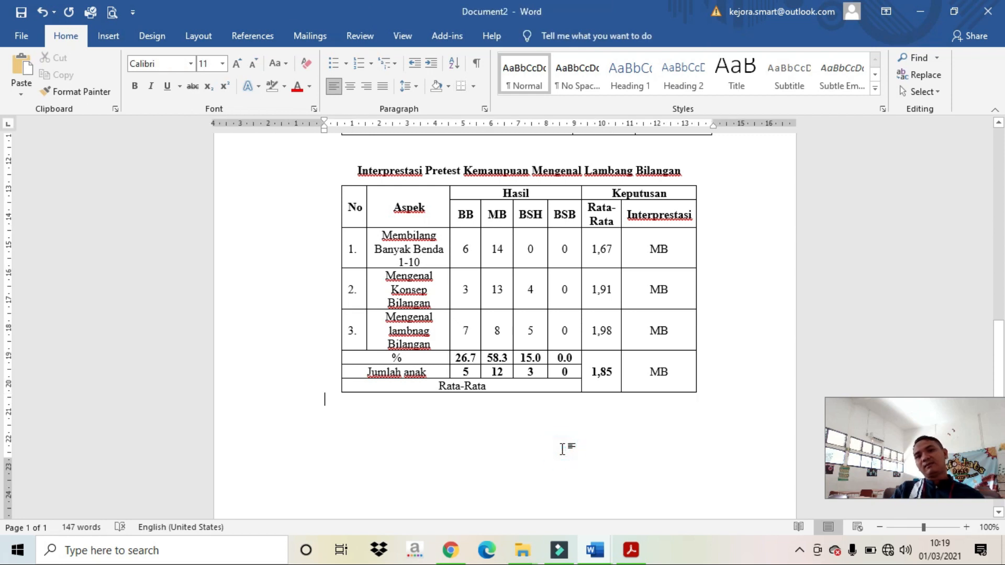
Step: Add a blank line below the table, check 'comment' in the RENCANA BAHAN AJAR document, return to Document2
{"action": "key", "text": "Return"}
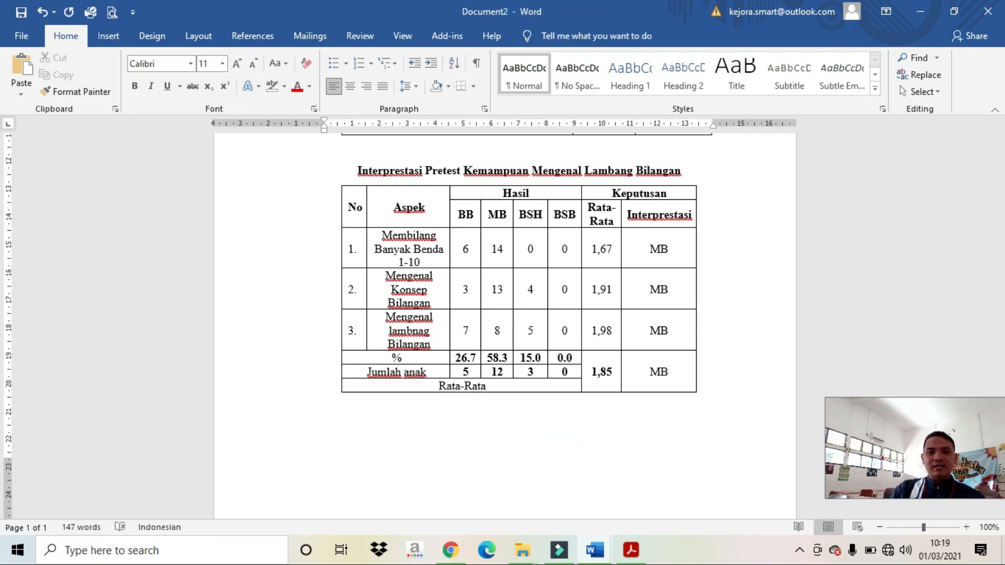
{"action": "mouse_move", "coordinate": [595, 550]}
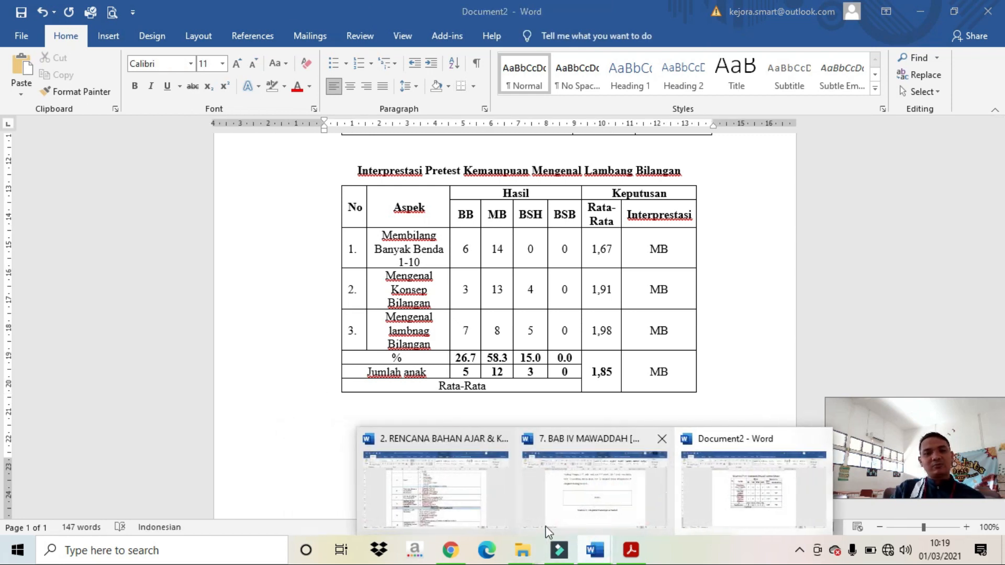
{"action": "left_click", "coordinate": [490, 500]}
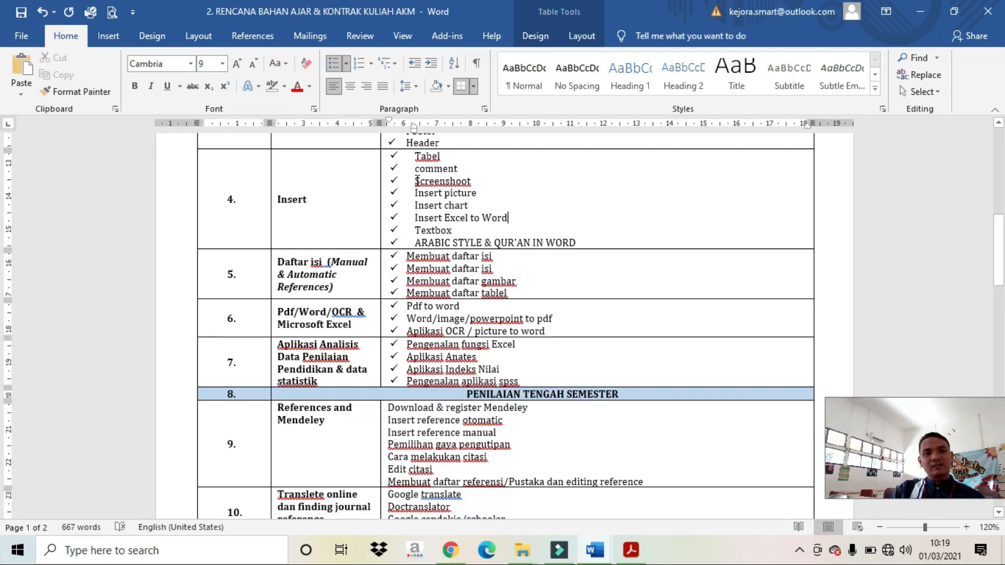
{"action": "left_click_drag", "start_coordinate": [411, 169], "coordinate": [464, 169]}
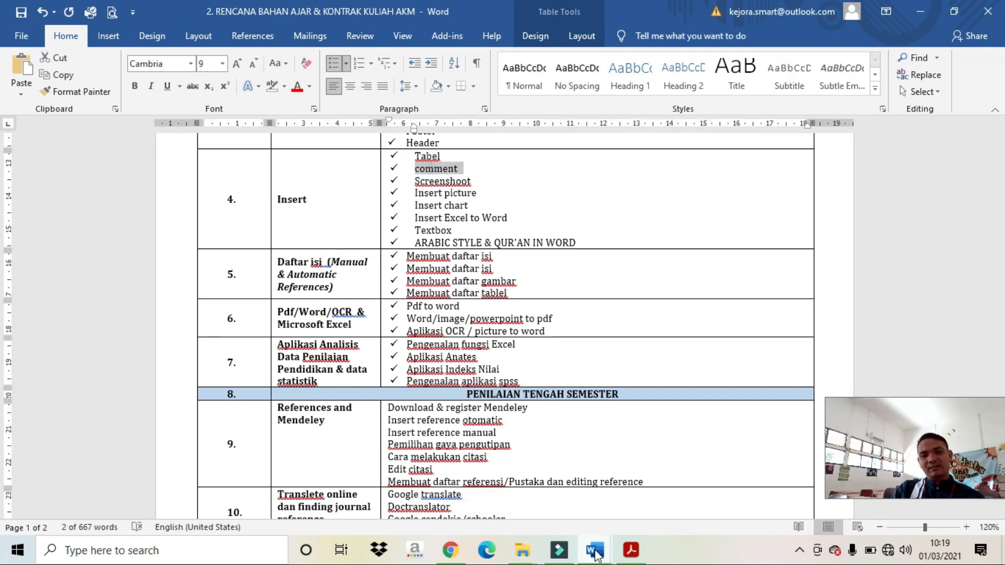
{"action": "mouse_move", "coordinate": [596, 550]}
{"action": "left_click", "coordinate": [754, 490]}
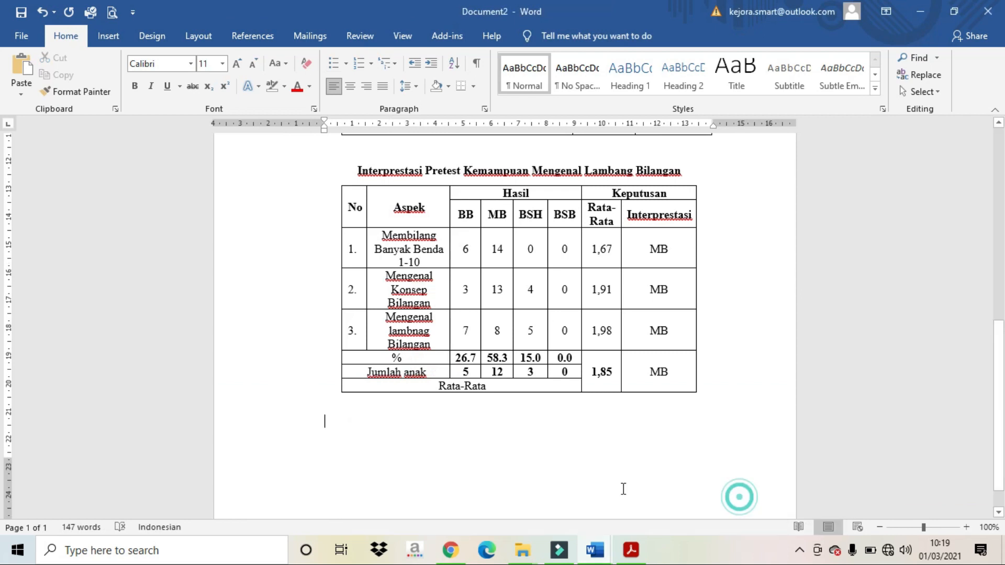
{"action": "scroll", "coordinate": [434, 307], "scroll_direction": "up", "scroll_amount": 3}
{"action": "scroll", "coordinate": [434, 307], "scroll_direction": "up", "scroll_amount": 5}
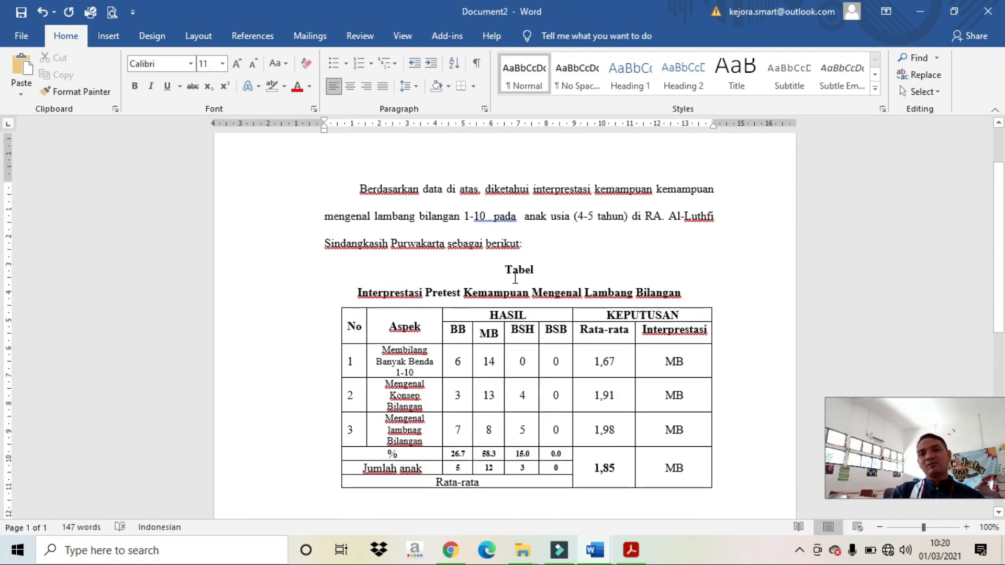
{"action": "scroll", "coordinate": [549, 294], "scroll_direction": "down", "scroll_amount": 3}
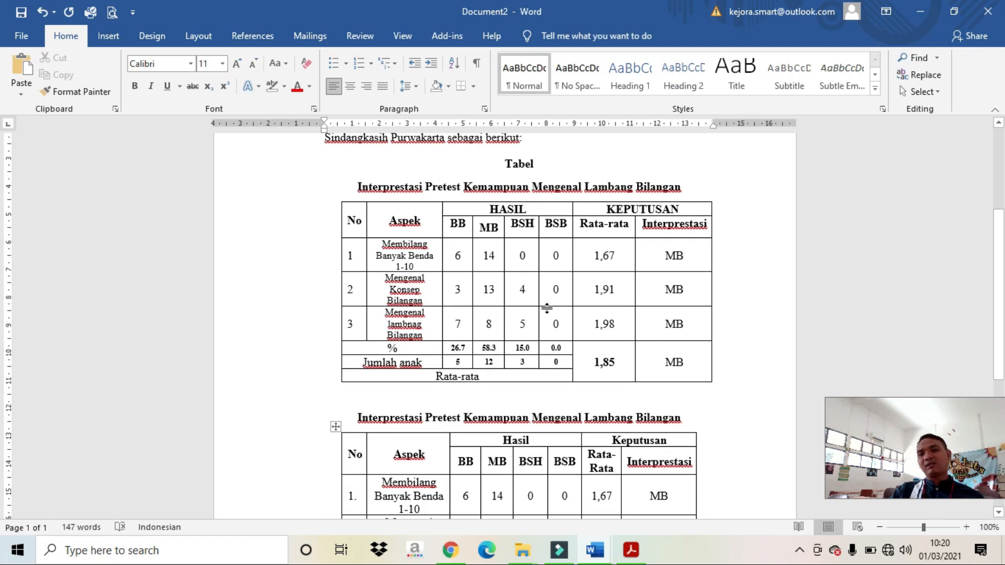
Step: Select the second table's heading and apply yellow text highlighting
{"action": "scroll", "coordinate": [395, 404], "scroll_direction": "down", "scroll_amount": 3}
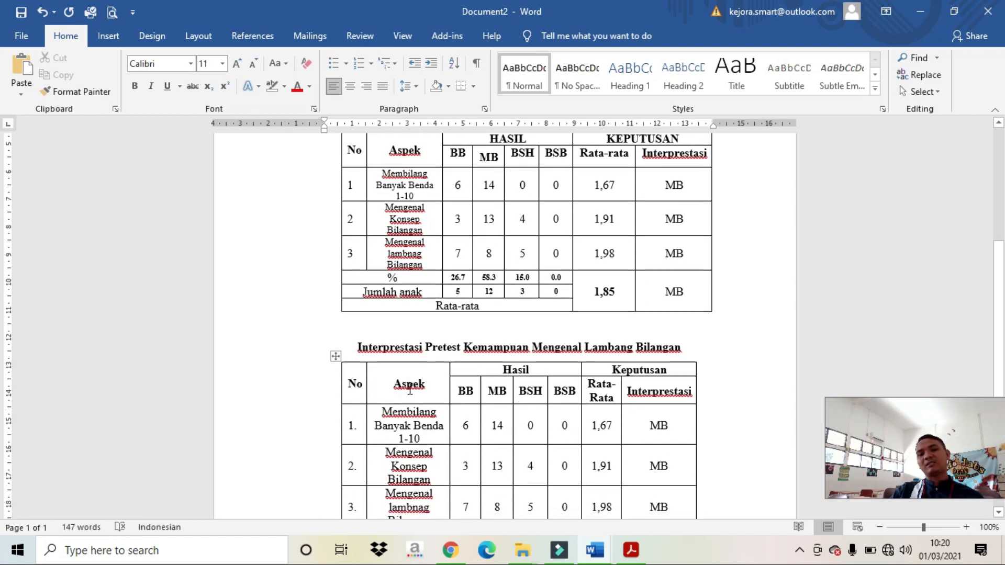
{"action": "left_click_drag", "start_coordinate": [355, 347], "coordinate": [684, 347]}
{"action": "left_click", "coordinate": [284, 86]}
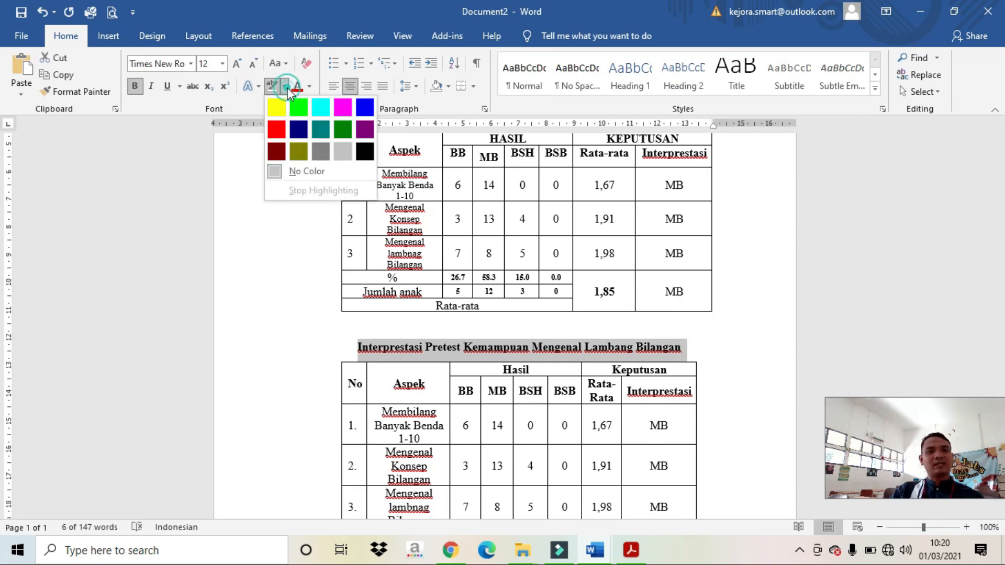
{"action": "left_click", "coordinate": [276, 109]}
Step: Reselect the highlighted heading text and insert a new comment on it
{"action": "left_click", "coordinate": [431, 332]}
{"action": "left_click", "coordinate": [357, 347]}
{"action": "left_click_drag", "start_coordinate": [383, 346], "coordinate": [681, 347]}
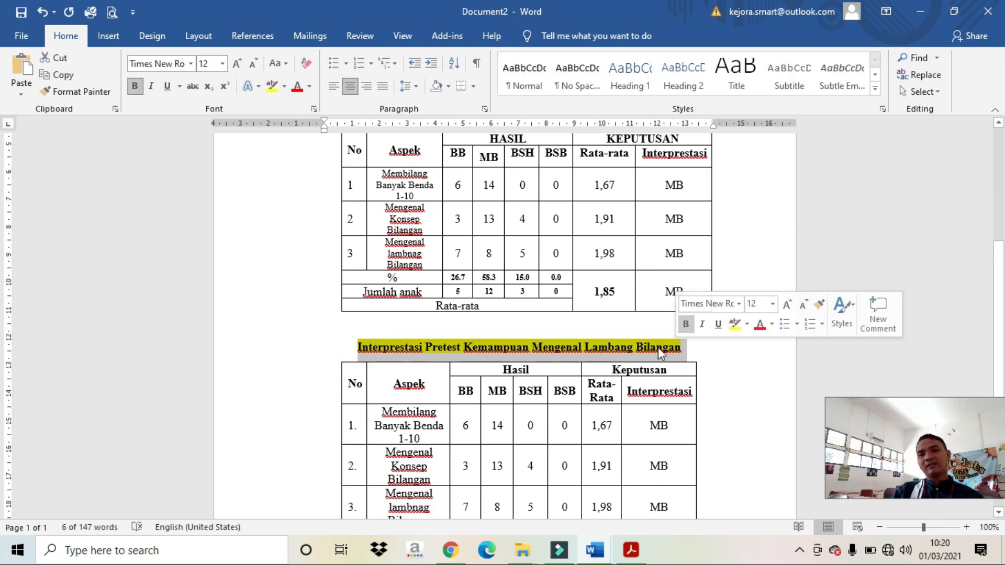
{"action": "right_click", "coordinate": [658, 347]}
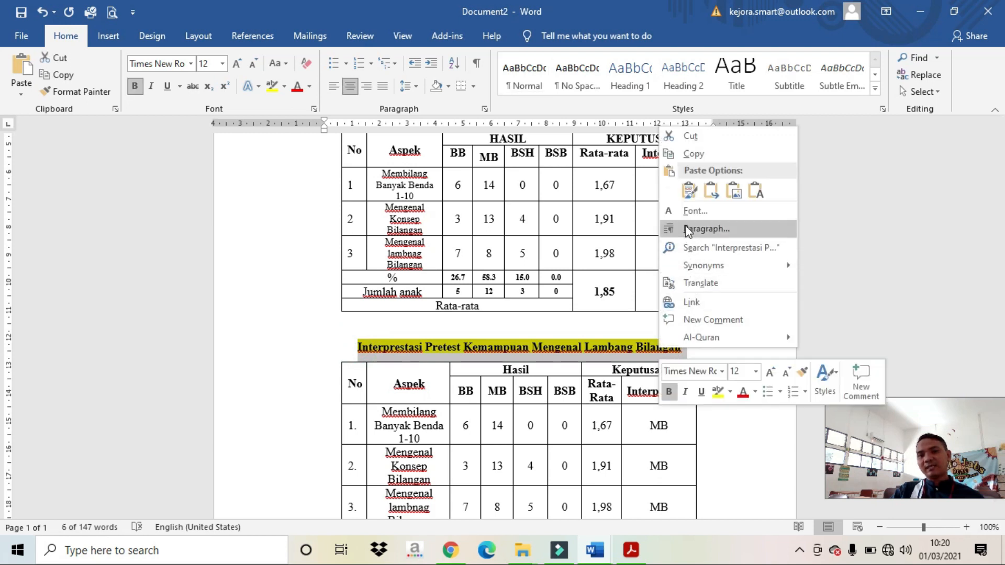
{"action": "left_click", "coordinate": [698, 321]}
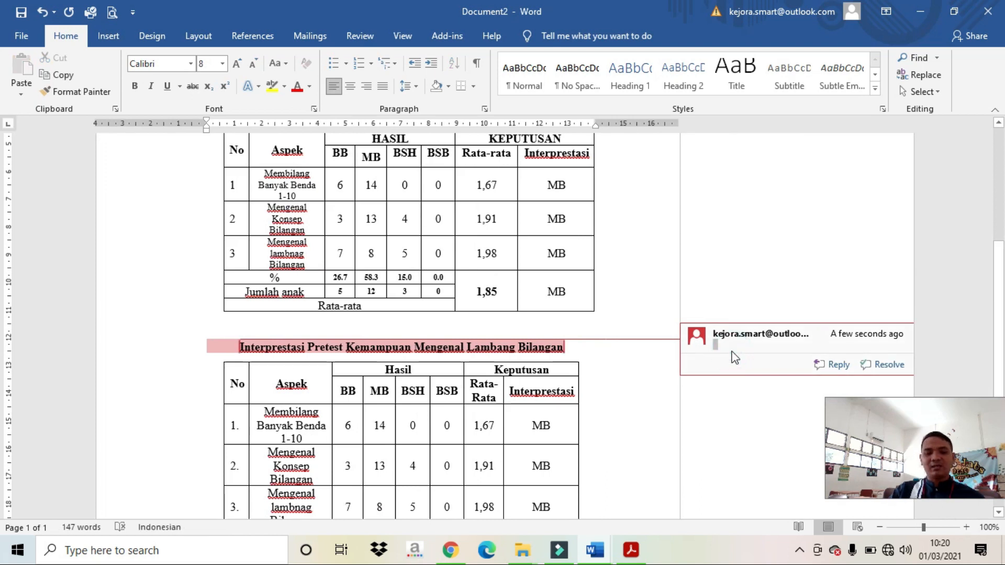
Step: Write the two-line comment 'Tabel belum rapi dan belum simetris' / 'Mohon perbaiki tabelnya'
{"action": "type", "text": "Tab"}
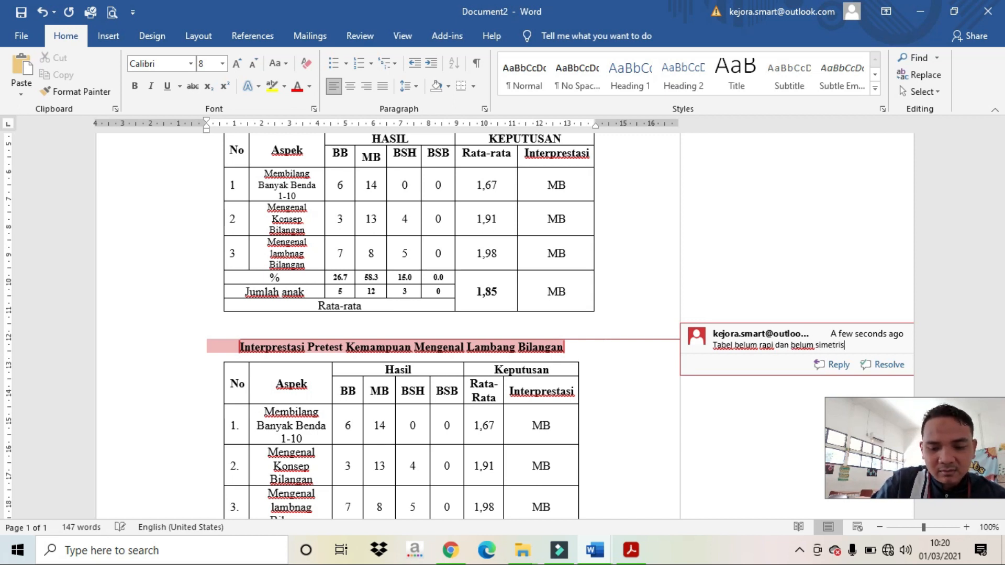
{"action": "key", "text": "Return"}
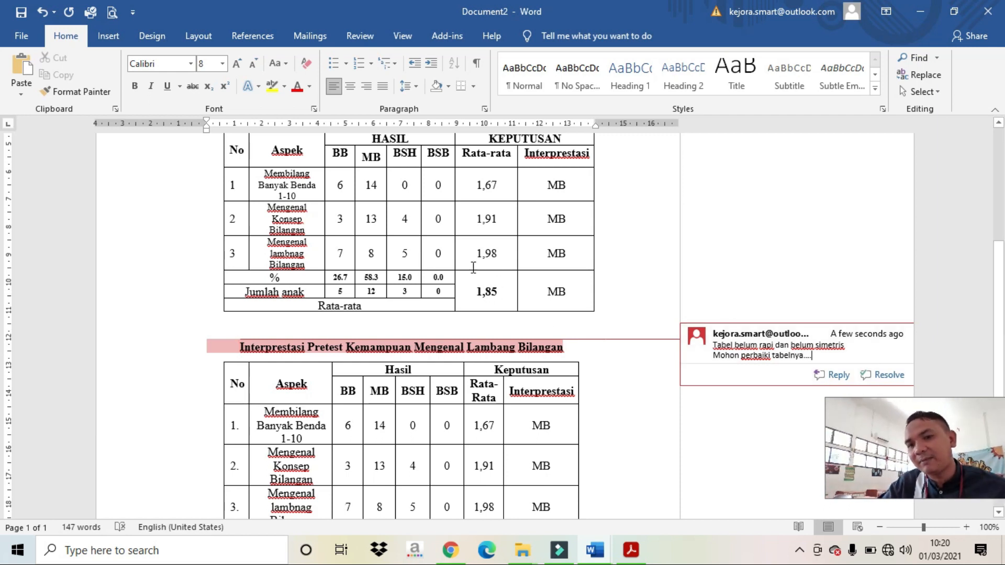
{"action": "left_click", "coordinate": [578, 357]}
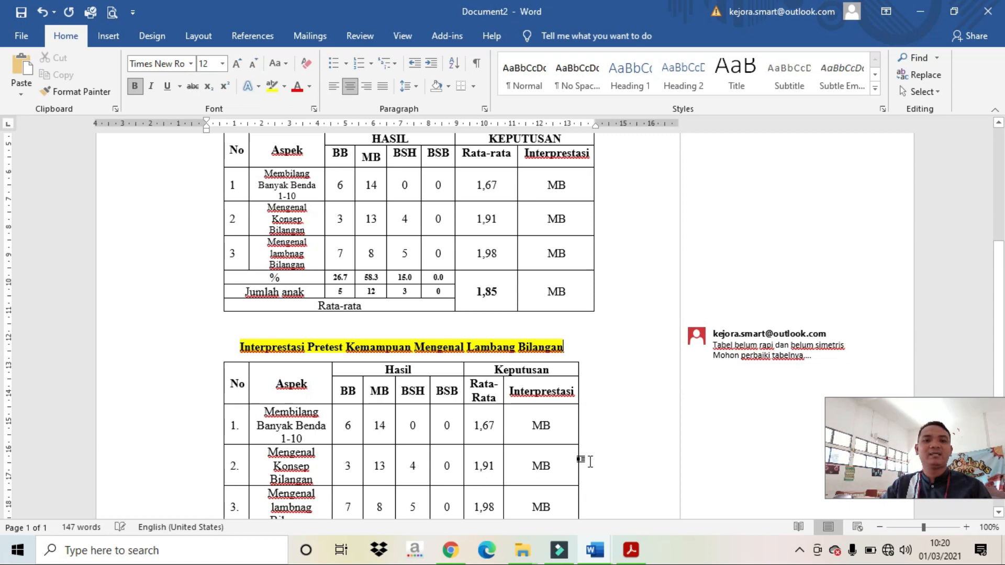
{"action": "triple_click", "coordinate": [729, 370]}
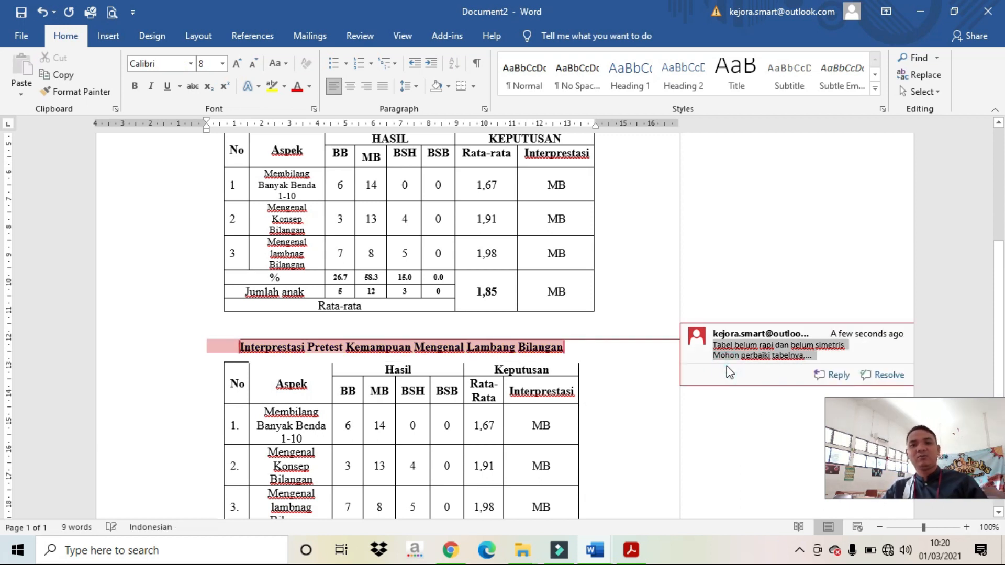
{"action": "scroll", "coordinate": [602, 392], "scroll_direction": "down", "scroll_amount": 3}
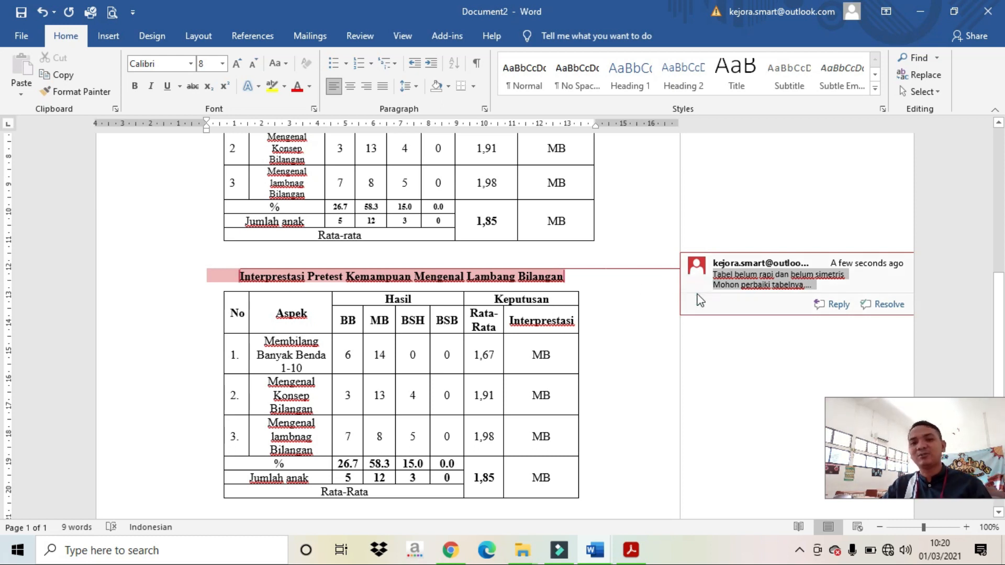
{"action": "left_click", "coordinate": [608, 322]}
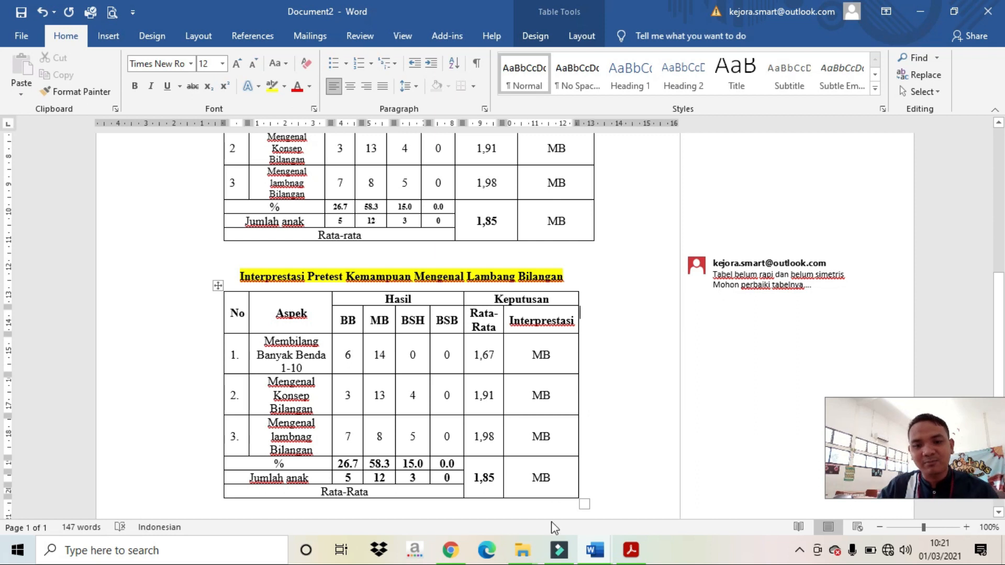
Step: Delete the heading's comment, then undo the deletion to restore it
{"action": "left_click", "coordinate": [745, 286]}
{"action": "left_click", "coordinate": [685, 365]}
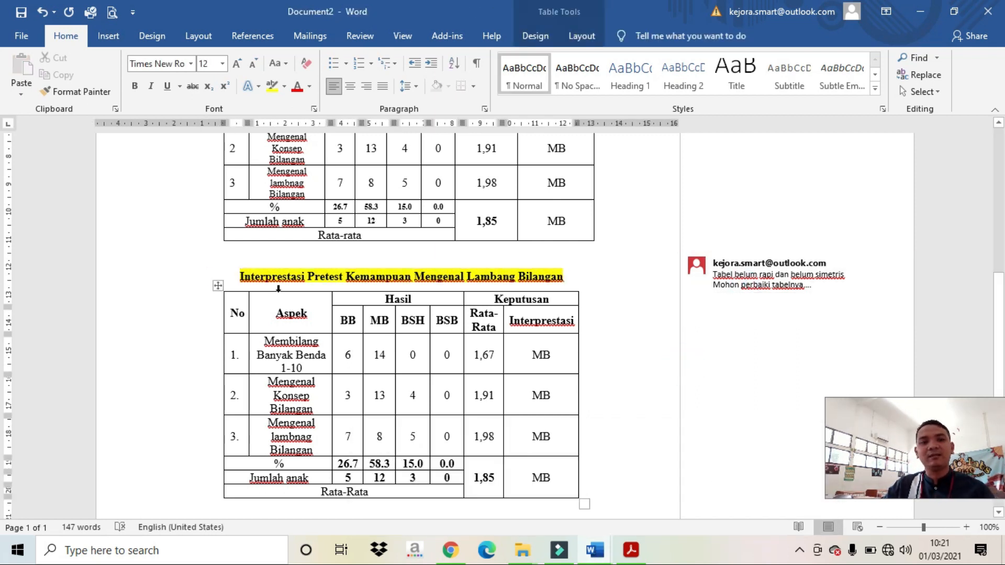
{"action": "left_click", "coordinate": [697, 255]}
{"action": "right_click", "coordinate": [703, 272]}
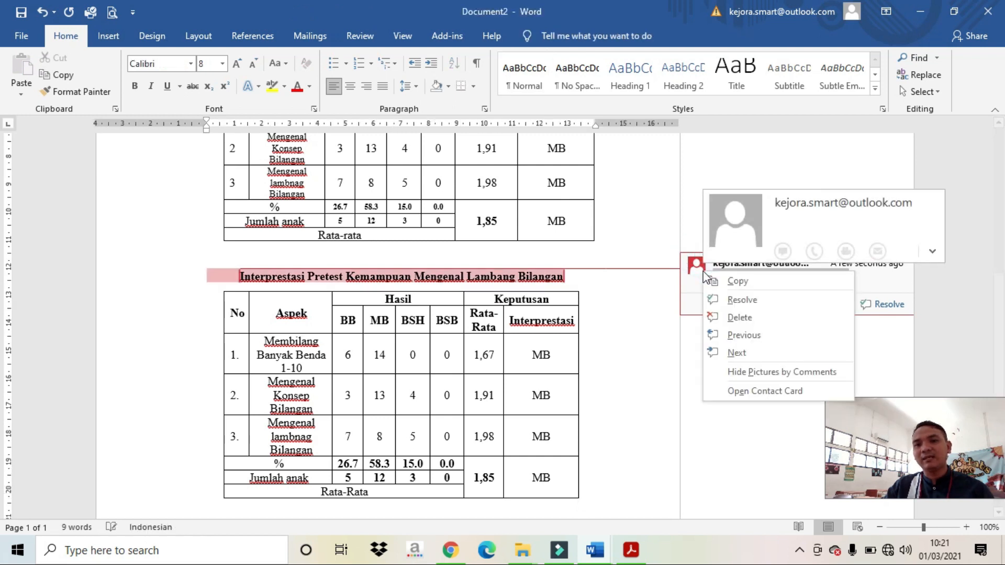
{"action": "left_click", "coordinate": [726, 316]}
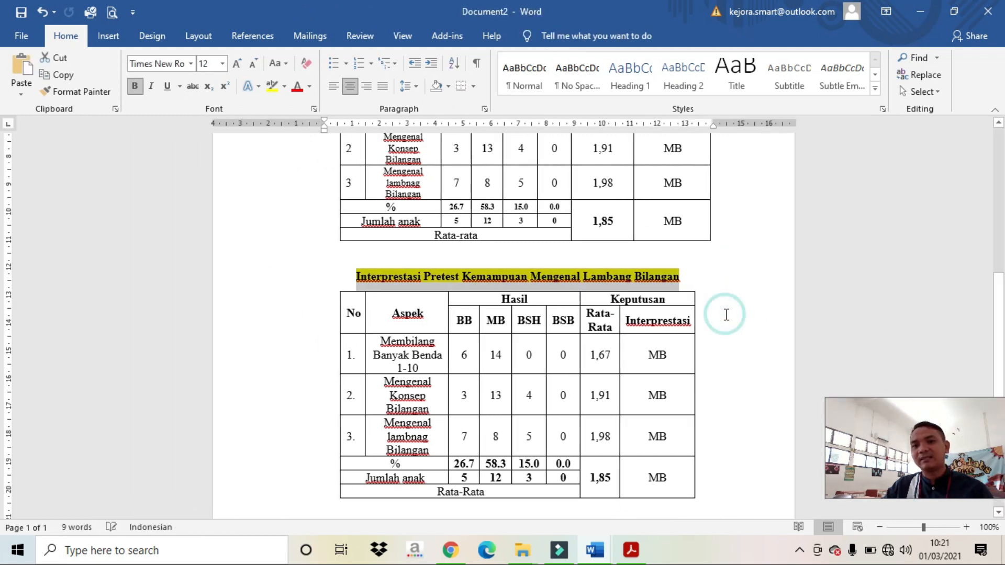
{"action": "left_click", "coordinate": [726, 314]}
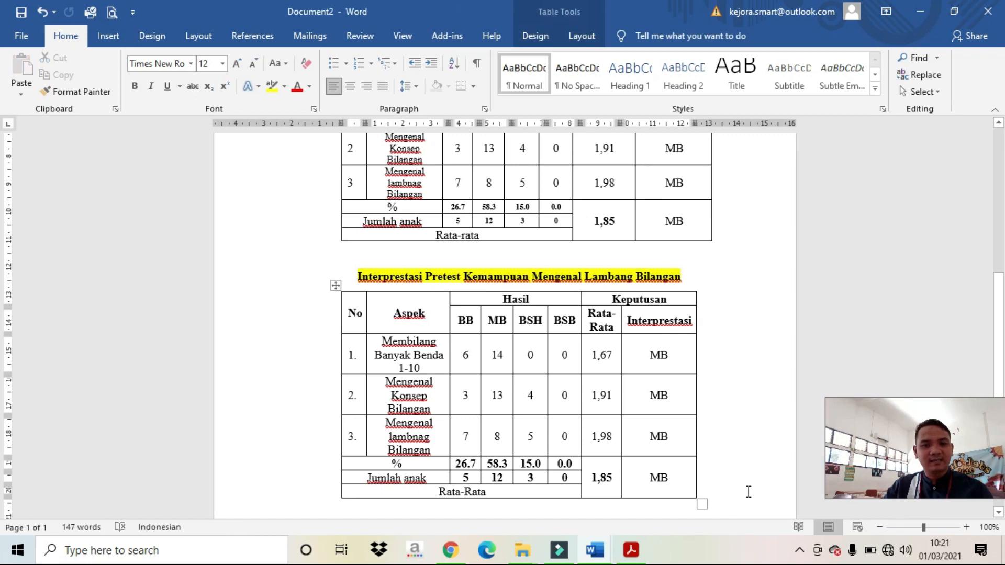
{"action": "left_click", "coordinate": [38, 12]}
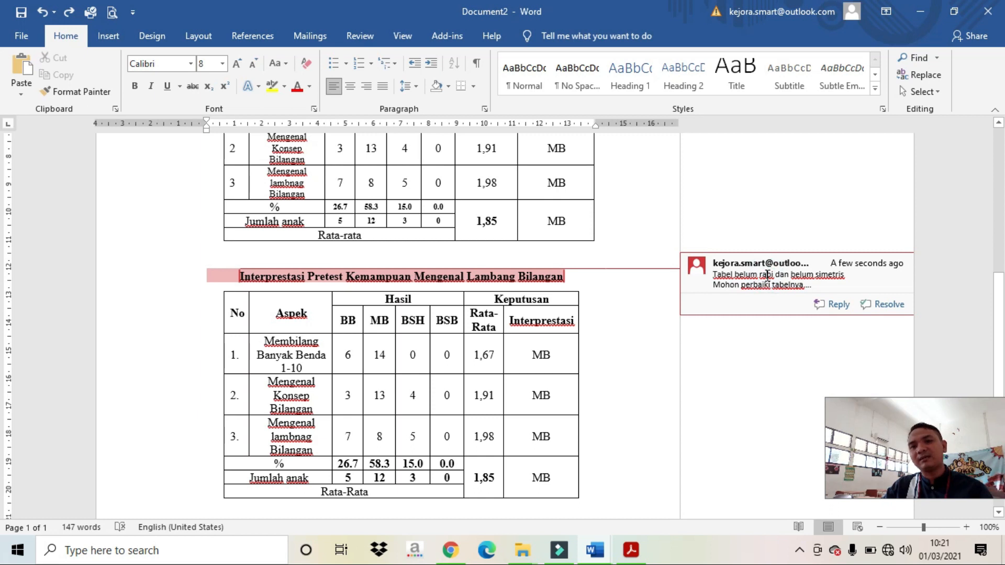
Step: Dismiss the spelling suggestions for 'rapi' and delete the title's comment for good
{"action": "right_click", "coordinate": [768, 275]}
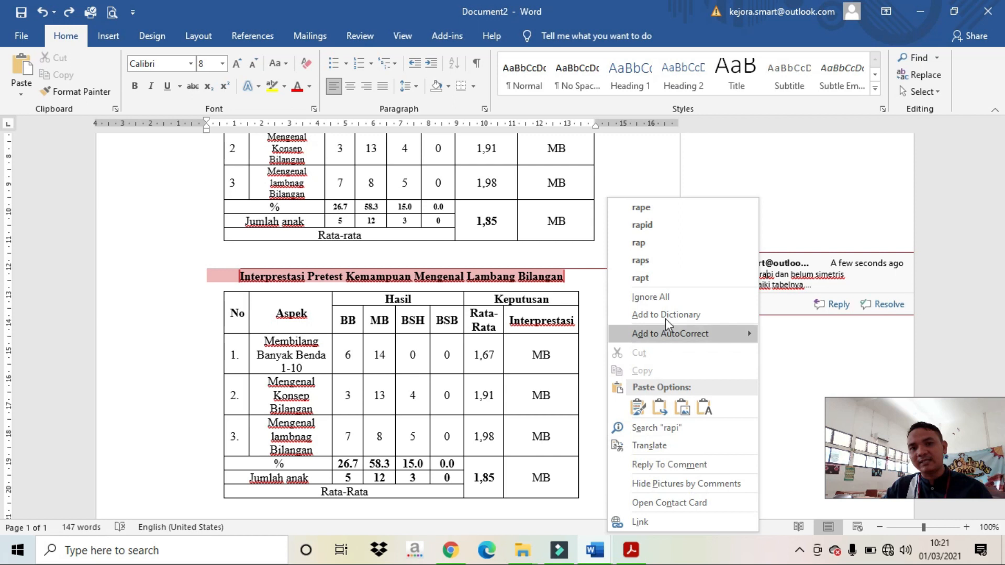
{"action": "left_click", "coordinate": [820, 301]}
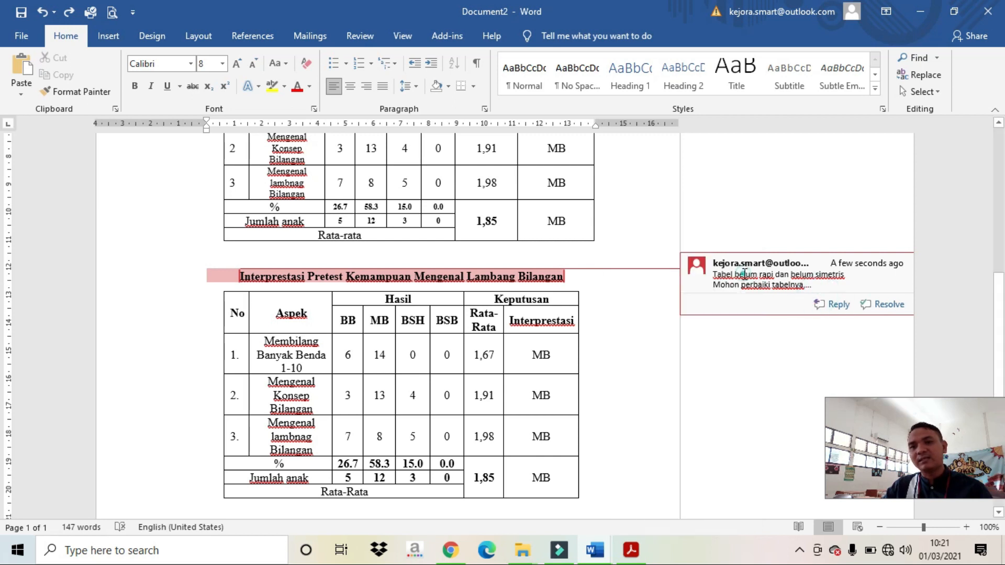
{"action": "right_click", "coordinate": [700, 263]}
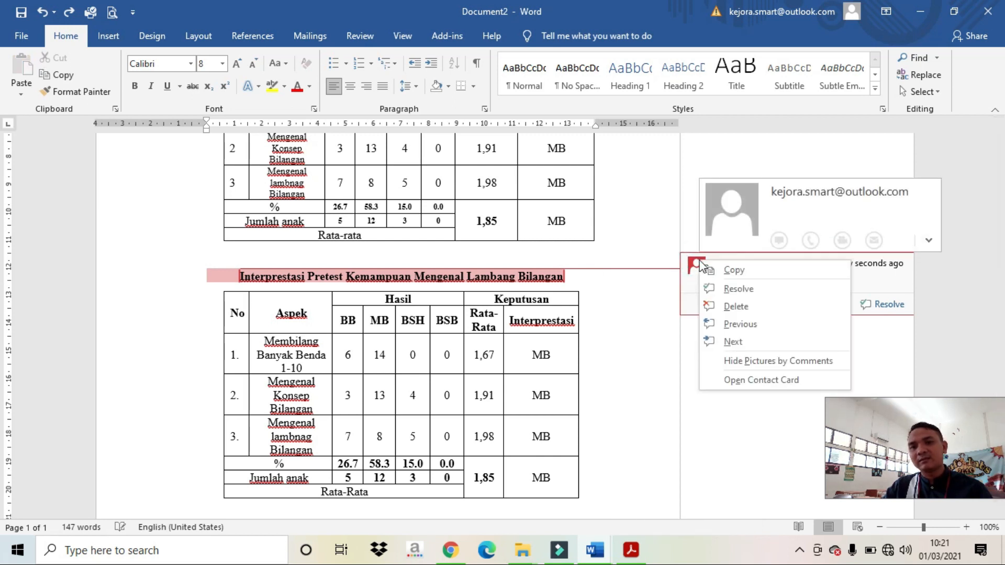
{"action": "left_click", "coordinate": [724, 306]}
{"action": "left_click", "coordinate": [718, 309]}
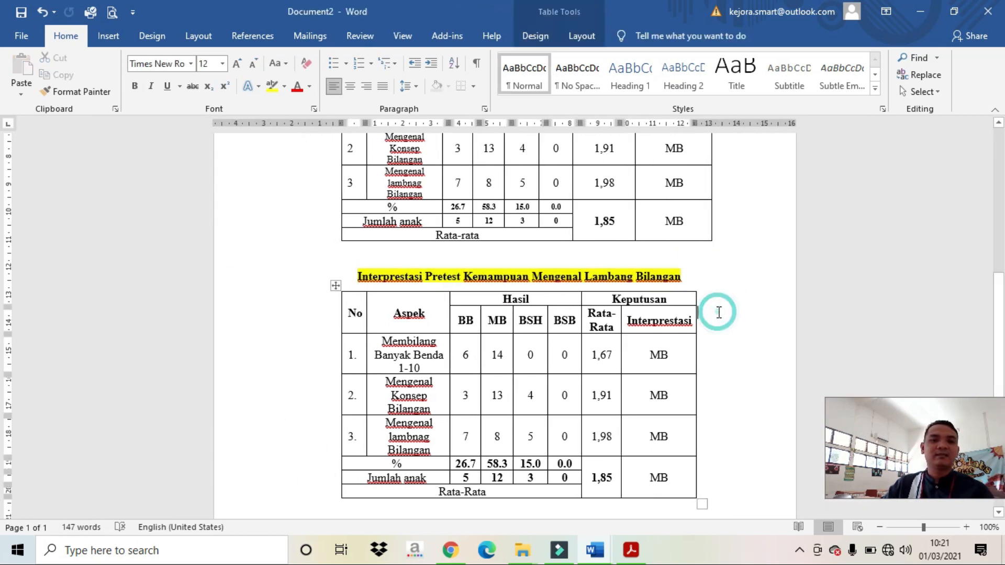
{"action": "triple_click", "coordinate": [684, 277]}
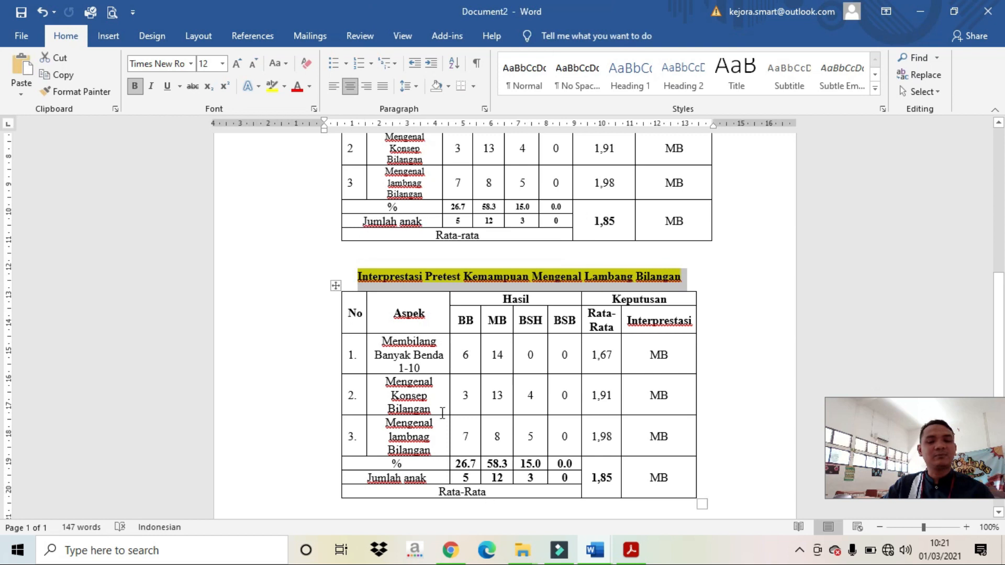
{"action": "left_click", "coordinate": [595, 549]}
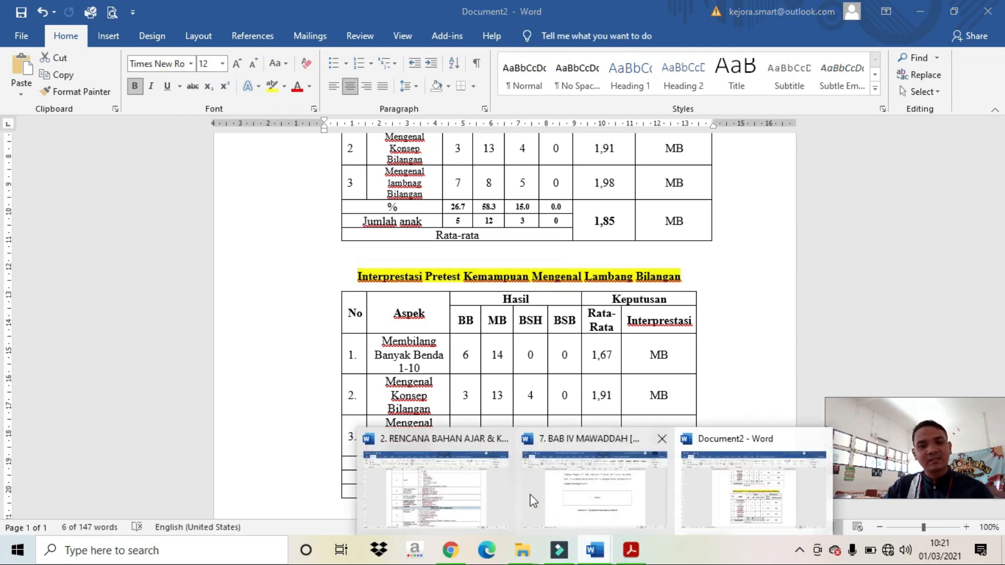
{"action": "left_click", "coordinate": [480, 488]}
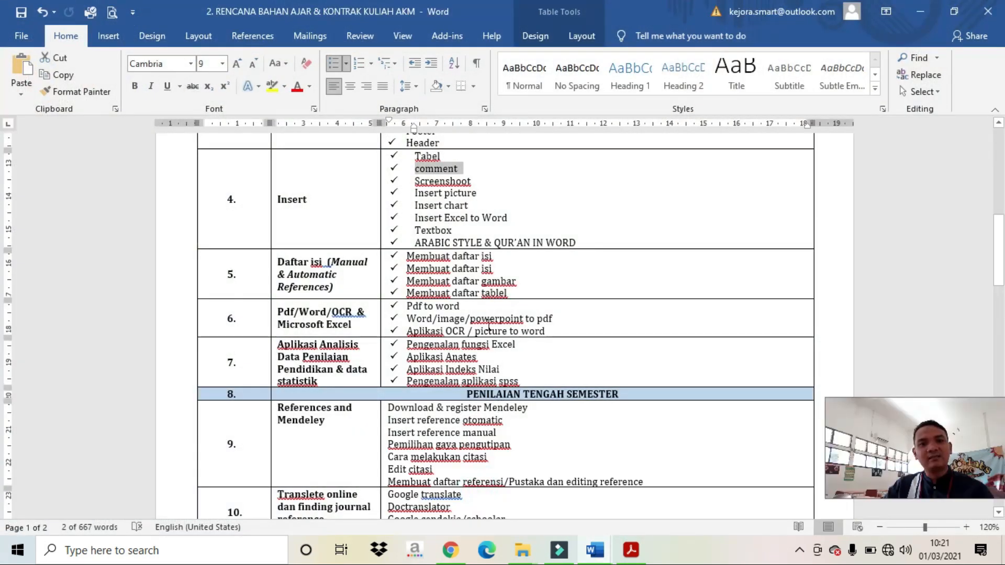
{"action": "scroll", "coordinate": [489, 326], "scroll_direction": "down", "scroll_amount": 3}
{"action": "left_click", "coordinate": [595, 550]}
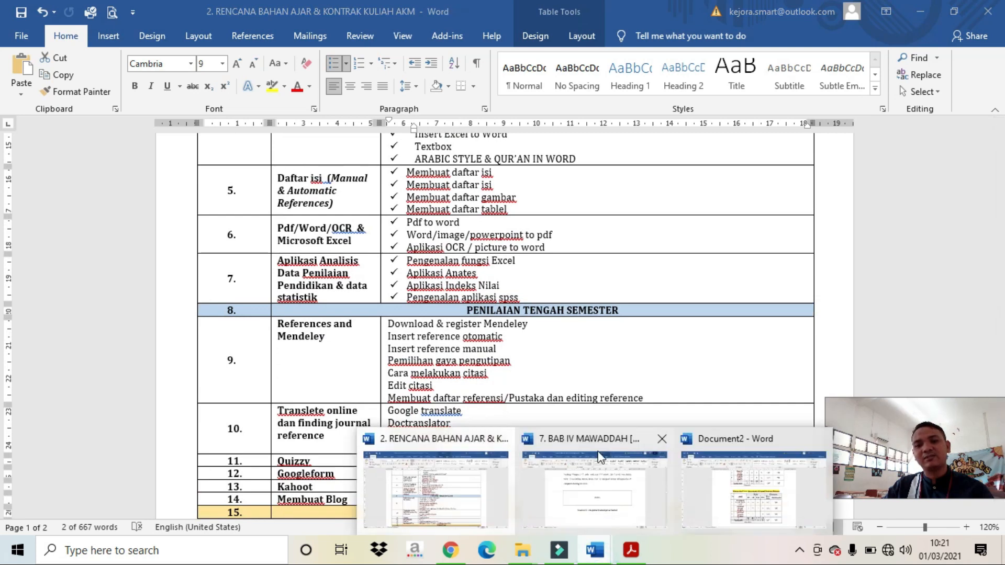
{"action": "left_click", "coordinate": [601, 549]}
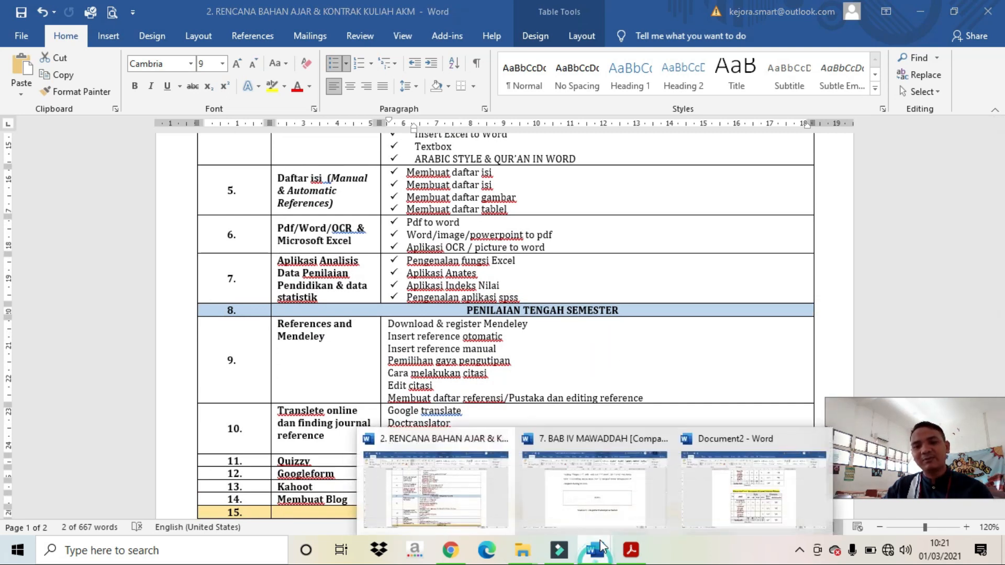
{"action": "left_click", "coordinate": [704, 483]}
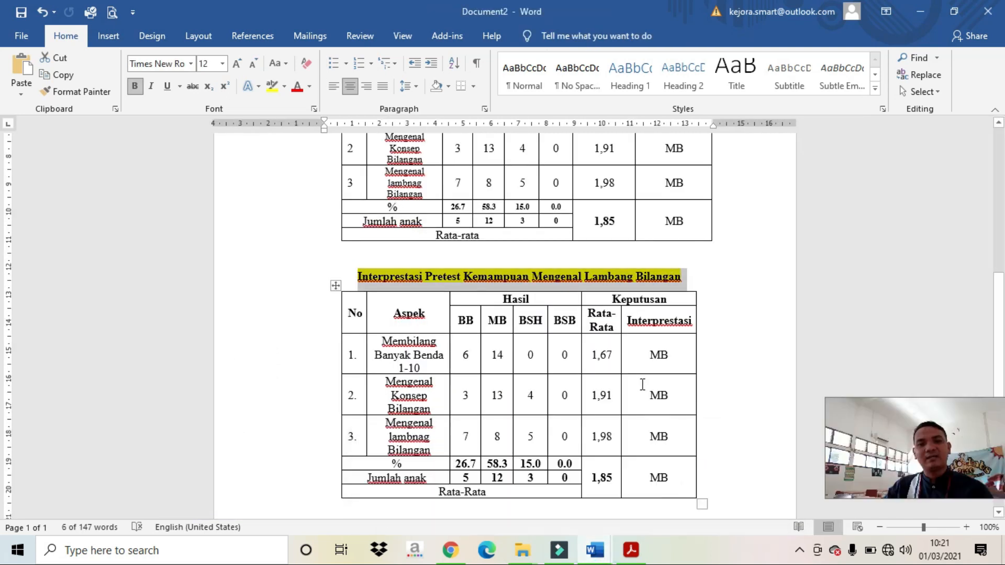
{"action": "scroll", "coordinate": [642, 385], "scroll_direction": "down", "scroll_amount": 5}
{"action": "left_click", "coordinate": [631, 387]}
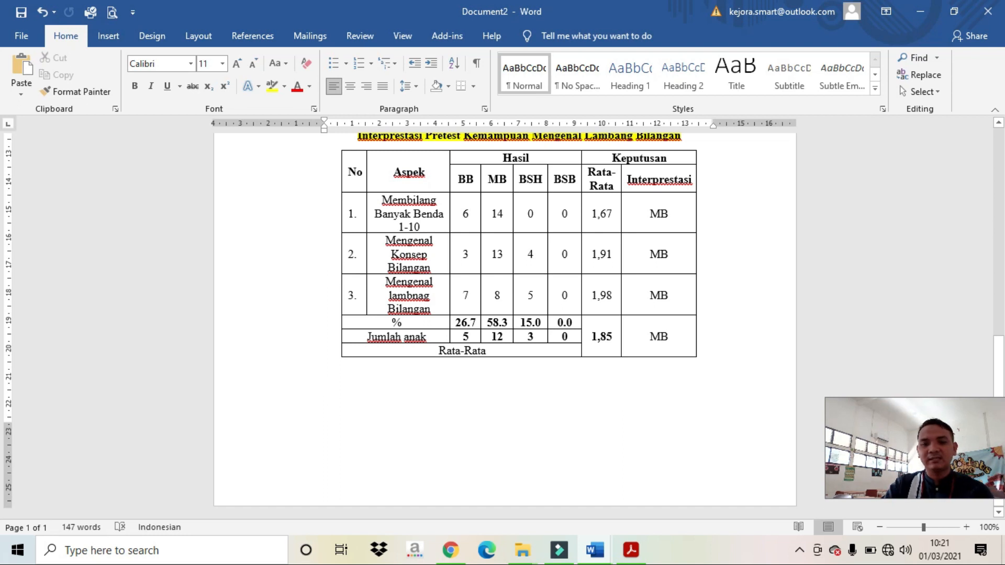
Step: Add blank lines down to page 2 and type the capitalised heading SCREEN SHOOT
{"action": "key", "text": "Return"}
{"action": "key", "text": "Return"}
{"action": "key", "text": "Return"}
{"action": "key", "text": "Return"}
{"action": "key", "text": "Return"}
{"action": "key", "text": "Caps_Lock"}
{"action": "type", "text": "SC"}
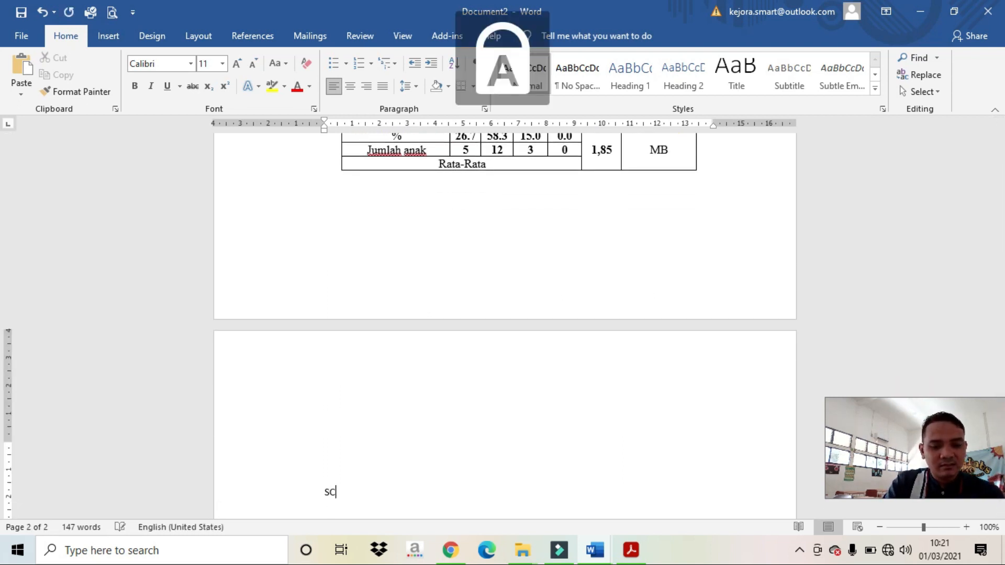
{"action": "type", "text": "REEN SH"}
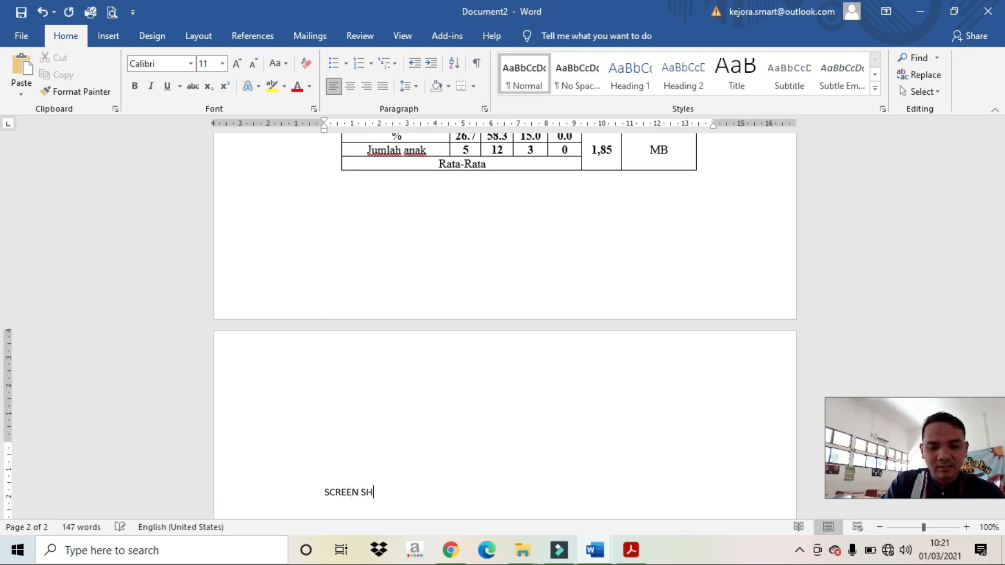
{"action": "key", "text": "BackSpace"}
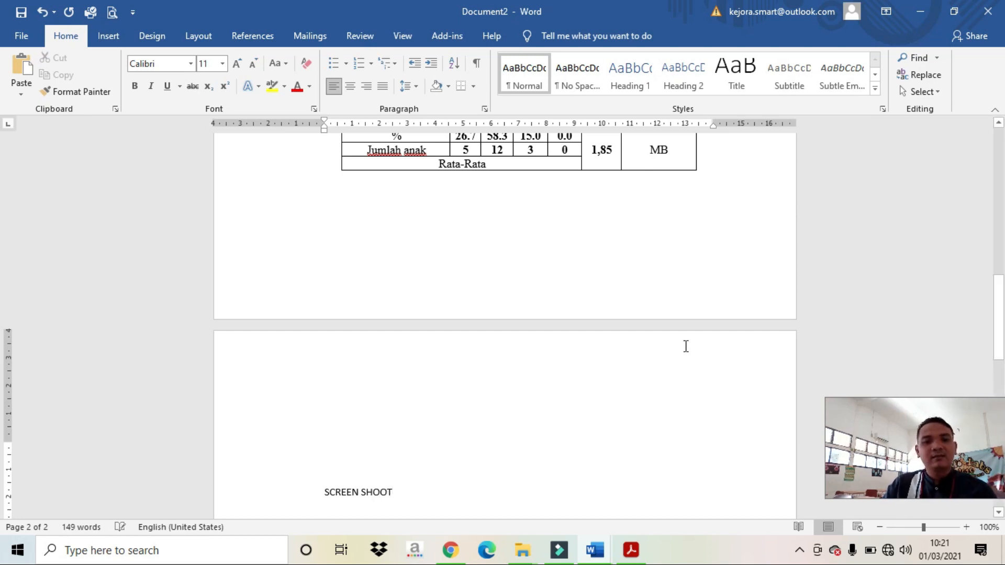
{"action": "scroll", "coordinate": [680, 335], "scroll_direction": "down", "scroll_amount": 5}
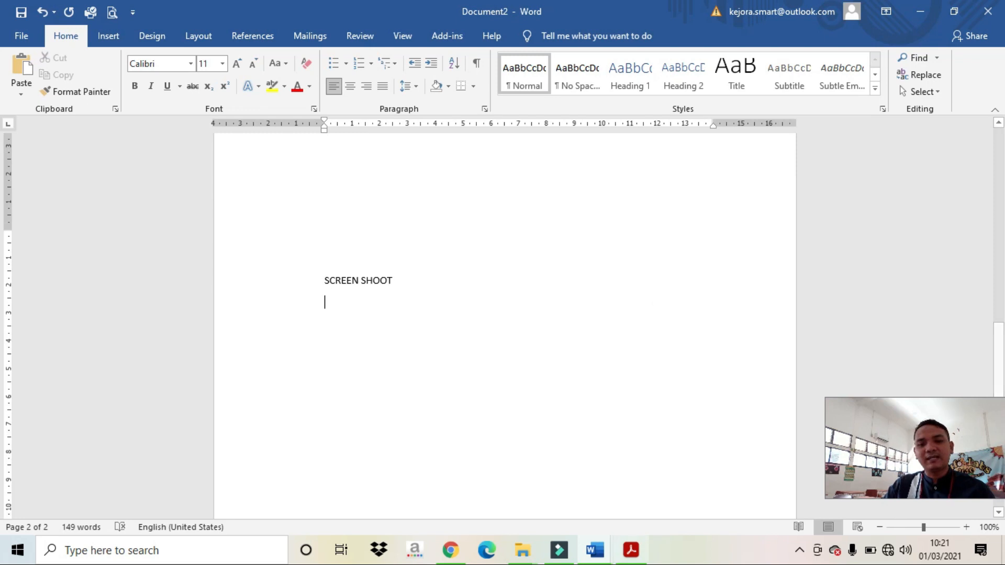
{"action": "left_click", "coordinate": [631, 554]}
Step: Scroll the PDF to page 6 of 11, showing hadith (3) from Abu Hurairah
{"action": "scroll", "coordinate": [572, 363], "scroll_direction": "down", "scroll_amount": 6}
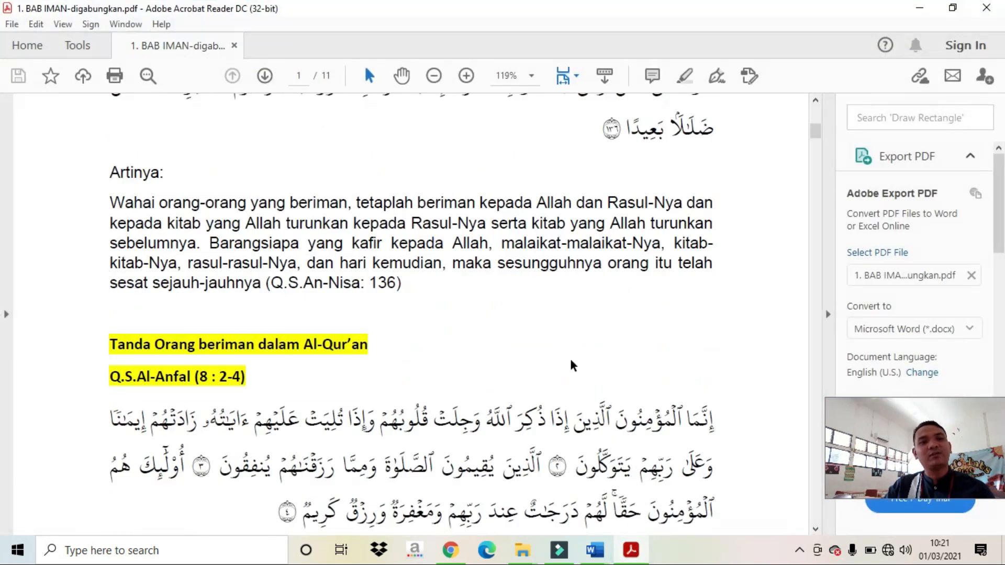
{"action": "scroll", "coordinate": [576, 359], "scroll_direction": "up", "scroll_amount": 3}
{"action": "scroll", "coordinate": [583, 357], "scroll_direction": "down", "scroll_amount": 15}
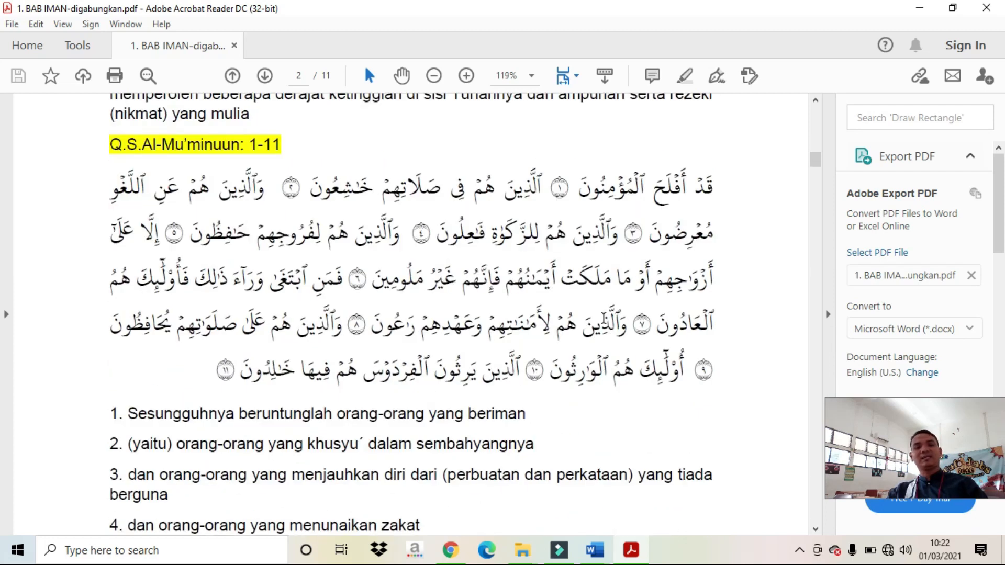
{"action": "scroll", "coordinate": [562, 230], "scroll_direction": "up", "scroll_amount": 3}
{"action": "scroll", "coordinate": [562, 231], "scroll_direction": "down", "scroll_amount": 10}
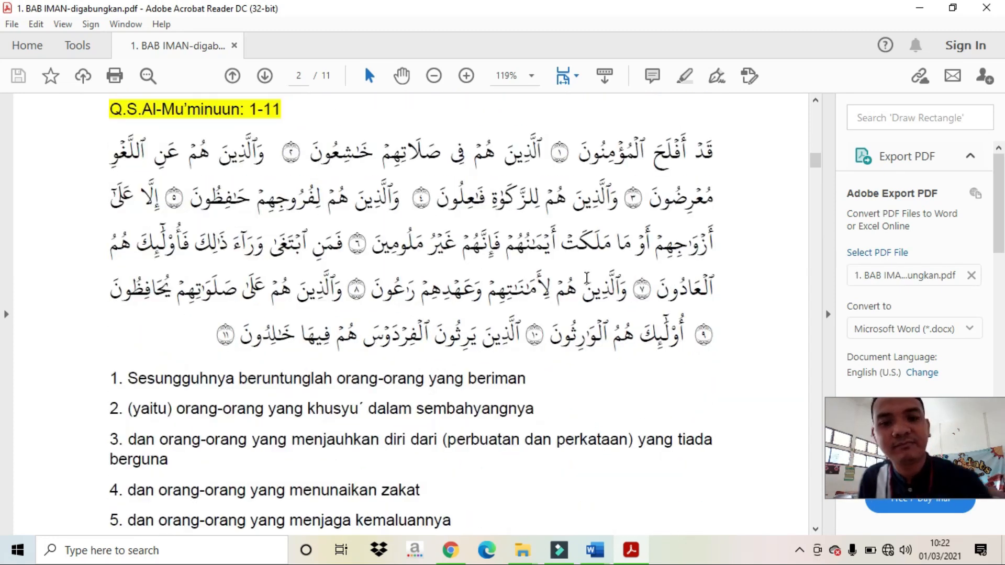
{"action": "scroll", "coordinate": [563, 231], "scroll_direction": "down", "scroll_amount": 8}
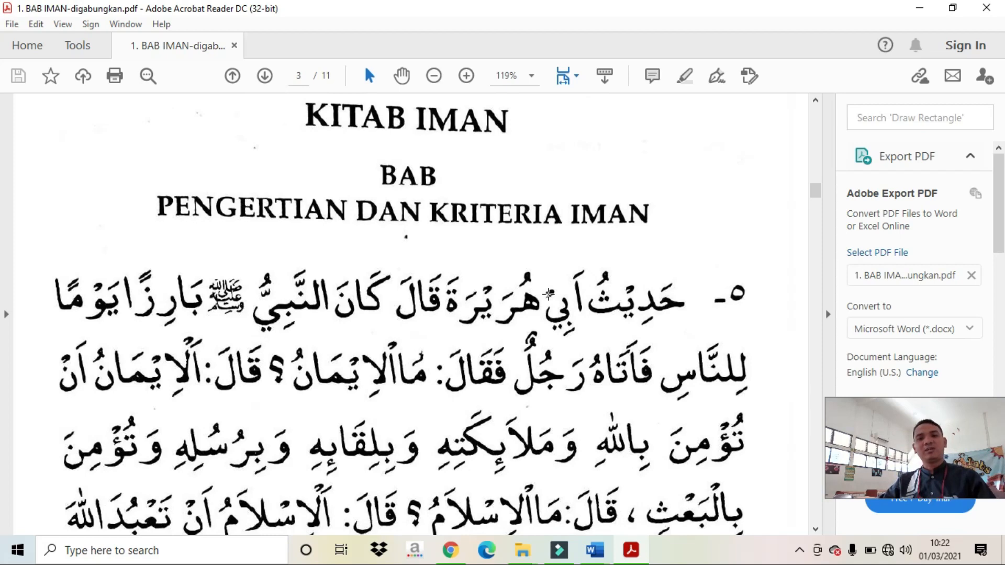
{"action": "scroll", "coordinate": [549, 294], "scroll_direction": "down", "scroll_amount": 3}
{"action": "scroll", "coordinate": [550, 295], "scroll_direction": "up", "scroll_amount": 15}
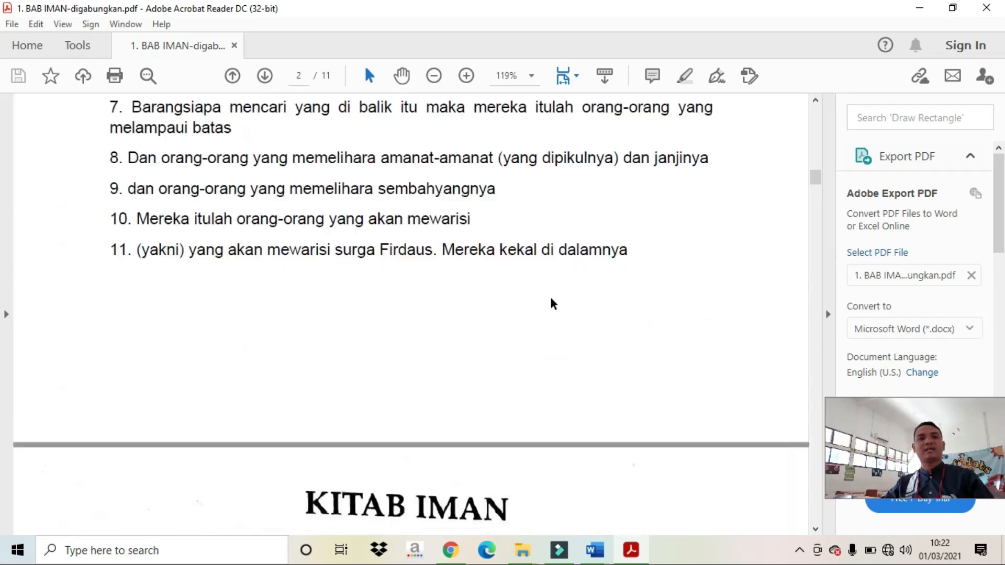
{"action": "scroll", "coordinate": [550, 295], "scroll_direction": "up", "scroll_amount": 15}
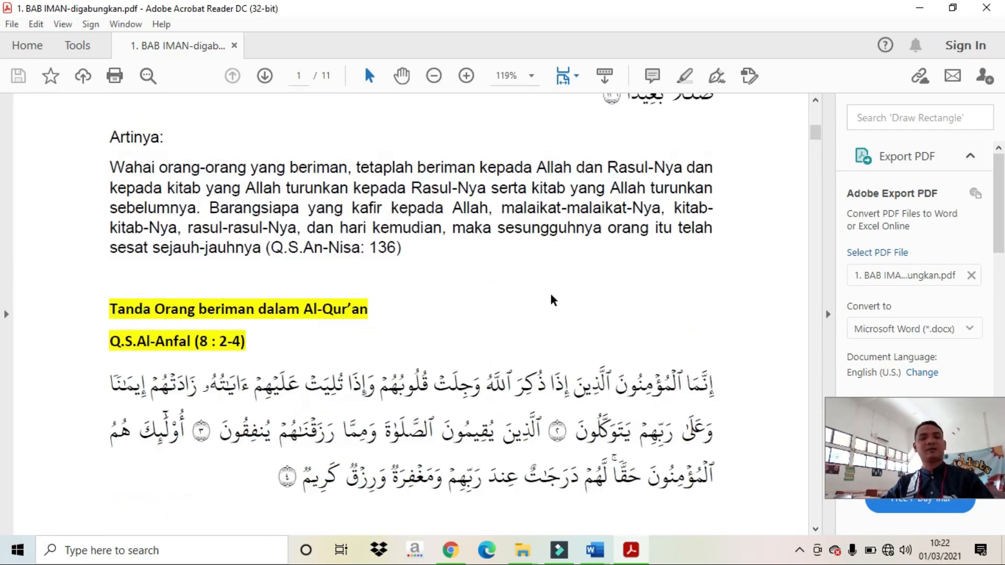
{"action": "scroll", "coordinate": [549, 366], "scroll_direction": "down", "scroll_amount": 20}
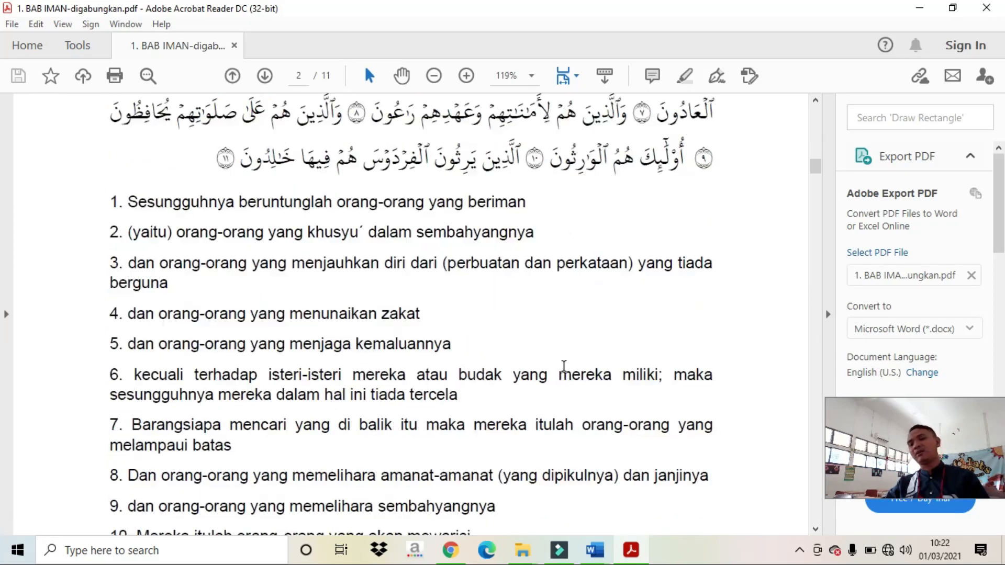
{"action": "scroll", "coordinate": [565, 367], "scroll_direction": "down", "scroll_amount": 20}
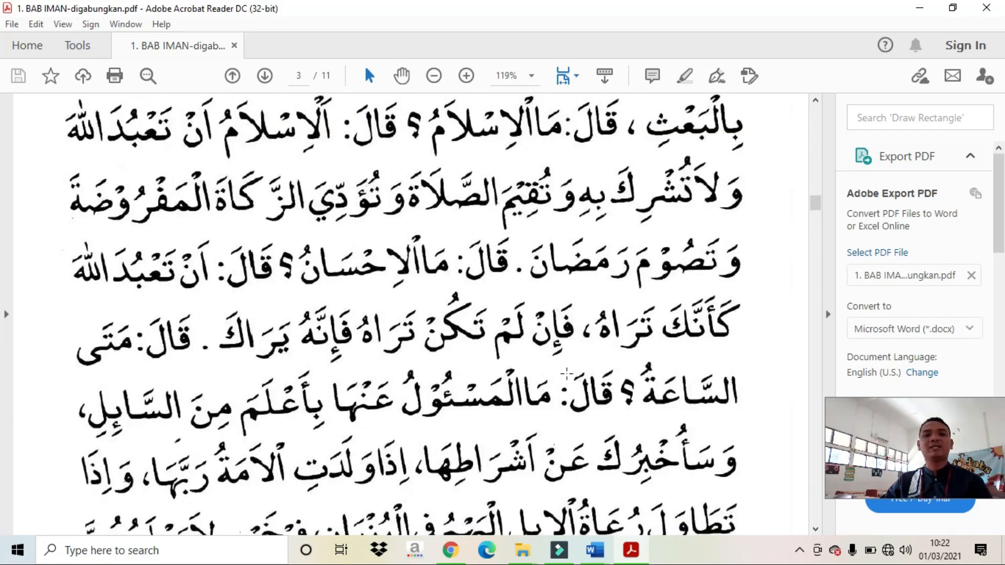
{"action": "scroll", "coordinate": [557, 361], "scroll_direction": "down", "scroll_amount": 20}
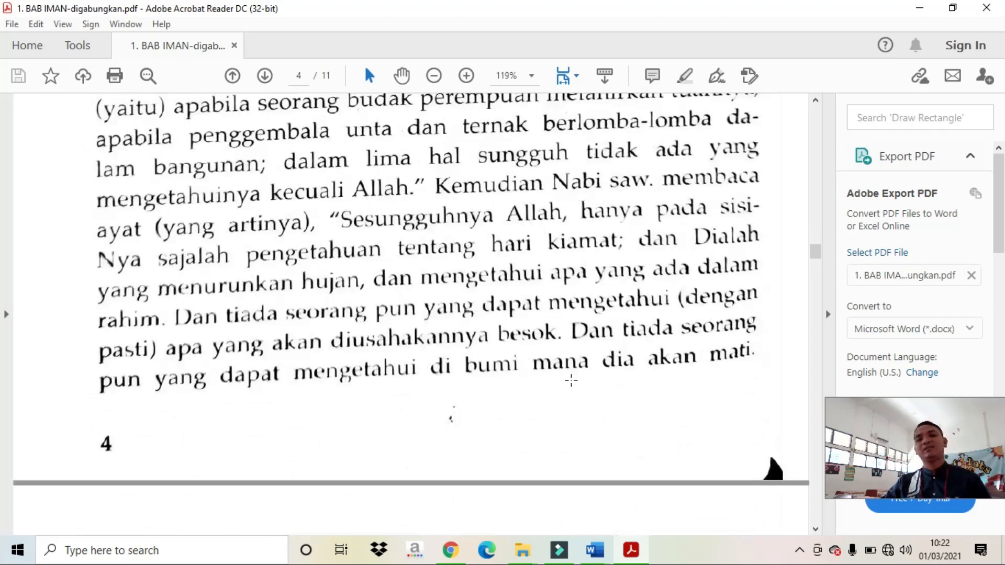
{"action": "scroll", "coordinate": [576, 377], "scroll_direction": "down", "scroll_amount": 20}
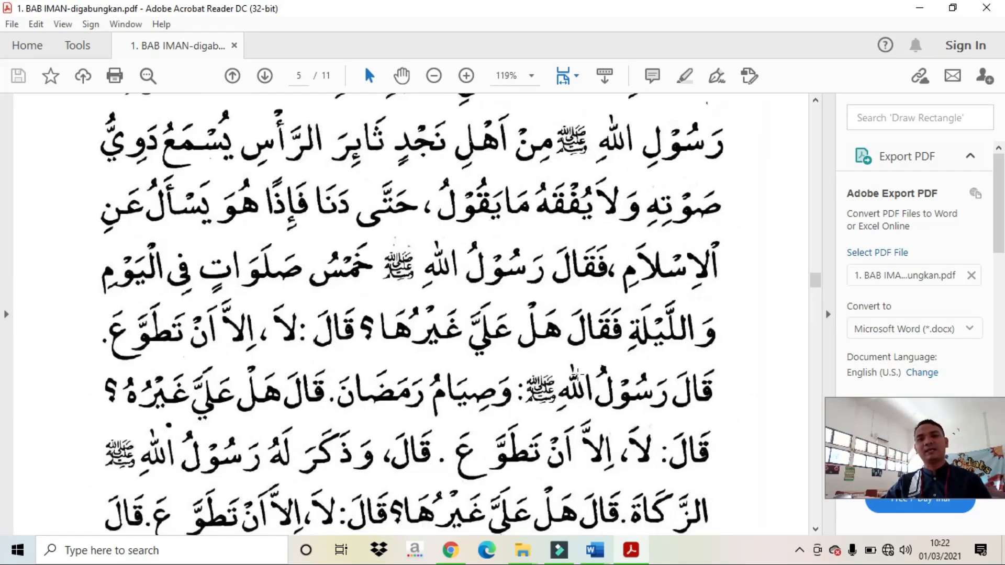
{"action": "scroll", "coordinate": [575, 368], "scroll_direction": "down", "scroll_amount": 12}
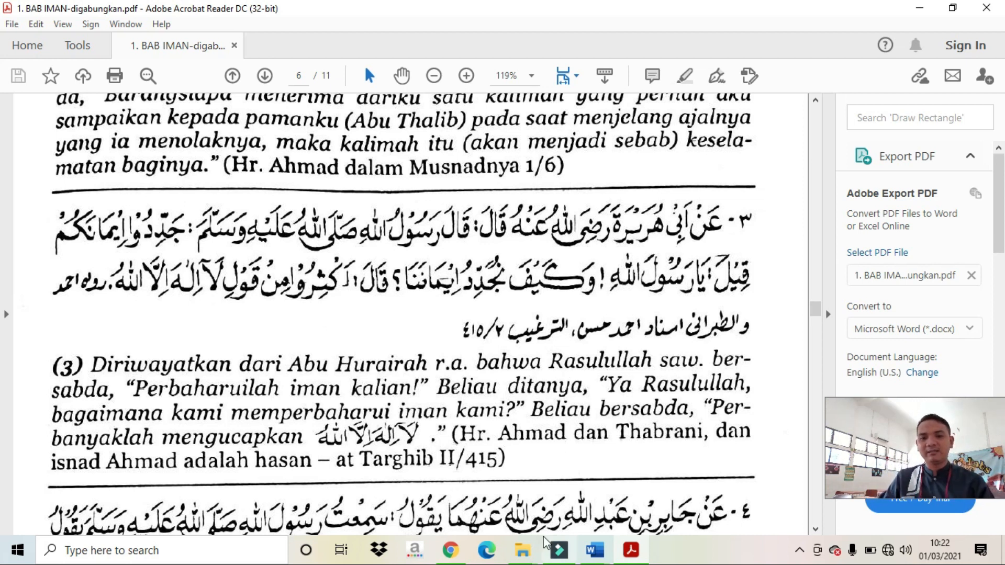
Step: Paste the captured PDF screenshot below SCREEN SHOOT on page 2 of Document2
{"action": "mouse_move", "coordinate": [595, 550]}
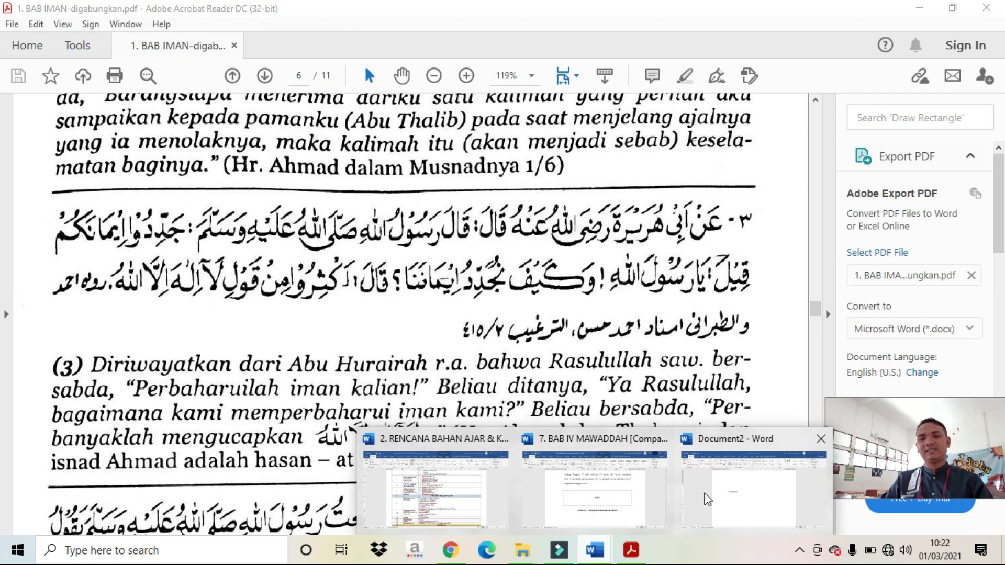
{"action": "left_click", "coordinate": [707, 489]}
{"action": "key", "text": "ctrl+v"}
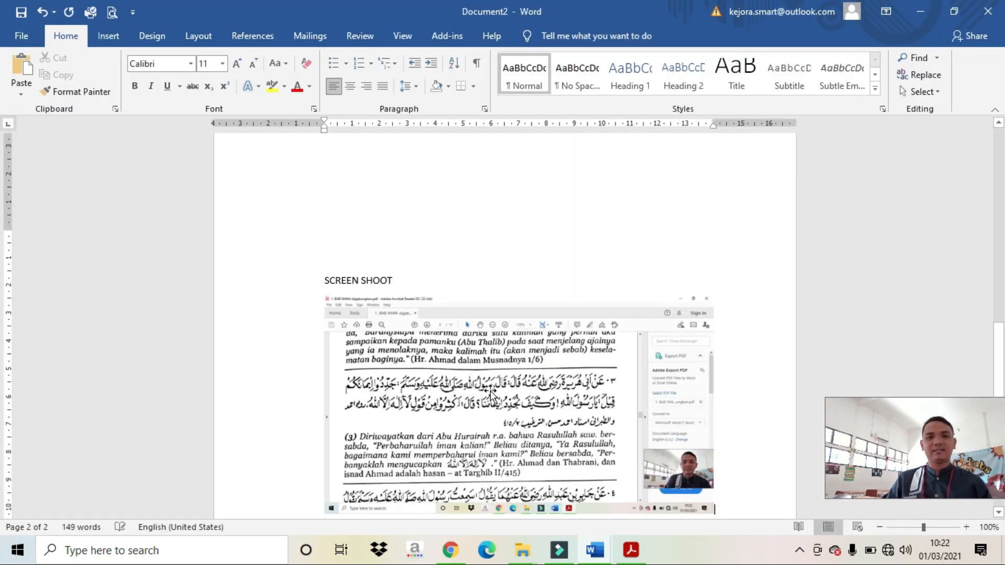
{"action": "left_click", "coordinate": [487, 388]}
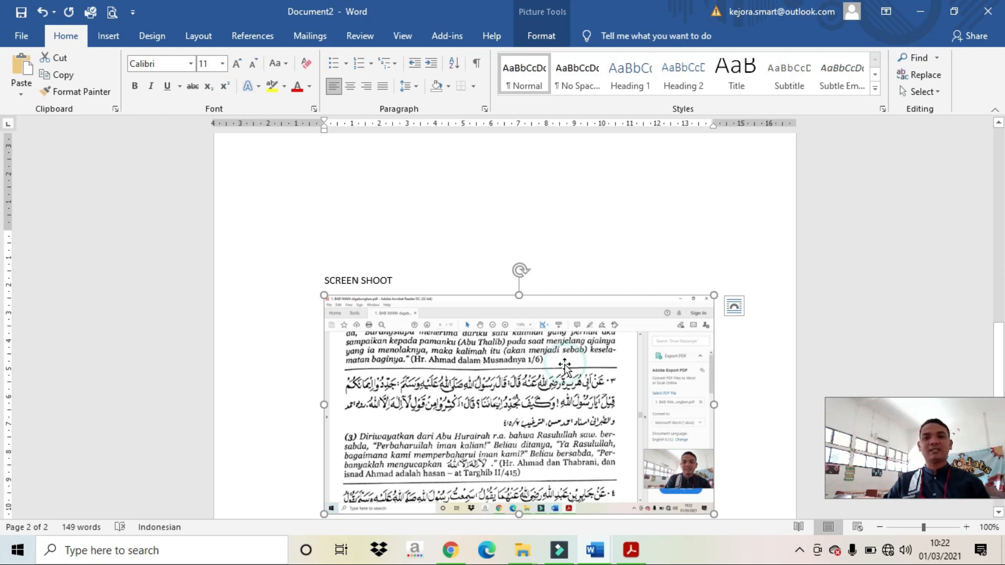
Step: Crop the screenshot's top, right, bottom and left edges down to hadith passage (3)
{"action": "left_click", "coordinate": [541, 35]}
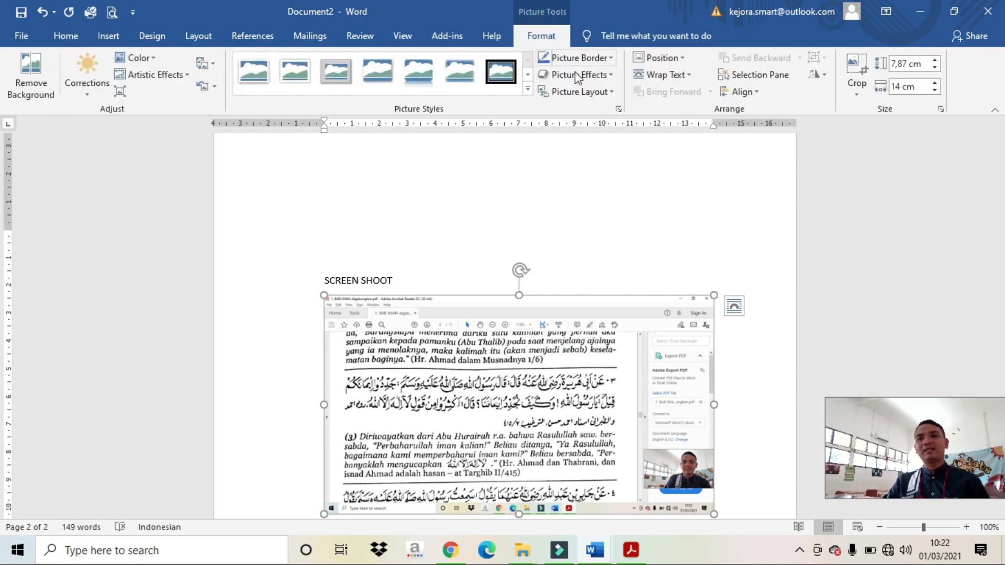
{"action": "left_click", "coordinate": [856, 68]}
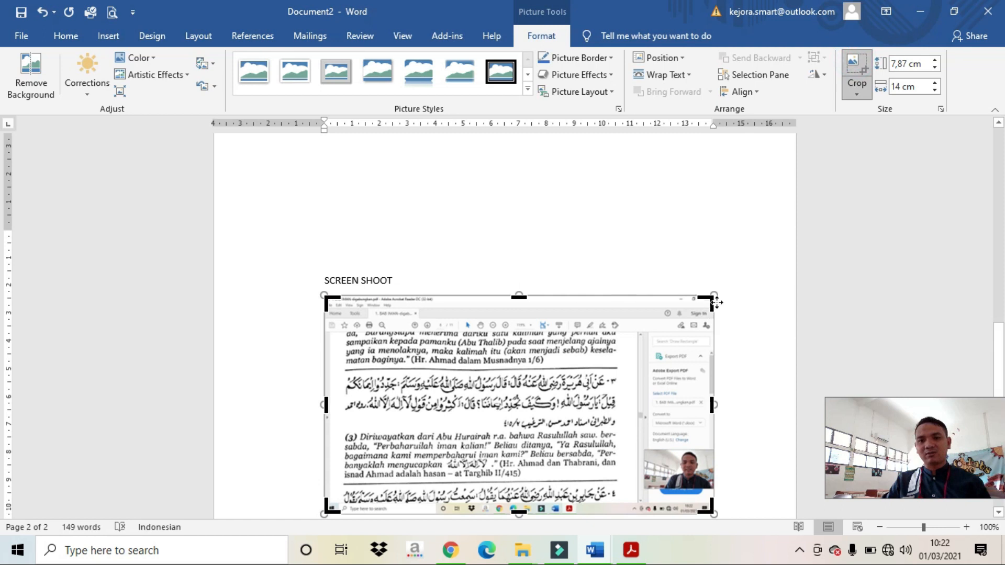
{"action": "left_click_drag", "start_coordinate": [703, 298], "coordinate": [622, 364]}
{"action": "scroll", "coordinate": [782, 340], "scroll_direction": "down", "scroll_amount": 3}
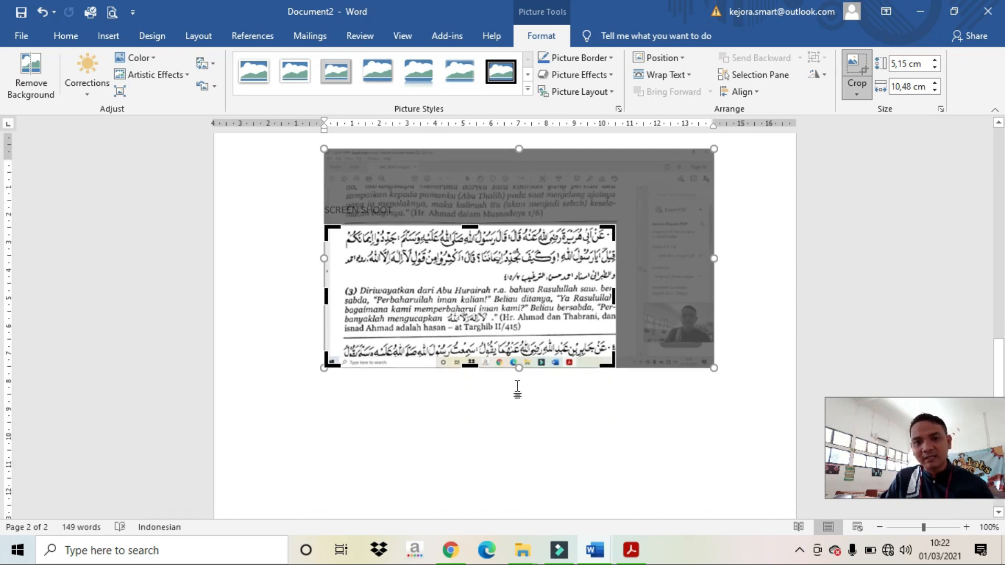
{"action": "left_click_drag", "start_coordinate": [472, 366], "coordinate": [473, 331]}
{"action": "left_click_drag", "start_coordinate": [324, 275], "coordinate": [335, 276]}
{"action": "left_click", "coordinate": [445, 292]}
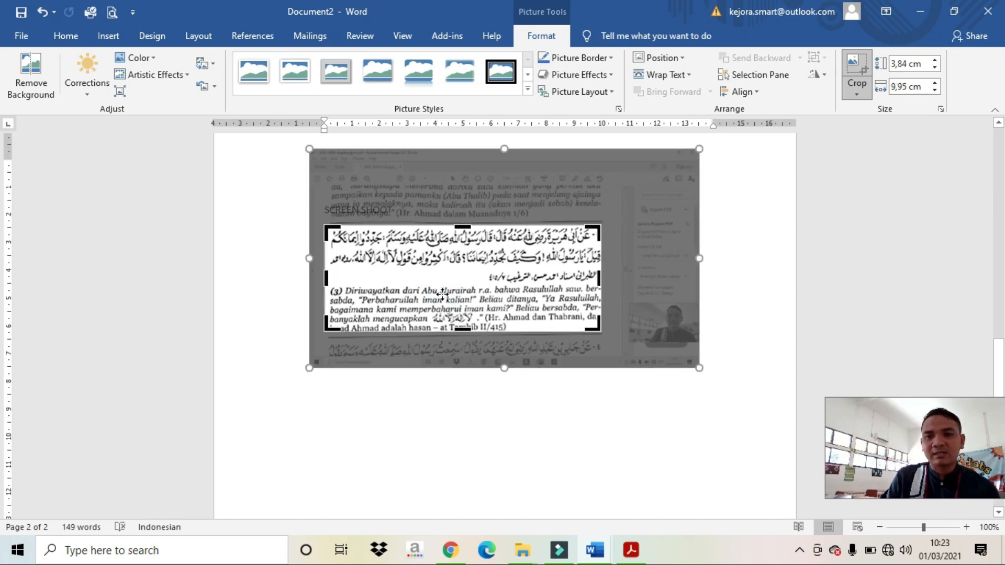
Step: Undo the last two picture changes and finish cropping the hadith screenshot
{"action": "key", "text": "Return"}
{"action": "left_click", "coordinate": [443, 296]}
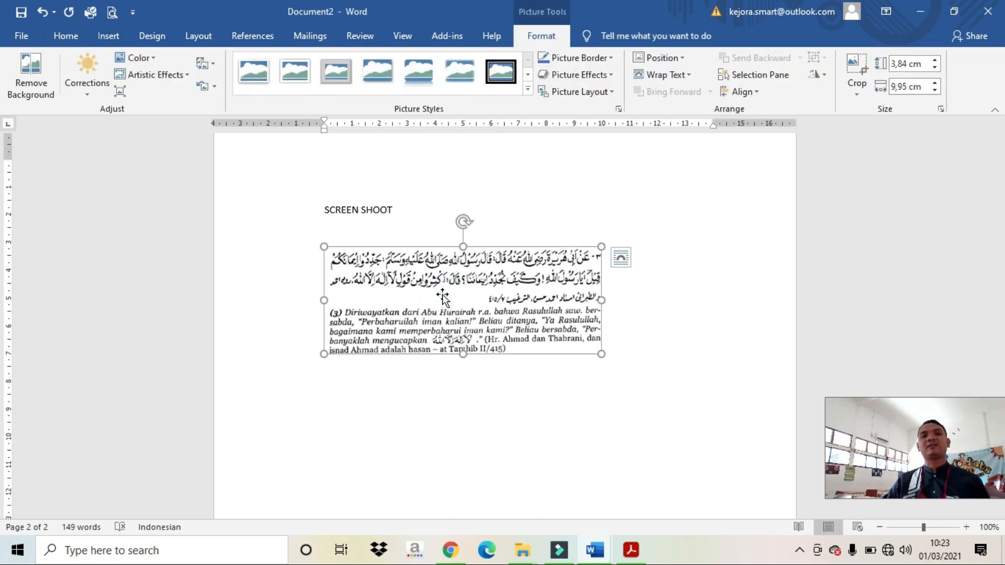
{"action": "left_click", "coordinate": [386, 236]}
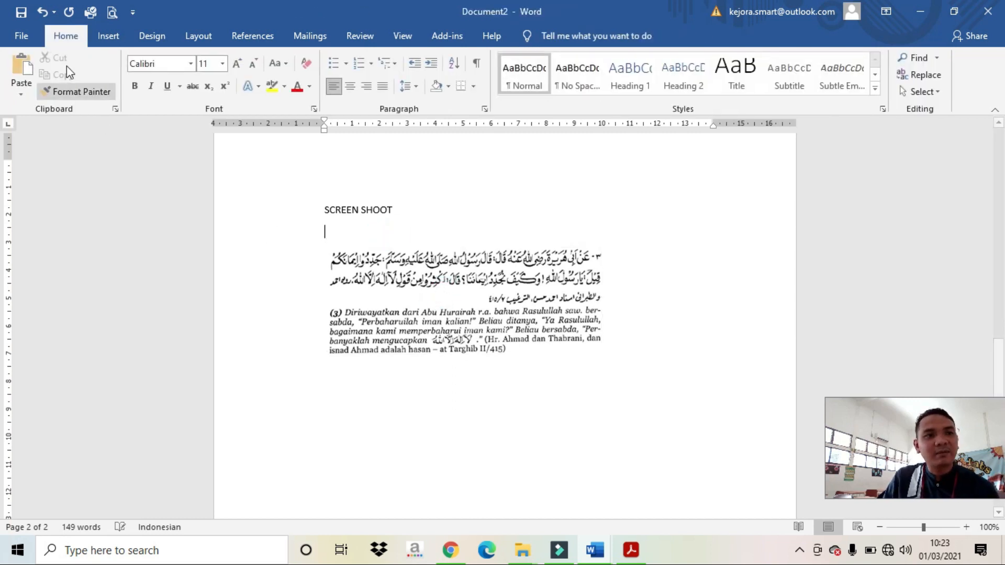
{"action": "left_click", "coordinate": [42, 15]}
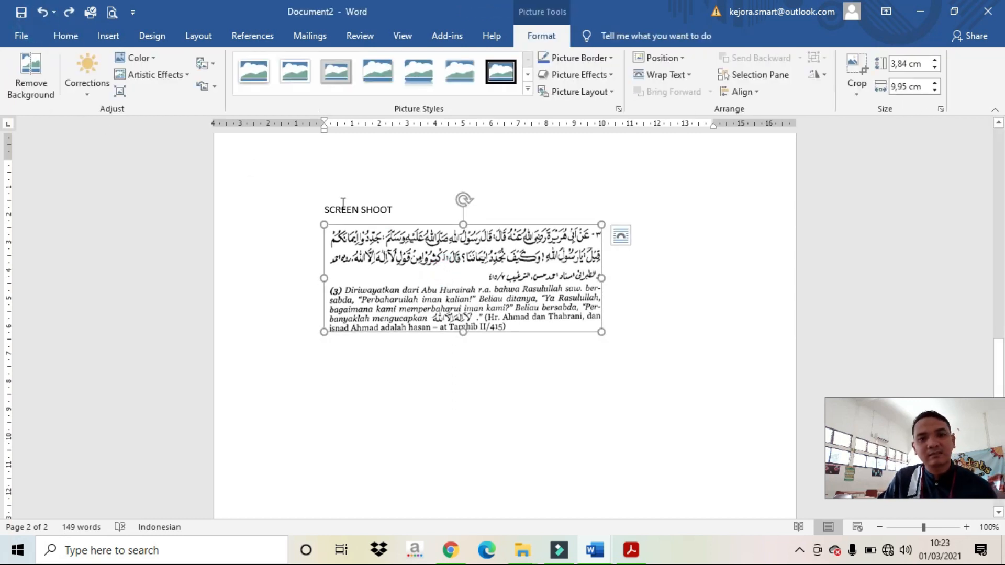
{"action": "left_click", "coordinate": [42, 13]}
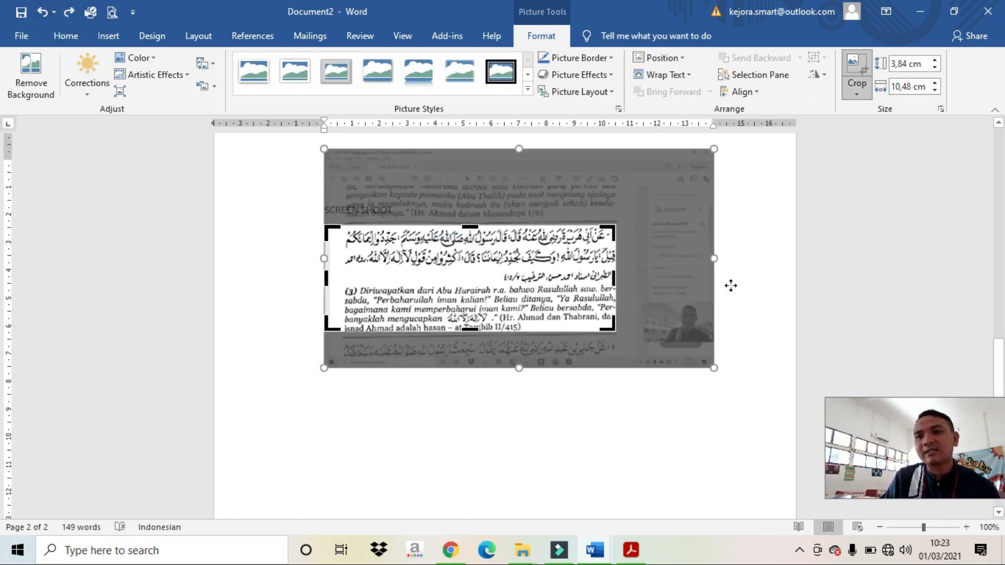
{"action": "left_click", "coordinate": [866, 65]}
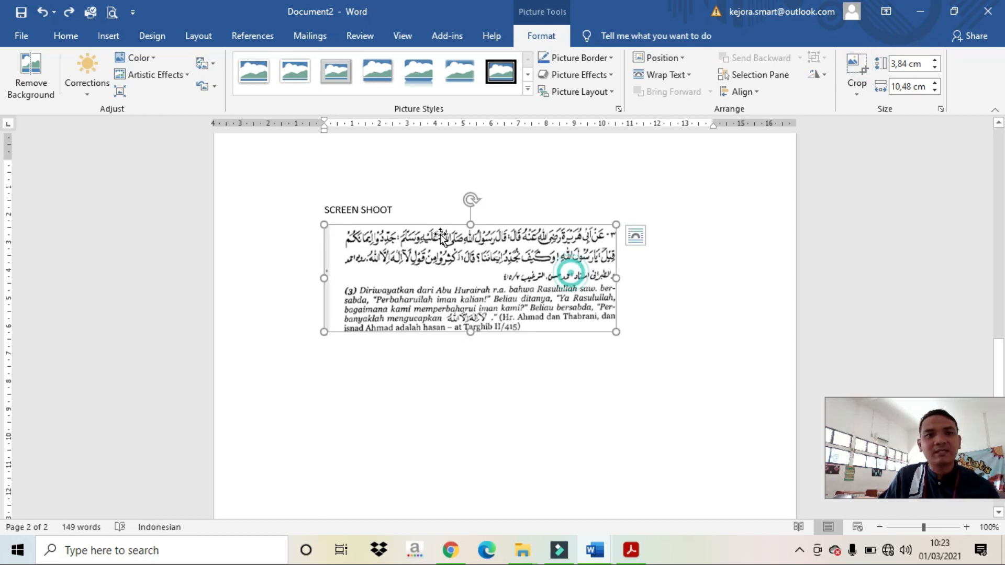
Step: Centre the cropped screenshot on the page
{"action": "left_click", "coordinate": [67, 36]}
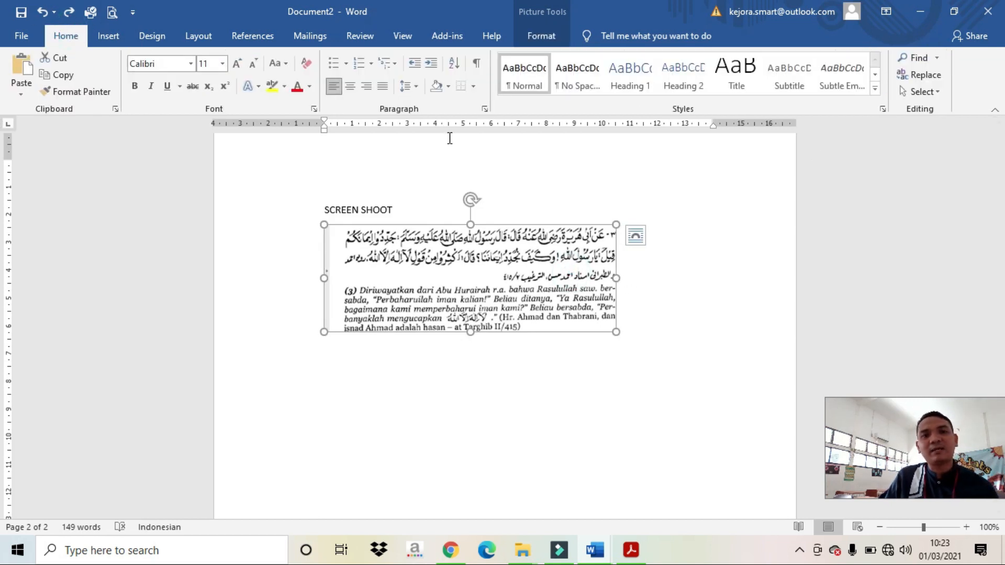
{"action": "left_click", "coordinate": [367, 86]}
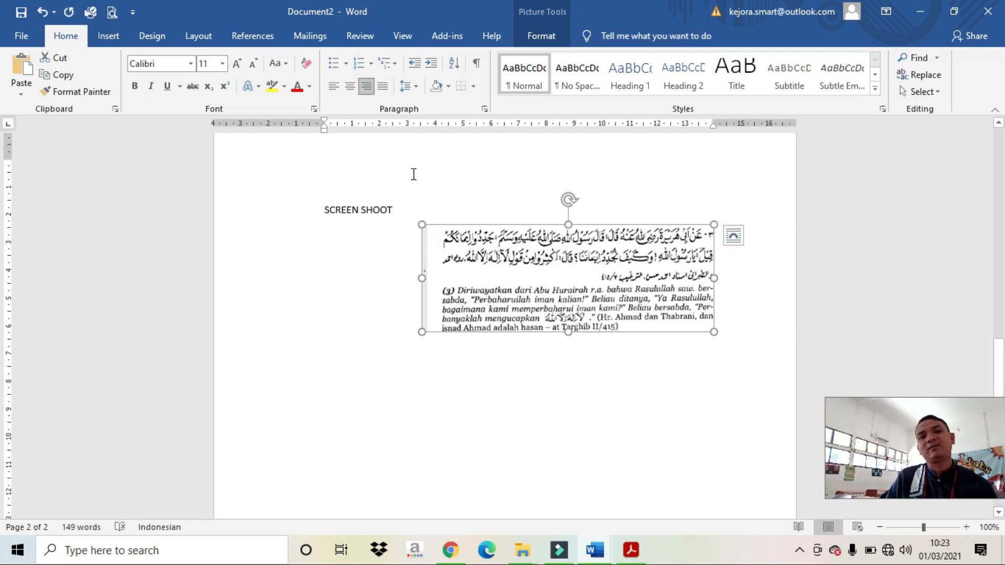
{"action": "left_click", "coordinate": [350, 86]}
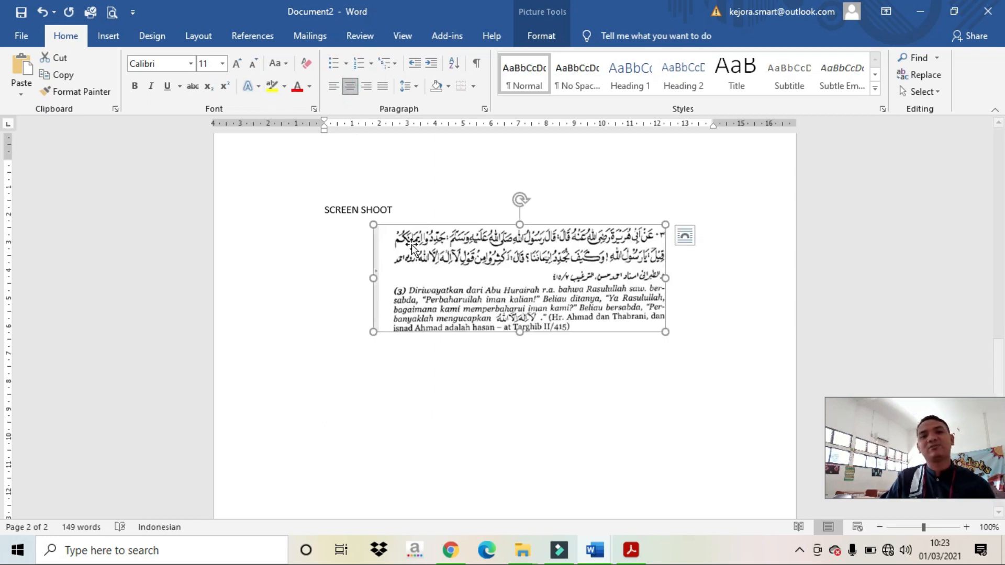
Step: Enlarge the screenshot slightly by widening it to the left and stretching it downward
{"action": "left_click_drag", "start_coordinate": [373, 278], "coordinate": [297, 274]}
{"action": "left_click_drag", "start_coordinate": [519, 332], "coordinate": [507, 405]}
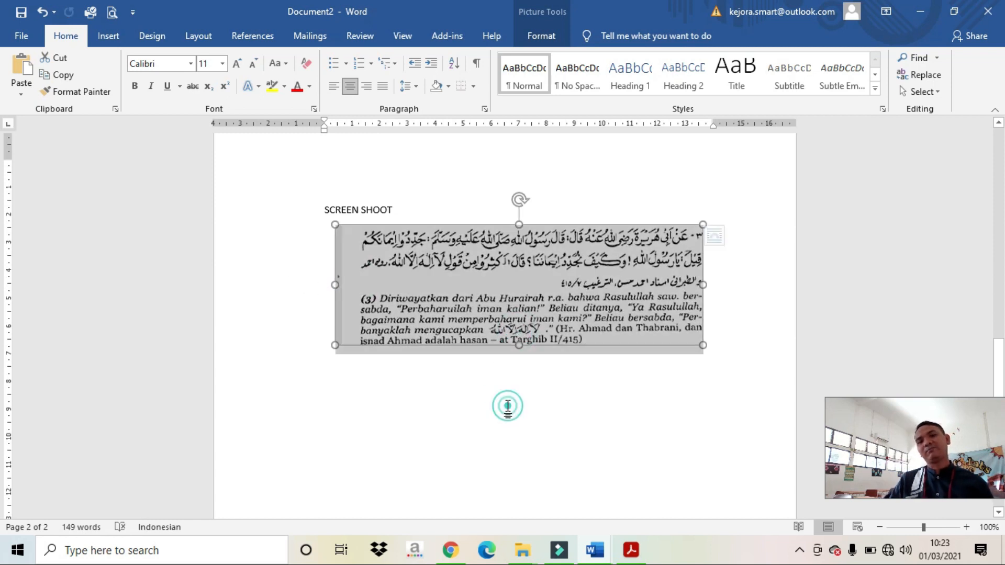
{"action": "double_click", "coordinate": [508, 407]}
{"action": "scroll", "coordinate": [509, 407], "scroll_direction": "up", "scroll_amount": 7}
{"action": "scroll", "coordinate": [509, 406], "scroll_direction": "up", "scroll_amount": 10}
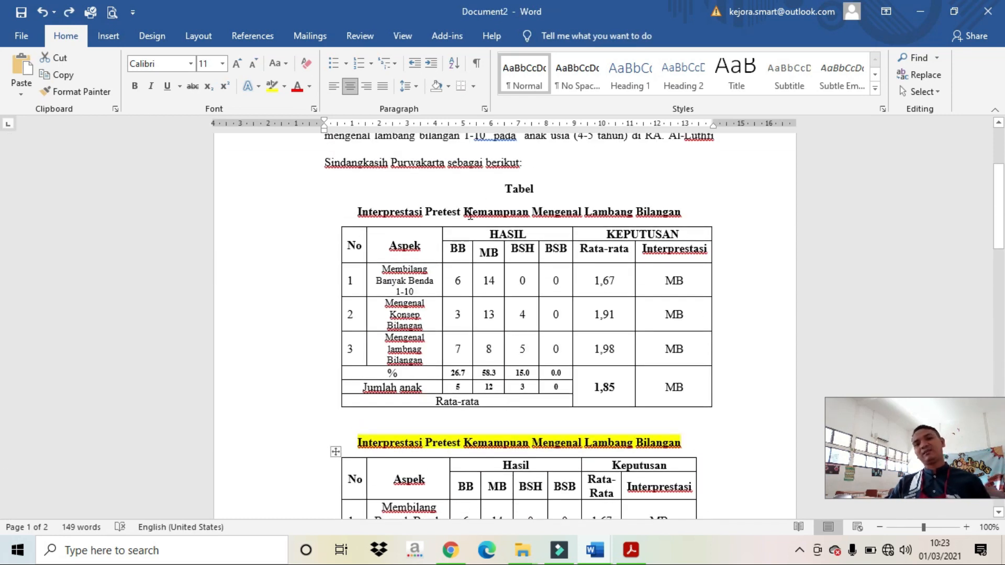
Step: Delete everything from 'berikut:' through the first table, then remove the blank lines below the remaining table
{"action": "left_click_drag", "start_coordinate": [486, 159], "coordinate": [730, 404]}
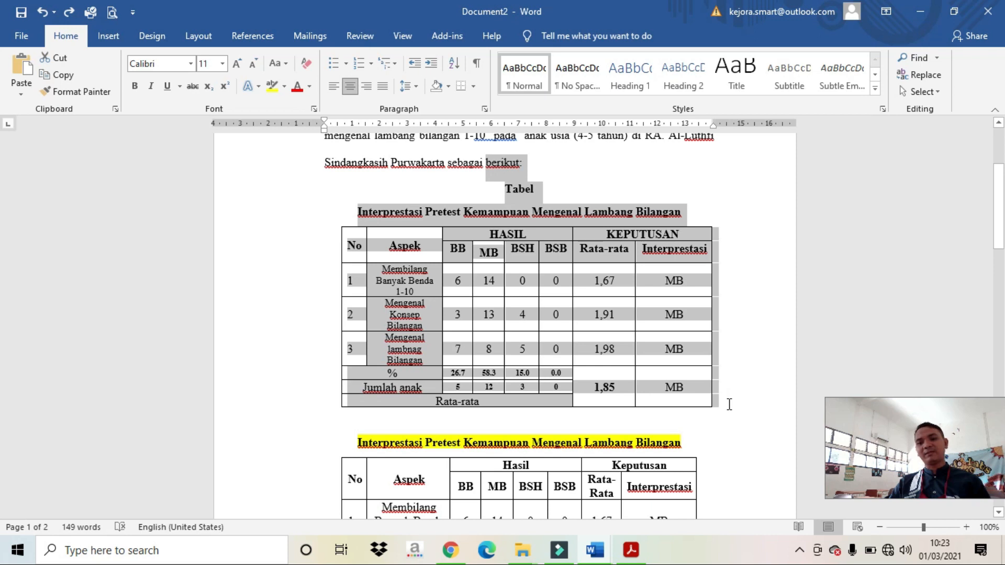
{"action": "key", "text": "Delete"}
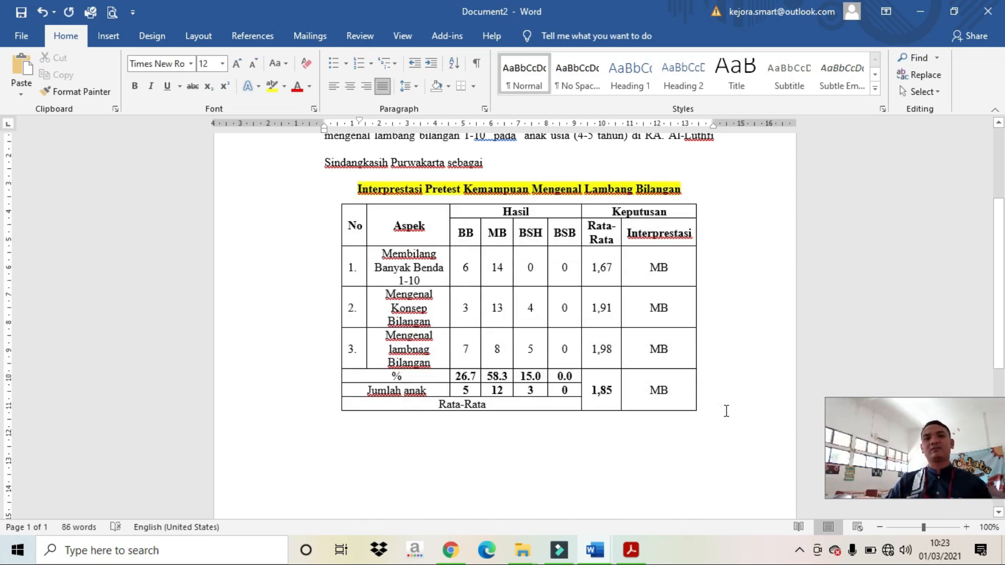
{"action": "scroll", "coordinate": [761, 435], "scroll_direction": "down", "scroll_amount": 6}
{"action": "scroll", "coordinate": [536, 278], "scroll_direction": "up", "scroll_amount": 3}
{"action": "left_click", "coordinate": [493, 296]}
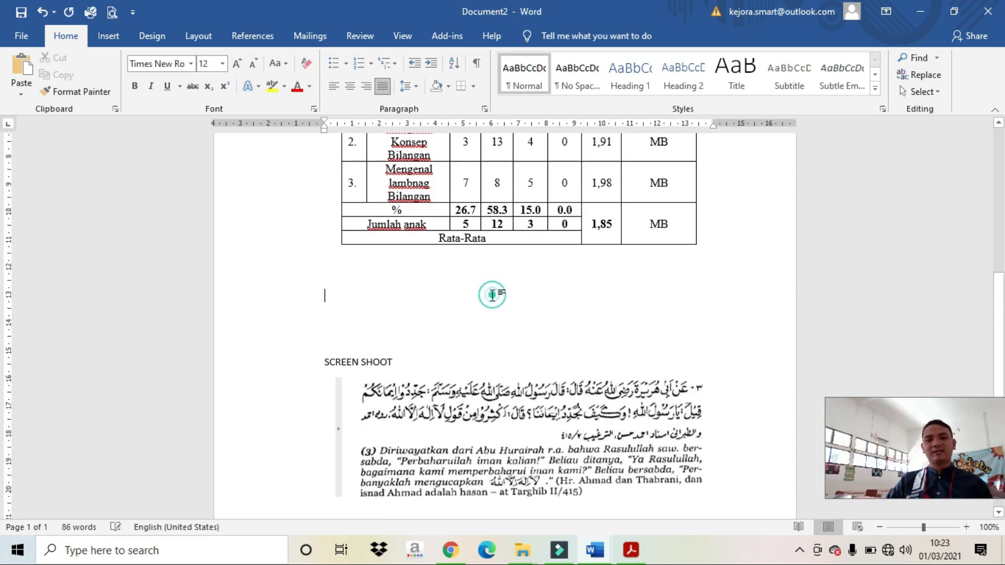
{"action": "key", "text": "Delete"}
{"action": "key", "text": "Delete"}
{"action": "key", "text": "Delete"}
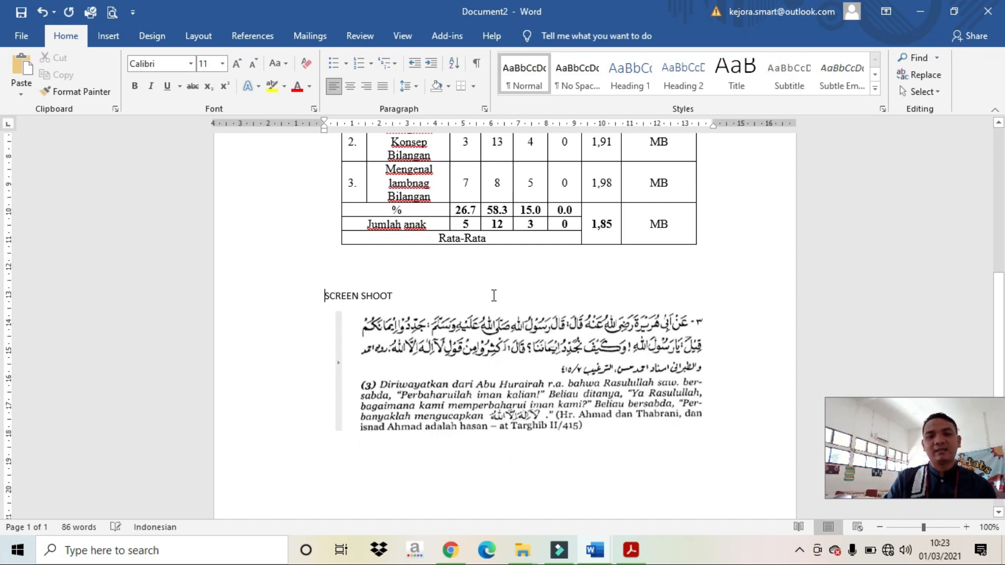
{"action": "scroll", "coordinate": [494, 296], "scroll_direction": "up", "scroll_amount": 4}
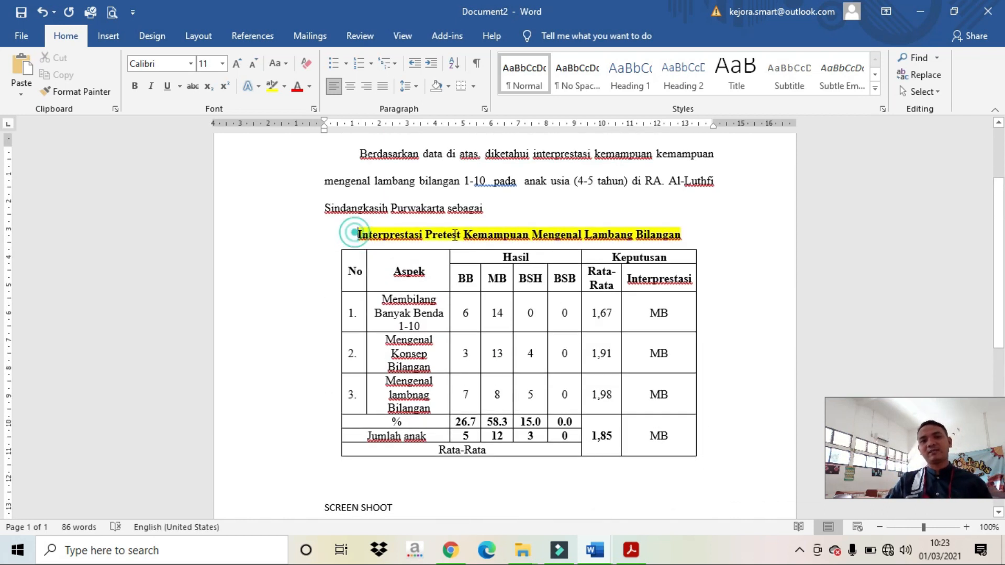
Step: Comment 'TABELNYA HARAP DIBUAT SIMETRIS' on the Interprestasi Pretest Kemampuan Mengenal Lambang Bilangan heading
{"action": "left_click_drag", "start_coordinate": [348, 233], "coordinate": [668, 228]}
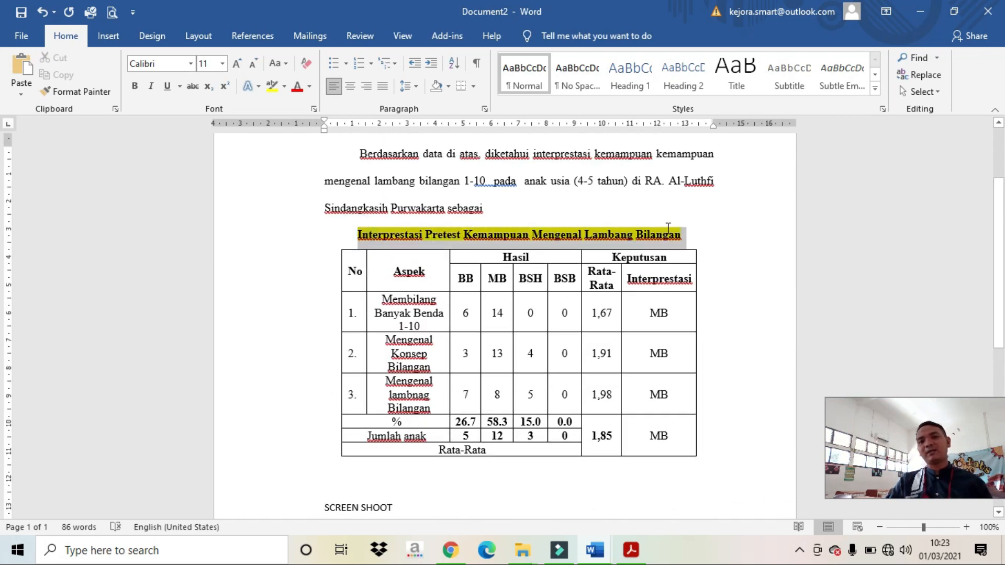
{"action": "right_click", "coordinate": [613, 232]}
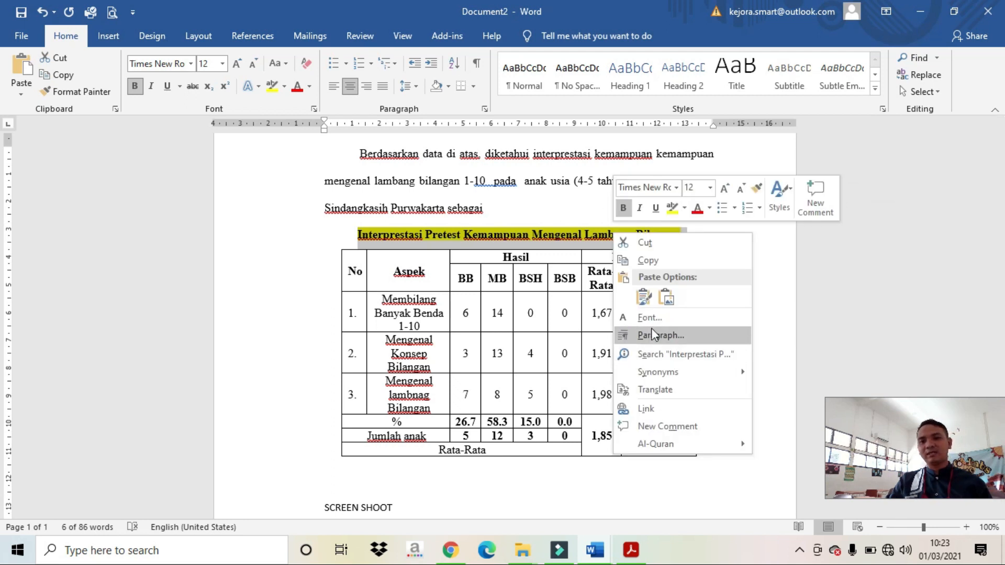
{"action": "left_click", "coordinate": [665, 426]}
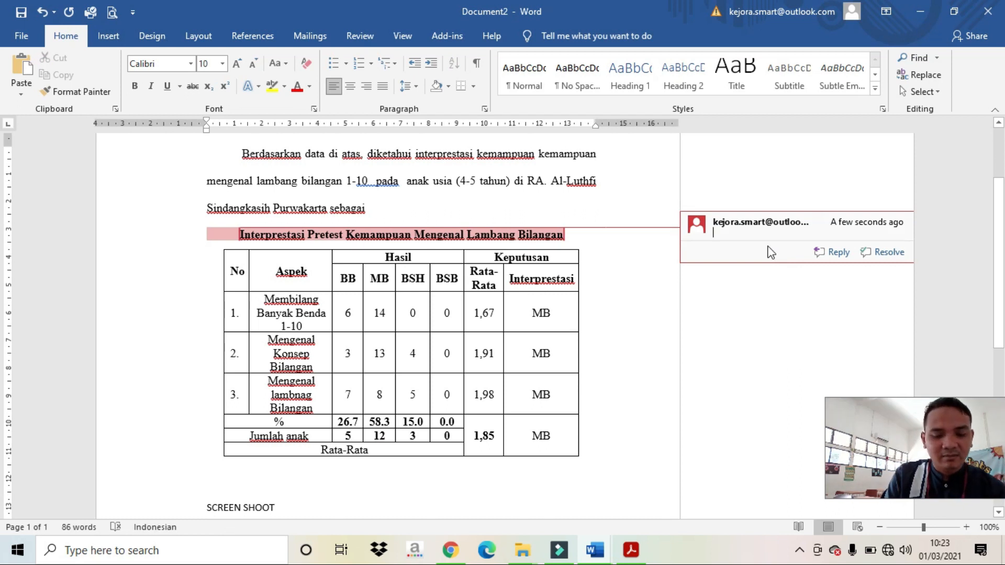
{"action": "type", "text": "GA"}
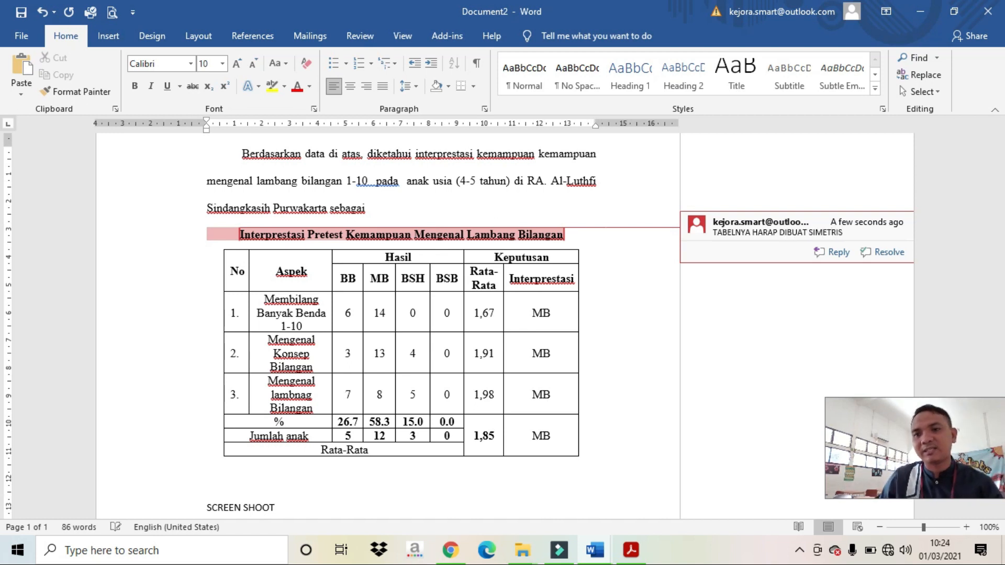
{"action": "left_click", "coordinate": [656, 299]}
{"action": "scroll", "coordinate": [626, 366], "scroll_direction": "down", "scroll_amount": 5}
{"action": "scroll", "coordinate": [622, 374], "scroll_direction": "up", "scroll_amount": 4}
{"action": "left_click", "coordinate": [555, 276]}
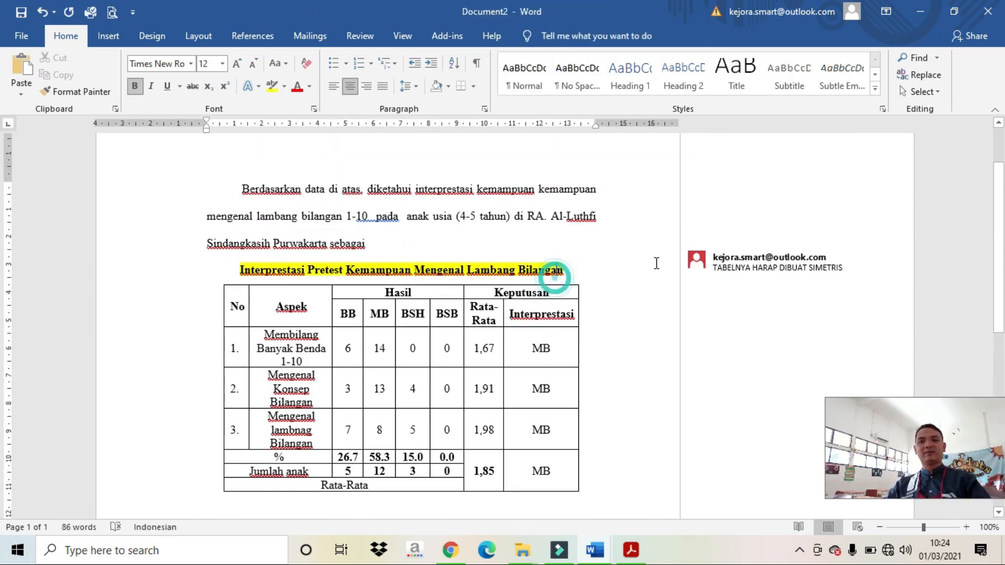
{"action": "left_click", "coordinate": [729, 256]}
{"action": "scroll", "coordinate": [628, 335], "scroll_direction": "down", "scroll_amount": 7}
{"action": "scroll", "coordinate": [638, 305], "scroll_direction": "up", "scroll_amount": 4}
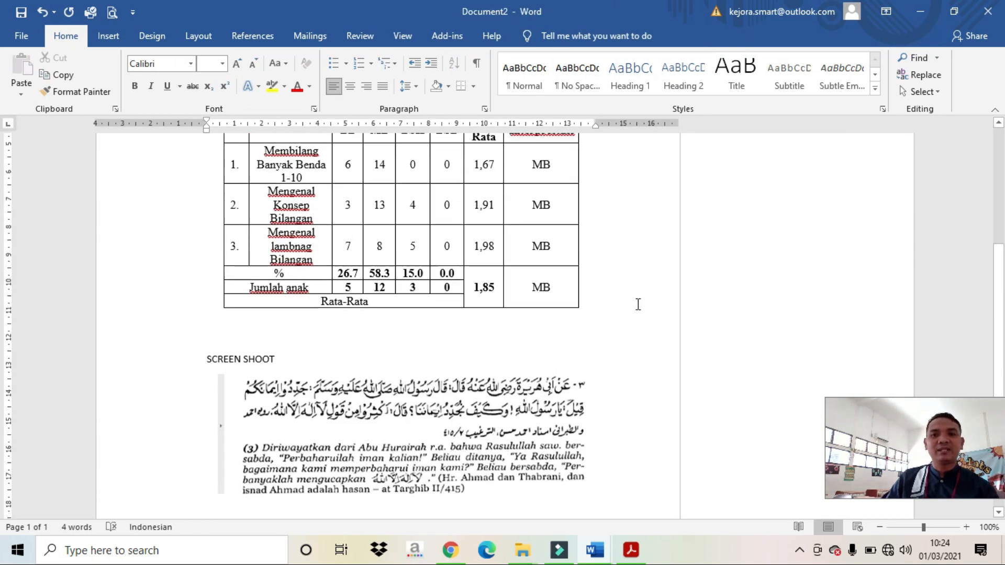
{"action": "scroll", "coordinate": [638, 305], "scroll_direction": "up", "scroll_amount": 4}
{"action": "left_click", "coordinate": [802, 270]}
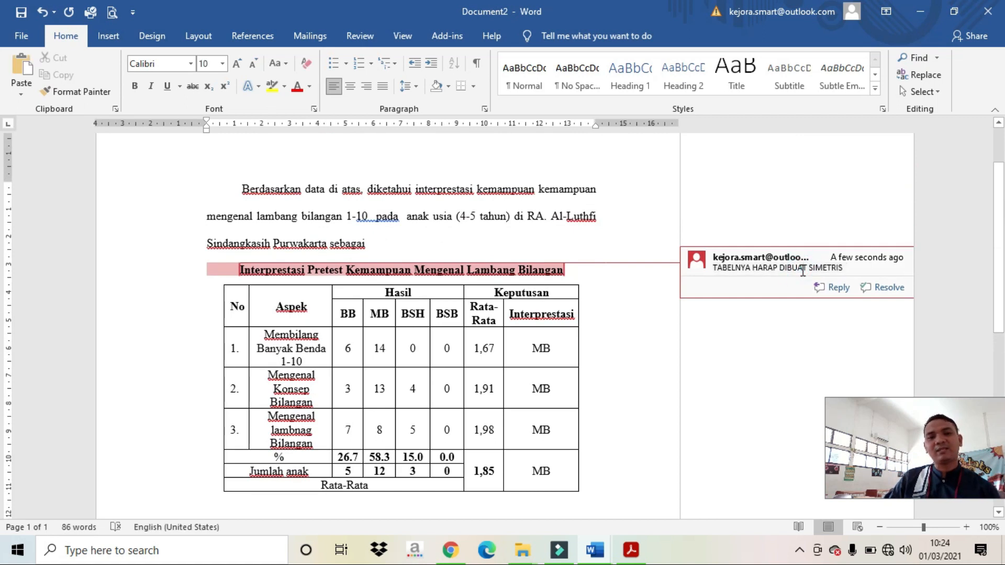
{"action": "left_click", "coordinate": [605, 306]}
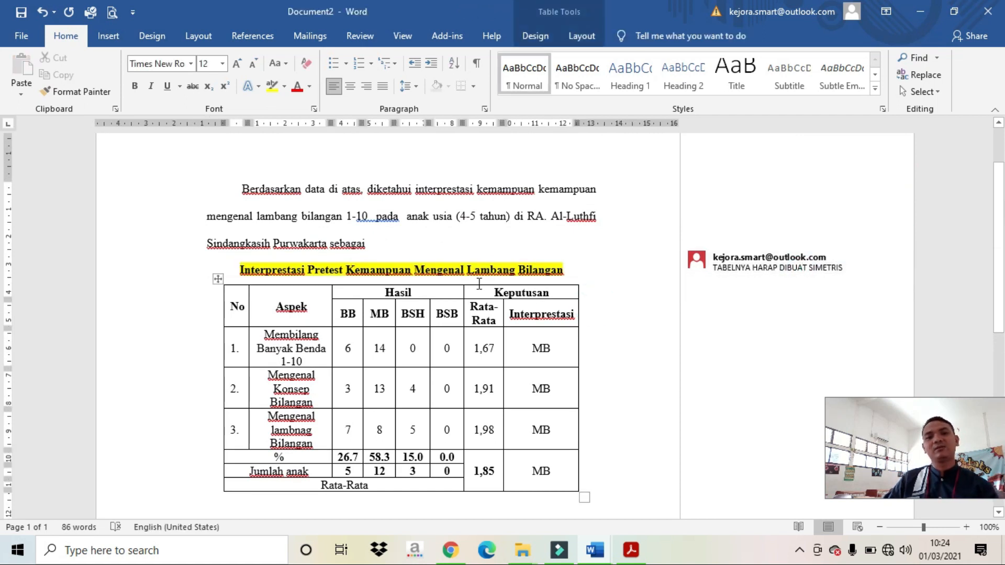
{"action": "left_click", "coordinate": [726, 268]}
{"action": "scroll", "coordinate": [572, 406], "scroll_direction": "down", "scroll_amount": 8}
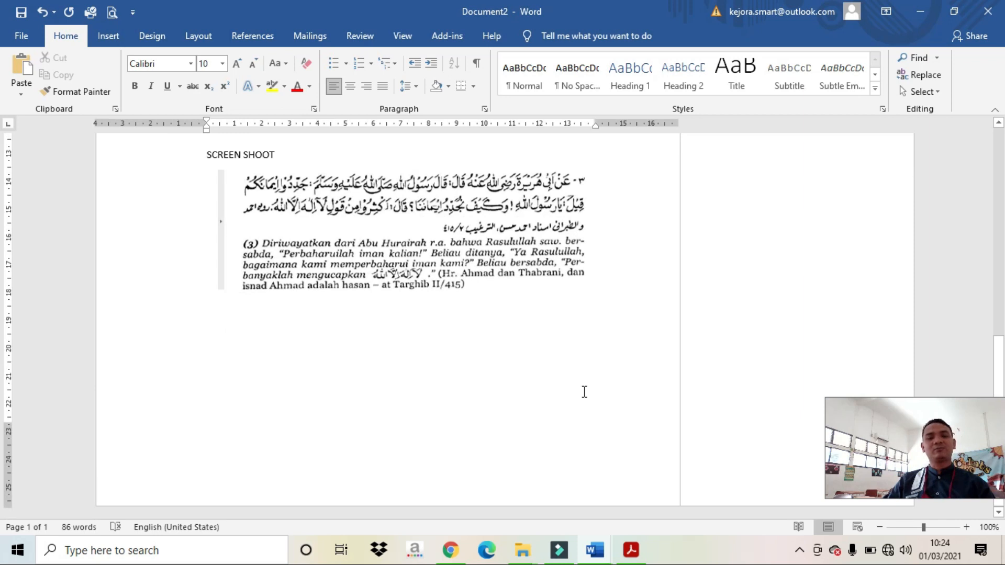
{"action": "mouse_move", "coordinate": [595, 550]}
{"action": "left_click", "coordinate": [485, 492]}
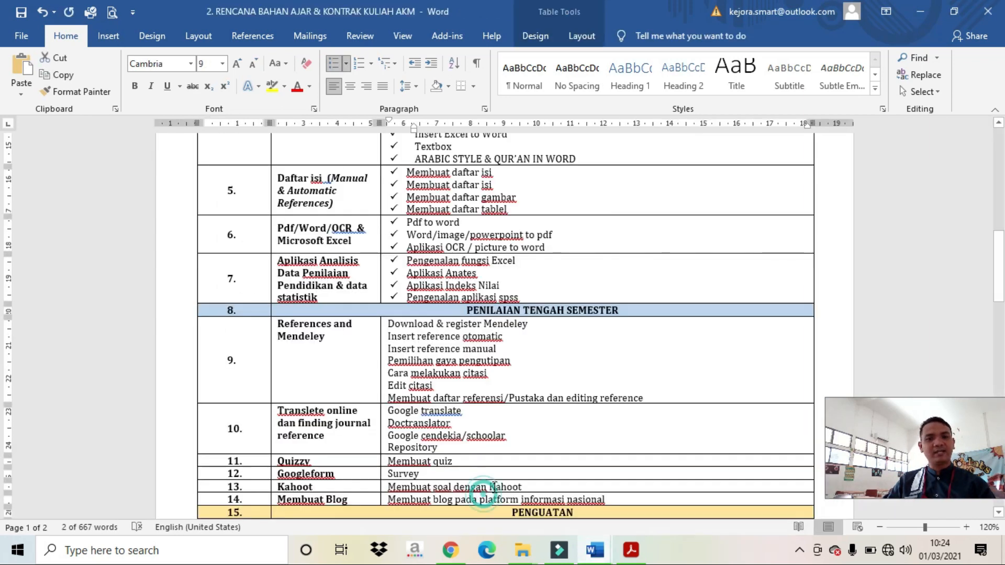
{"action": "scroll", "coordinate": [523, 370], "scroll_direction": "up", "scroll_amount": 3}
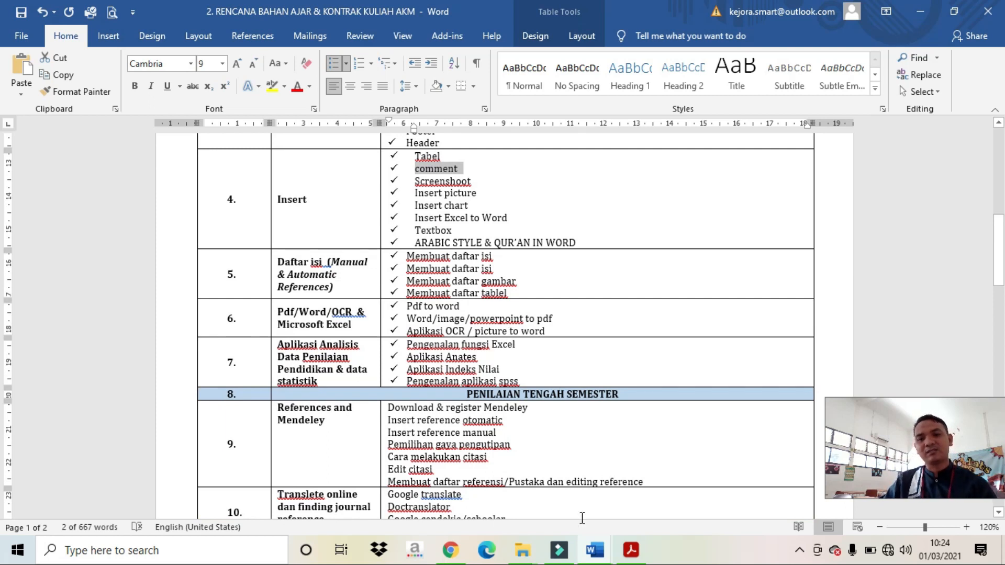
{"action": "mouse_move", "coordinate": [568, 554]}
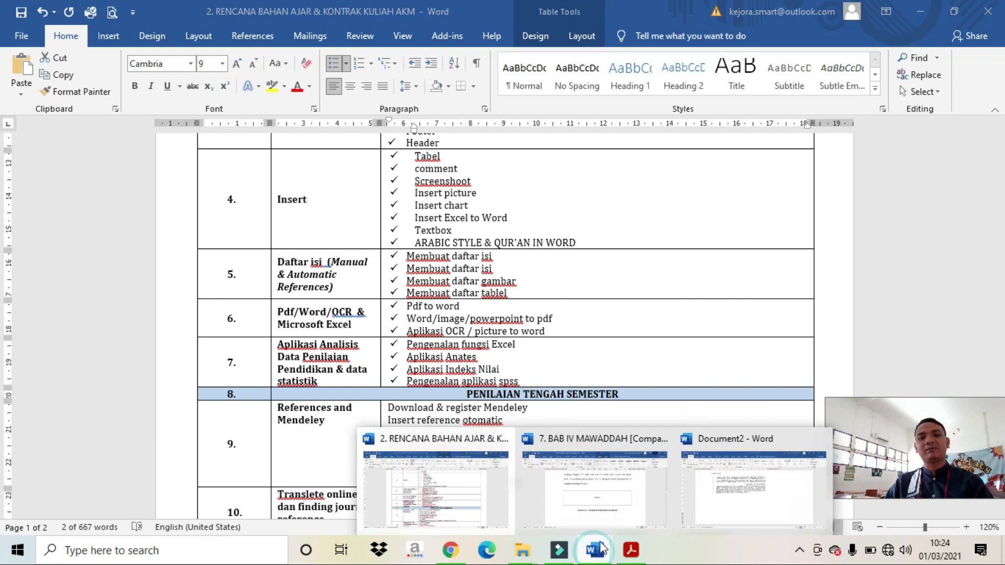
{"action": "left_click", "coordinate": [733, 511]}
{"action": "left_click", "coordinate": [411, 351]}
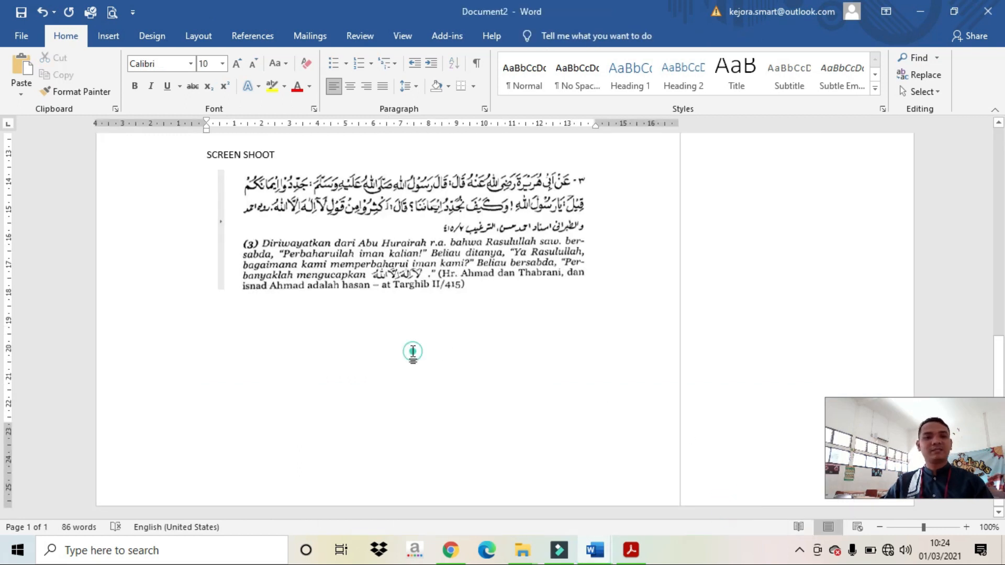
{"action": "scroll", "coordinate": [363, 350], "scroll_direction": "up", "scroll_amount": 5}
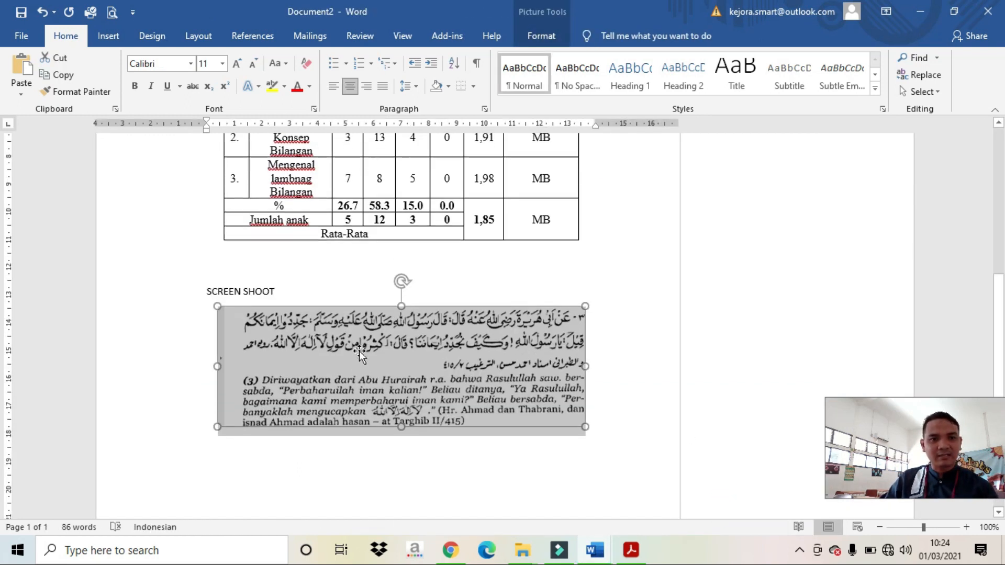
{"action": "left_click", "coordinate": [307, 271]}
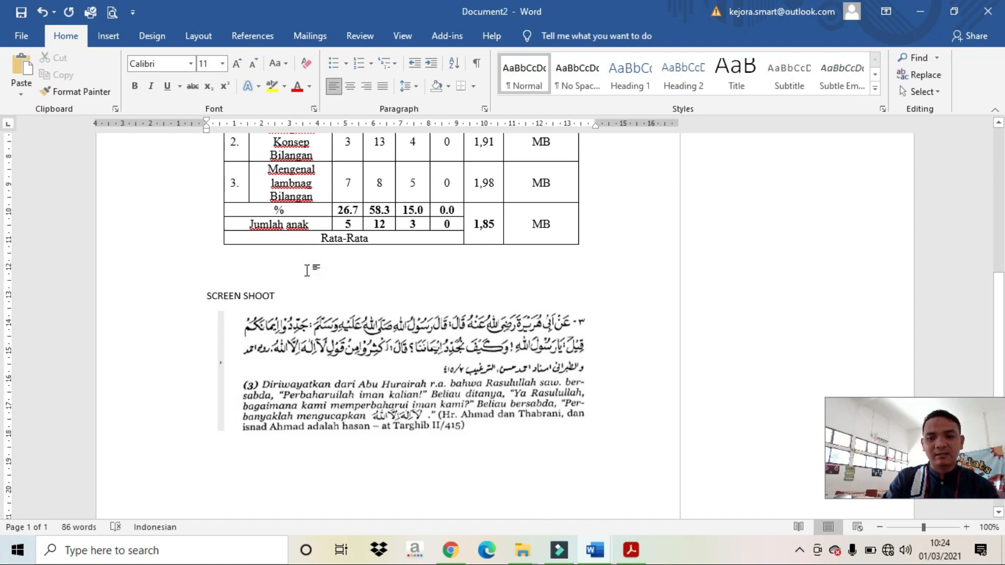
{"action": "key", "text": "Delete"}
{"action": "left_click", "coordinate": [390, 359]}
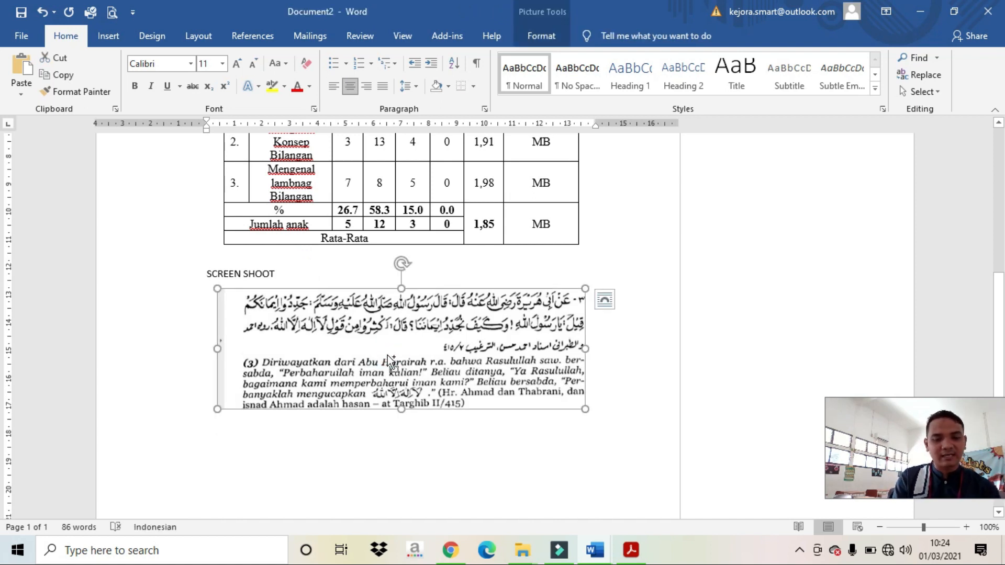
{"action": "key", "text": "Delete"}
{"action": "key", "text": "Return"}
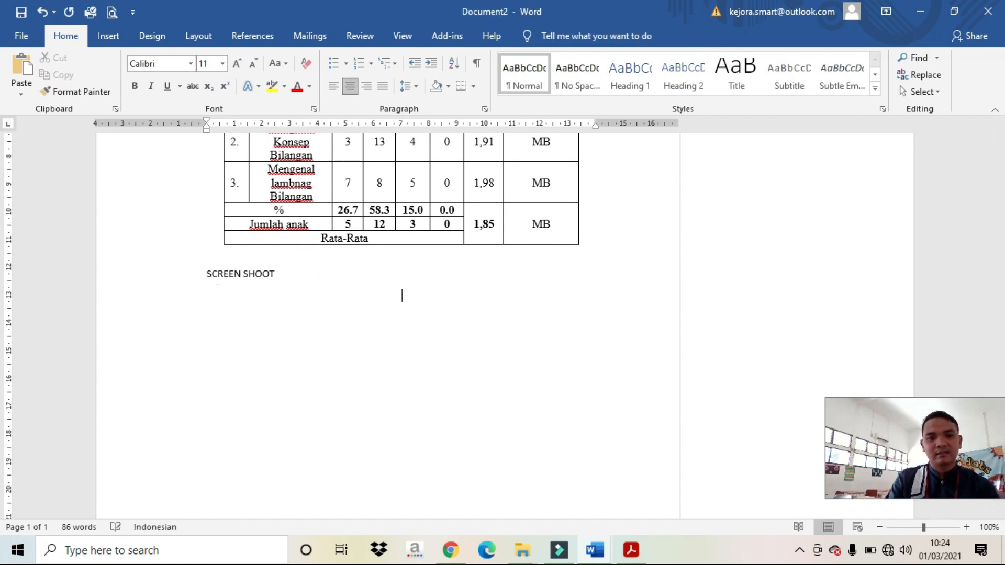
{"action": "key", "text": "ctrl+l"}
{"action": "key", "text": "Return"}
{"action": "left_click", "coordinate": [307, 294]}
{"action": "key", "text": "ctrl+v"}
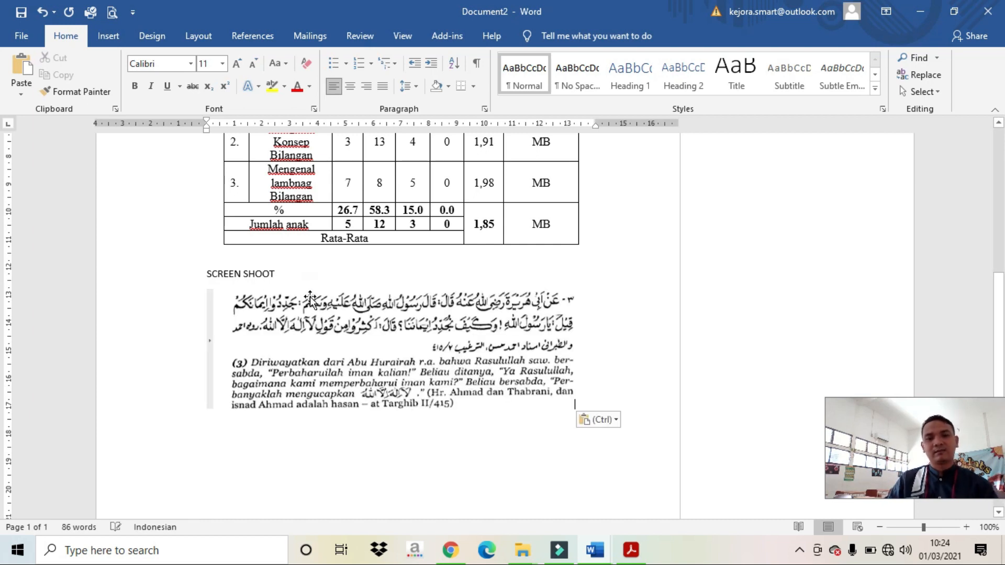
{"action": "scroll", "coordinate": [310, 299], "scroll_direction": "down", "scroll_amount": 5}
{"action": "left_click", "coordinate": [427, 207]}
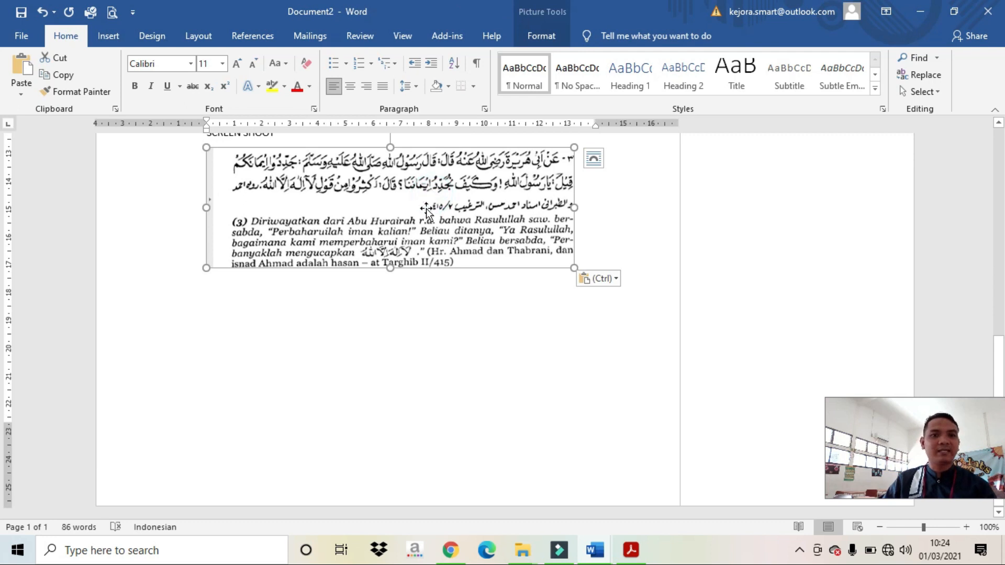
{"action": "left_click", "coordinate": [405, 325]}
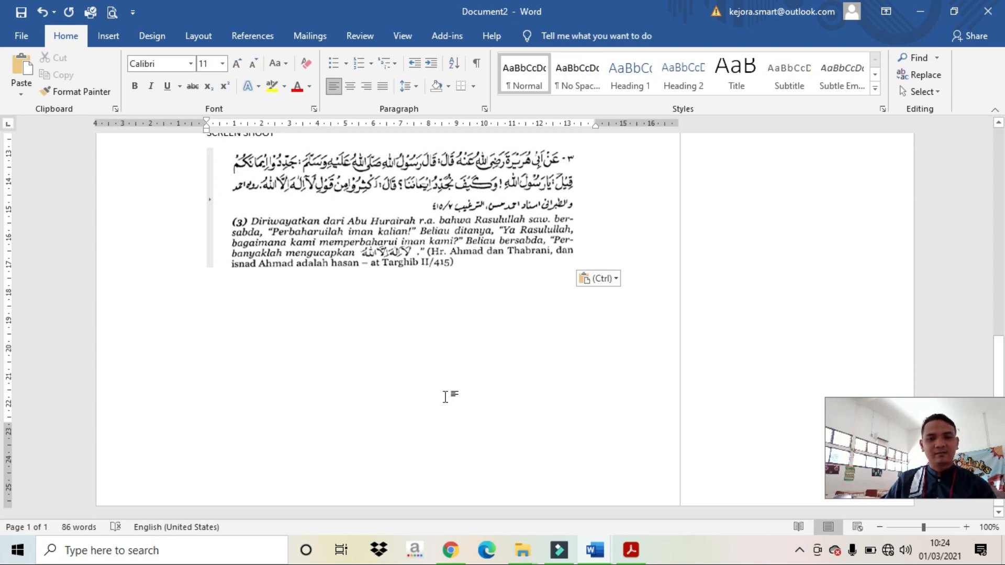
{"action": "mouse_move", "coordinate": [533, 542]}
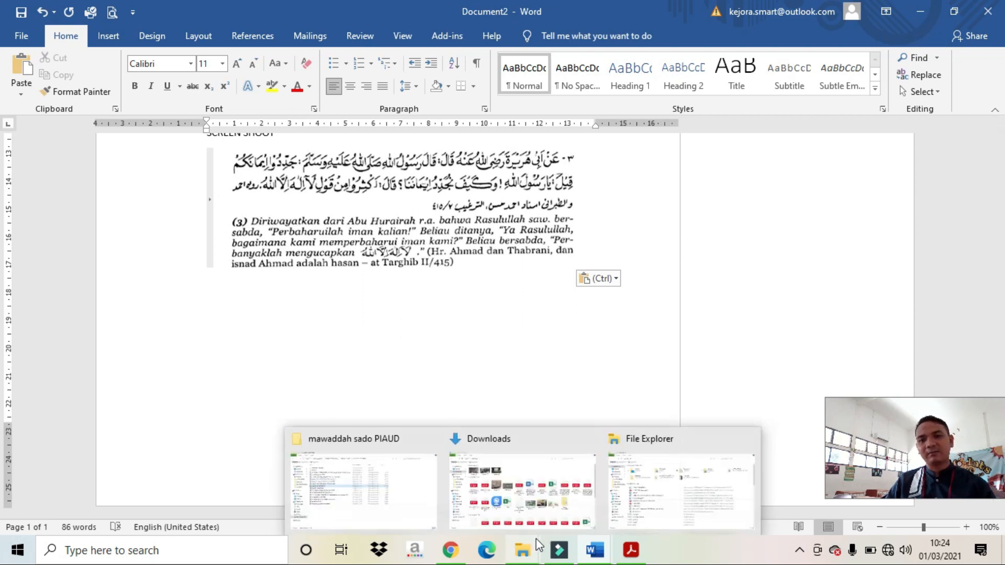
{"action": "left_click", "coordinate": [517, 374]}
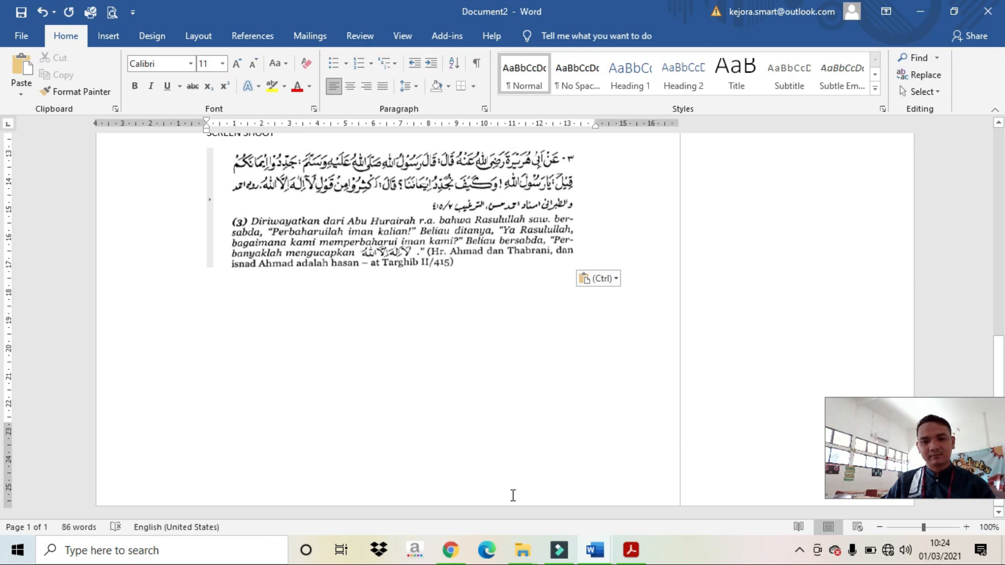
{"action": "mouse_move", "coordinate": [594, 554]}
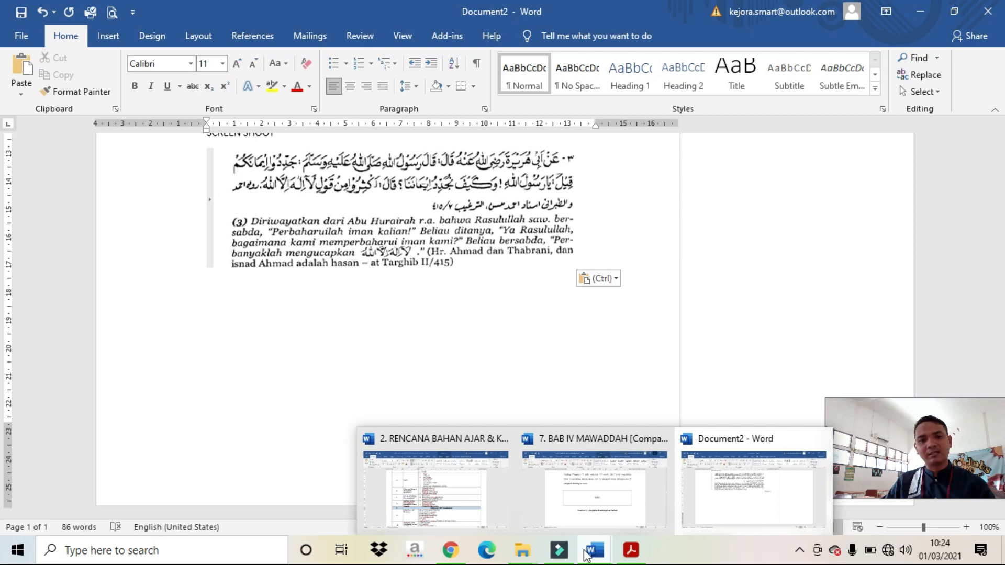
{"action": "left_click", "coordinate": [522, 551]}
{"action": "left_click", "coordinate": [406, 468]}
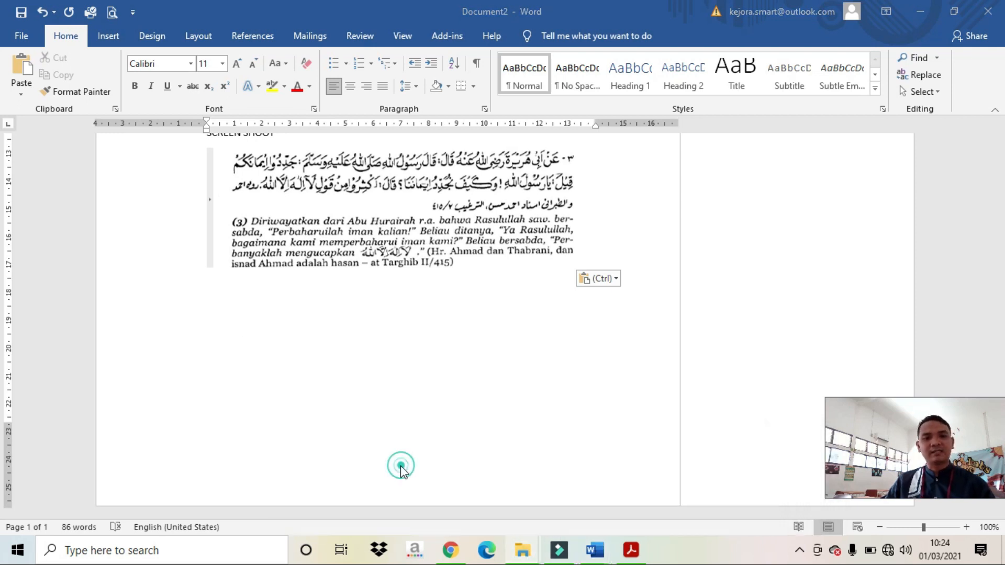
Step: Browse drive D through UNSIKA and 01. IDENTITAS DAN KEPEGAWAIAN to the 04. SK CPNS & PNS folder
{"action": "left_click", "coordinate": [95, 451]}
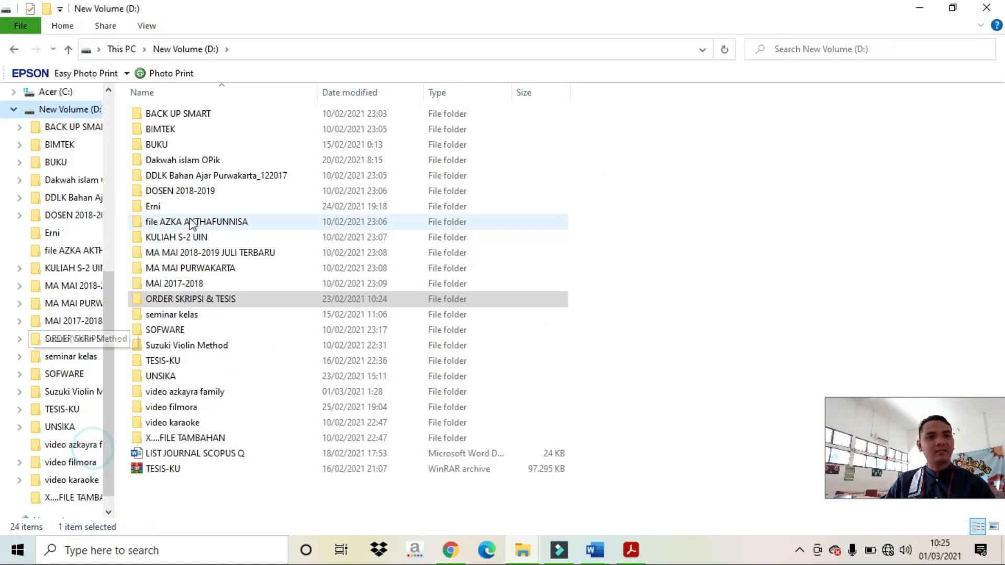
{"action": "left_click", "coordinate": [207, 208]}
{"action": "double_click", "coordinate": [173, 377]}
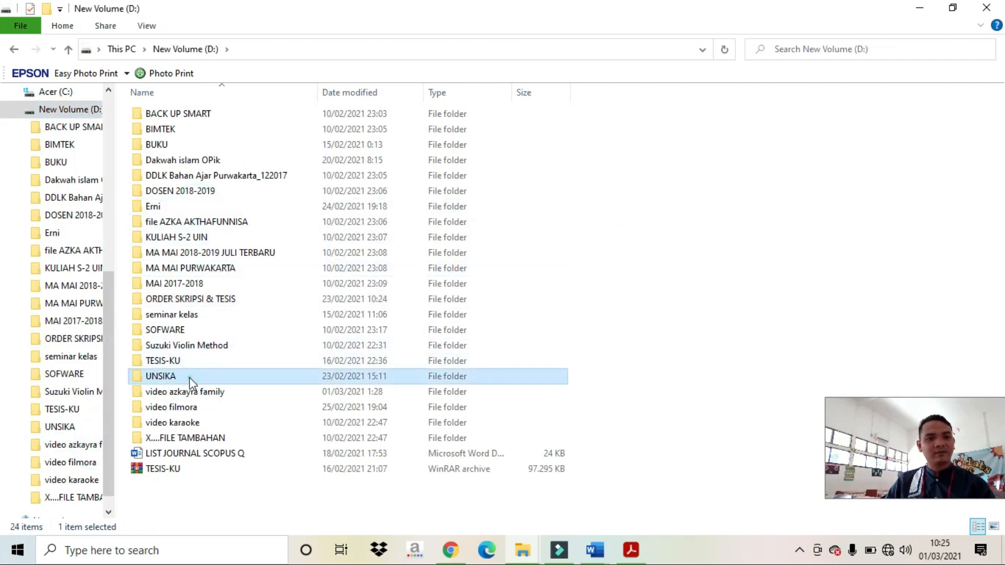
{"action": "left_click", "coordinate": [212, 115]}
{"action": "left_click", "coordinate": [209, 130]}
{"action": "double_click", "coordinate": [209, 130]}
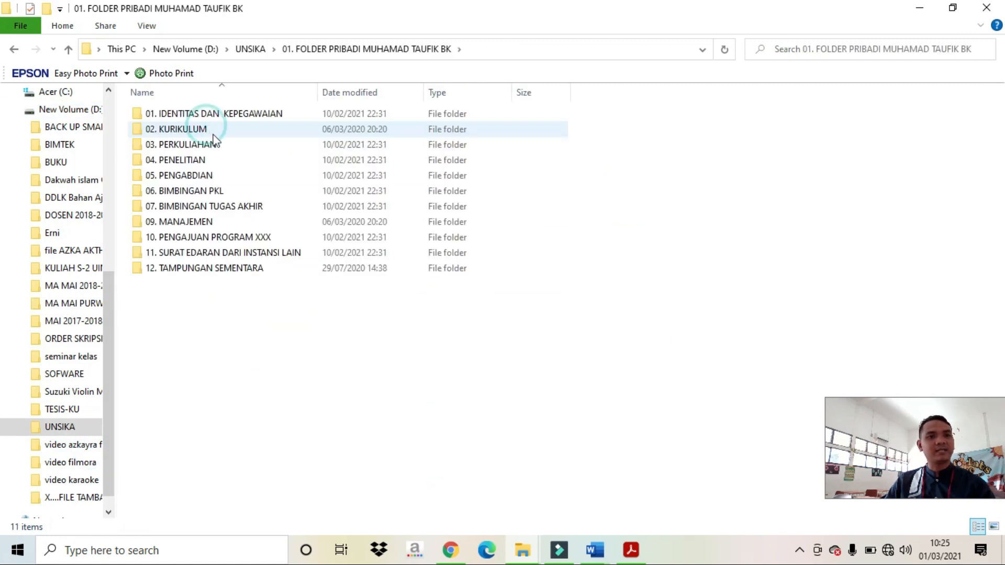
{"action": "left_click", "coordinate": [237, 117]}
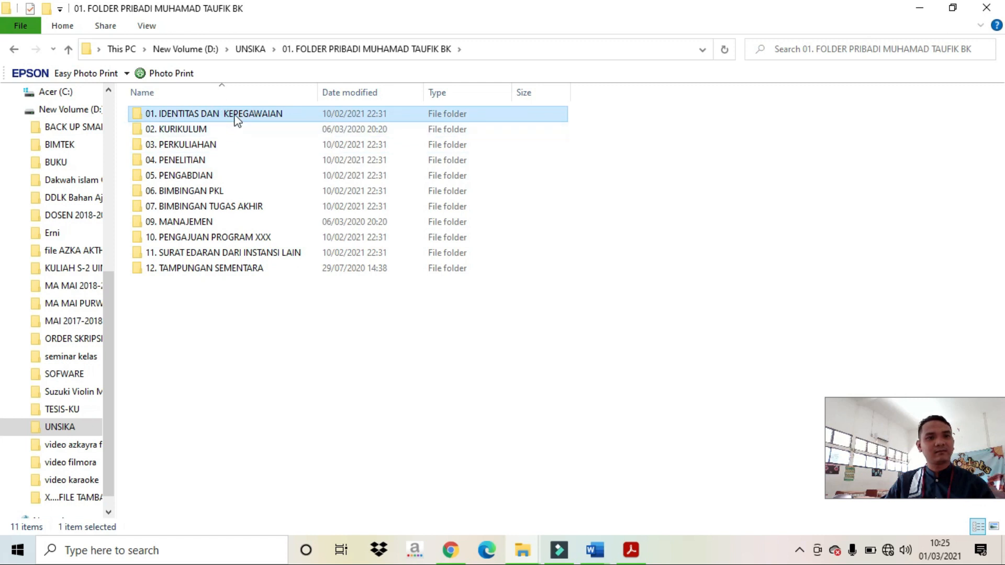
{"action": "double_click", "coordinate": [236, 116]}
{"action": "double_click", "coordinate": [209, 160]}
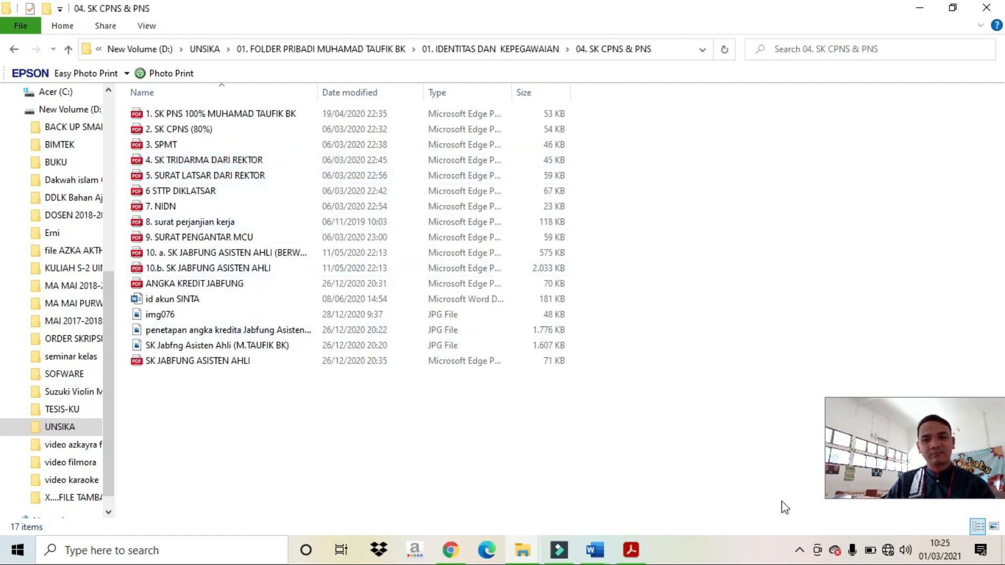
Step: Show the folder as large icons and copy the img076 signature scan
{"action": "left_click", "coordinate": [994, 527]}
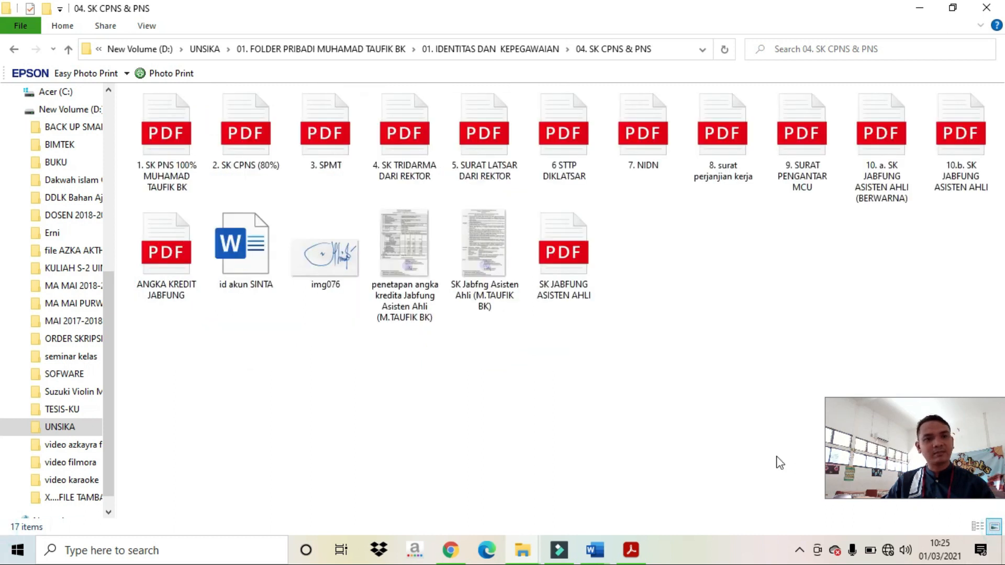
{"action": "right_click", "coordinate": [337, 268]}
{"action": "left_click", "coordinate": [314, 266]}
{"action": "right_click", "coordinate": [313, 266]}
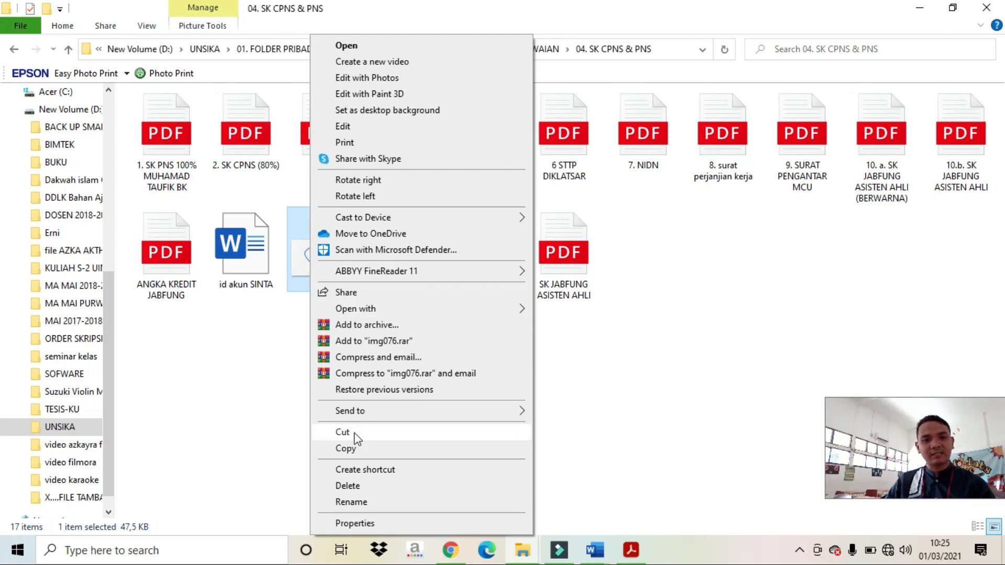
{"action": "left_click", "coordinate": [352, 449]}
{"action": "left_click", "coordinate": [596, 551]}
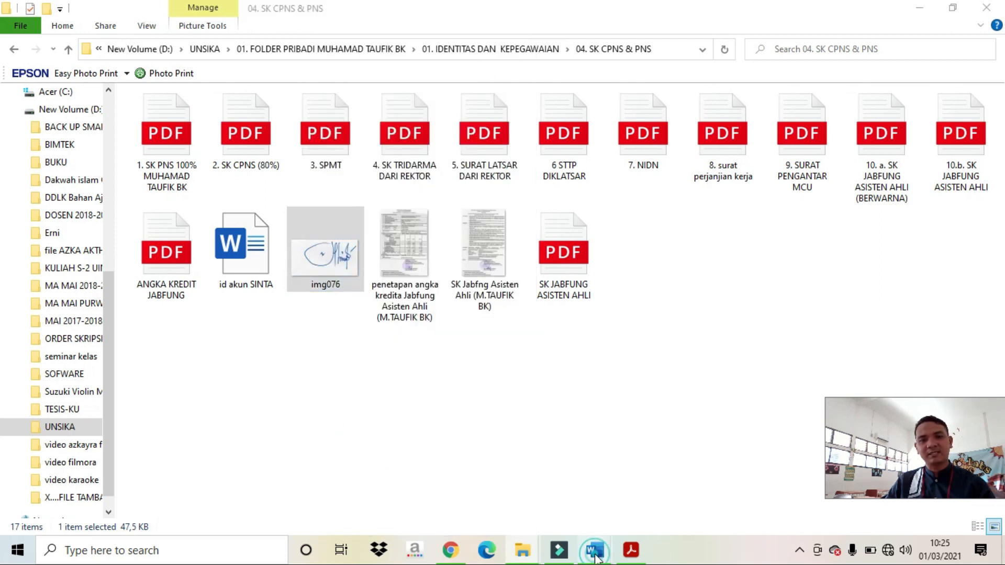
Step: Paste the img076 signature image on a new line below GAMBAR
{"action": "left_click", "coordinate": [733, 471]}
{"action": "key", "text": "Return"}
{"action": "key", "text": "Return"}
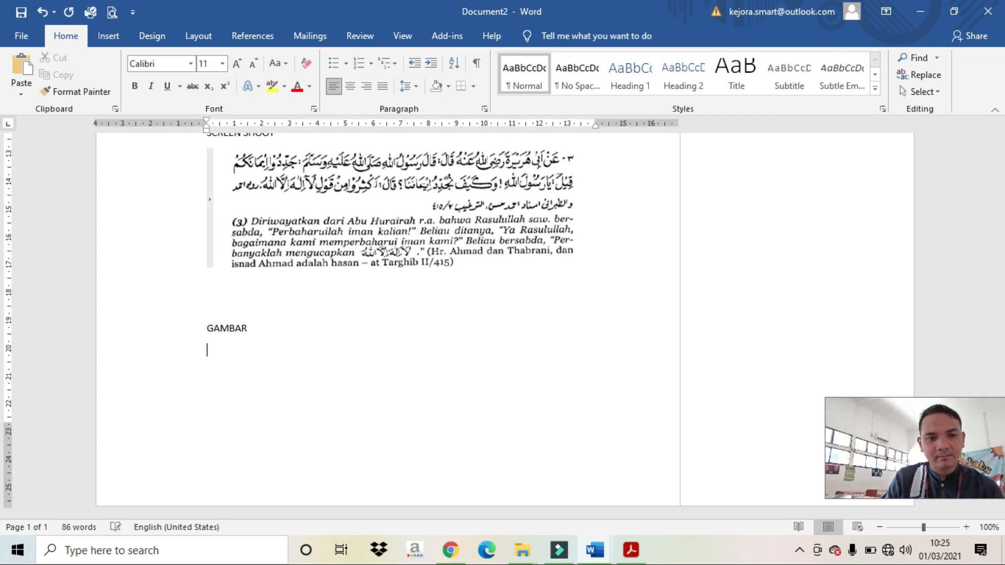
{"action": "key", "text": "ctrl+v"}
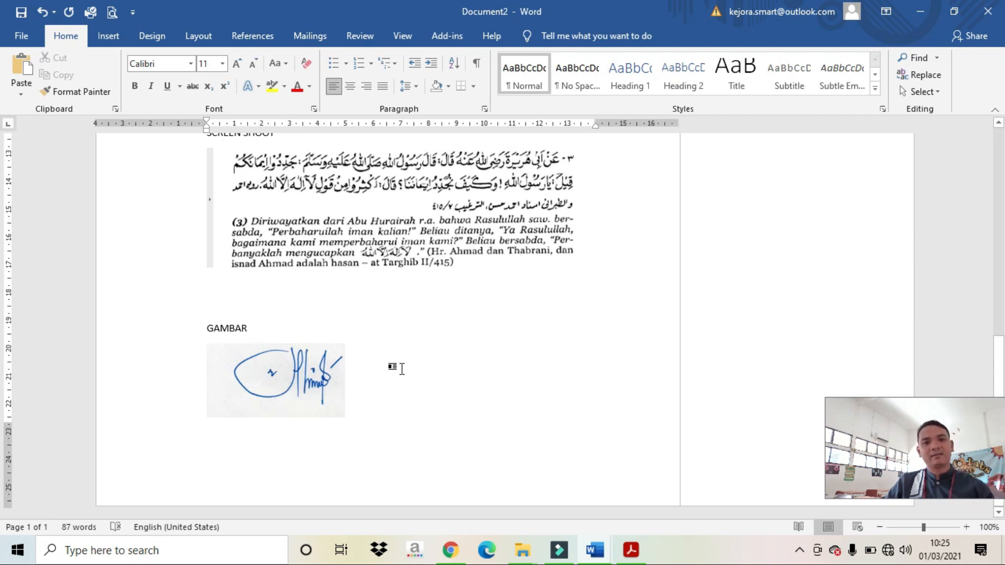
{"action": "scroll", "coordinate": [397, 369], "scroll_direction": "up", "scroll_amount": 3}
{"action": "scroll", "coordinate": [296, 359], "scroll_direction": "up", "scroll_amount": 5}
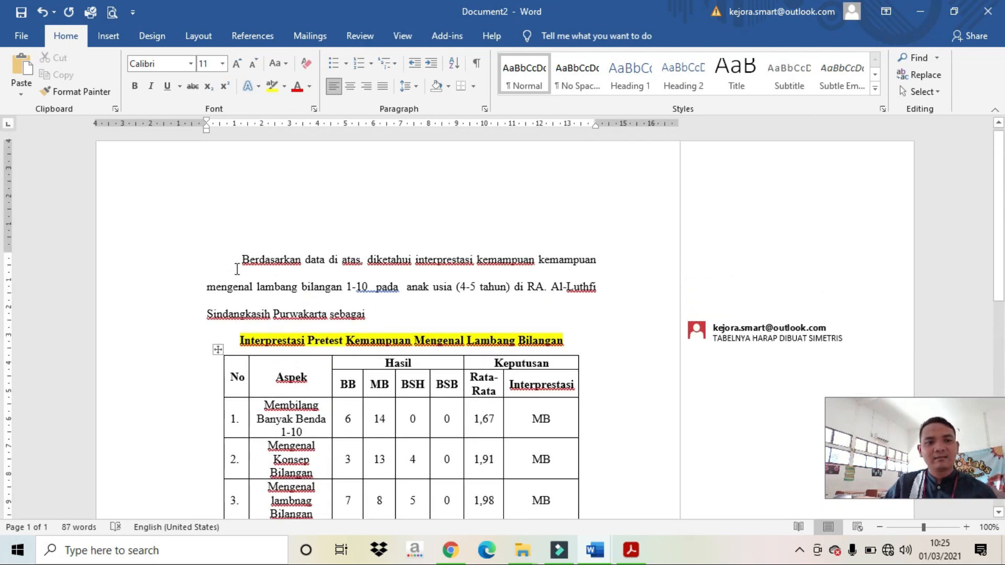
{"action": "scroll", "coordinate": [330, 316], "scroll_direction": "down", "scroll_amount": 10}
Step: Make the GAMBAR label bold
{"action": "left_click", "coordinate": [314, 308]}
{"action": "left_click", "coordinate": [199, 328]}
{"action": "key", "text": "ctrl+b"}
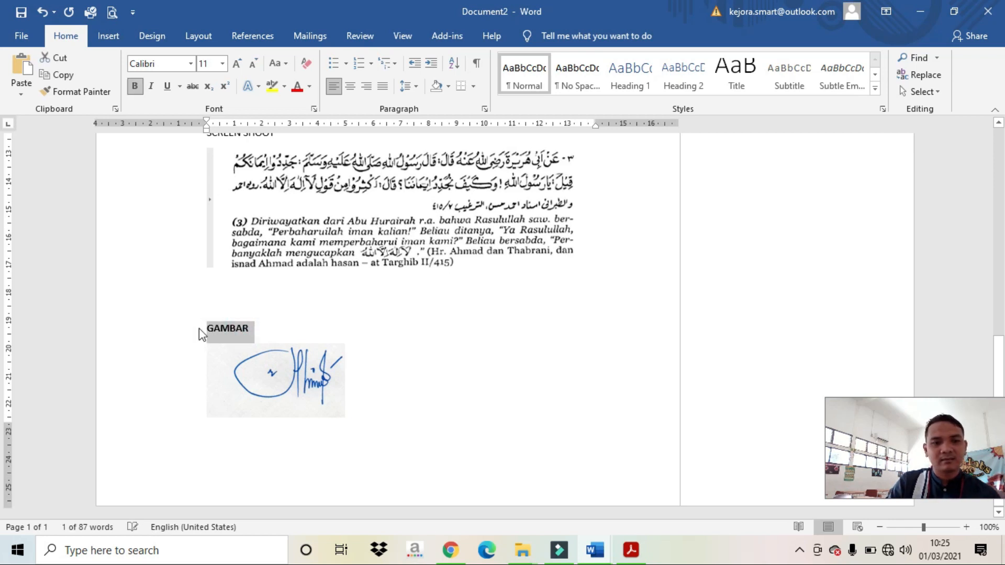
{"action": "left_click", "coordinate": [293, 367]}
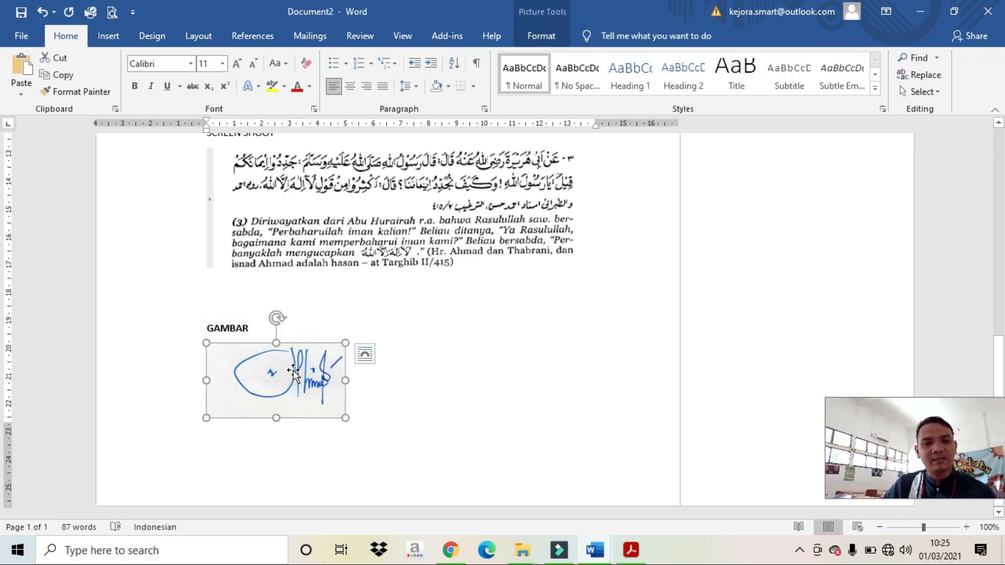
Step: Add a 'Yang terhormat' line under GAMBAR with a new line below it
{"action": "left_click", "coordinate": [297, 321]}
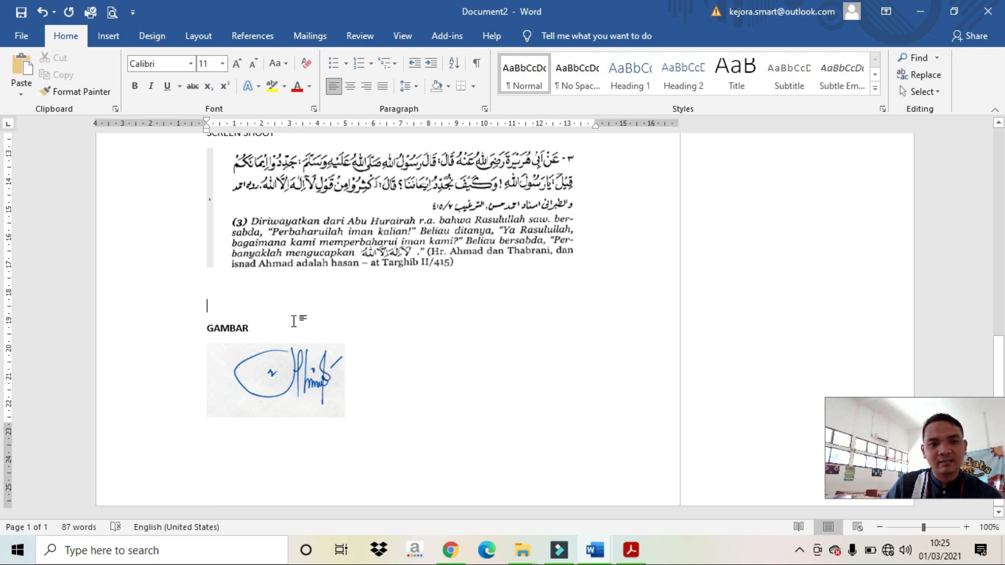
{"action": "left_click", "coordinate": [321, 334]}
{"action": "key", "text": "Return"}
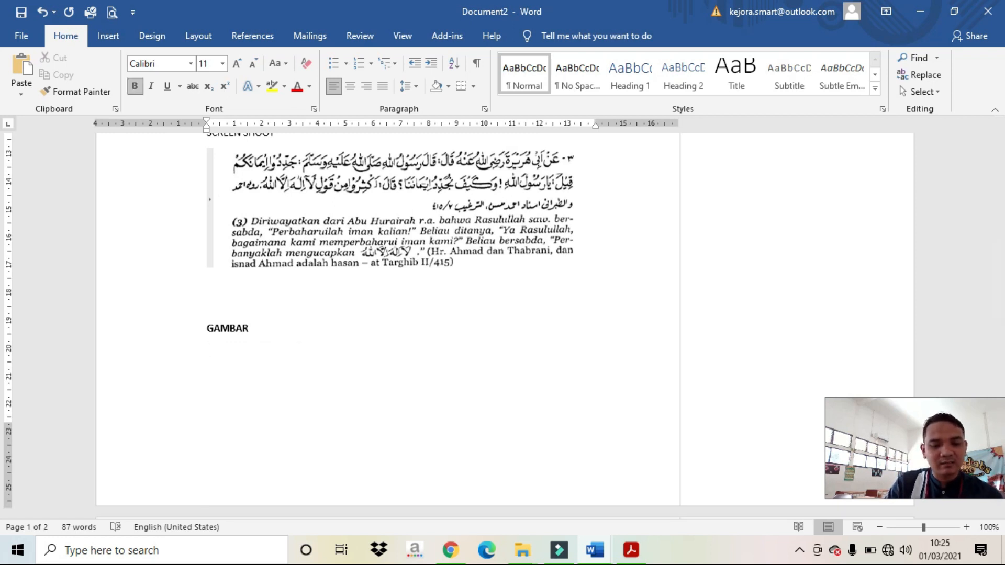
{"action": "key", "text": "Caps_Lock"}
{"action": "type", "text": "yan"}
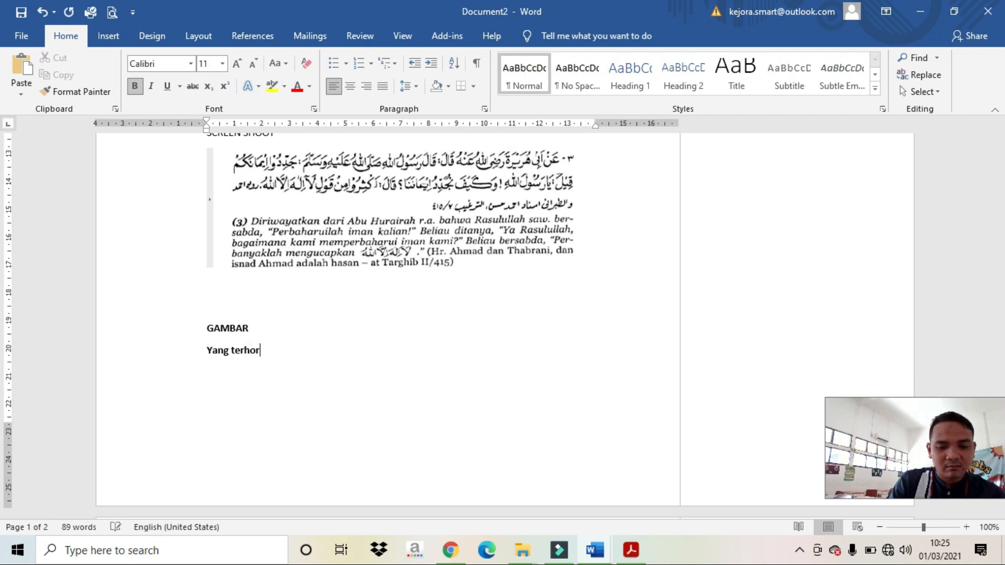
{"action": "key", "text": "Return"}
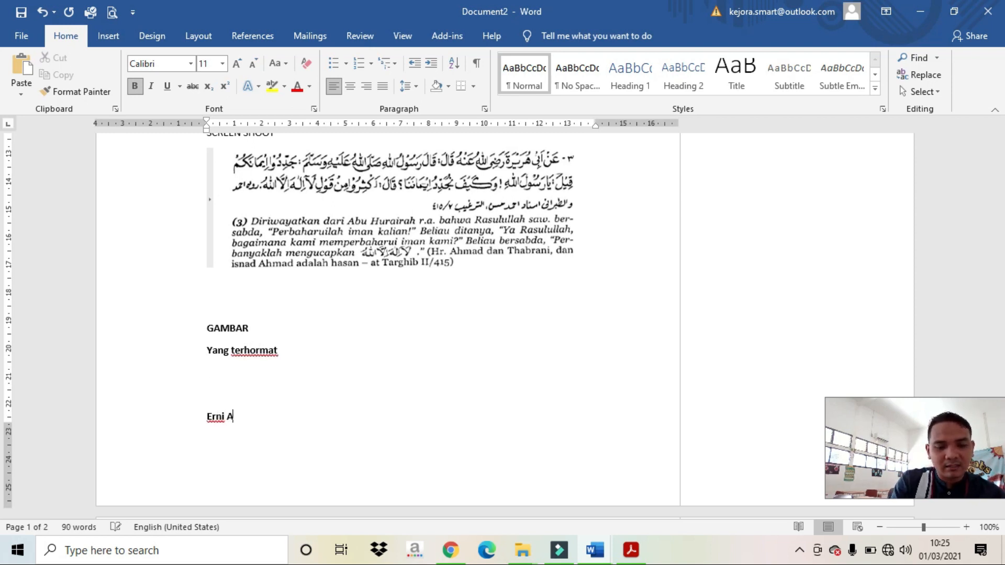
{"action": "scroll", "coordinate": [348, 344], "scroll_direction": "down", "scroll_amount": 6}
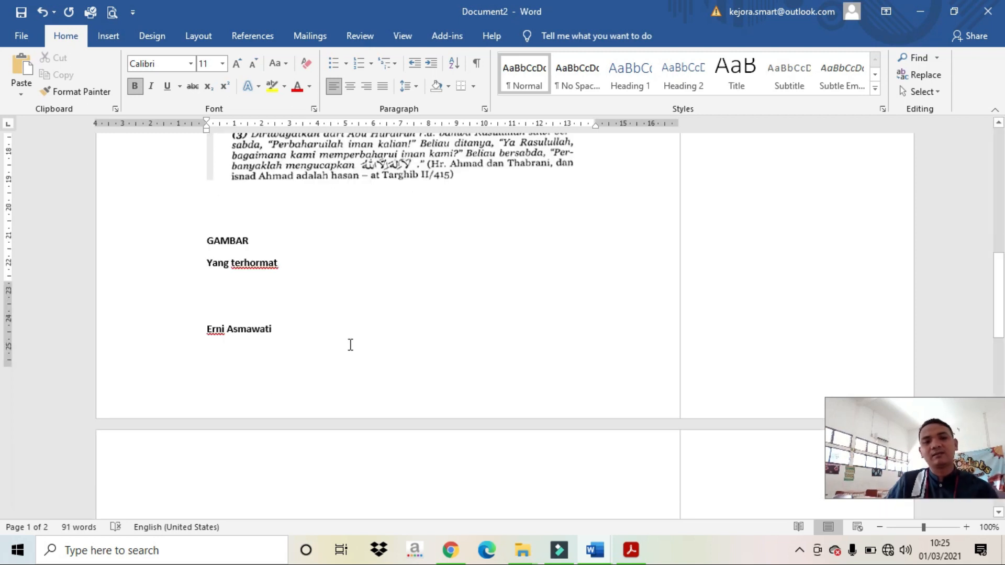
{"action": "left_click", "coordinate": [328, 379]}
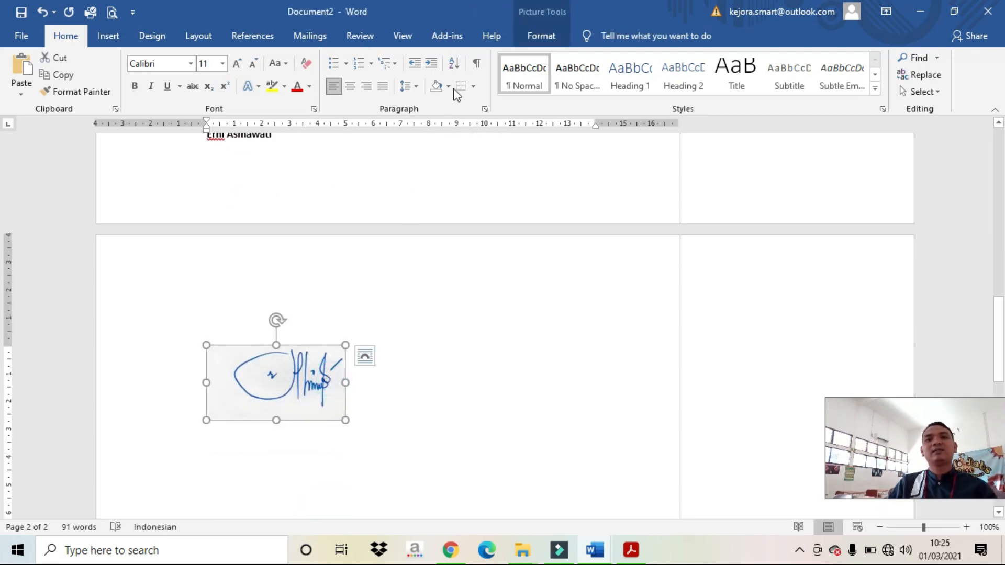
Step: Set the signature to In Front of Text wrapping and drag it just above the signatory's name
{"action": "left_click", "coordinate": [540, 36]}
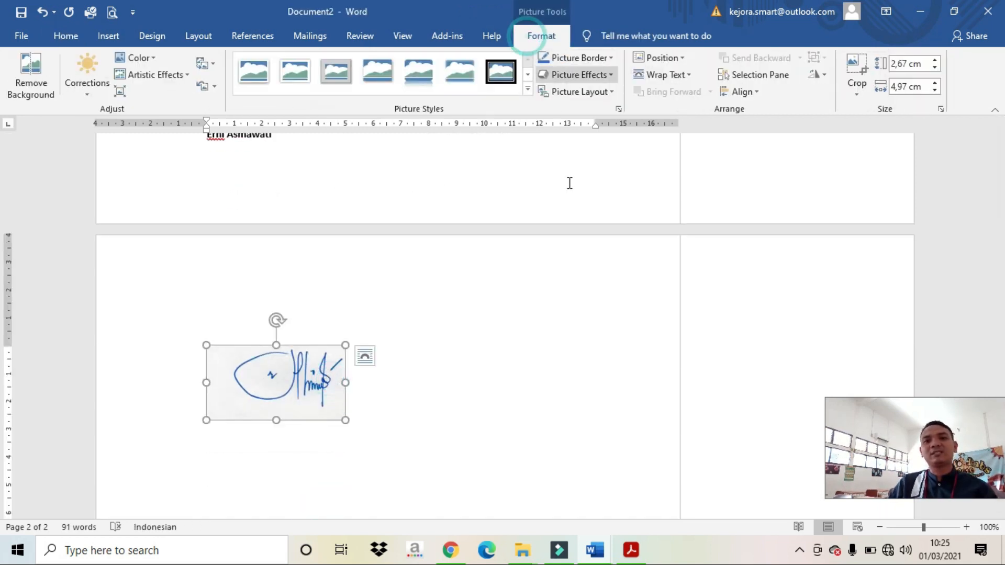
{"action": "left_click", "coordinate": [644, 77]}
{"action": "left_click", "coordinate": [644, 184]}
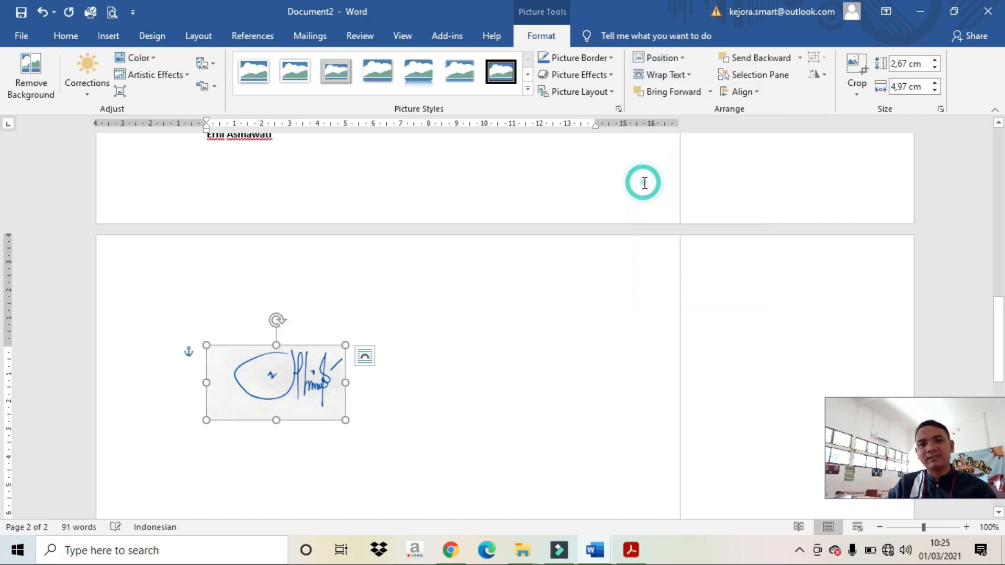
{"action": "mouse_move", "coordinate": [315, 391]}
{"action": "left_mouse_down"}
{"action": "mouse_move", "coordinate": [335, 141]}
{"action": "mouse_move", "coordinate": [287, 158]}
{"action": "mouse_move", "coordinate": [239, 208]}
{"action": "left_mouse_up"}
{"action": "scroll", "coordinate": [341, 174], "scroll_direction": "up", "scroll_amount": 3}
{"action": "mouse_move", "coordinate": [263, 263]}
{"action": "left_mouse_down"}
{"action": "mouse_move", "coordinate": [264, 238]}
{"action": "mouse_move", "coordinate": [260, 251]}
{"action": "left_mouse_up"}
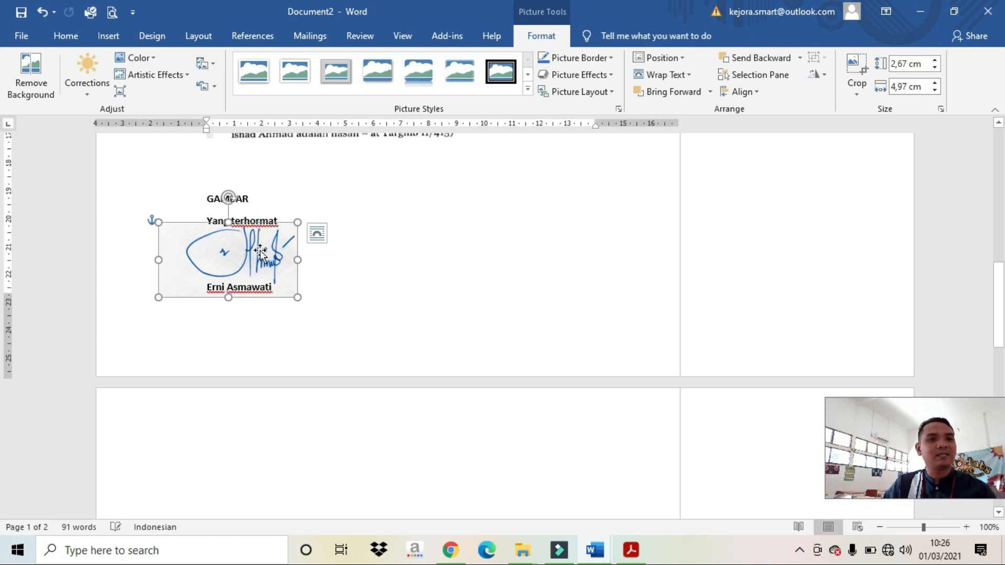
Step: Make the signature's white background transparent and enlarge the signature slightly
{"action": "left_click", "coordinate": [147, 58]}
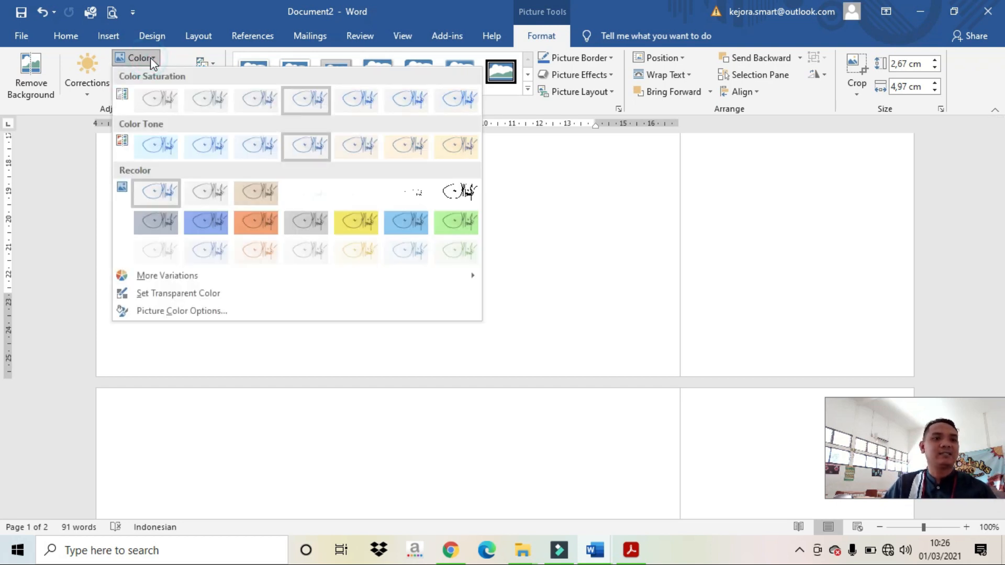
{"action": "left_click", "coordinate": [174, 294]}
{"action": "left_click", "coordinate": [221, 252]}
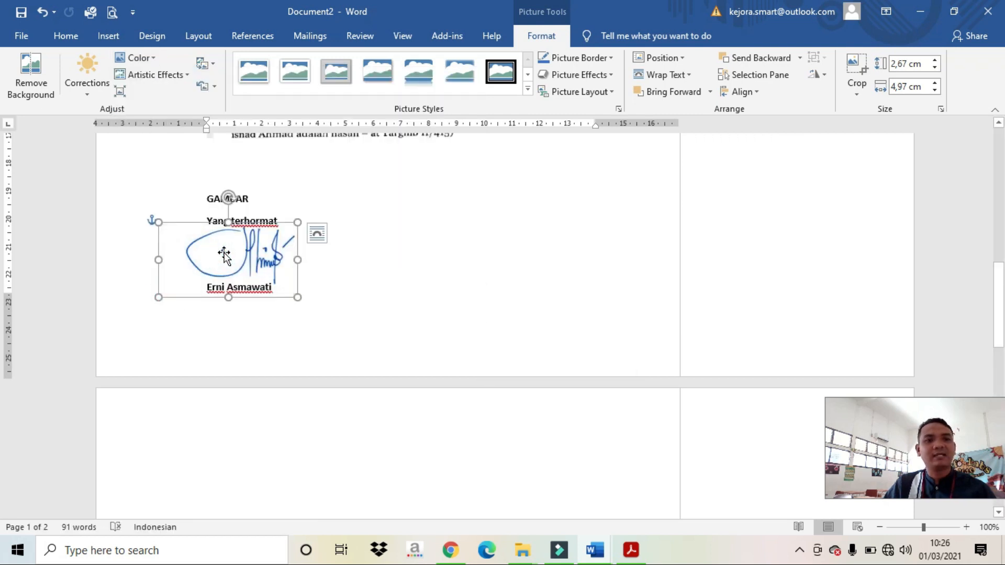
{"action": "left_click", "coordinate": [338, 247]}
{"action": "left_click", "coordinate": [291, 239]}
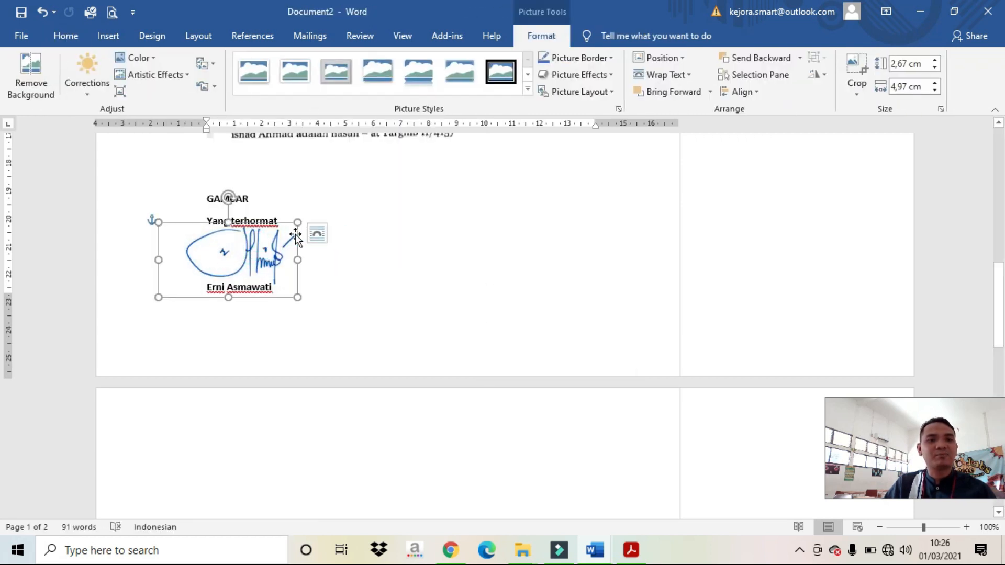
{"action": "mouse_move", "coordinate": [299, 221]}
{"action": "left_mouse_down"}
{"action": "mouse_move", "coordinate": [355, 211]}
{"action": "mouse_move", "coordinate": [271, 242]}
{"action": "mouse_move", "coordinate": [270, 265]}
{"action": "left_mouse_up"}
{"action": "left_click", "coordinate": [402, 249]}
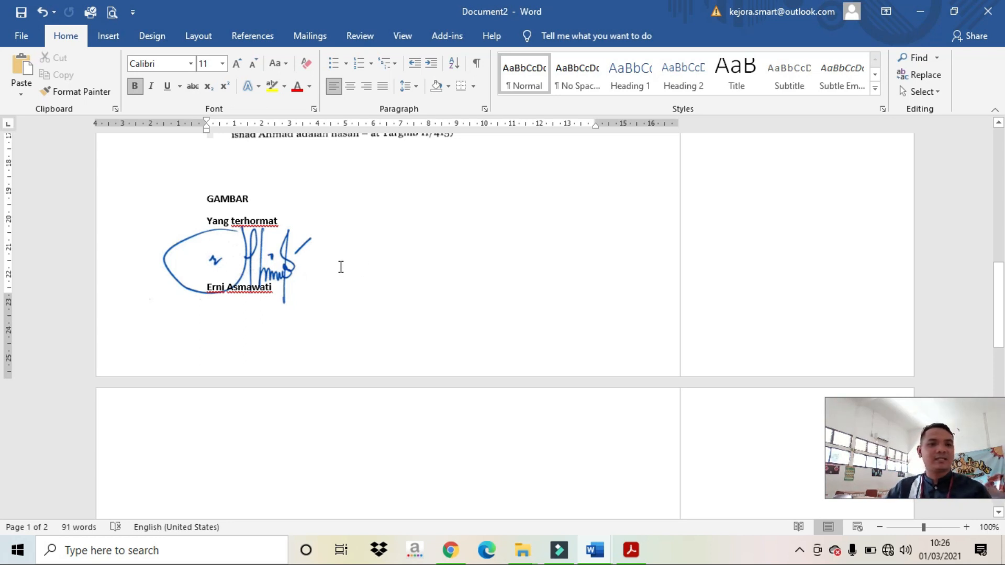
Step: Try a recolour variation on the signature, then undo it to keep the original blue
{"action": "left_click", "coordinate": [272, 266]}
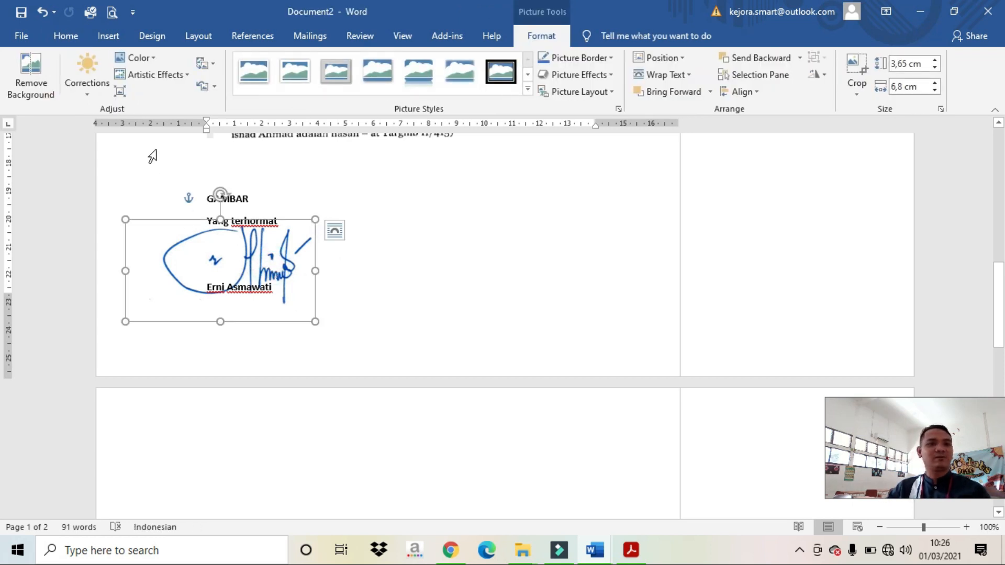
{"action": "left_click", "coordinate": [137, 59]}
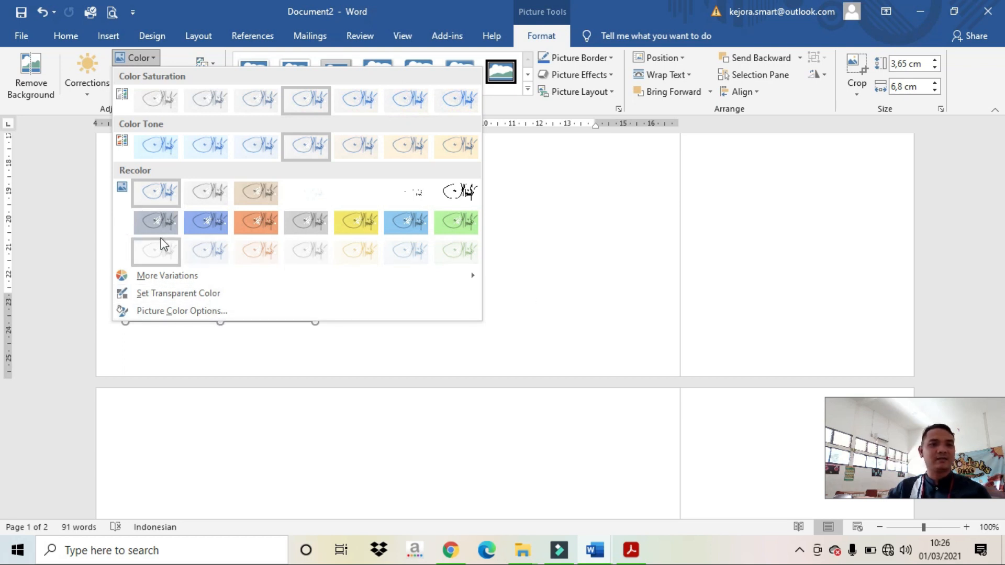
{"action": "left_click", "coordinate": [203, 222]}
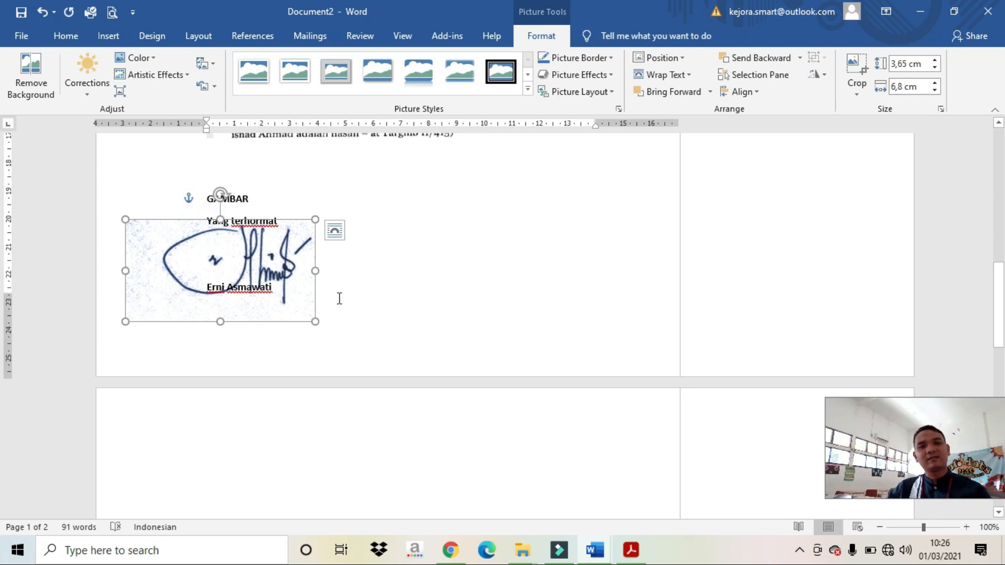
{"action": "left_click", "coordinate": [52, 14]}
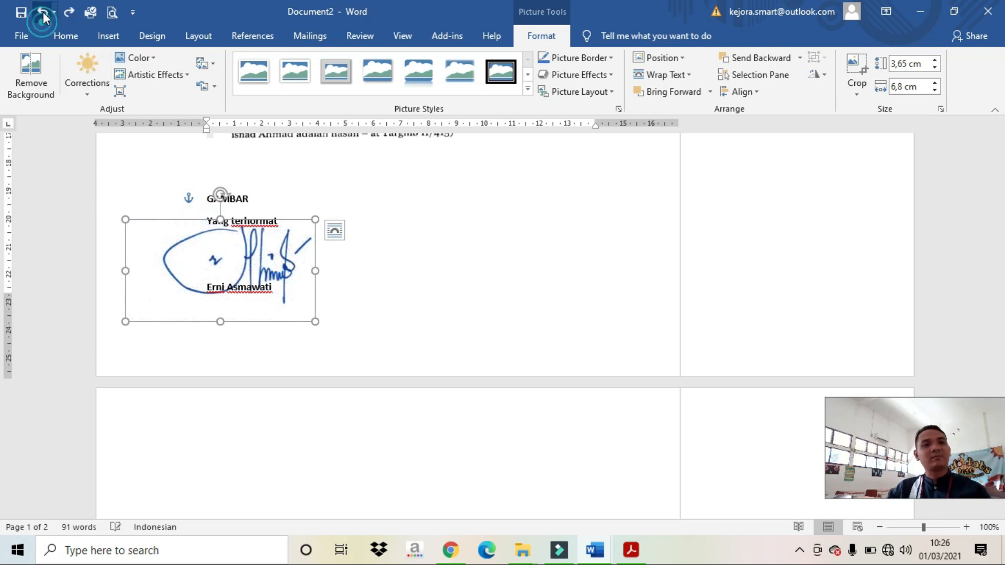
{"action": "left_click", "coordinate": [438, 258]}
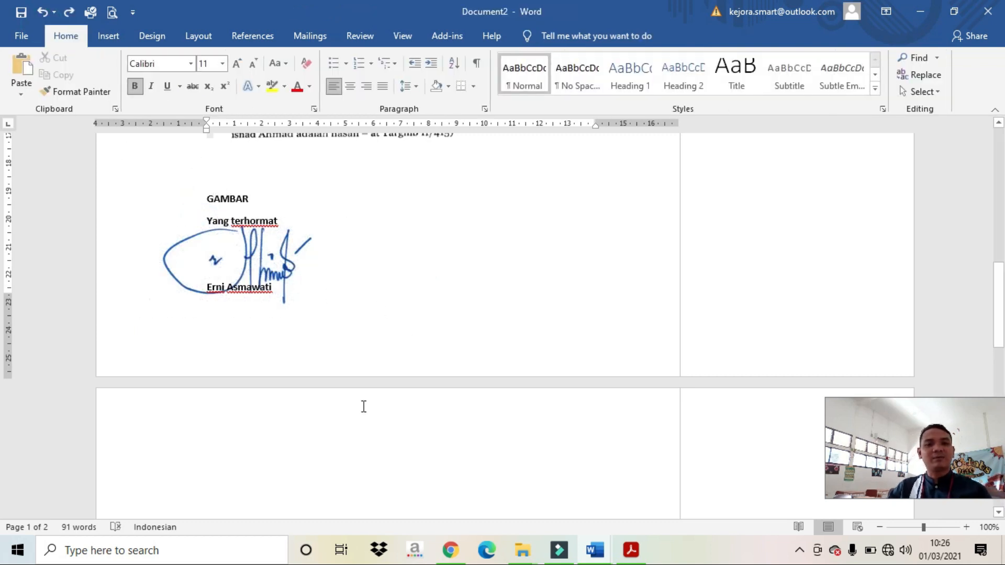
Step: Copy the Arabic hadith screenshot and paste a duplicate on page 2
{"action": "scroll", "coordinate": [364, 407], "scroll_direction": "down", "scroll_amount": 4}
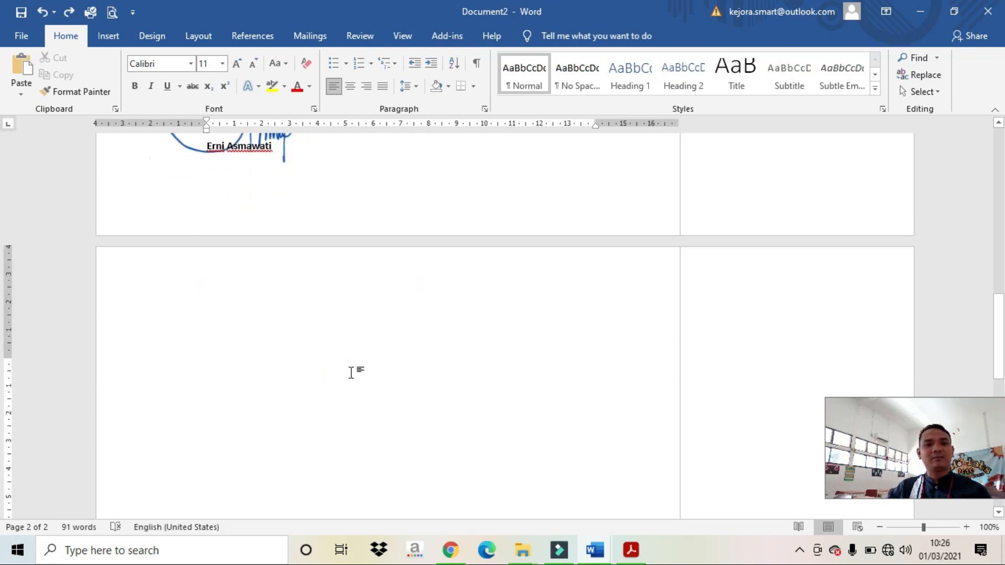
{"action": "scroll", "coordinate": [352, 370], "scroll_direction": "up", "scroll_amount": 8}
{"action": "left_click", "coordinate": [367, 344]}
{"action": "right_click", "coordinate": [367, 343]}
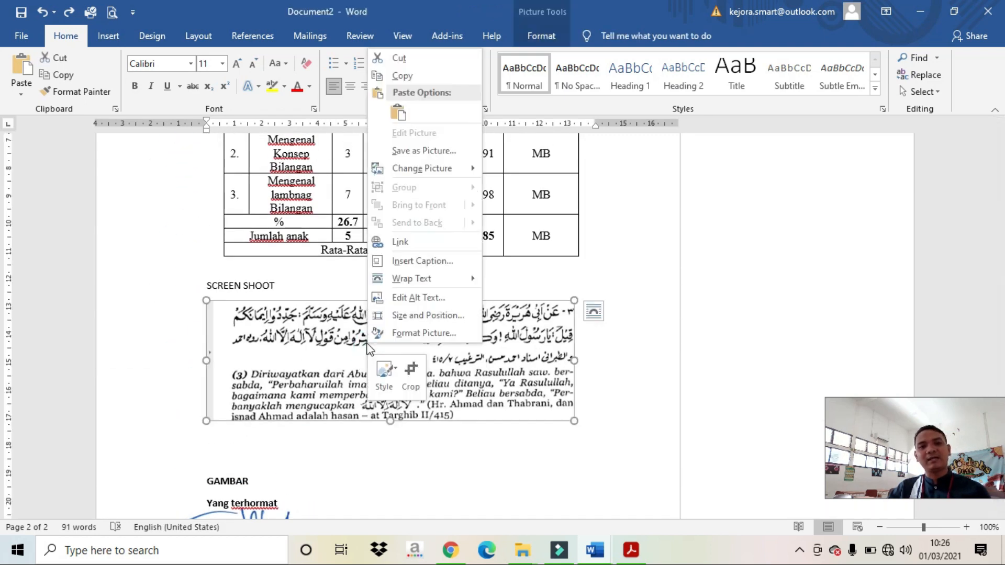
{"action": "left_click", "coordinate": [399, 75]}
{"action": "scroll", "coordinate": [445, 255], "scroll_direction": "down", "scroll_amount": 8}
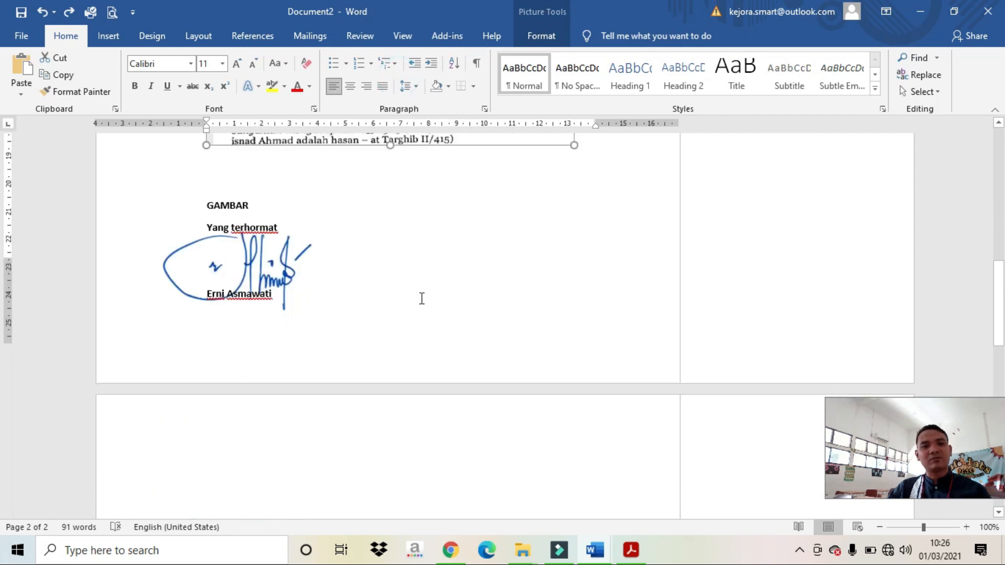
{"action": "left_click", "coordinate": [354, 466]}
{"action": "key", "text": "ctrl+v"}
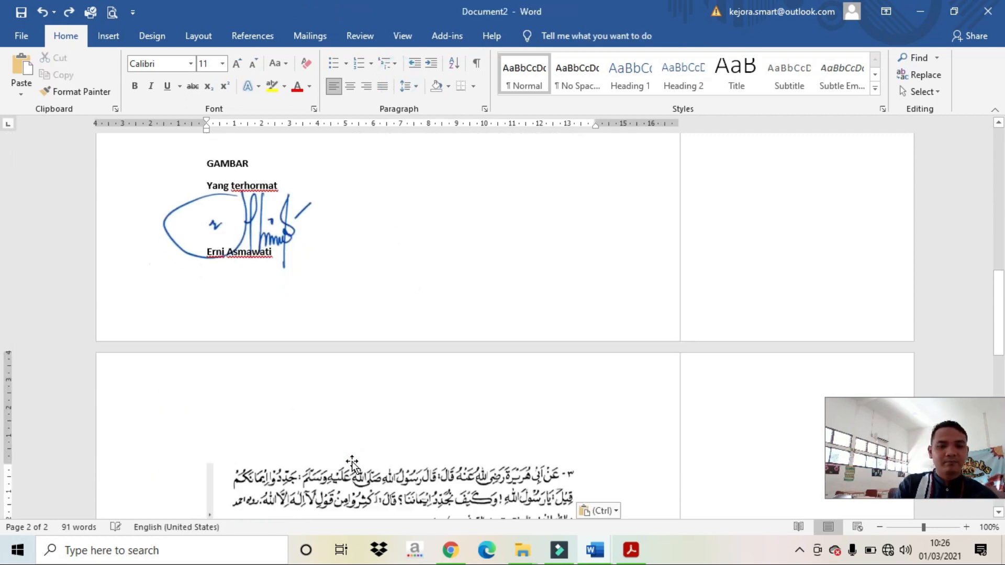
{"action": "left_click", "coordinate": [352, 461]}
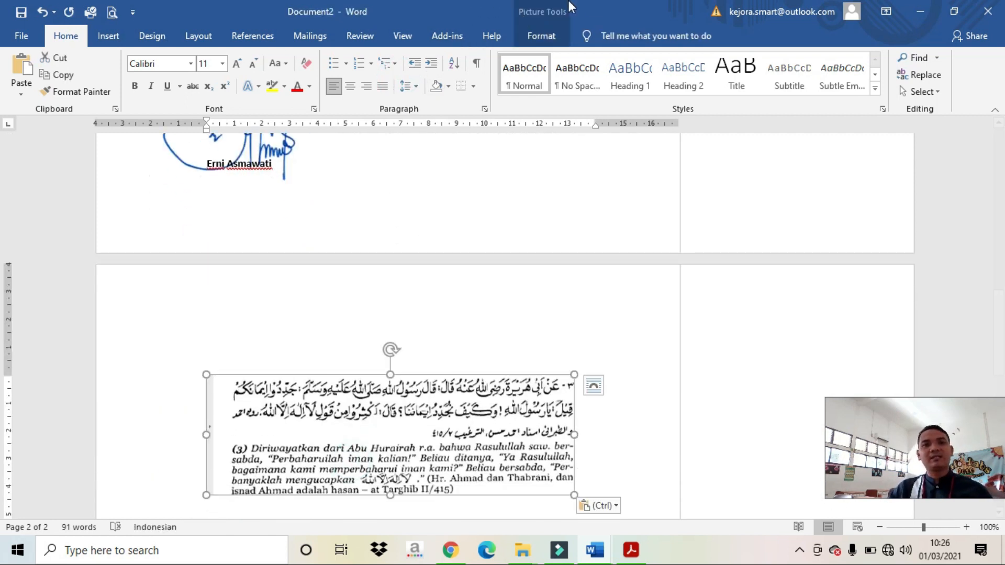
Step: Try oval and double-frame picture styles on the pasted screenshot, settling on a soft-edged style
{"action": "left_click", "coordinate": [545, 36]}
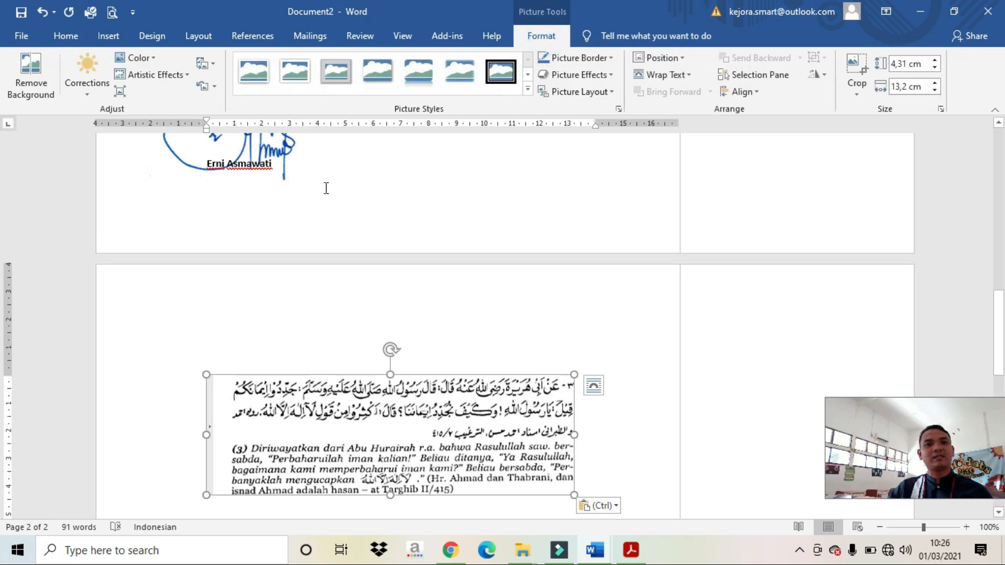
{"action": "left_click", "coordinate": [528, 89]}
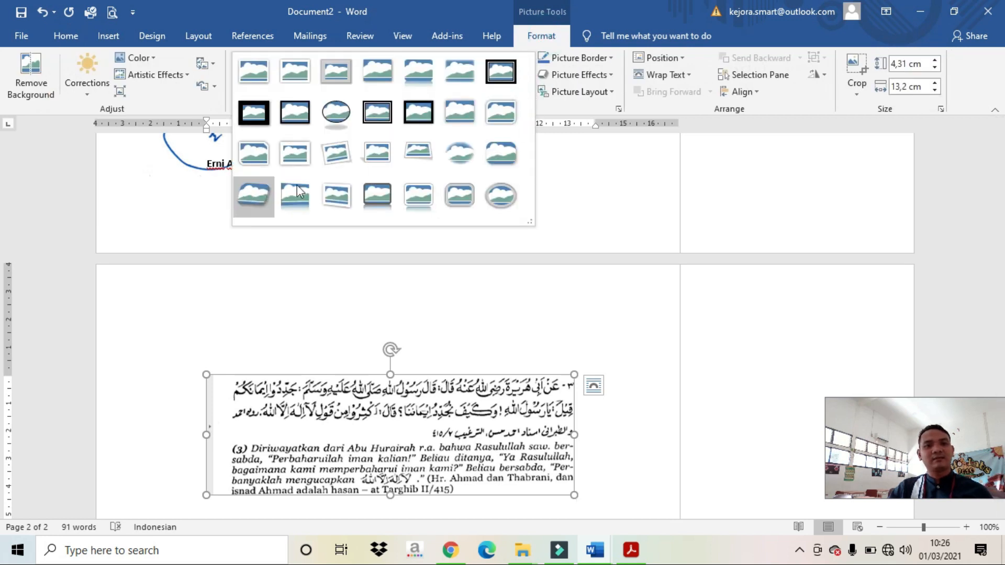
{"action": "left_click", "coordinate": [347, 112]}
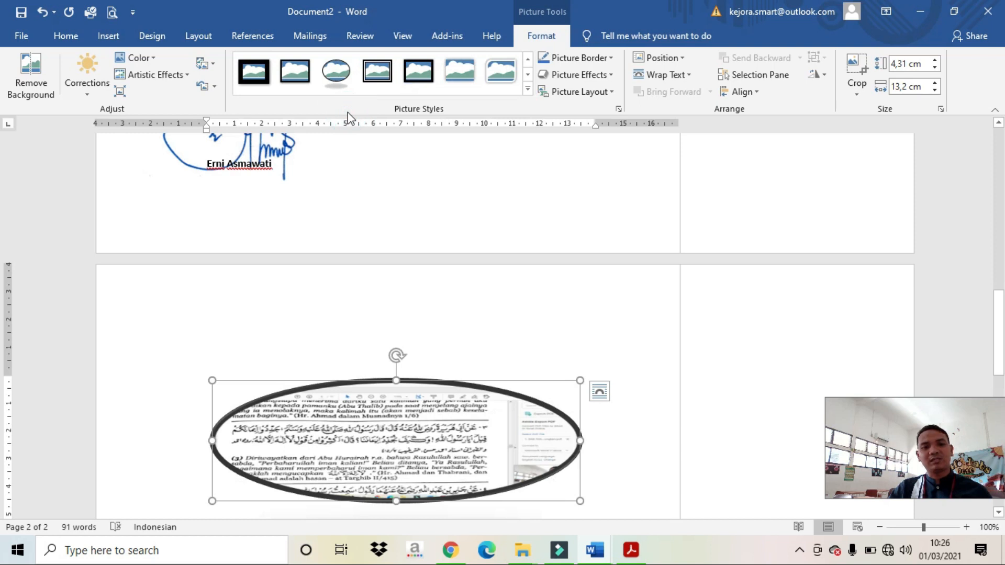
{"action": "left_click", "coordinate": [377, 71]}
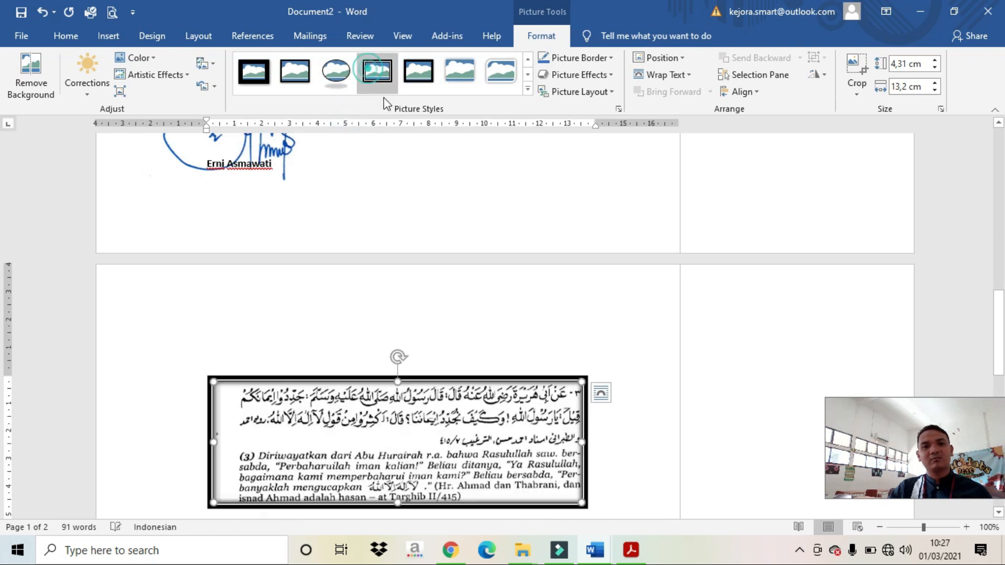
{"action": "left_click", "coordinate": [459, 70]}
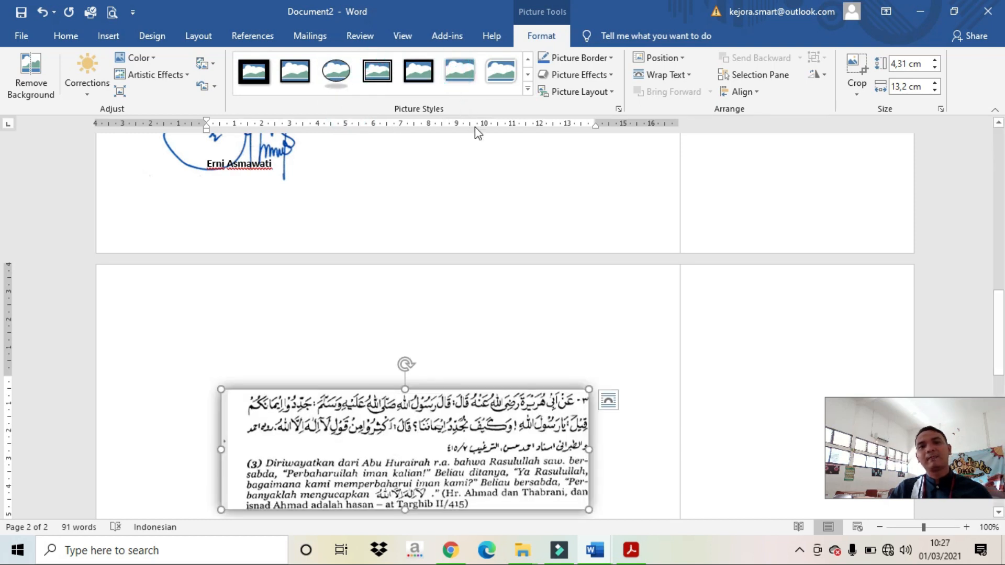
{"action": "scroll", "coordinate": [498, 406], "scroll_direction": "down", "scroll_amount": 1}
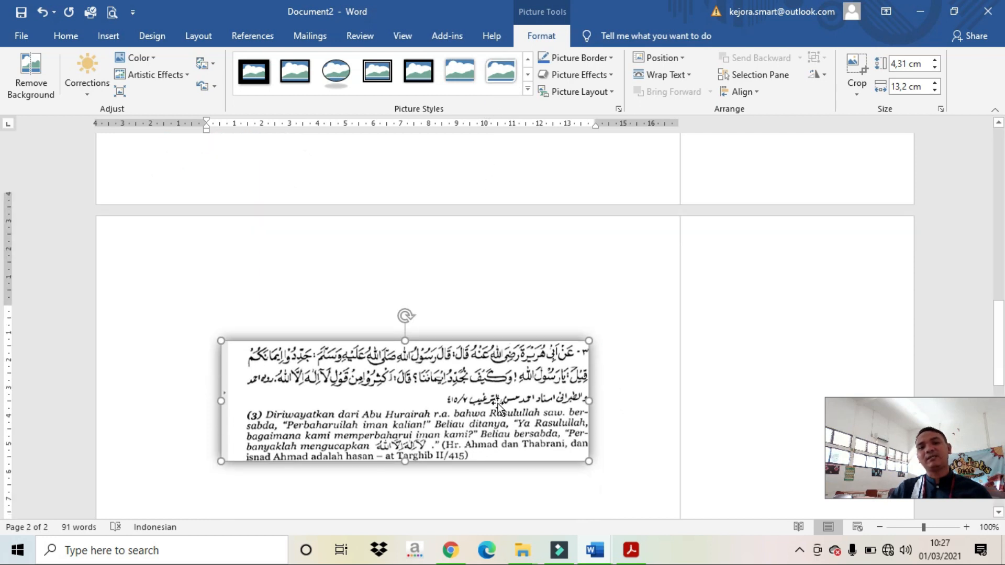
{"action": "scroll", "coordinate": [499, 406], "scroll_direction": "down", "scroll_amount": 3}
{"action": "left_click", "coordinate": [518, 425]}
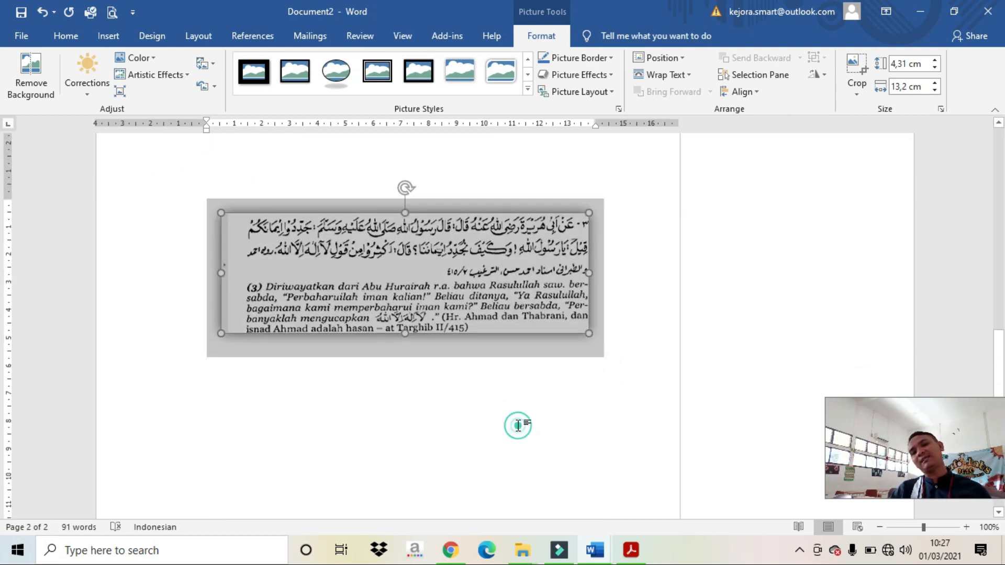
{"action": "left_click", "coordinate": [396, 191]}
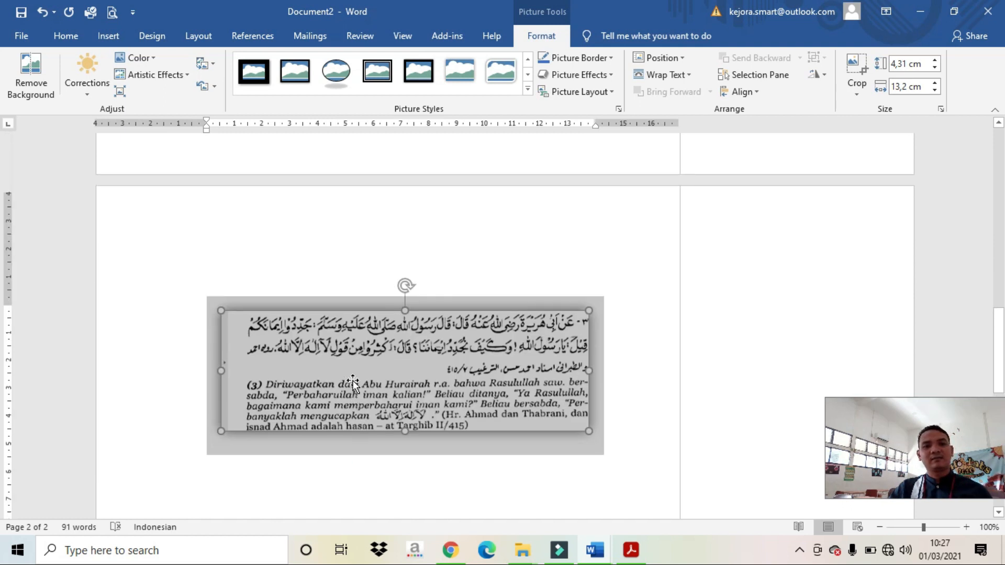
{"action": "scroll", "coordinate": [348, 406], "scroll_direction": "up", "scroll_amount": 2}
{"action": "left_click", "coordinate": [353, 381]}
Step: Delete the picture, undo three edits, and paste the hadith image onto page 2
{"action": "key", "text": "Delete"}
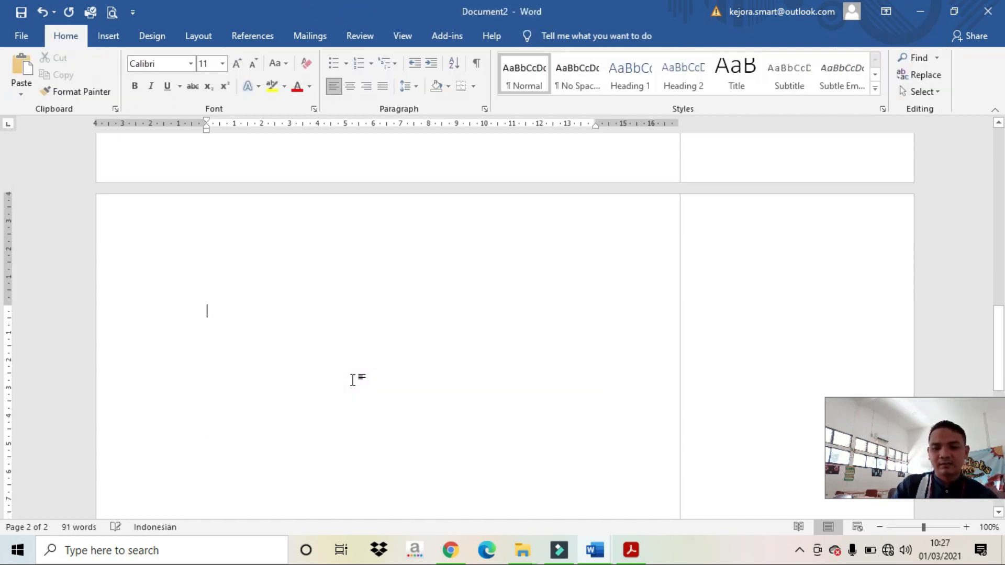
{"action": "key", "text": "ctrl+v"}
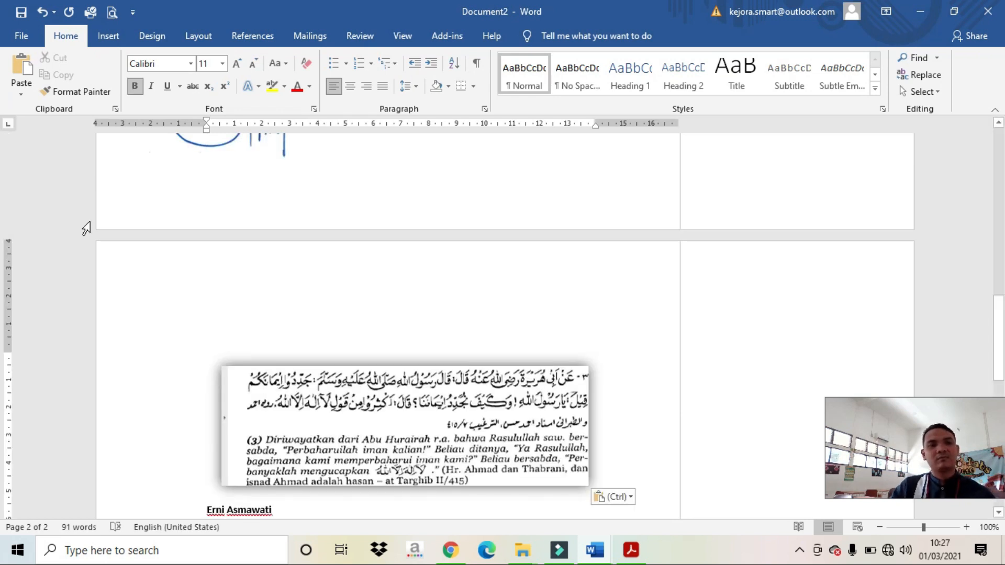
{"action": "left_click", "coordinate": [42, 12]}
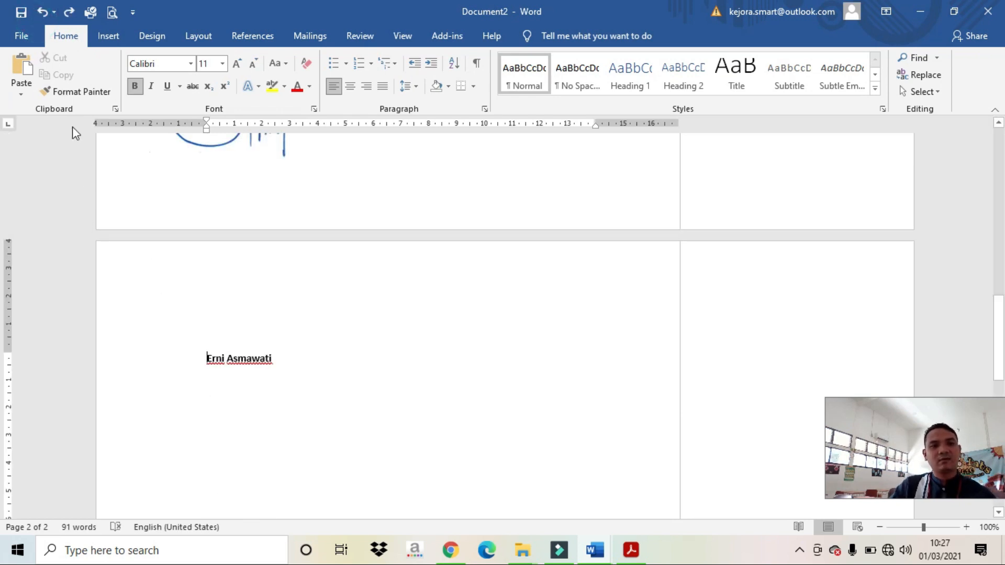
{"action": "left_click", "coordinate": [42, 11]}
{"action": "left_click", "coordinate": [42, 12]}
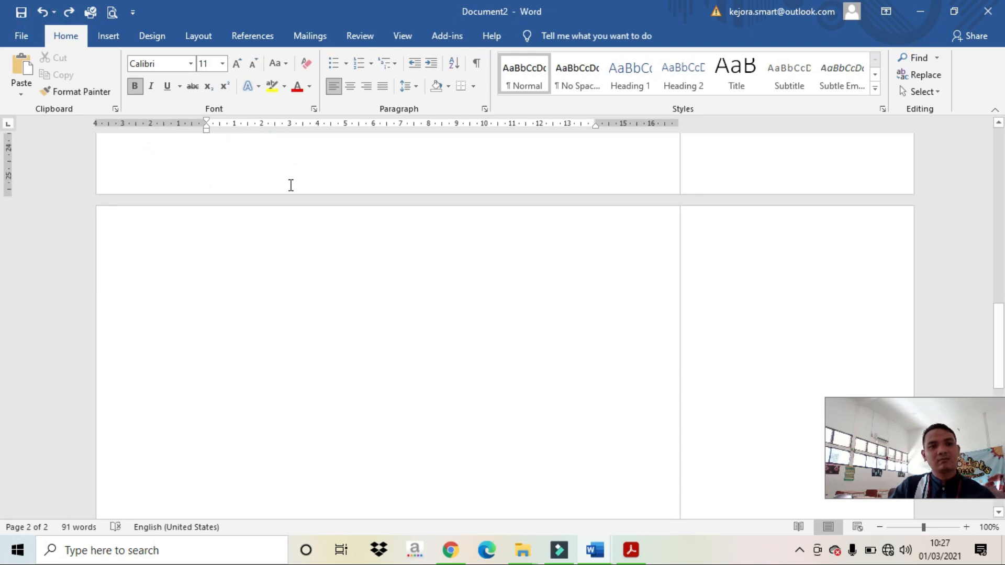
{"action": "scroll", "coordinate": [293, 178], "scroll_direction": "up", "scroll_amount": 1}
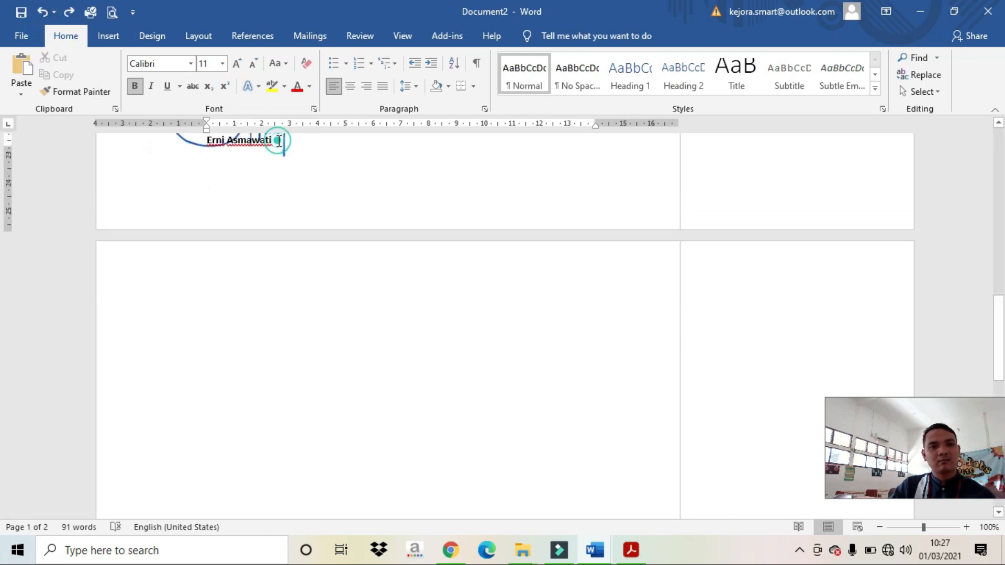
{"action": "key", "text": "Return"}
{"action": "key", "text": "Return"}
{"action": "key", "text": "Return"}
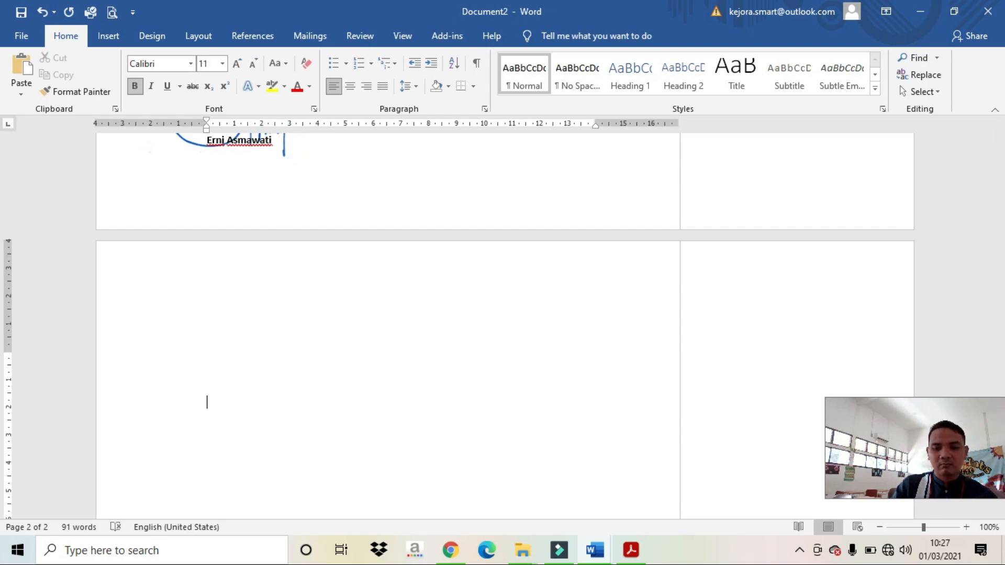
{"action": "key", "text": "ctrl+v"}
Step: Switch to the RENCANA BAHAN AJAR & KONTRAK KULIAH AKM document window
{"action": "scroll", "coordinate": [261, 226], "scroll_direction": "down", "scroll_amount": 2}
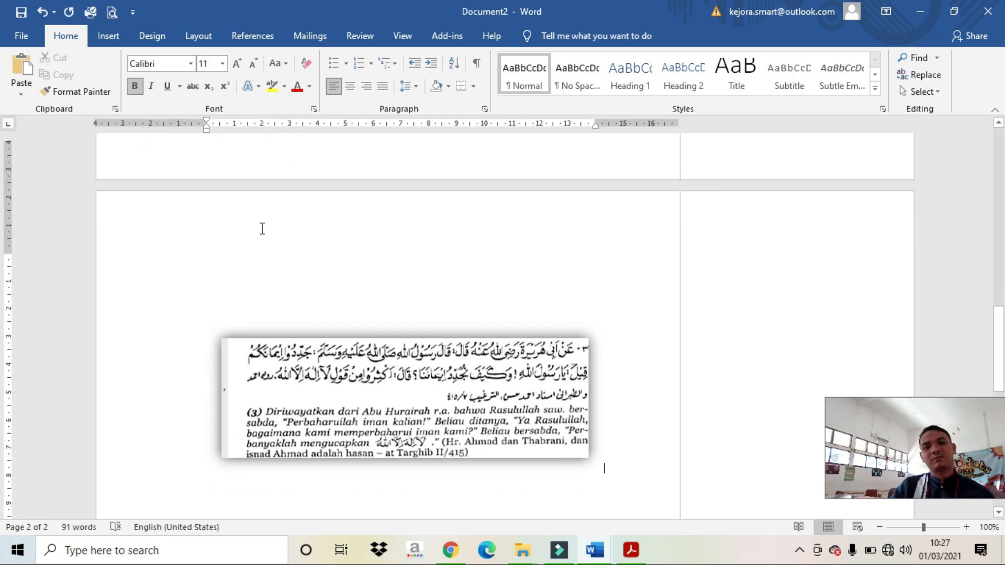
{"action": "mouse_move", "coordinate": [595, 550]}
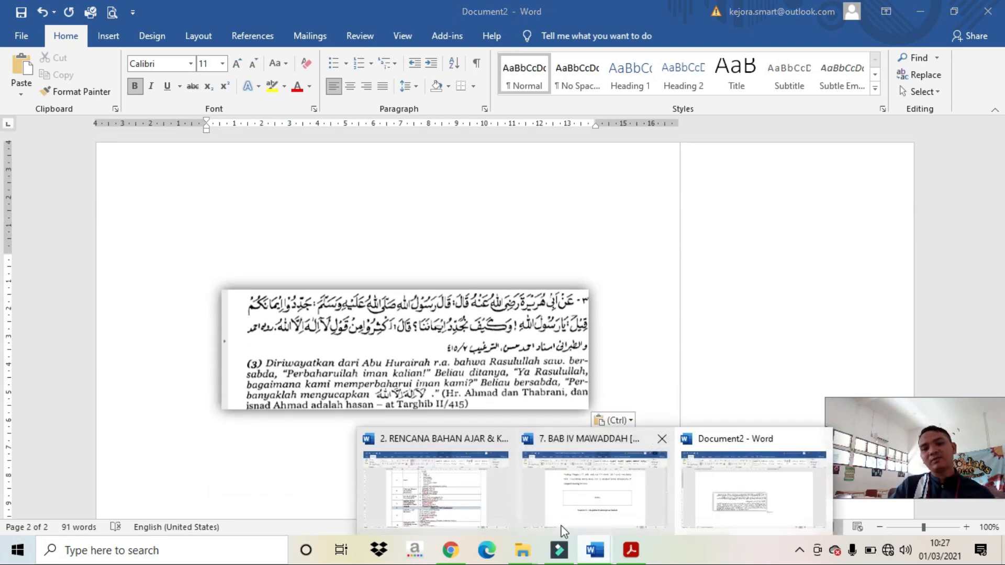
{"action": "left_click", "coordinate": [446, 482]}
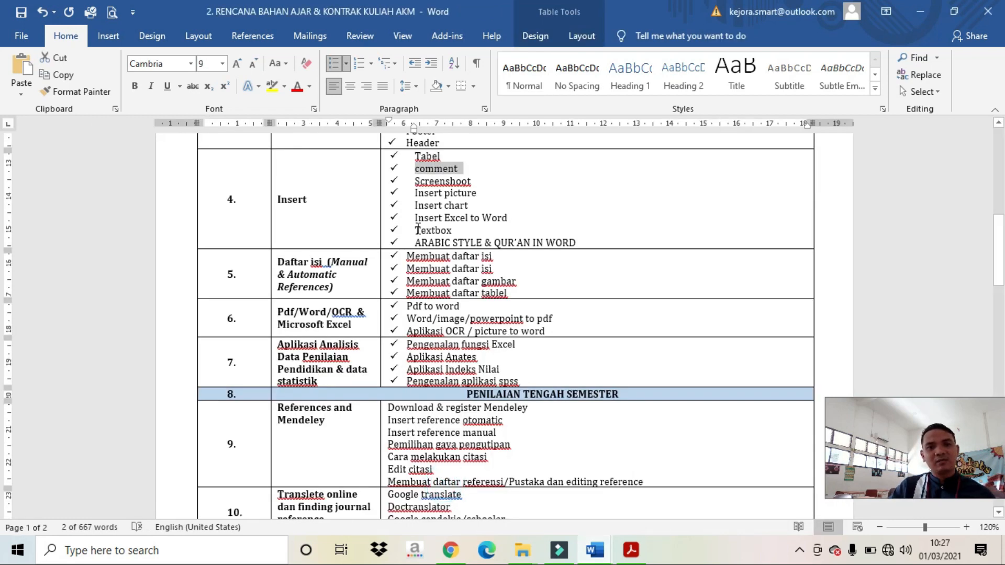
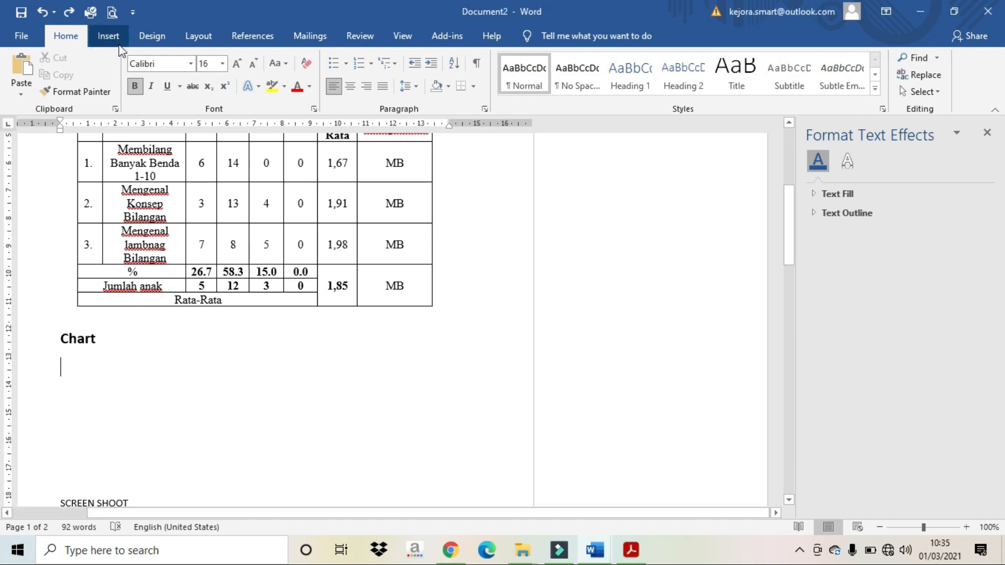
Step: Insert a Clustered Column chart from the Insert tab's Chart dialog beneath the Chart heading
{"action": "left_click", "coordinate": [108, 37]}
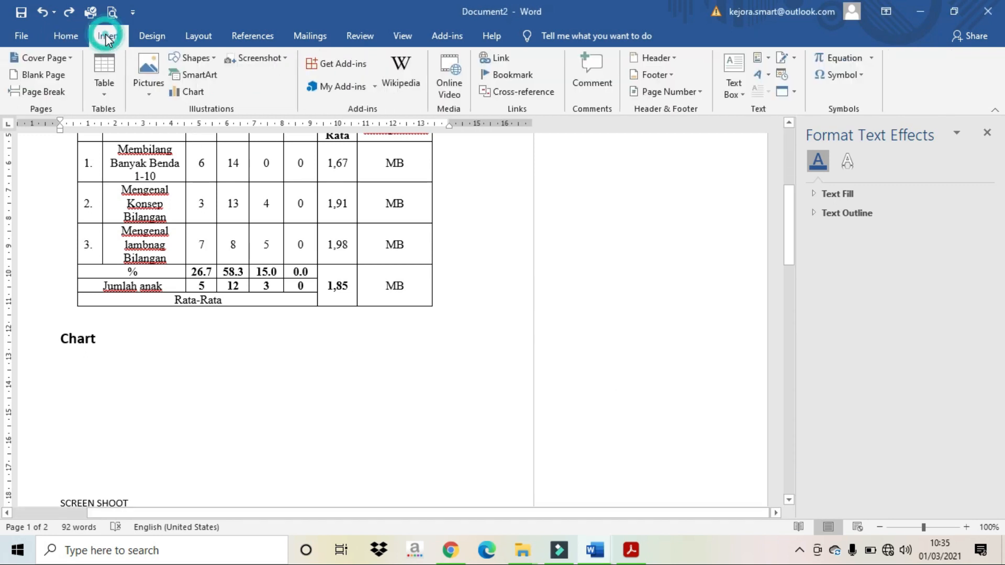
{"action": "left_click", "coordinate": [183, 92]}
{"action": "left_click", "coordinate": [440, 219]}
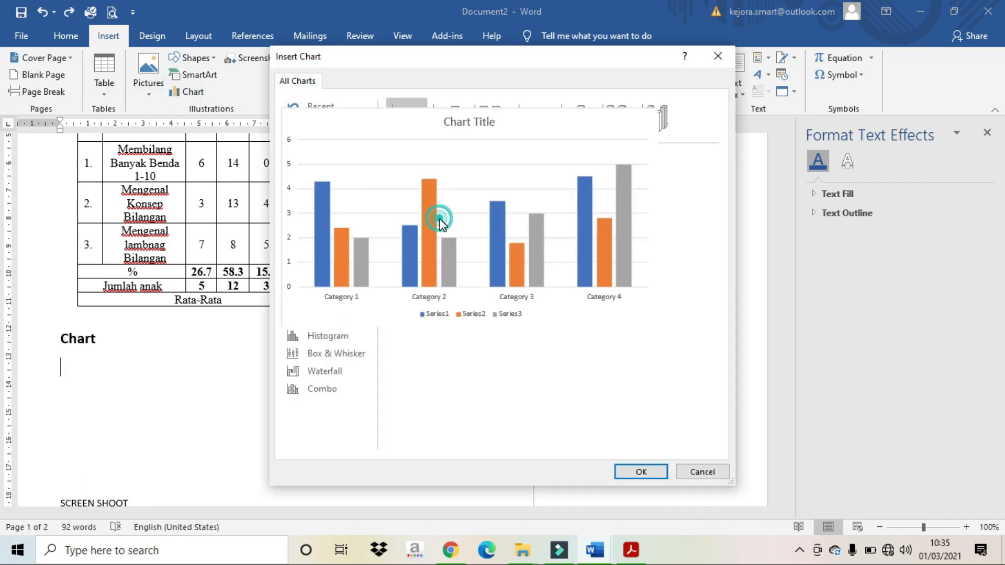
{"action": "left_click", "coordinate": [636, 473]}
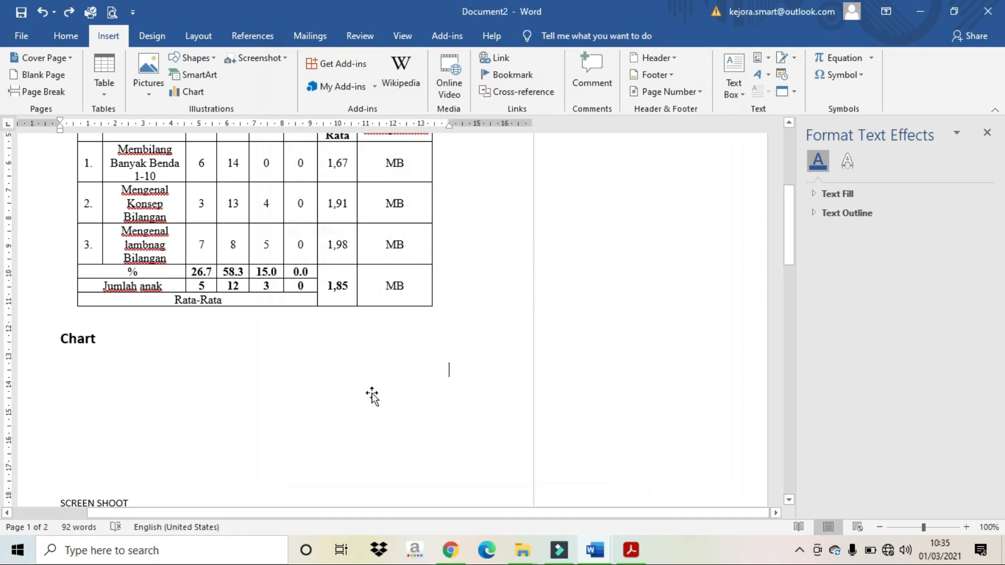
Step: Close the small data sheet and open the chart's Series 1–3 sample data in full Excel
{"action": "left_click", "coordinate": [350, 373]}
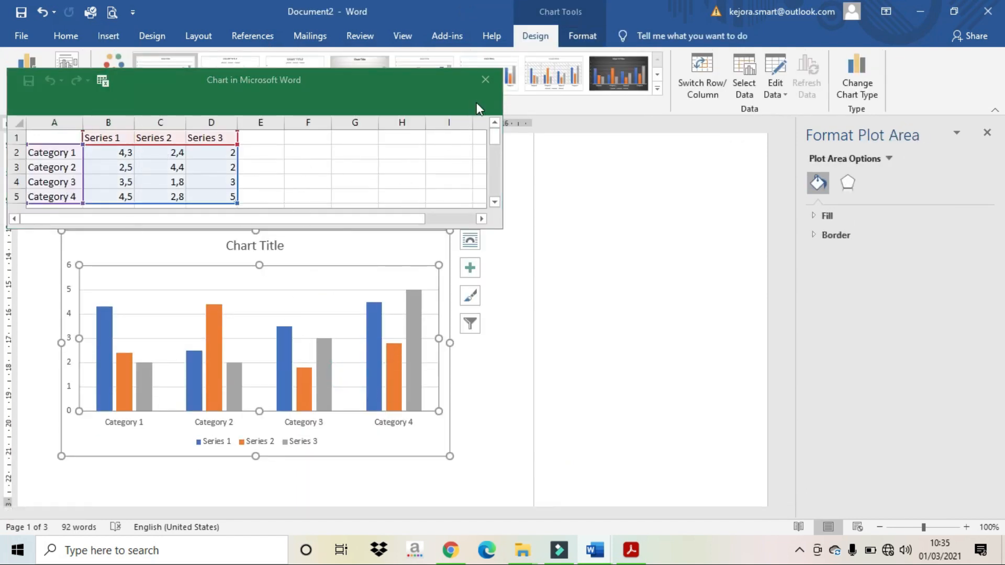
{"action": "left_click", "coordinate": [485, 81]}
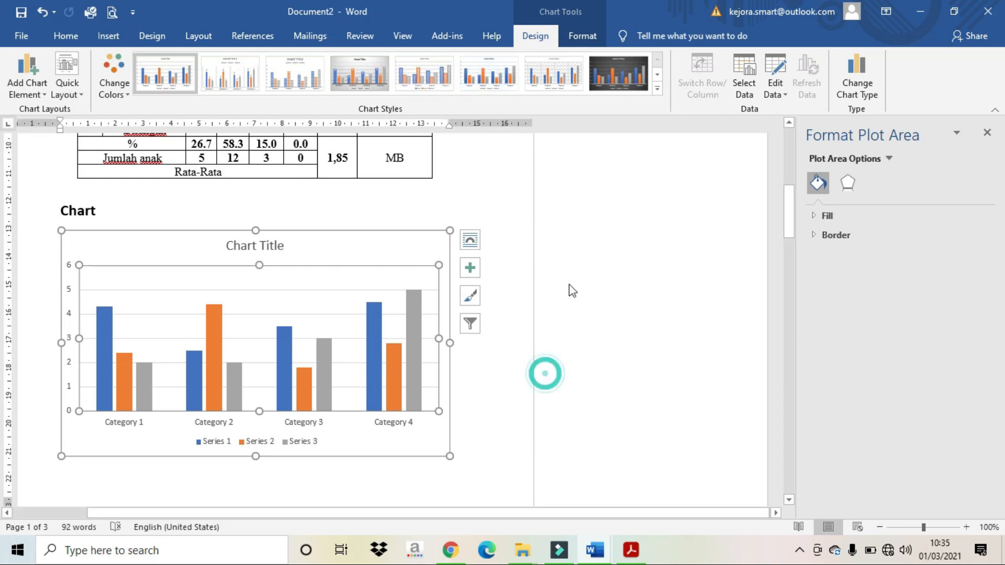
{"action": "left_click", "coordinate": [774, 94]}
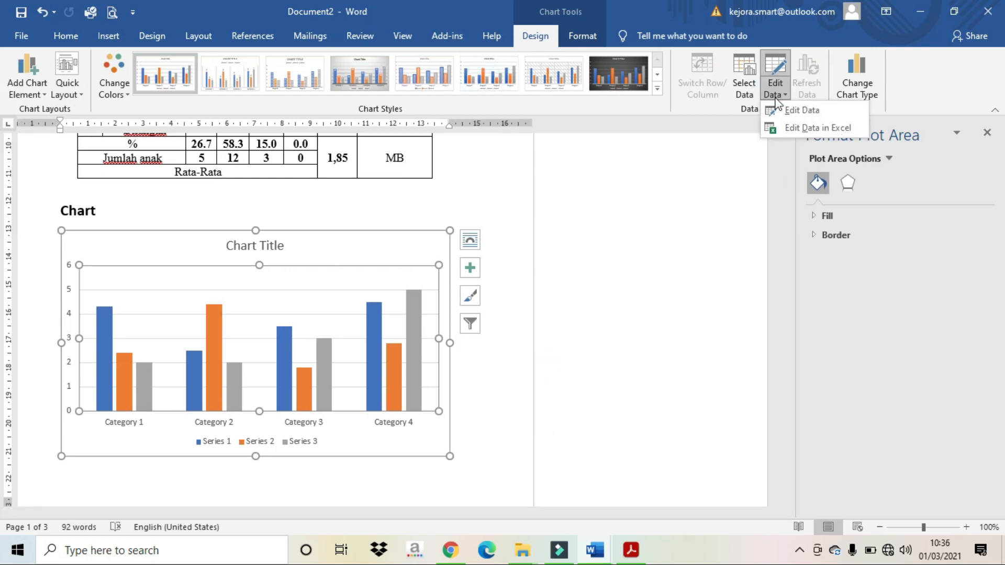
{"action": "left_click", "coordinate": [787, 127]}
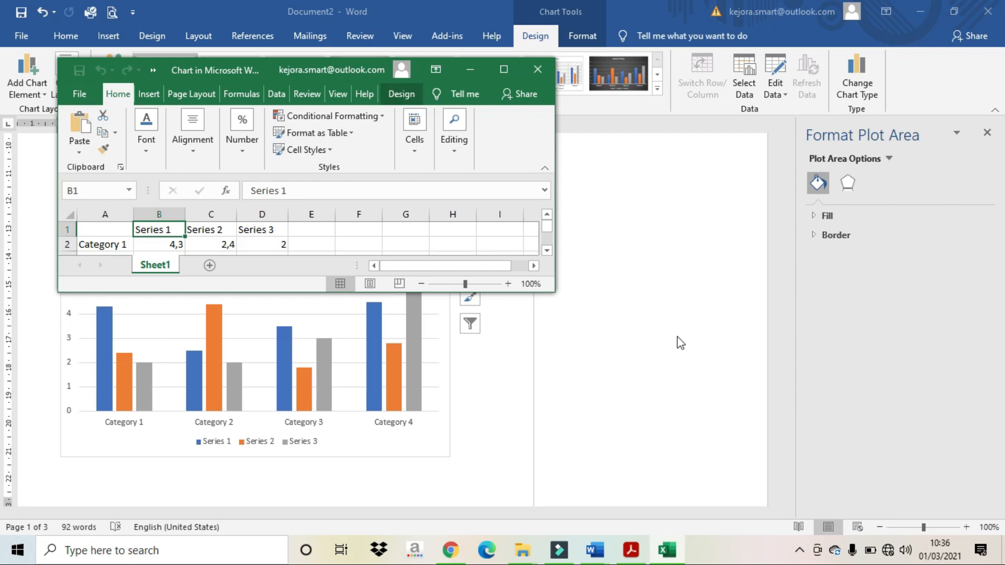
Step: Maximize Excel and delete the Series 2–3 columns and the Category 4 row
{"action": "left_click", "coordinate": [507, 68]}
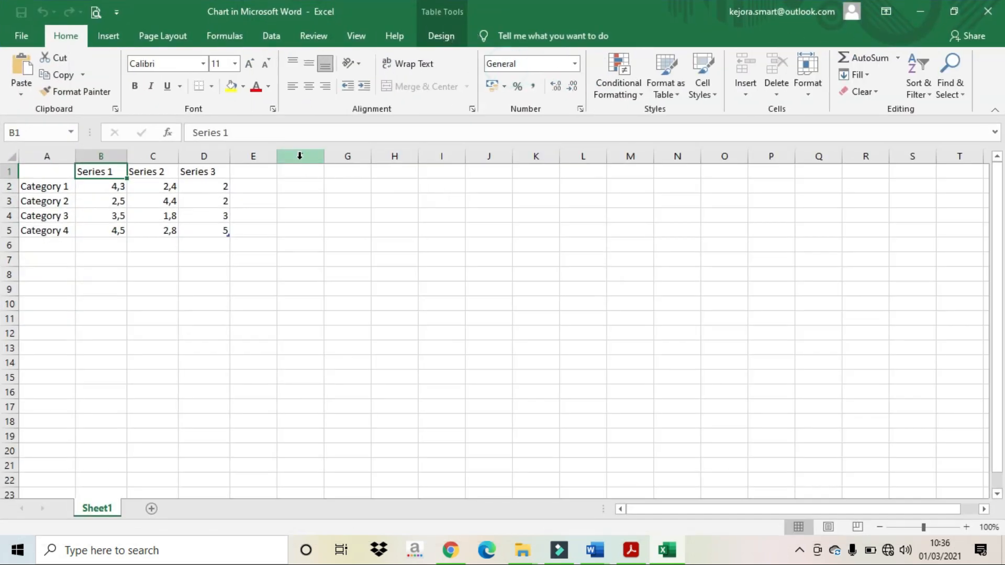
{"action": "left_click_drag", "start_coordinate": [160, 156], "coordinate": [202, 157]}
{"action": "left_click", "coordinate": [776, 71]}
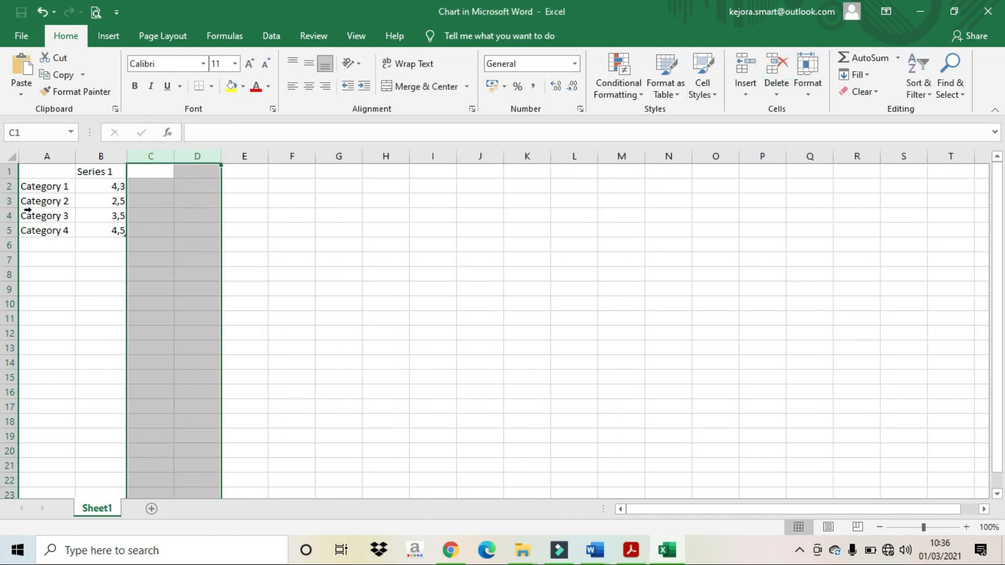
{"action": "left_click", "coordinate": [11, 229]}
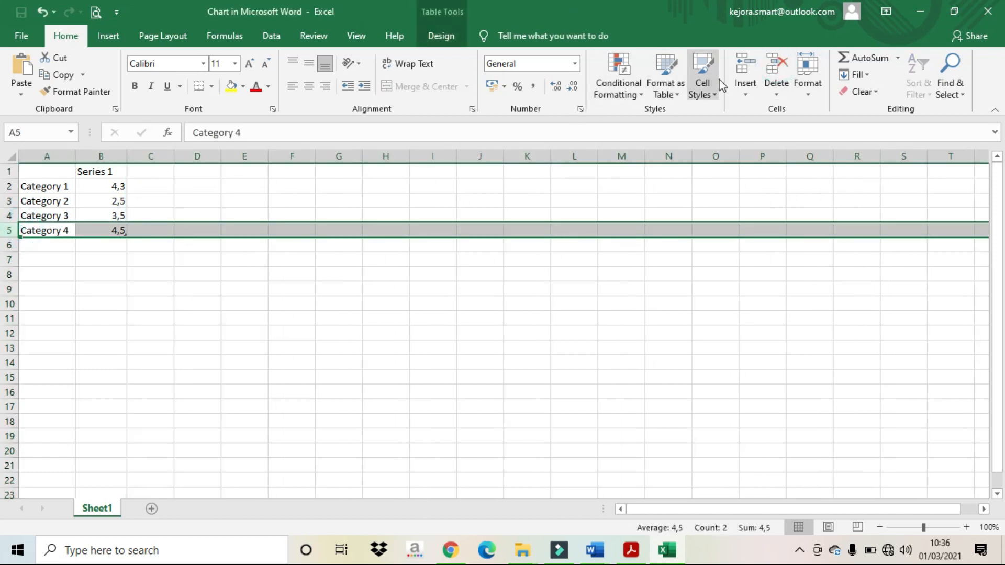
{"action": "left_click", "coordinate": [777, 71]}
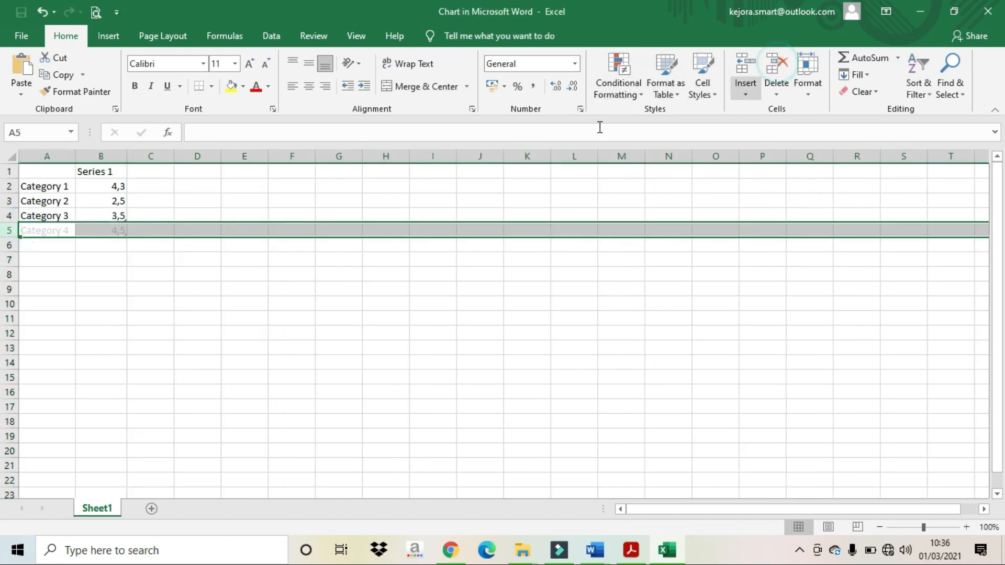
Step: Rename the three categories to A1, A2 and A3, then return to Word
{"action": "left_click", "coordinate": [36, 187]}
{"action": "type", "text": "a1"}
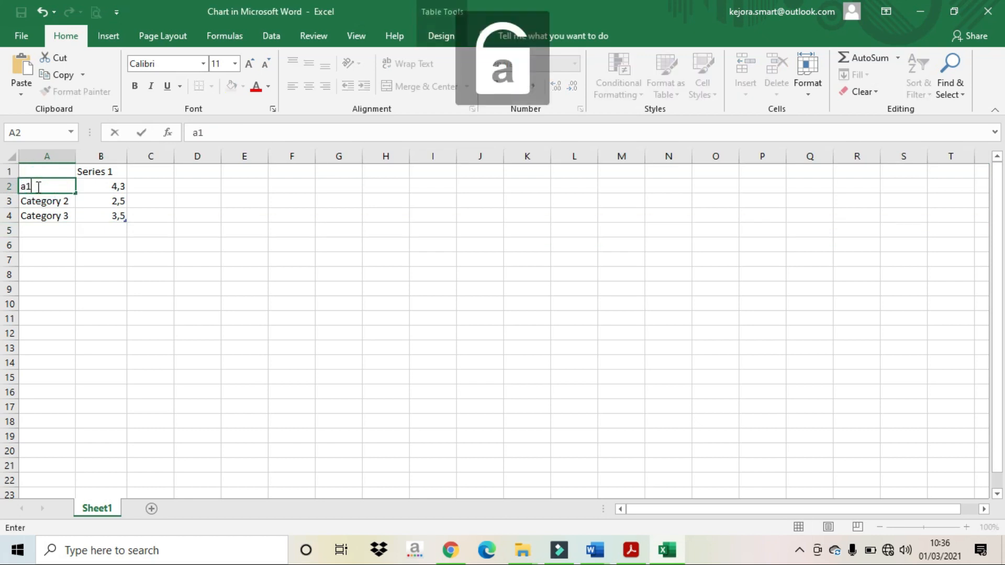
{"action": "key", "text": "BackSpace"}
{"action": "key", "text": "Caps_Lock"}
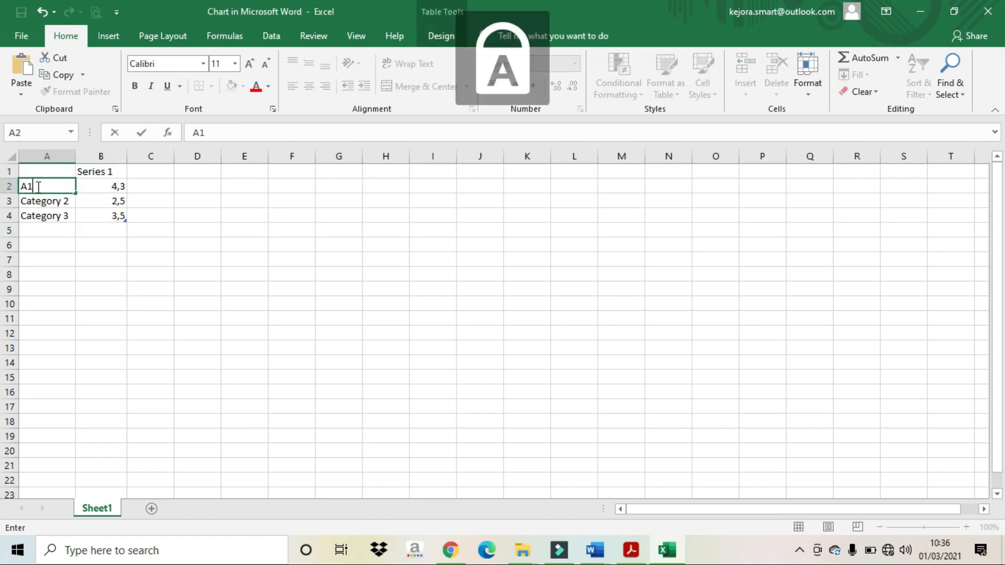
{"action": "key", "text": "Return"}
{"action": "type", "text": "A2"}
{"action": "key", "text": "Return"}
{"action": "type", "text": "A3"}
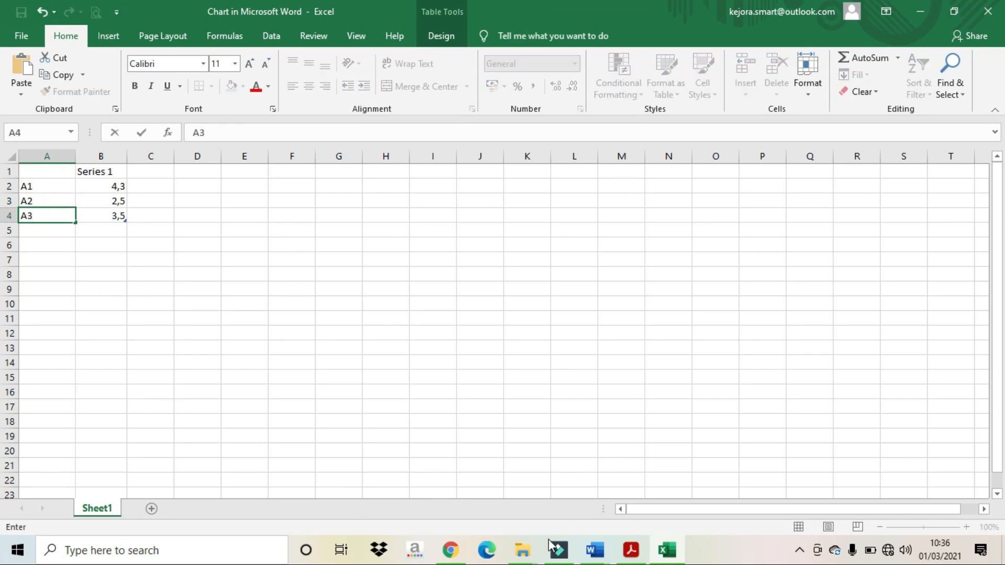
{"action": "left_click", "coordinate": [595, 550]}
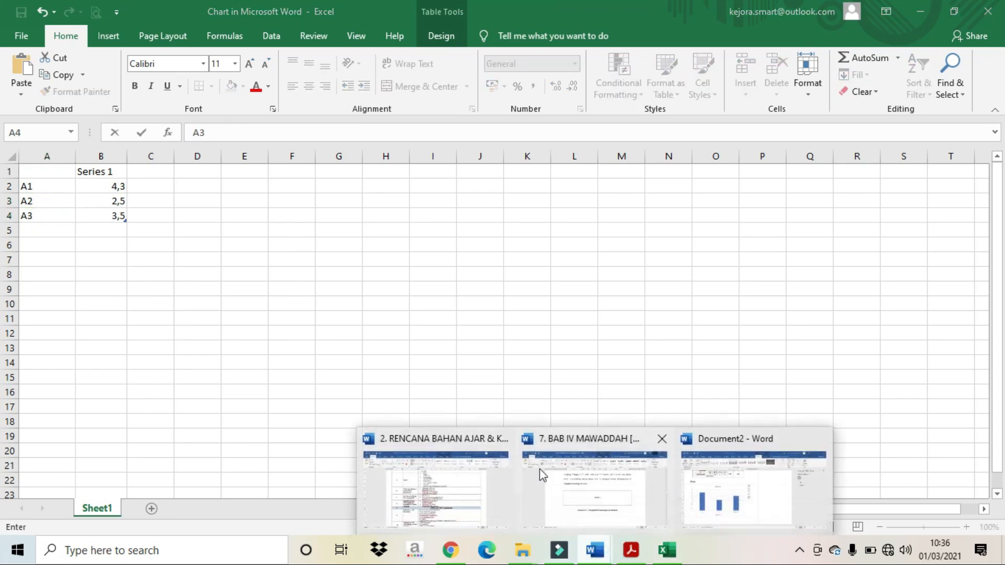
{"action": "left_click", "coordinate": [701, 493]}
Step: Copy the table's Rata-Rata values 1,67, 1,91 and 1,98 into Excel cells B2:B4
{"action": "scroll", "coordinate": [306, 204], "scroll_direction": "up", "scroll_amount": 5}
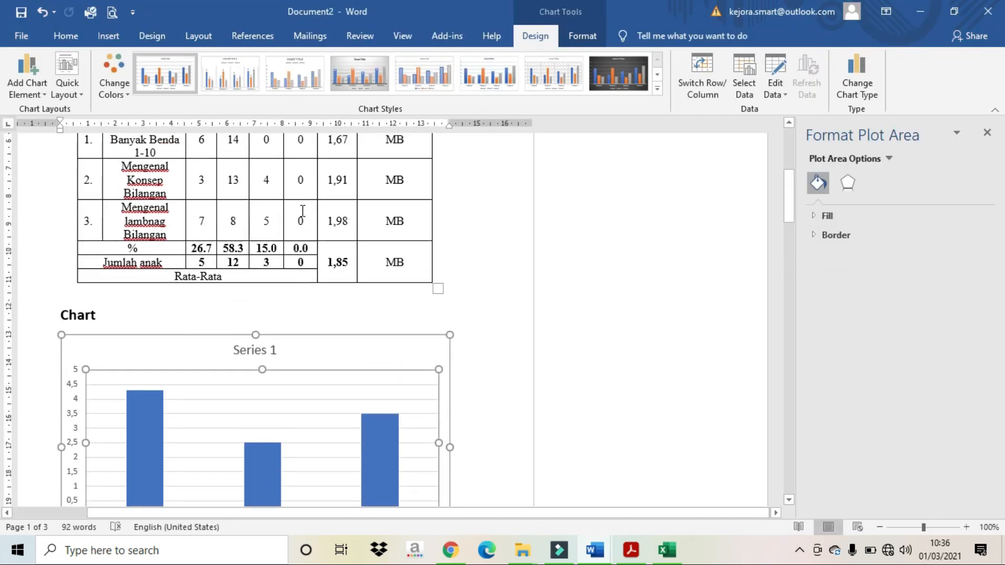
{"action": "left_click_drag", "start_coordinate": [336, 208], "coordinate": [337, 288]}
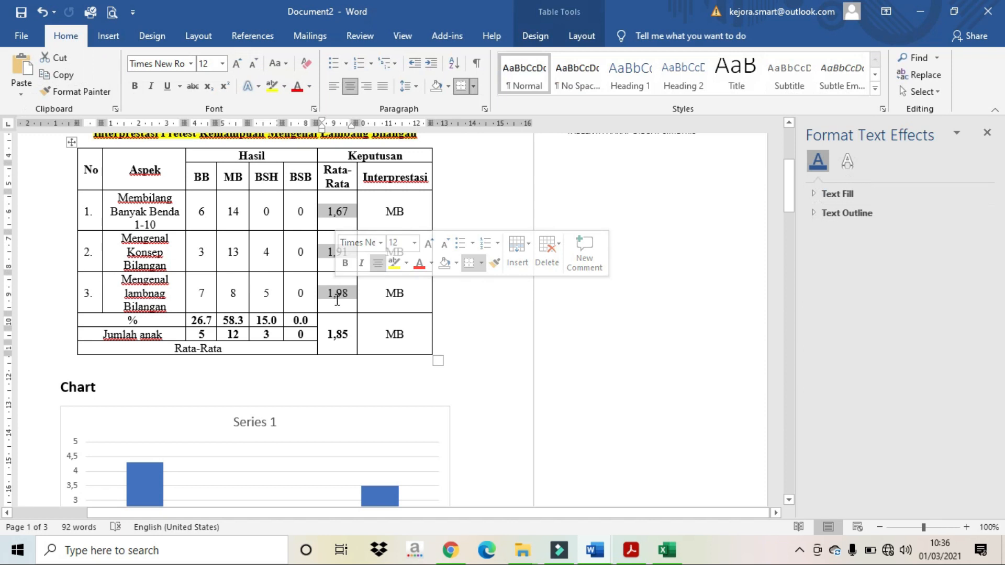
{"action": "right_click", "coordinate": [338, 299]}
{"action": "left_click", "coordinate": [367, 328]}
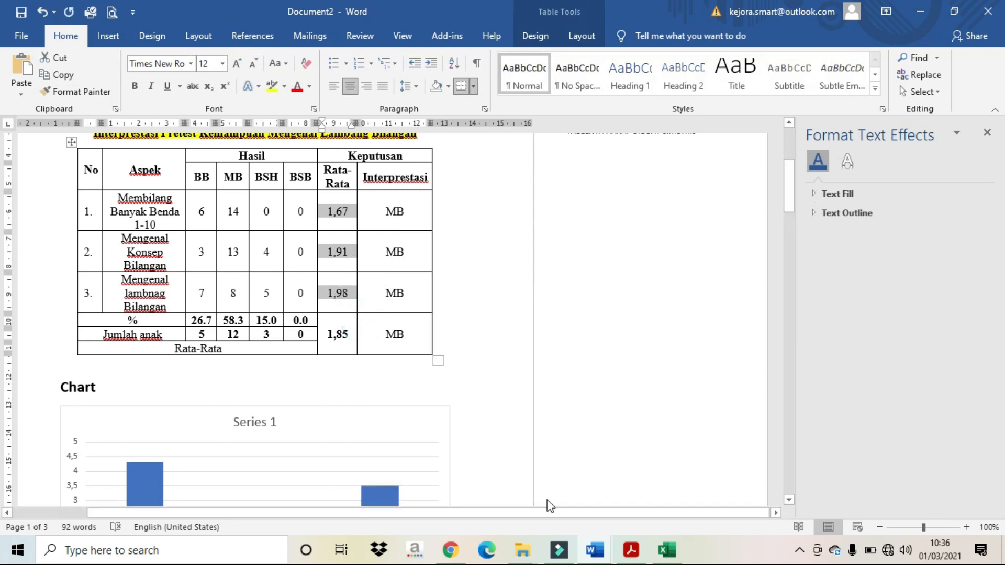
{"action": "left_click", "coordinate": [676, 553]}
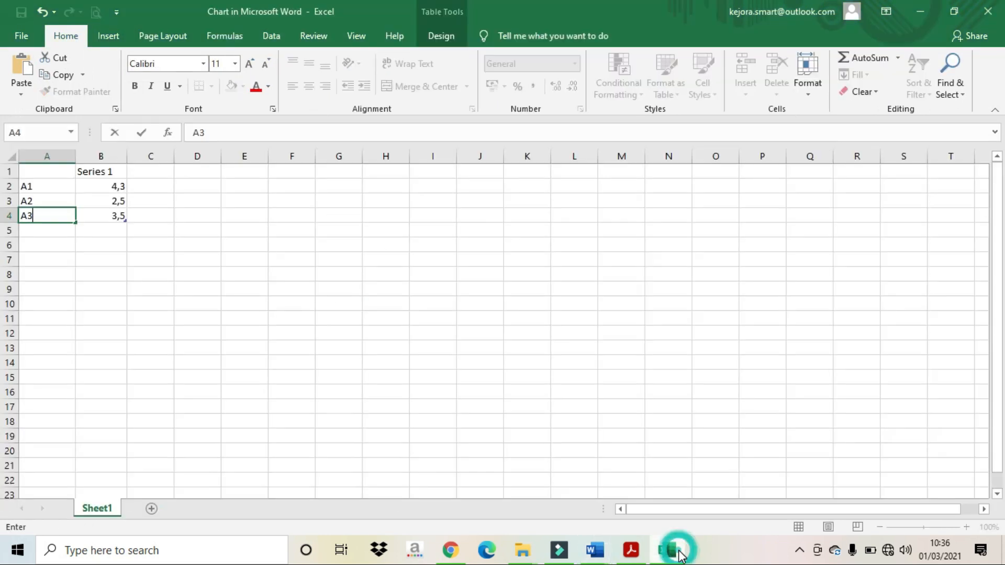
{"action": "left_click", "coordinate": [113, 189]}
{"action": "key", "text": "ctrl+v"}
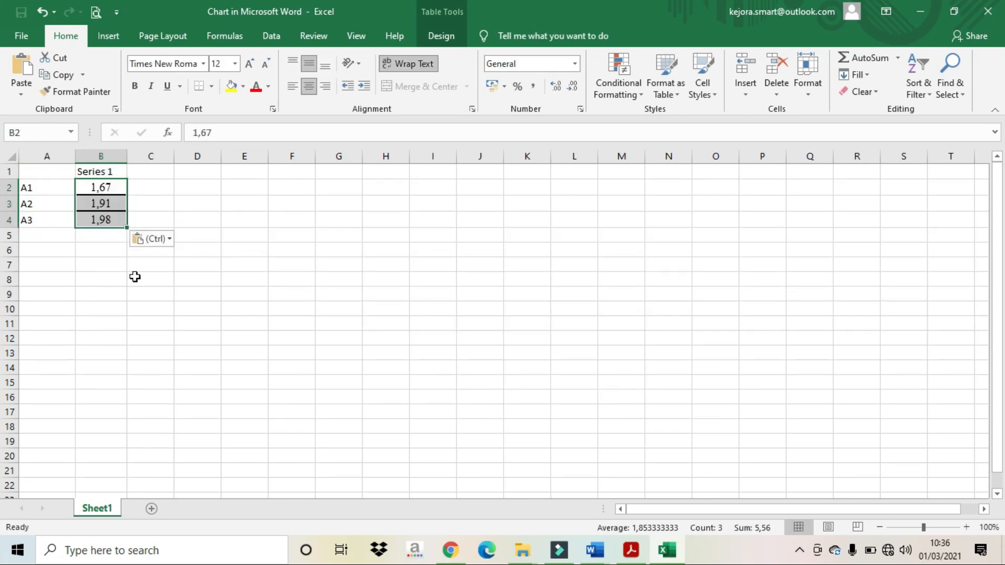
{"action": "left_click", "coordinate": [149, 291]}
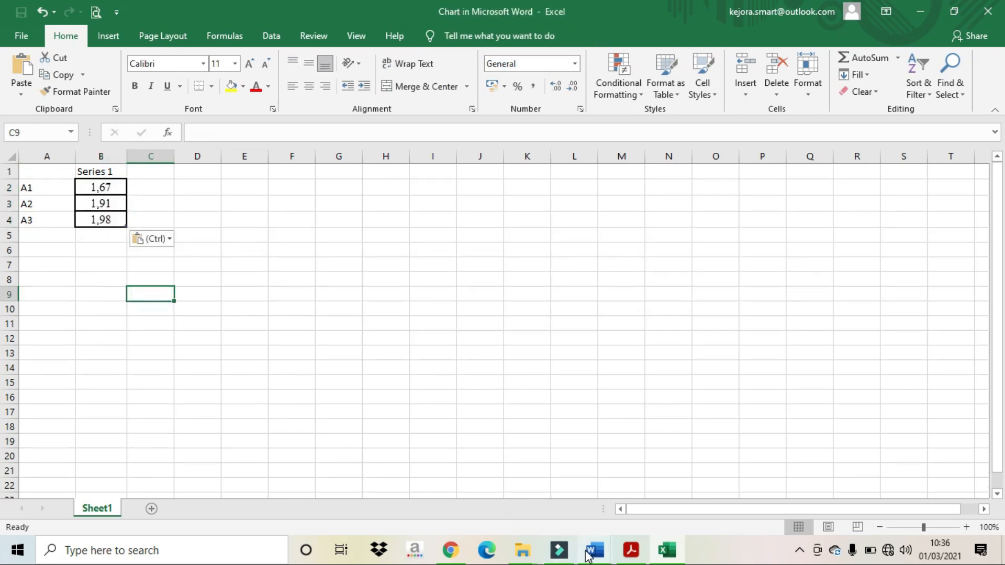
{"action": "left_click", "coordinate": [588, 554]}
{"action": "left_click", "coordinate": [698, 518]}
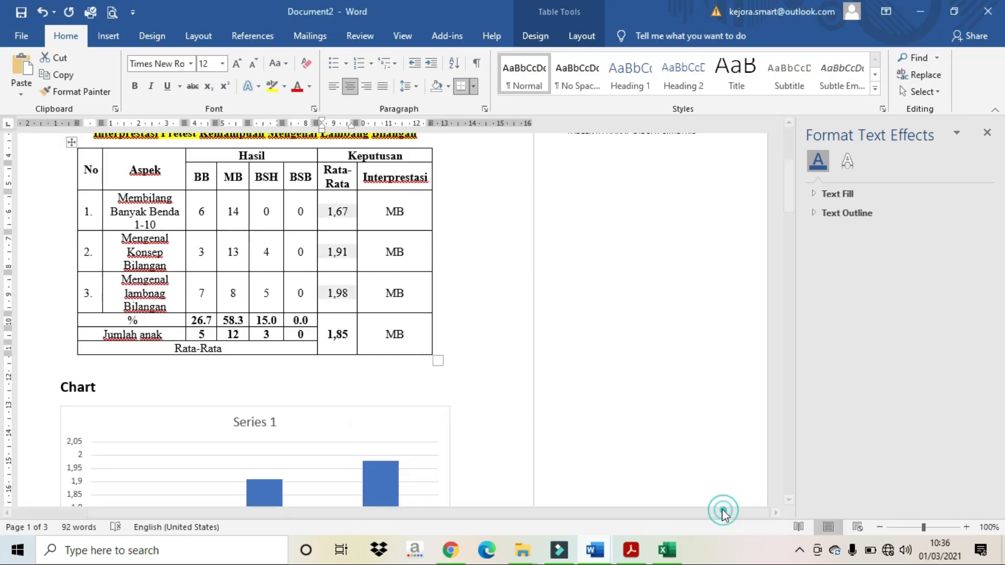
Step: Type 'Keterangan:' below the chart and start an 'A1' line on the next page
{"action": "scroll", "coordinate": [253, 318], "scroll_direction": "down", "scroll_amount": 5}
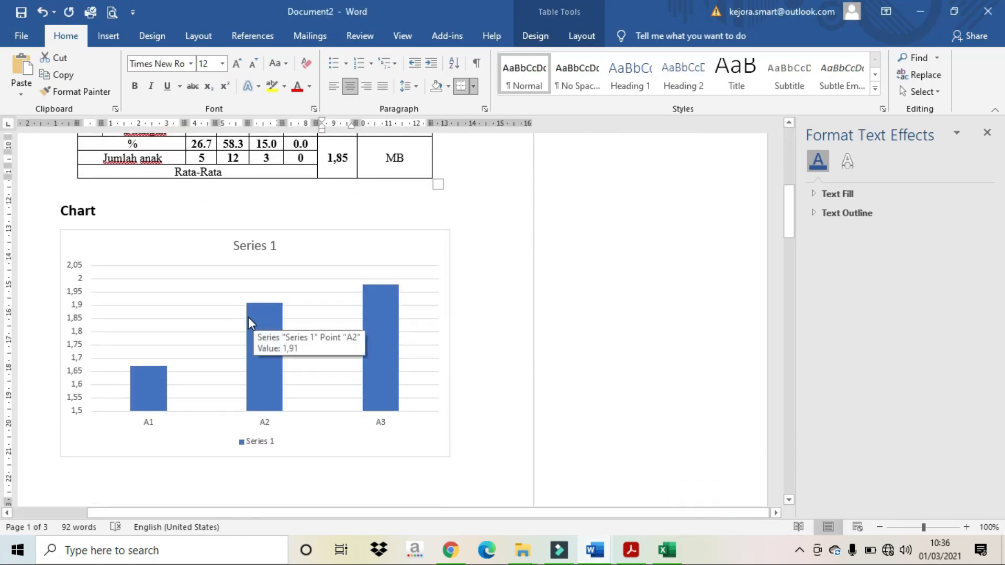
{"action": "scroll", "coordinate": [248, 320], "scroll_direction": "down", "scroll_amount": 3}
{"action": "left_click", "coordinate": [190, 348]}
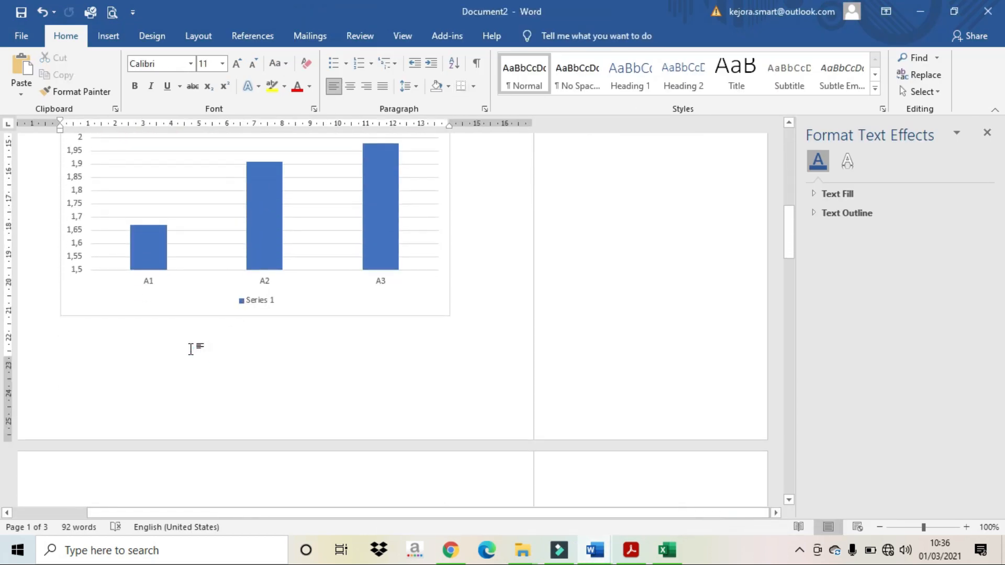
{"action": "type", "text": "kETERAN"}
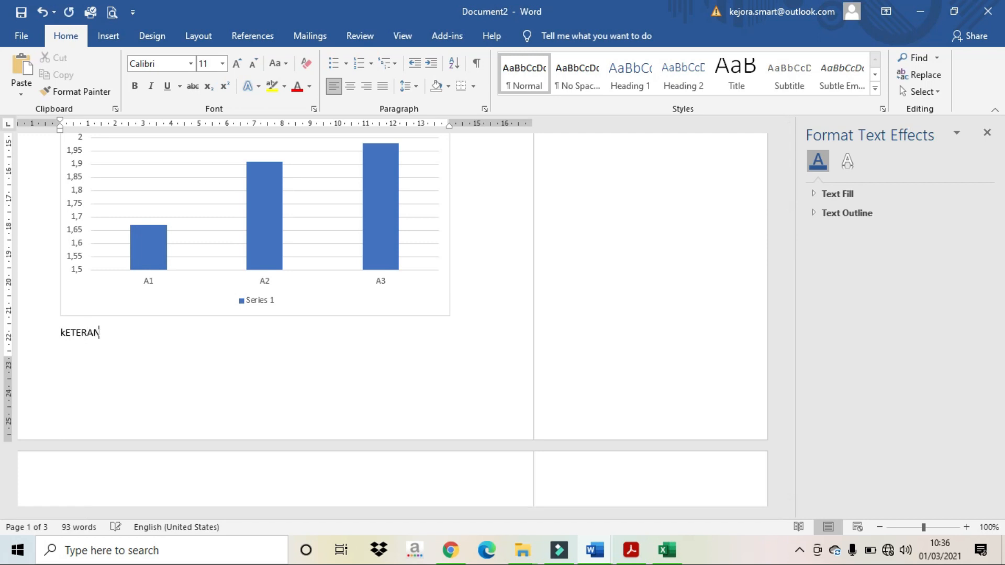
{"action": "type", "text": "GAN:"}
{"action": "scroll", "coordinate": [392, 262], "scroll_direction": "down", "scroll_amount": 2}
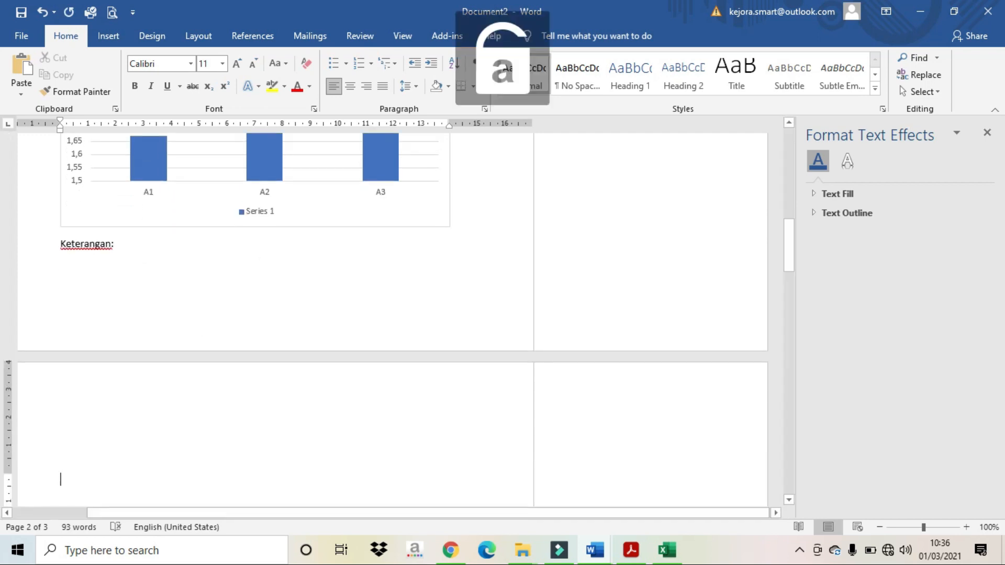
{"action": "type", "text": "a"}
{"action": "key", "text": "Caps_Lock"}
{"action": "type", "text": "1 ;"}
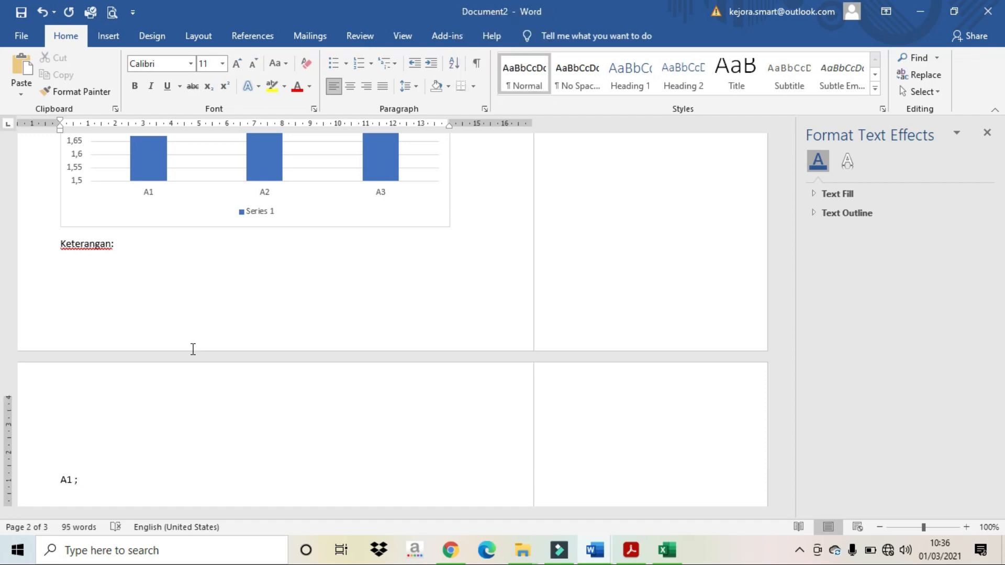
Step: Select the Aspek cells in the results table above
{"action": "scroll", "coordinate": [193, 348], "scroll_direction": "up", "scroll_amount": 10}
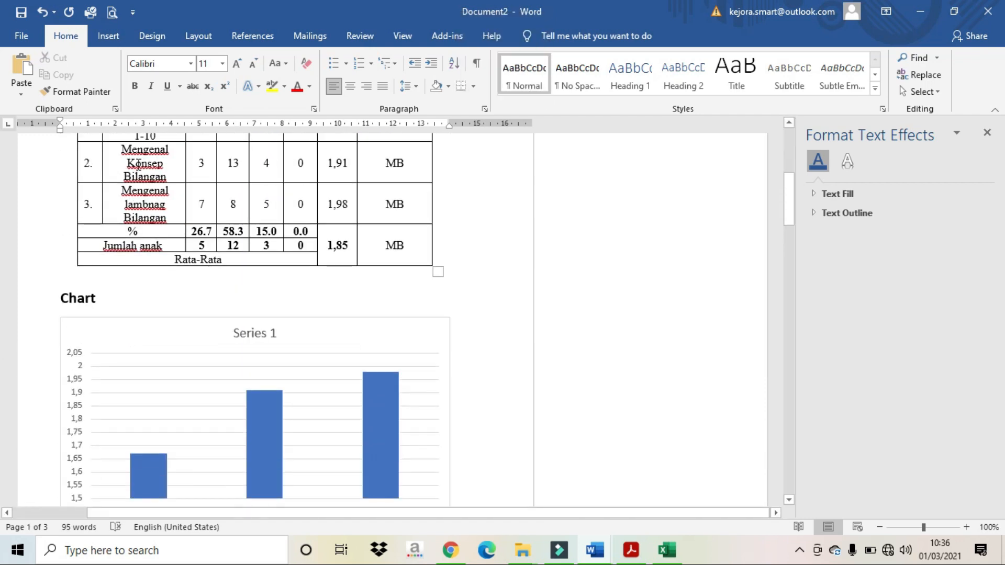
{"action": "scroll", "coordinate": [145, 163], "scroll_direction": "up", "scroll_amount": 2}
{"action": "left_click_drag", "start_coordinate": [127, 178], "coordinate": [141, 274]}
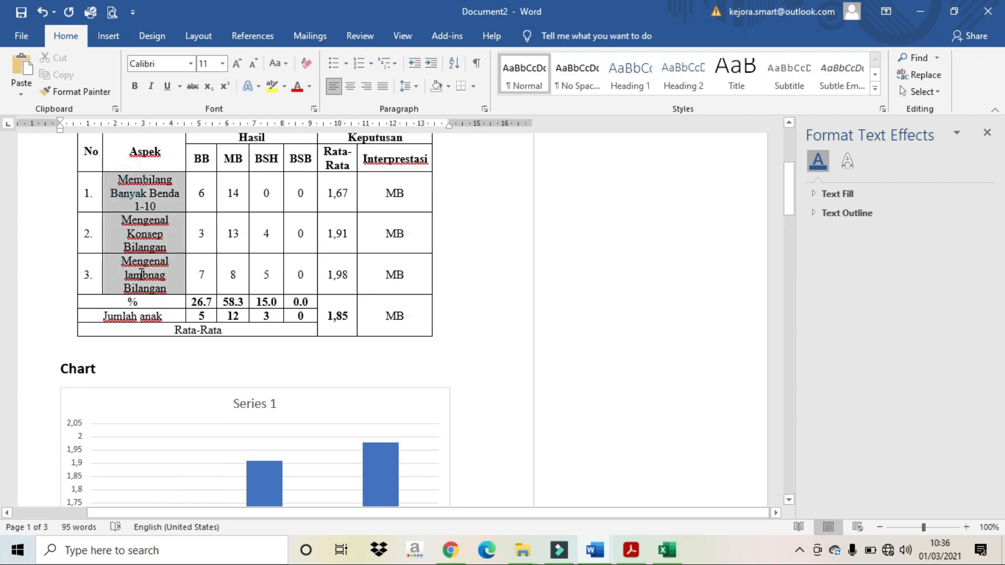
Step: Paste the copied Aspek cells over the A1 line, keeping text only
{"action": "right_click", "coordinate": [141, 273]}
{"action": "key", "text": "Escape"}
{"action": "scroll", "coordinate": [172, 274], "scroll_direction": "down", "scroll_amount": 5}
{"action": "scroll", "coordinate": [171, 273], "scroll_direction": "down", "scroll_amount": 5}
{"action": "left_click_drag", "start_coordinate": [60, 192], "coordinate": [108, 208]}
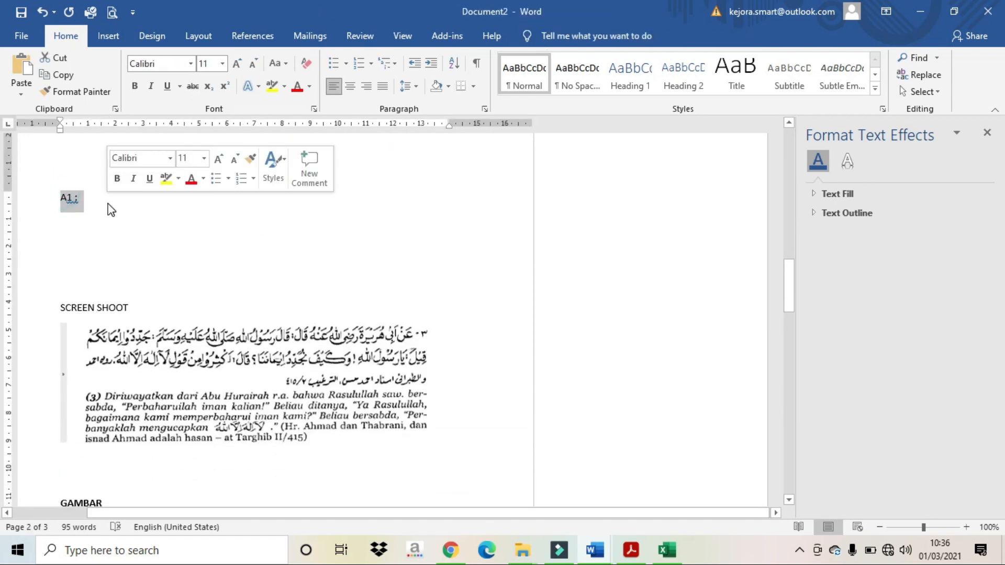
{"action": "key", "text": "ctrl+v"}
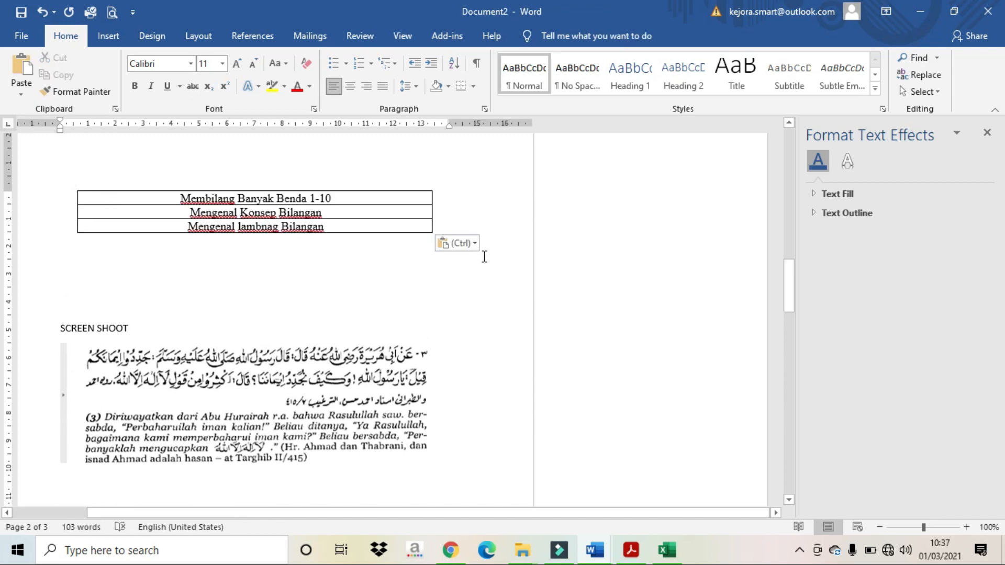
{"action": "left_click", "coordinate": [461, 243]}
{"action": "left_click", "coordinate": [515, 283]}
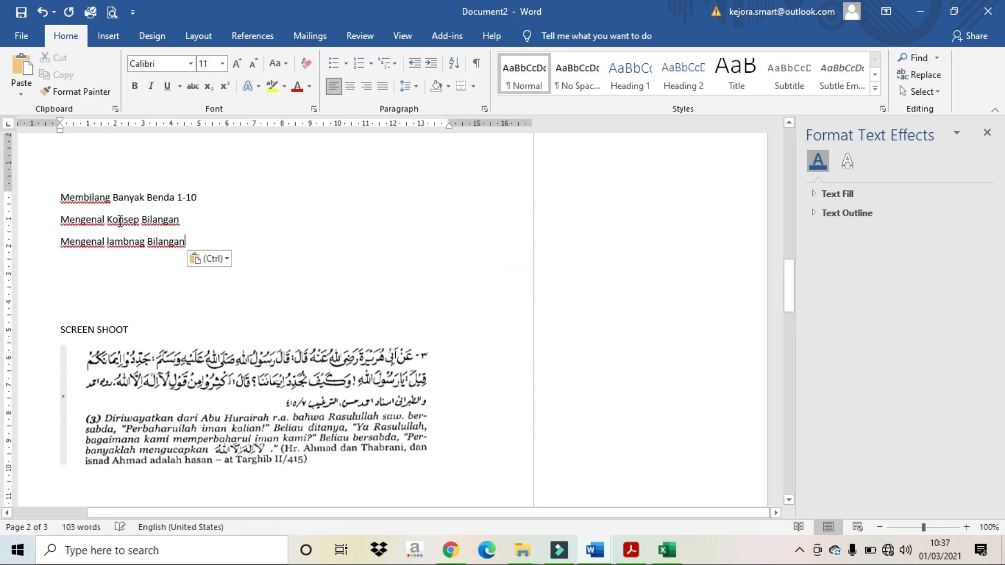
Step: Prefix the three lines with the labels 'A1 :', 'A 2 :' and 'A 3:'
{"action": "left_click", "coordinate": [62, 199]}
{"action": "type", "text": "A"}
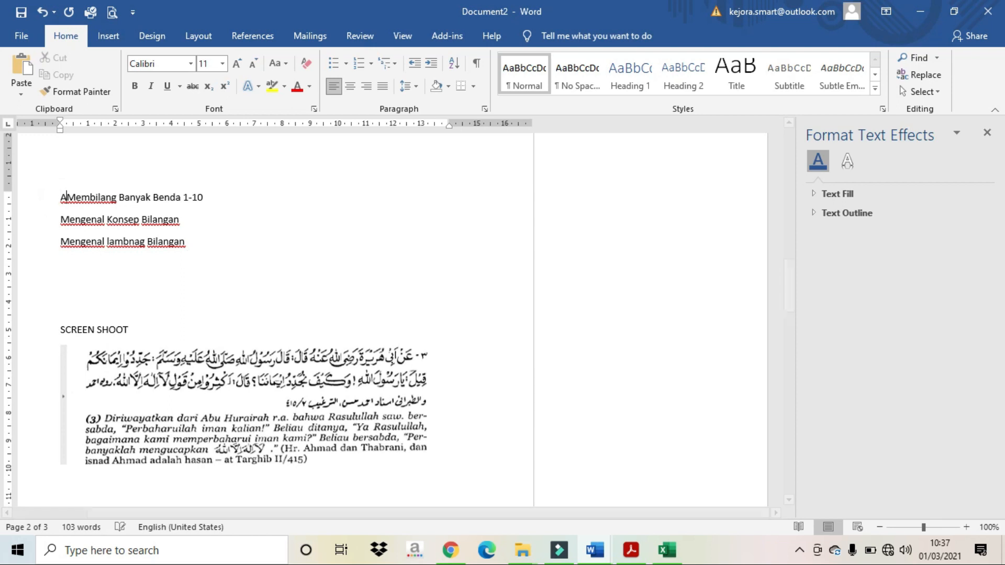
{"action": "type", "text": "1 ="}
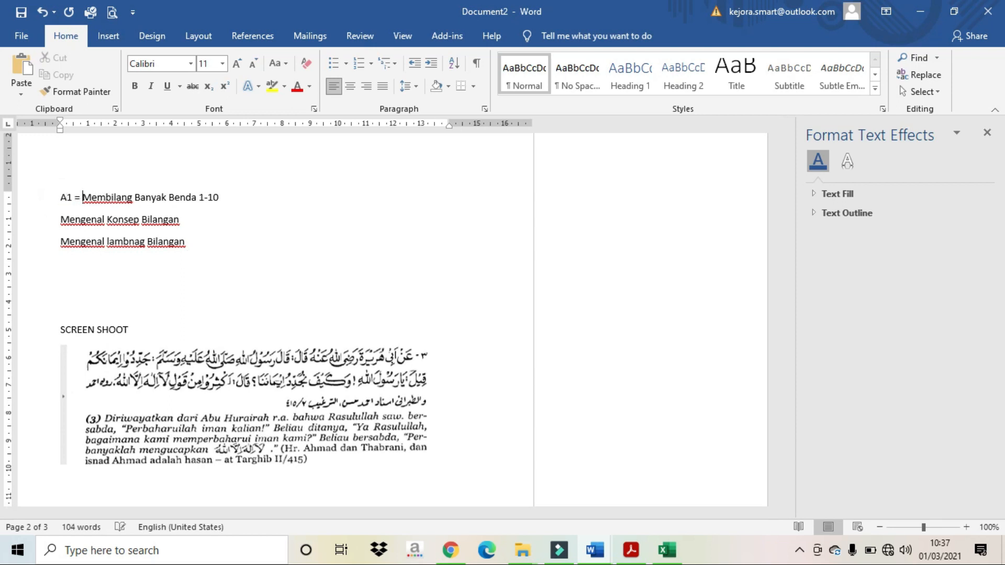
{"action": "key", "text": "BackSpace"}
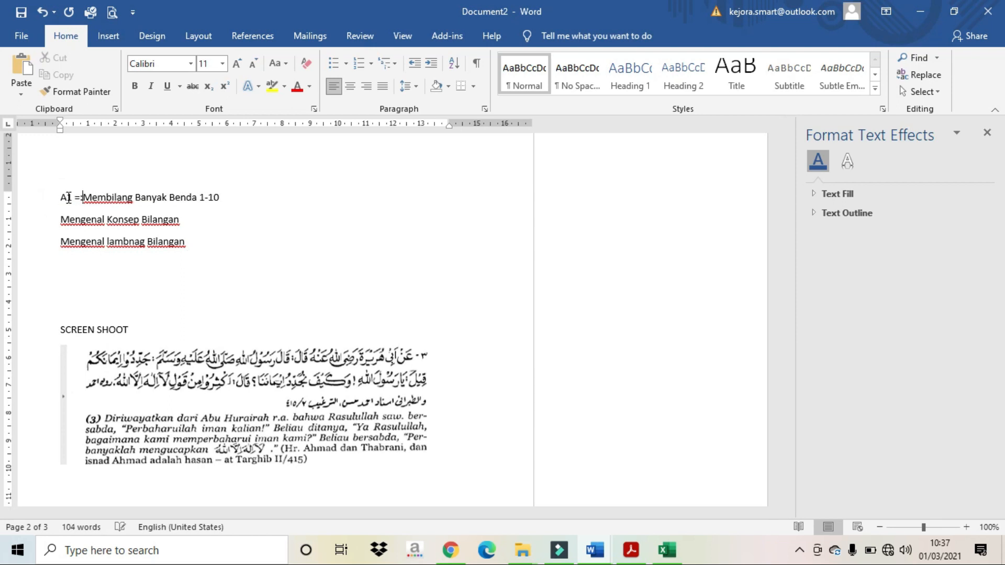
{"action": "key", "text": "BackSpace"}
{"action": "type", "text": ":"}
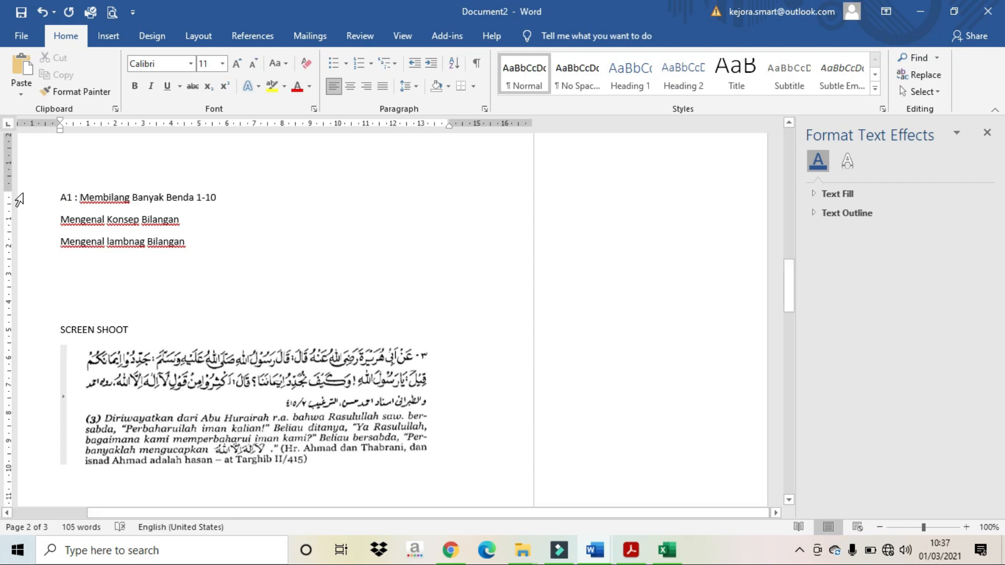
{"action": "left_click", "coordinate": [64, 224]}
{"action": "type", "text": "A 2 :"}
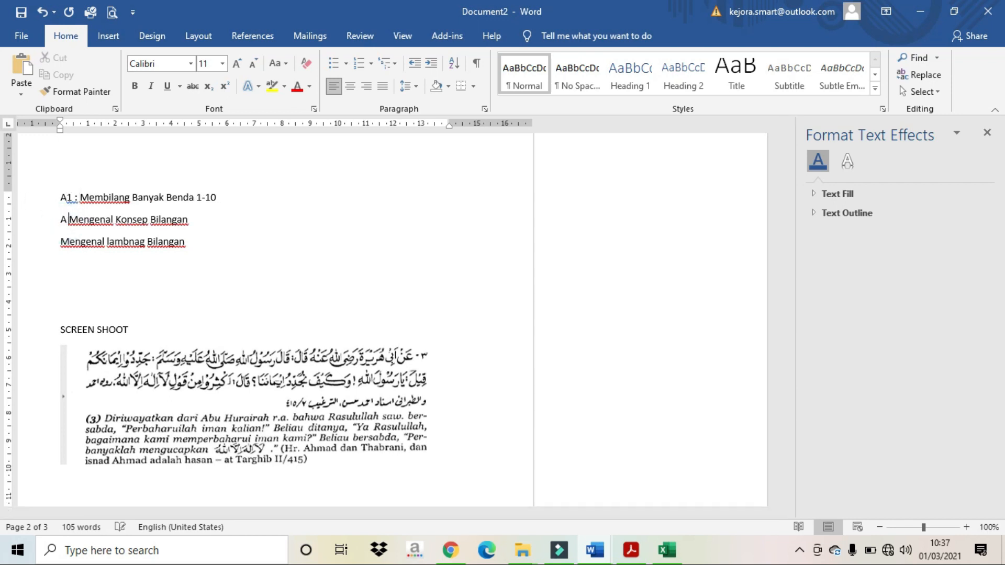
{"action": "left_click", "coordinate": [53, 251]}
{"action": "type", "text": "A 3:"}
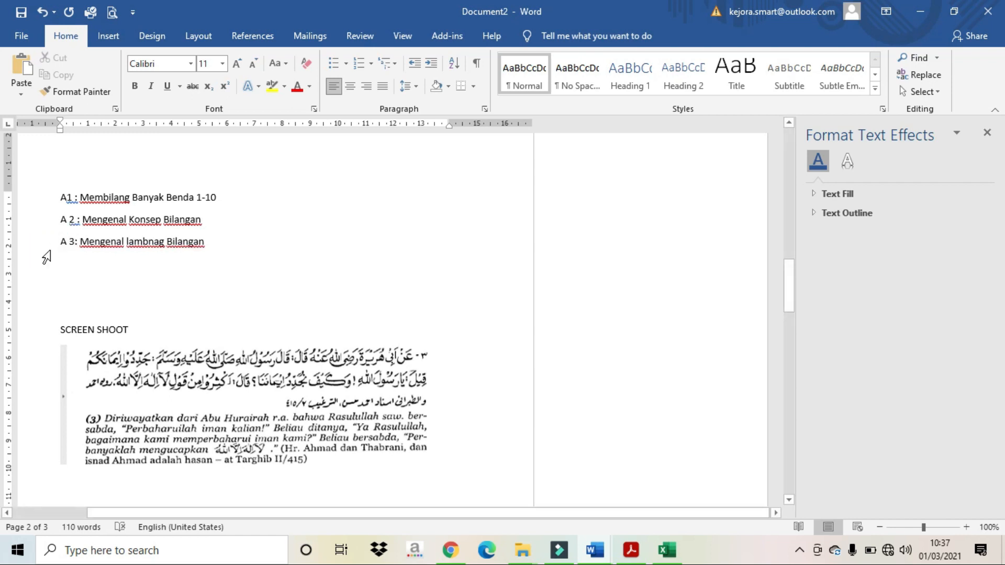
Step: Correct the misspelling 'lambnag' to 'lambang'
{"action": "left_click", "coordinate": [153, 244]}
{"action": "key", "text": "BackSpace"}
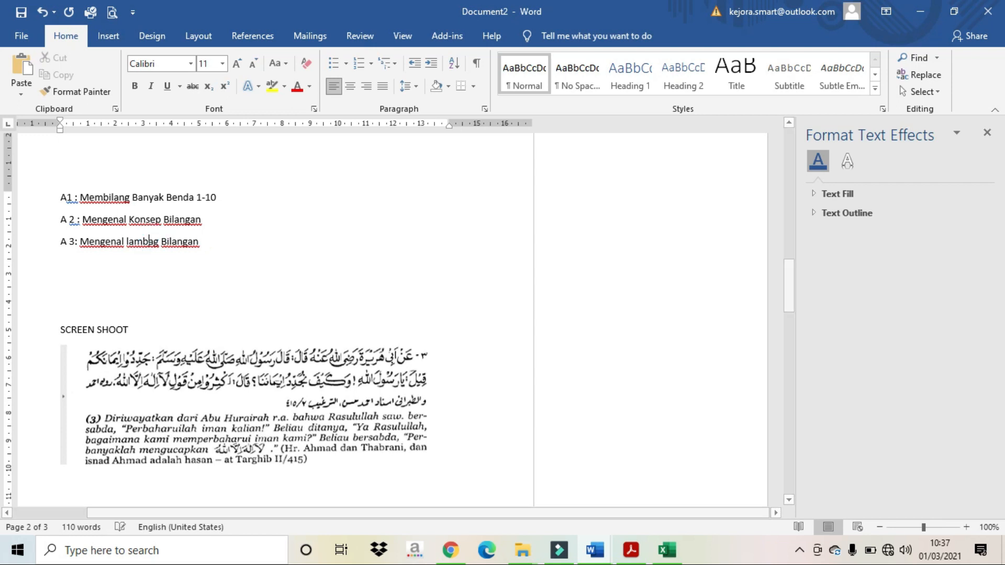
{"action": "key", "text": "Delete"}
{"action": "key", "text": "Caps_Lock"}
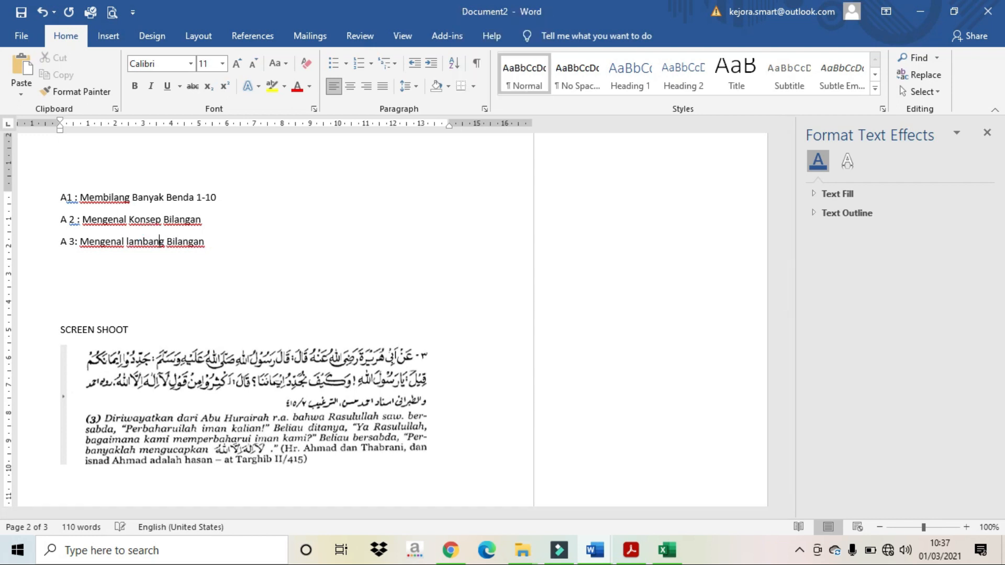
{"action": "scroll", "coordinate": [283, 315], "scroll_direction": "up", "scroll_amount": 3}
Step: Shorten the chart by dragging its bottom edge up
{"action": "scroll", "coordinate": [282, 314], "scroll_direction": "down", "scroll_amount": 10}
{"action": "left_click", "coordinate": [148, 250]}
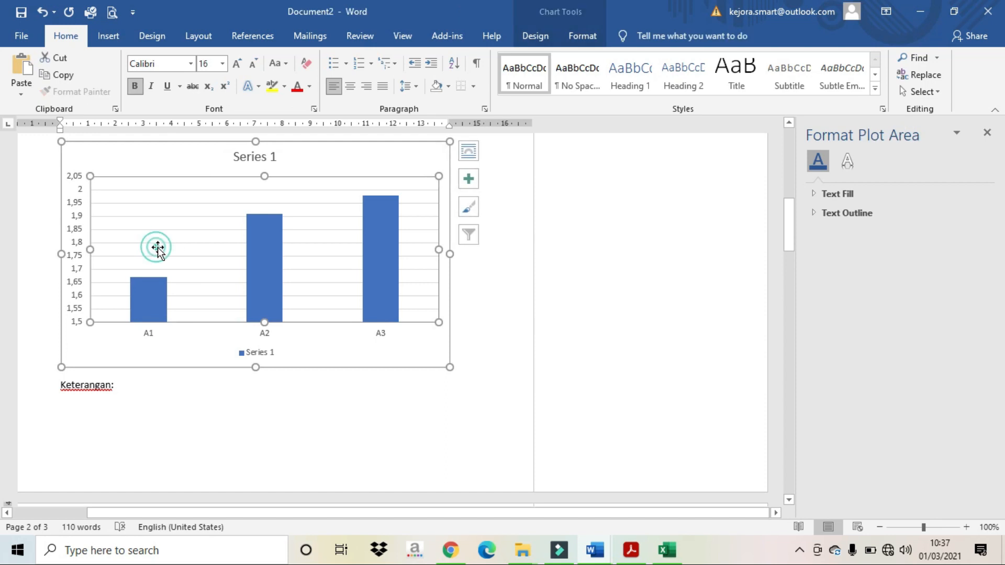
{"action": "left_click_drag", "start_coordinate": [255, 364], "coordinate": [254, 311]}
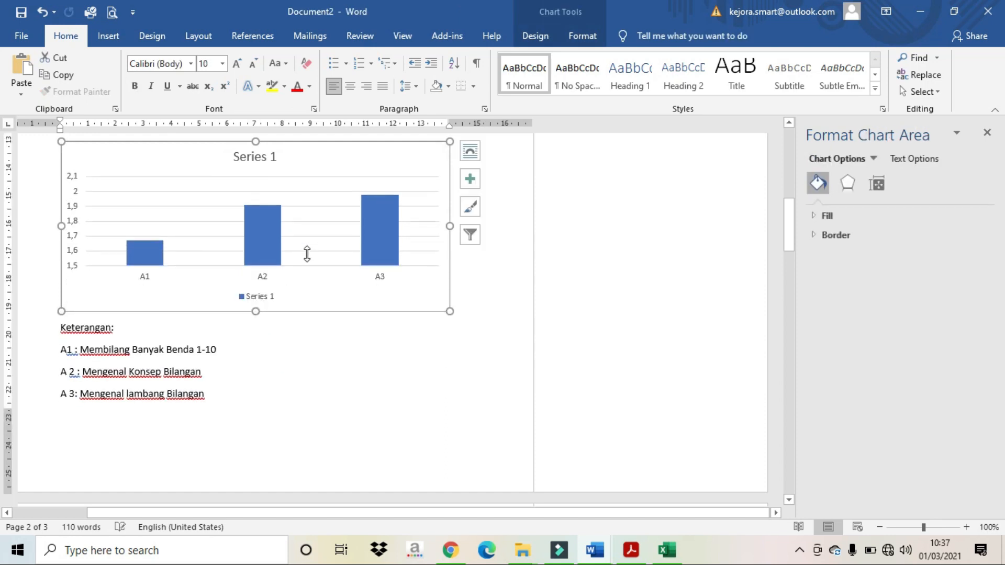
Step: Set the Keterangan lines to 1.0 line spacing
{"action": "scroll", "coordinate": [143, 395], "scroll_direction": "up", "scroll_amount": 3}
{"action": "left_click_drag", "start_coordinate": [49, 399], "coordinate": [179, 463]}
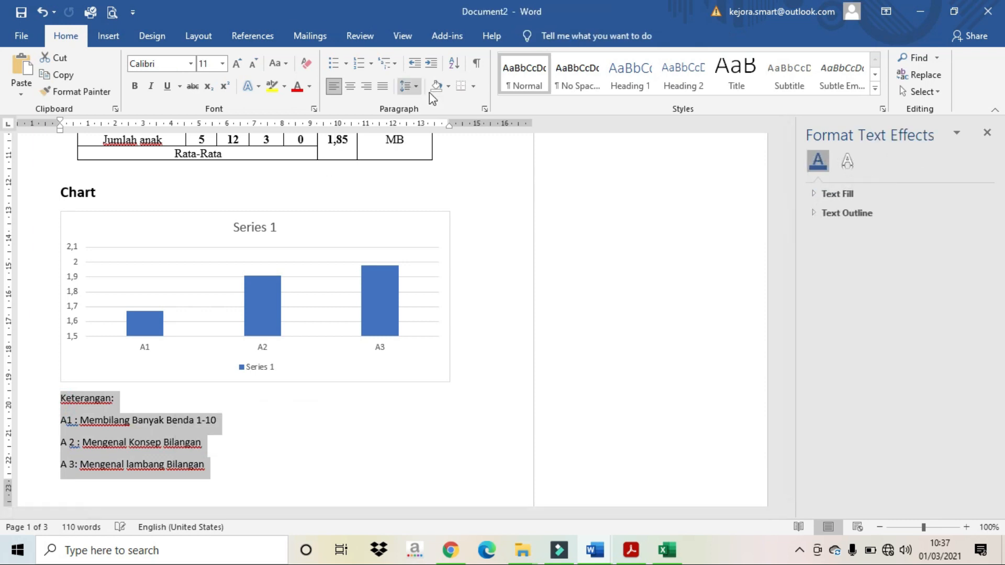
{"action": "left_click", "coordinate": [416, 86]}
{"action": "left_click", "coordinate": [406, 98]}
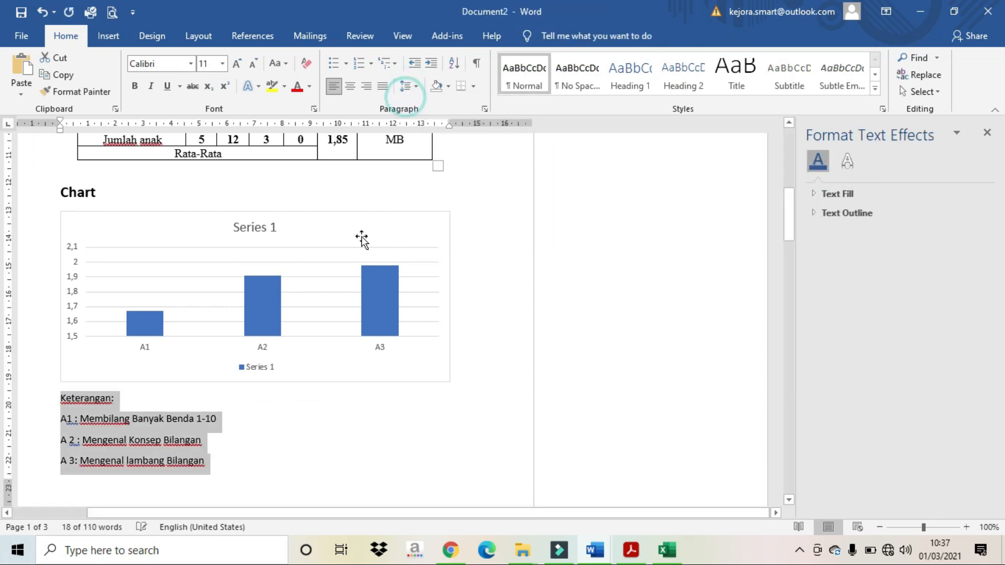
{"action": "scroll", "coordinate": [340, 400], "scroll_direction": "down", "scroll_amount": 2}
{"action": "scroll", "coordinate": [340, 400], "scroll_direction": "up", "scroll_amount": 10}
{"action": "scroll", "coordinate": [330, 413], "scroll_direction": "down", "scroll_amount": 6}
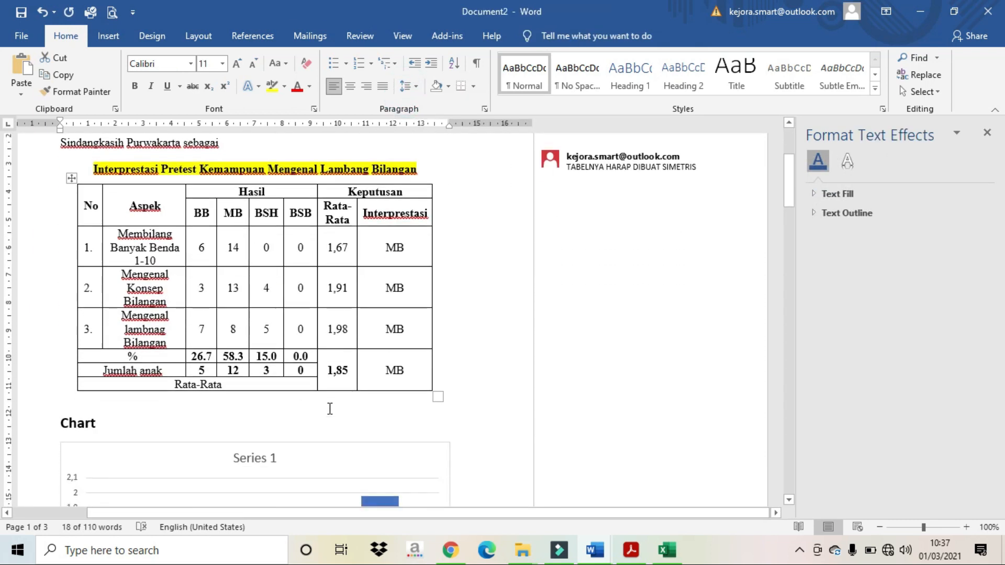
{"action": "scroll", "coordinate": [330, 412], "scroll_direction": "down", "scroll_amount": 8}
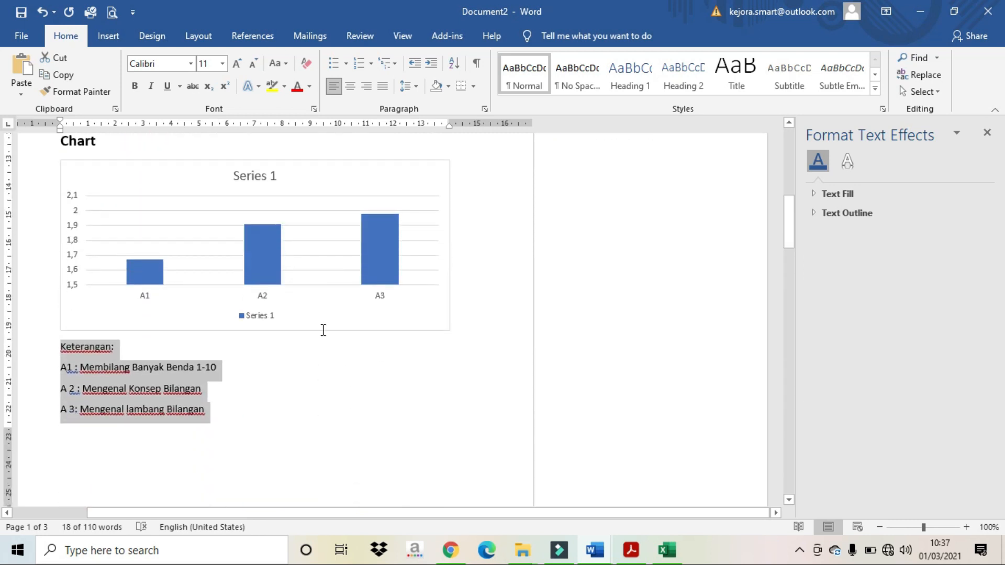
{"action": "left_click", "coordinate": [321, 287]}
Step: Fill the chart's Series 1 bars with Standard Yellow
{"action": "left_click", "coordinate": [137, 275]}
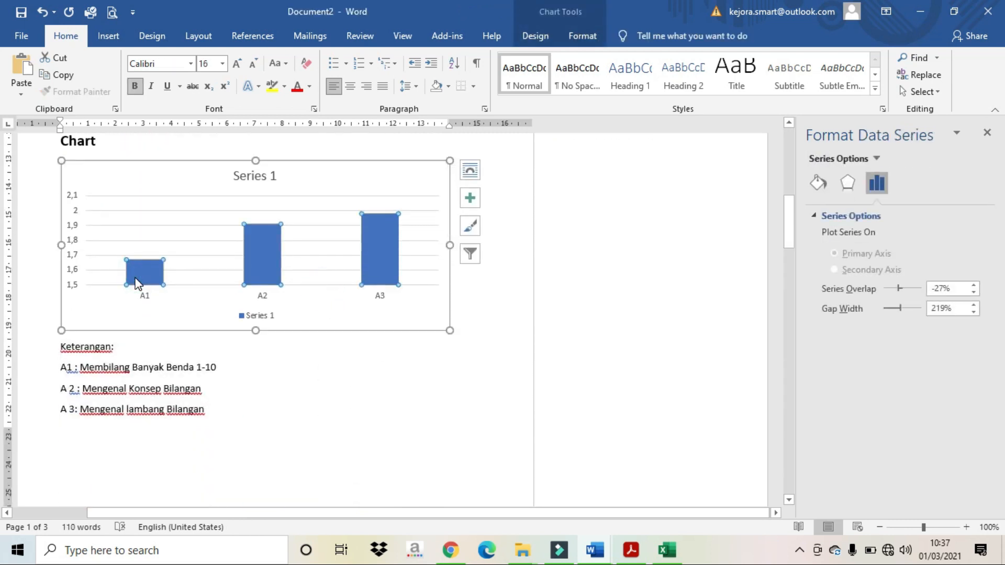
{"action": "right_click", "coordinate": [149, 273]}
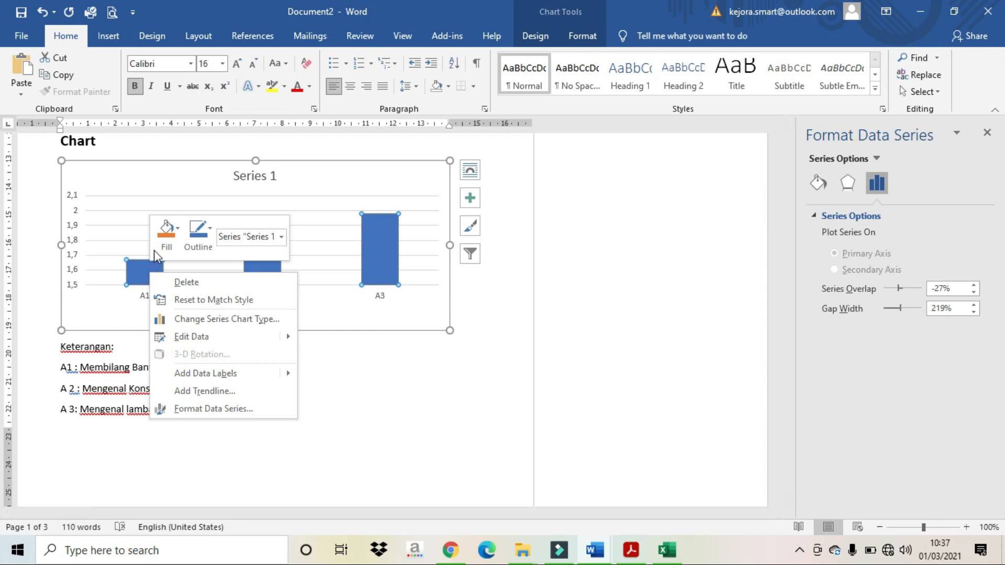
{"action": "left_click", "coordinate": [165, 240]}
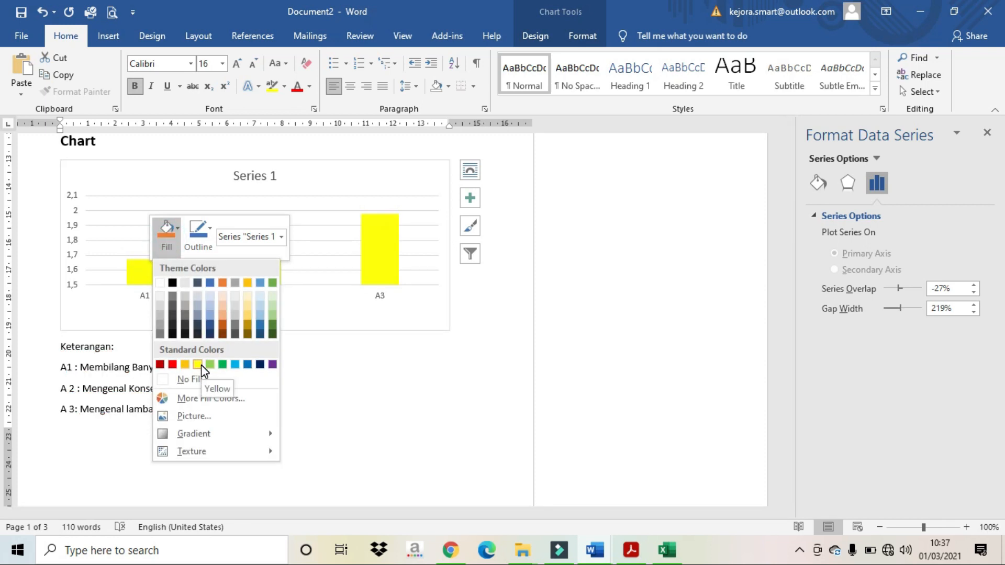
{"action": "left_click", "coordinate": [201, 365]}
{"action": "left_click", "coordinate": [311, 388]}
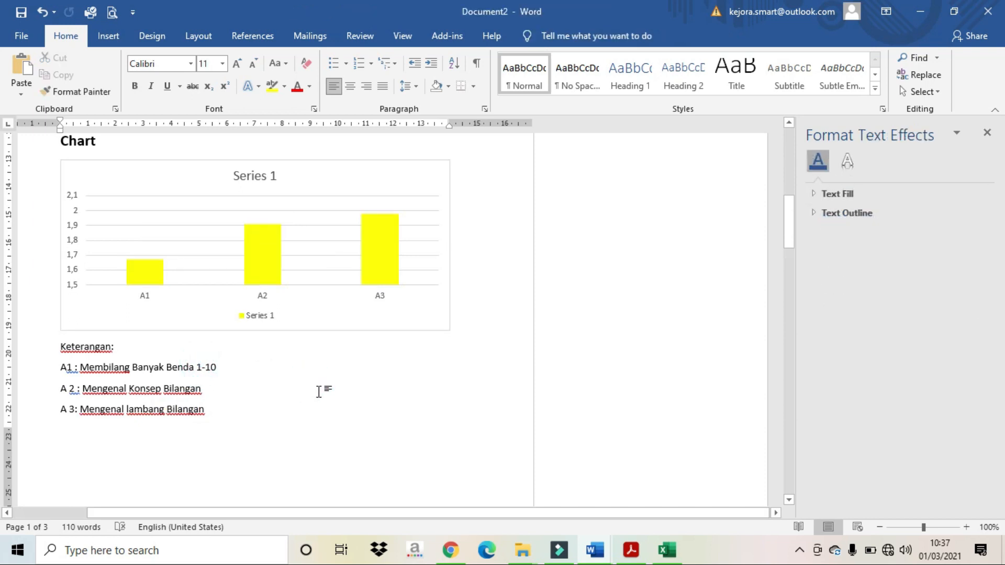
{"action": "scroll", "coordinate": [213, 321], "scroll_direction": "up", "scroll_amount": 1}
{"action": "left_click", "coordinate": [253, 298]}
{"action": "left_click", "coordinate": [243, 307]}
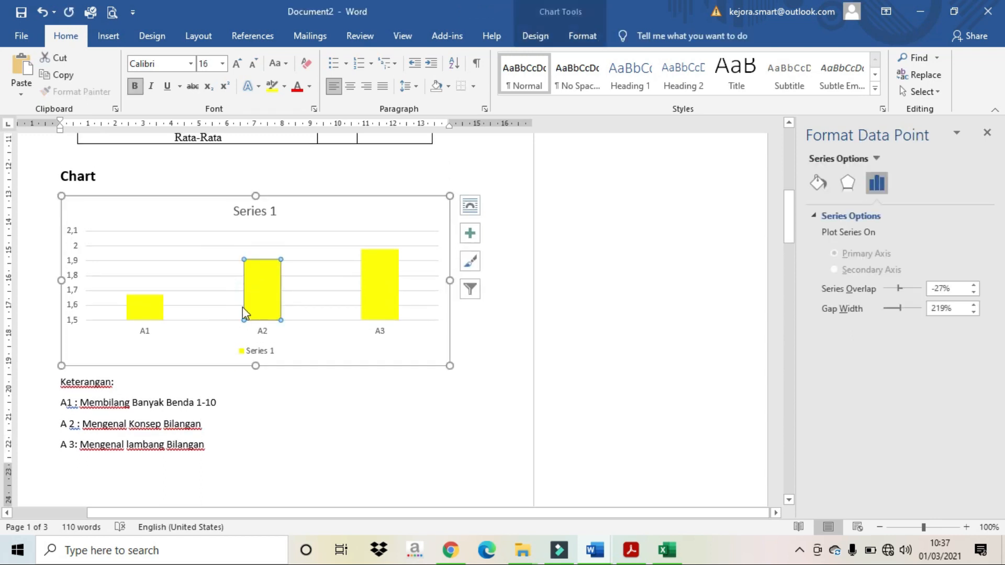
Step: Apply Quick Layout 5 to the chart, adding an axis title and data table
{"action": "left_click", "coordinate": [536, 36]}
{"action": "left_click", "coordinate": [63, 94]}
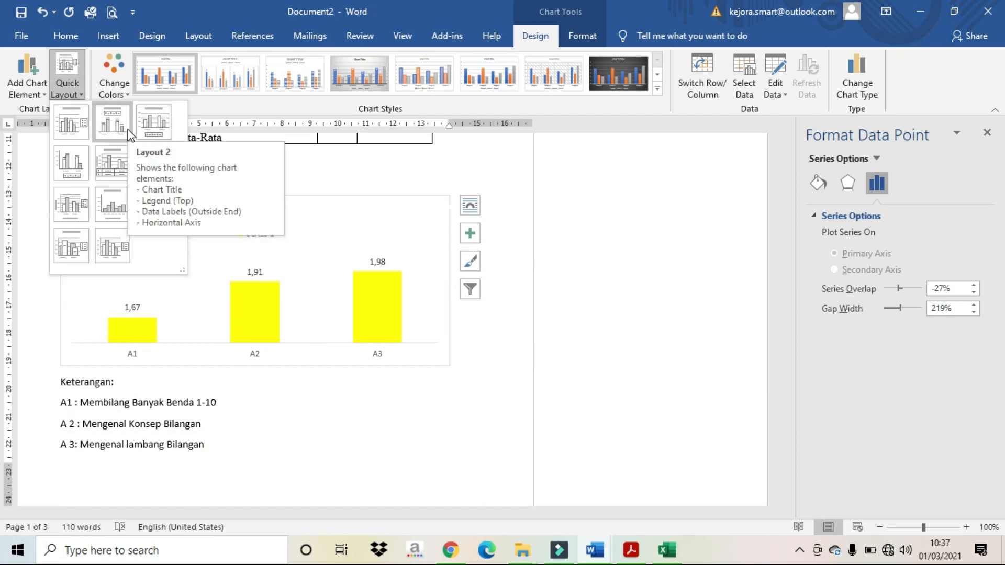
{"action": "left_click", "coordinate": [119, 170]}
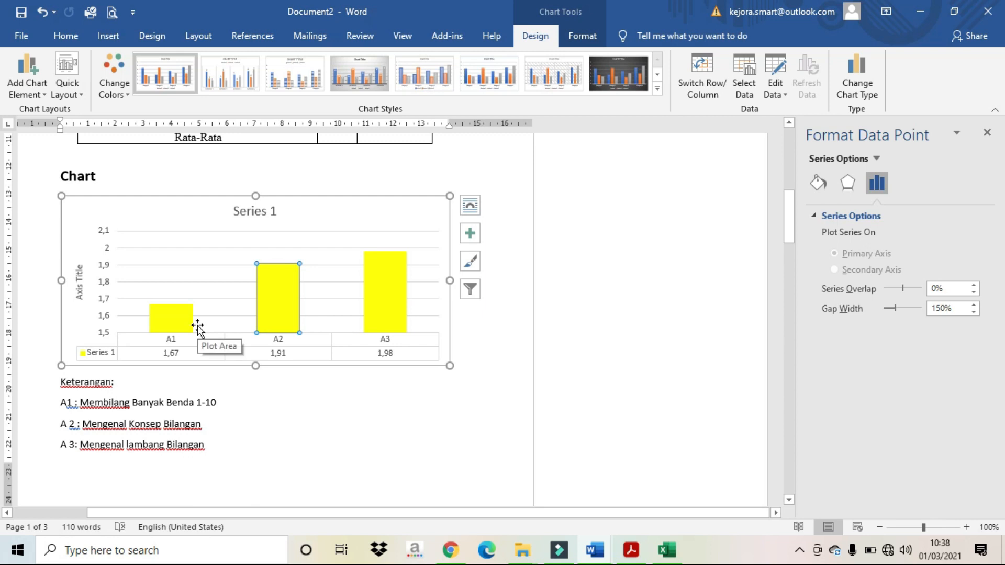
{"action": "left_click", "coordinate": [79, 290]}
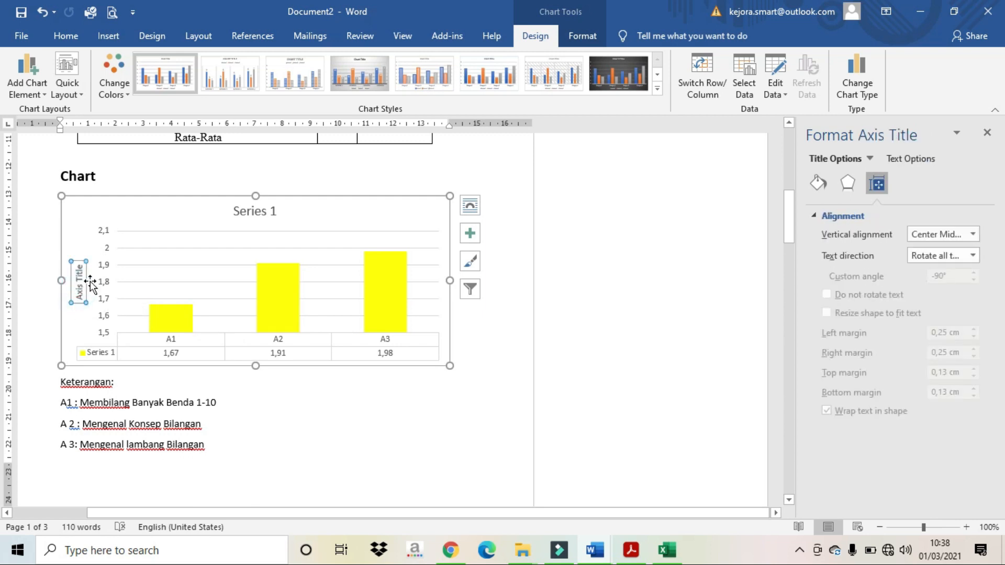
{"action": "scroll", "coordinate": [91, 283], "scroll_direction": "up", "scroll_amount": 5}
{"action": "scroll", "coordinate": [155, 271], "scroll_direction": "down", "scroll_amount": 5}
Step: Replace the 'Series 1' chart title with 'Mengenal Lambang Bilangan', fixing the typo
{"action": "left_click", "coordinate": [245, 214]}
{"action": "triple_click", "coordinate": [246, 212]}
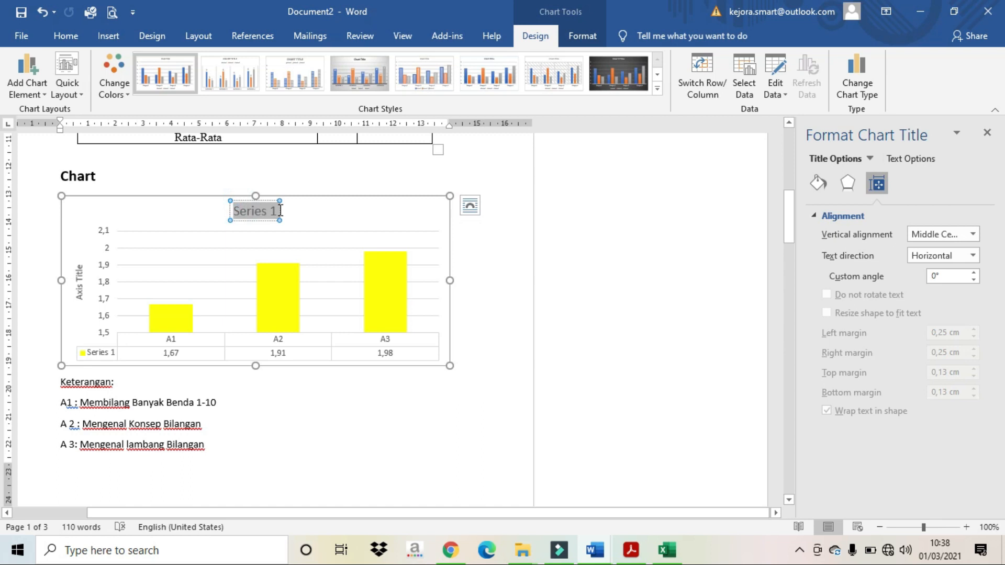
{"action": "type", "text": "M"}
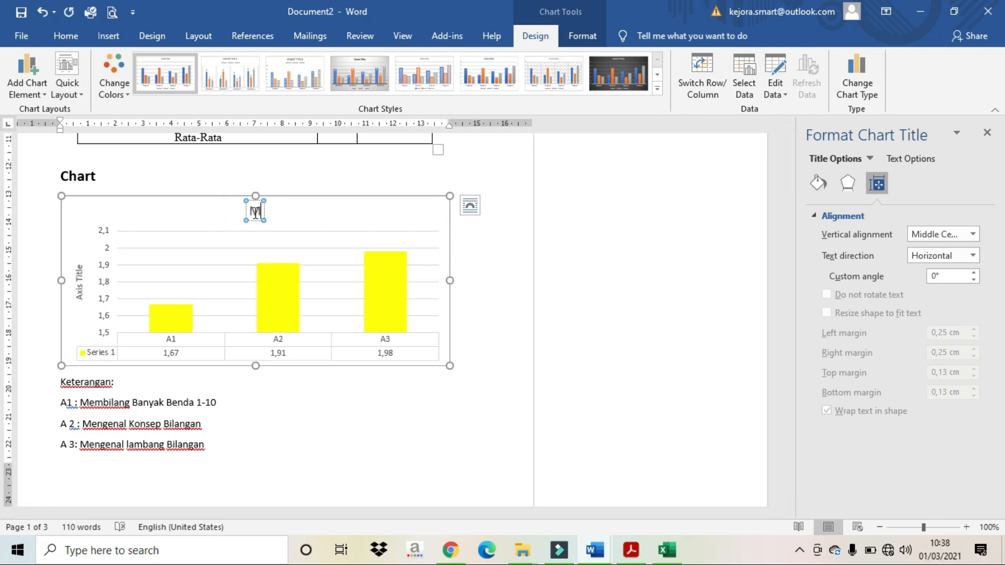
{"action": "type", "text": "engenal Lambang NBilangan"}
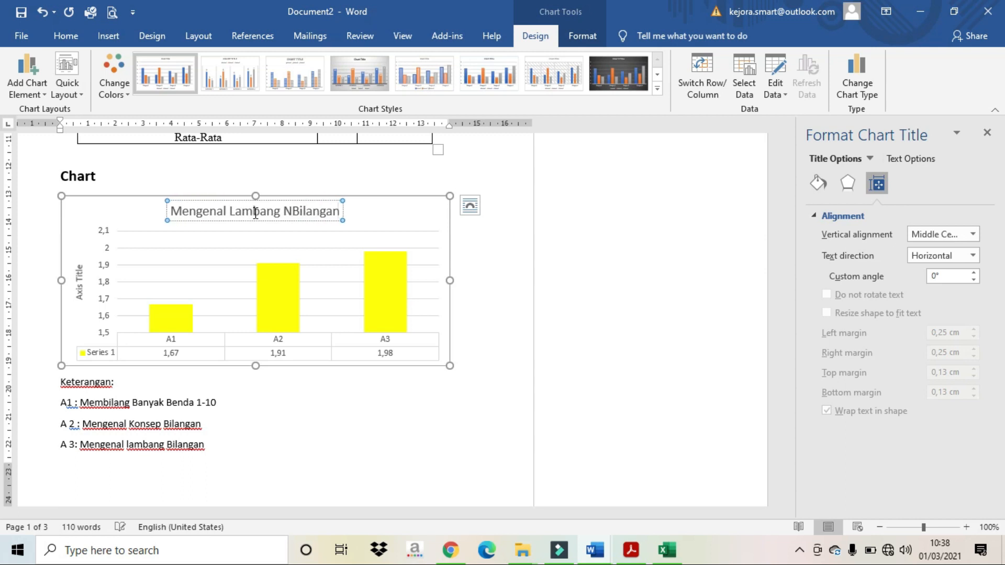
{"action": "key", "text": "BackSpace"}
{"action": "key", "text": "BackSpace"}
{"action": "key", "text": "BackSpace"}
{"action": "key", "text": "BackSpace"}
{"action": "key", "text": "BackSpace"}
{"action": "key", "text": "BackSpace"}
{"action": "key", "text": "BackSpace"}
{"action": "key", "text": "BackSpace"}
{"action": "key", "text": "BackSpace"}
{"action": "key", "text": "BackSpace"}
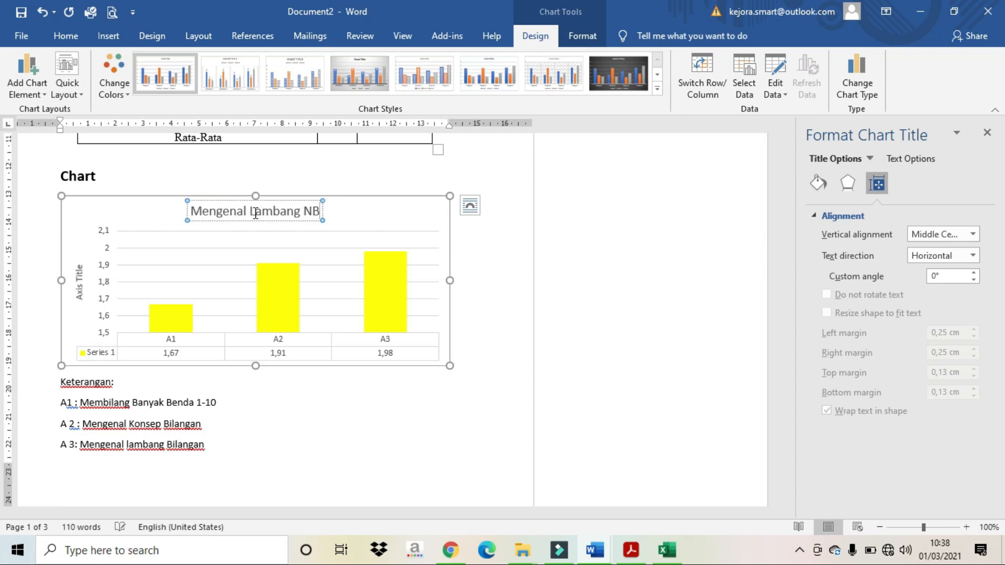
{"action": "type", "text": "Bilangan"}
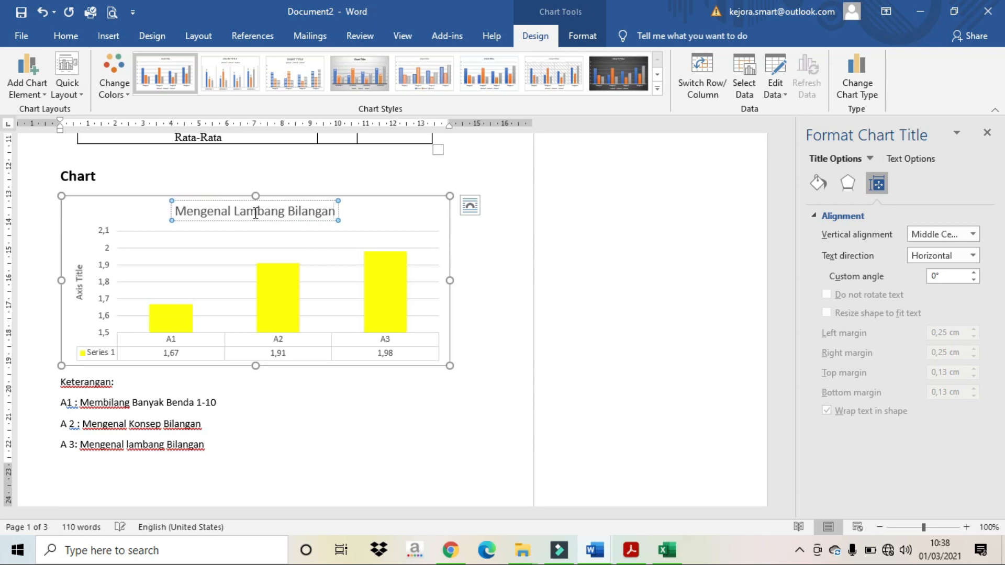
{"action": "left_click", "coordinate": [75, 285]}
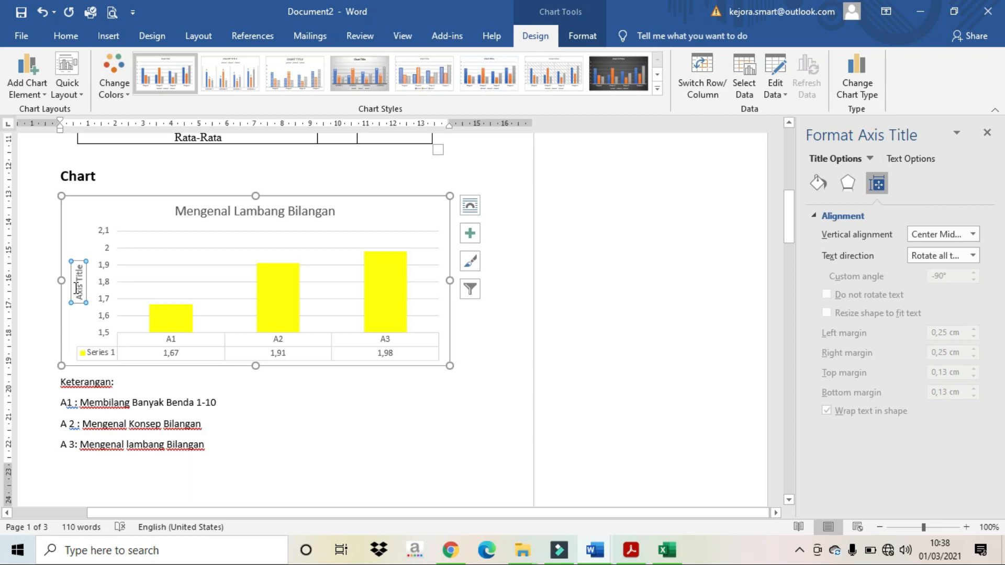
Step: Replace the vertical axis title placeholder with 'Nilai Rata-rata' and deselect the chart
{"action": "key", "text": "ctrl+a"}
{"action": "left_click", "coordinate": [60, 293]}
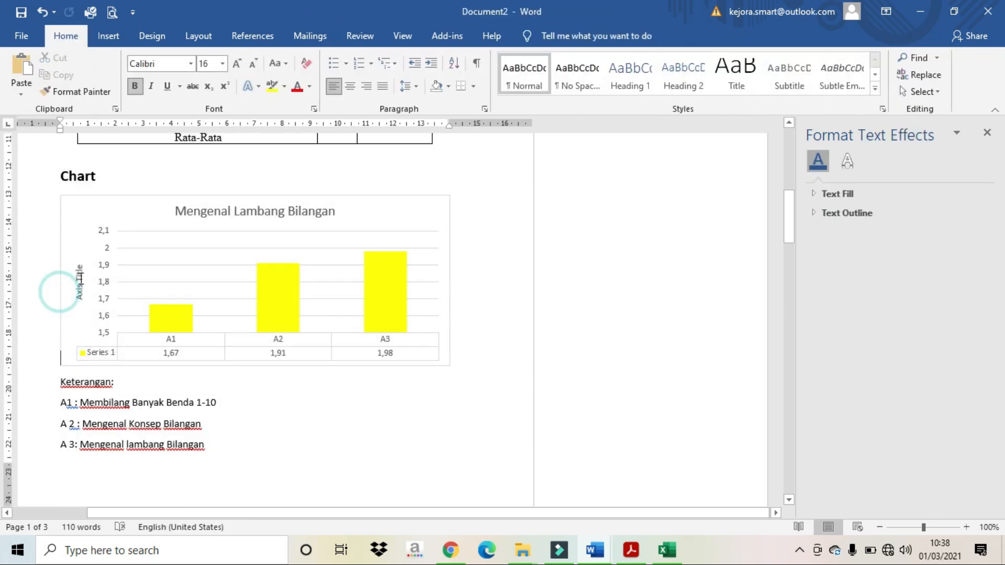
{"action": "left_click", "coordinate": [78, 283]}
{"action": "left_click_drag", "start_coordinate": [78, 266], "coordinate": [81, 303]}
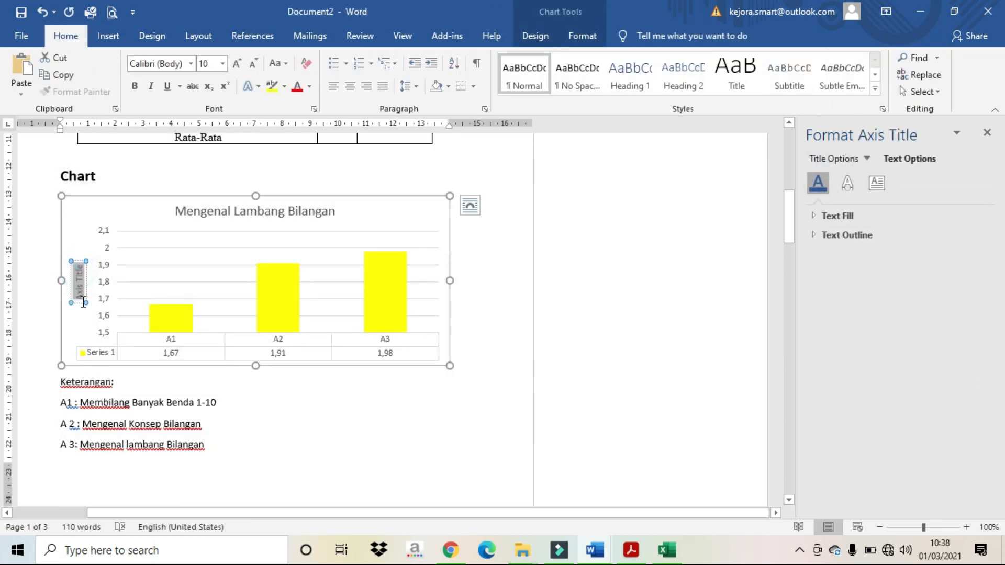
{"action": "type", "text": "Nilai Rata-rata"}
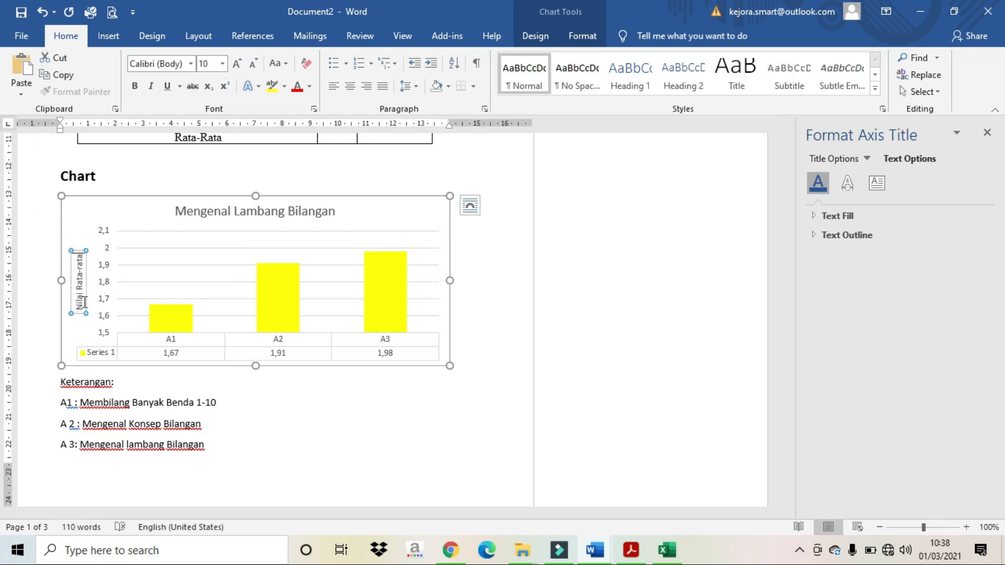
{"action": "left_click", "coordinate": [325, 454]}
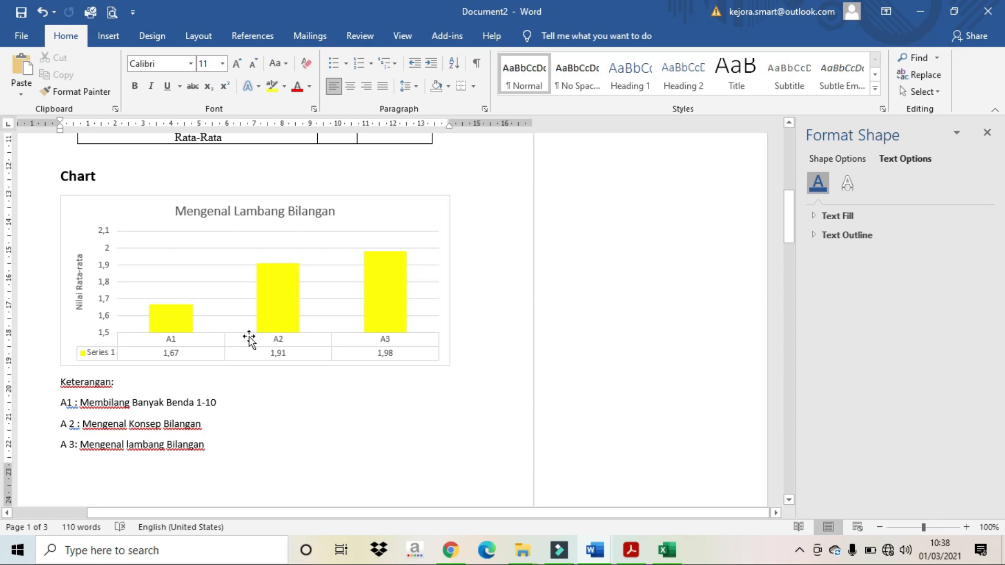
{"action": "scroll", "coordinate": [287, 303], "scroll_direction": "up", "scroll_amount": 1}
{"action": "scroll", "coordinate": [283, 304], "scroll_direction": "down", "scroll_amount": 3}
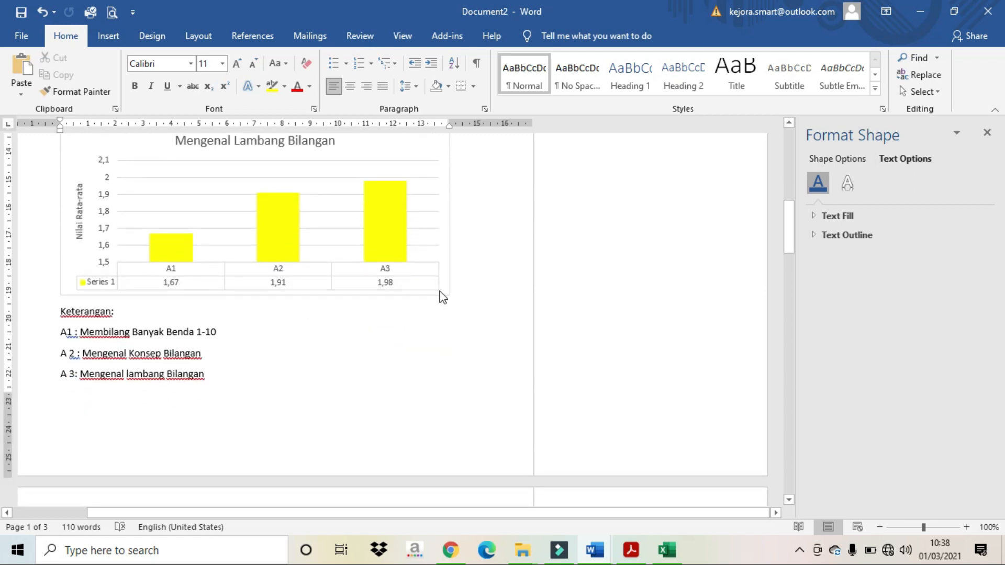
{"action": "scroll", "coordinate": [440, 301], "scroll_direction": "up", "scroll_amount": 3}
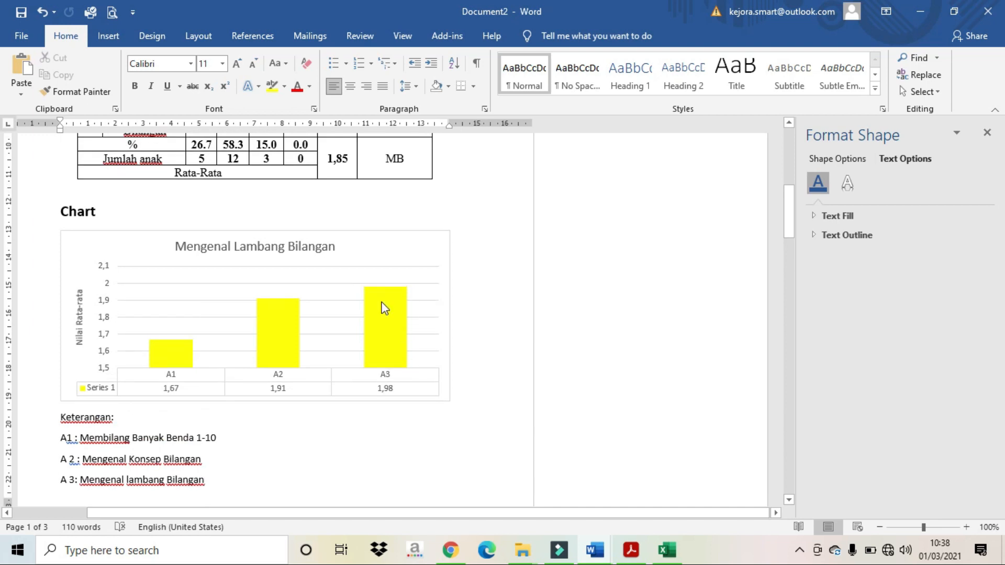
Step: Select the chart's gridlines and browse the Quick Layout and Add Chart Element menus without adding anything
{"action": "left_click", "coordinate": [283, 284]}
{"action": "left_click", "coordinate": [525, 42]}
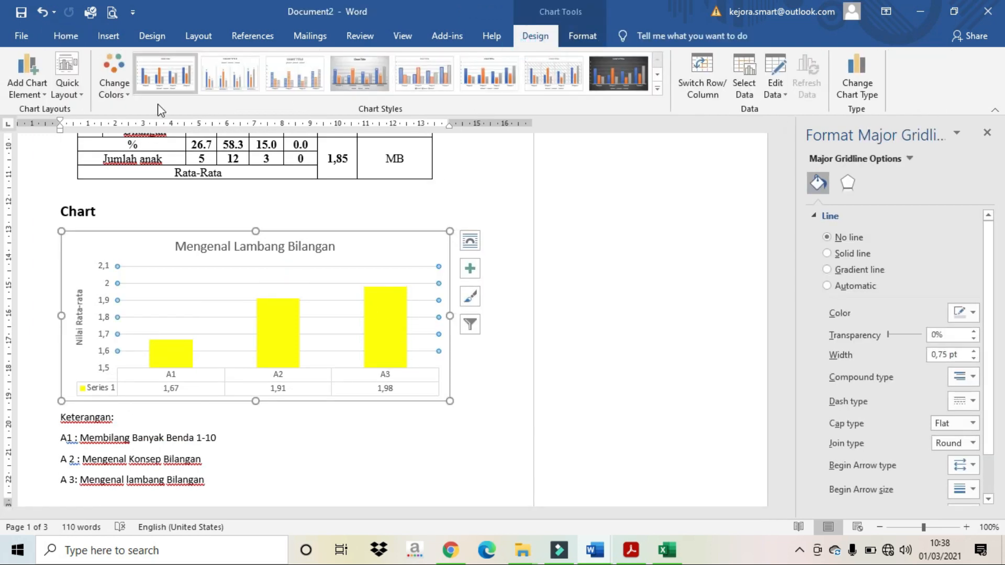
{"action": "left_click", "coordinate": [67, 88]}
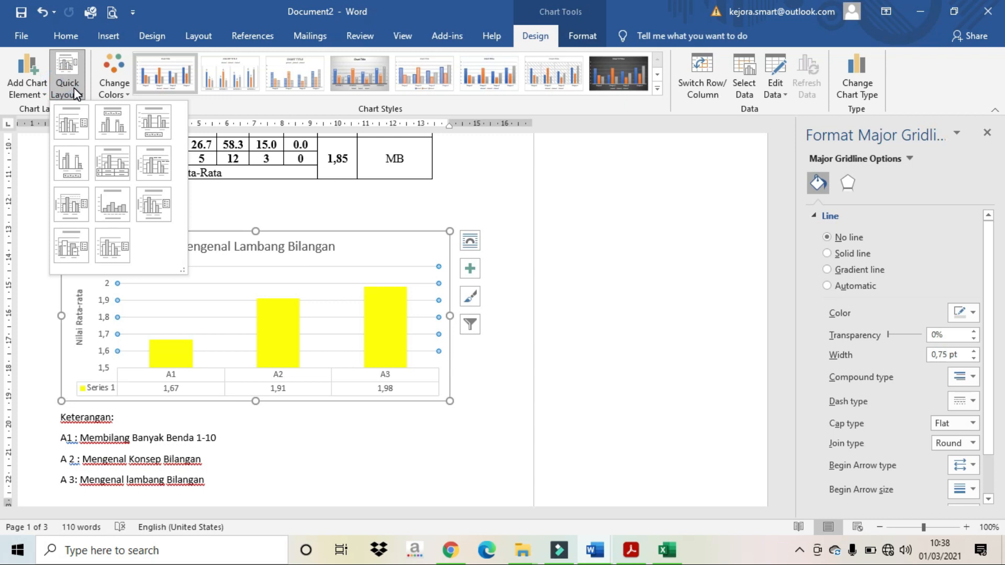
{"action": "left_click", "coordinate": [26, 75]}
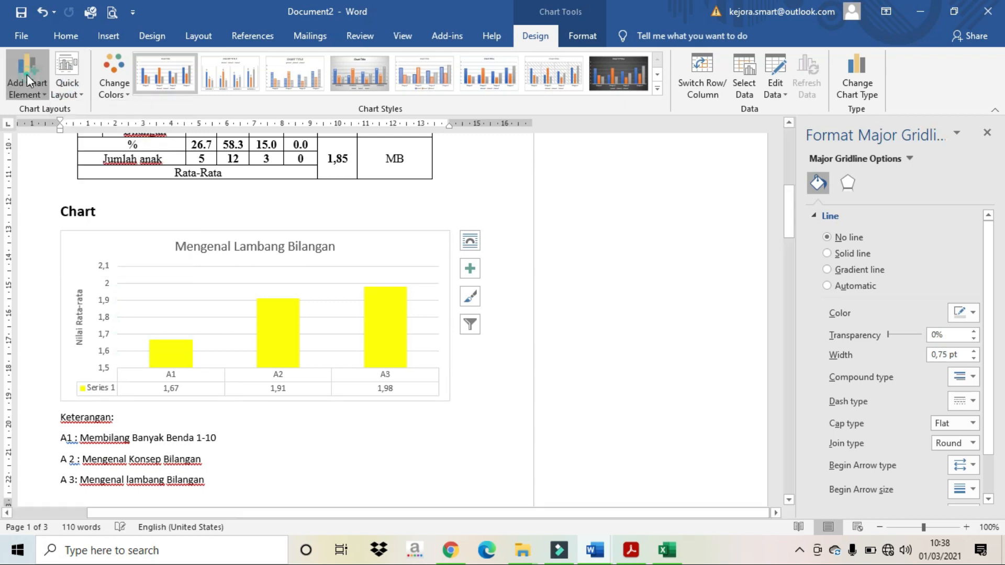
{"action": "mouse_move", "coordinate": [56, 167]}
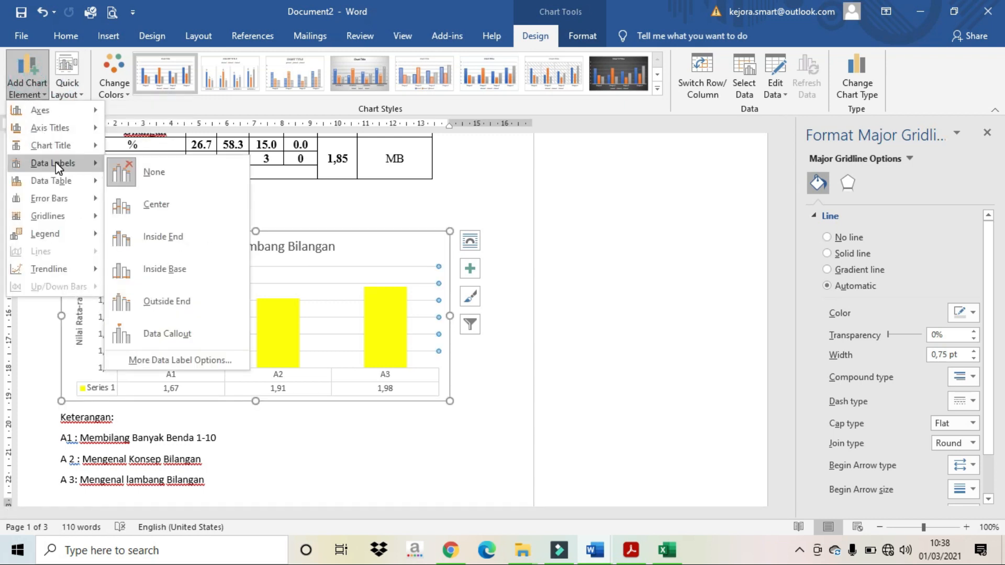
{"action": "mouse_move", "coordinate": [73, 183]}
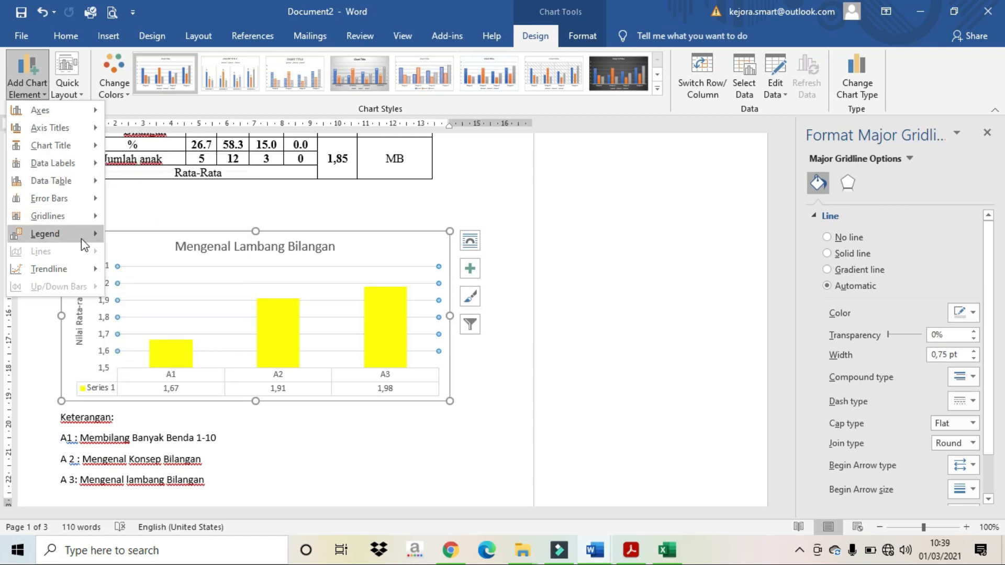
{"action": "mouse_move", "coordinate": [81, 239]}
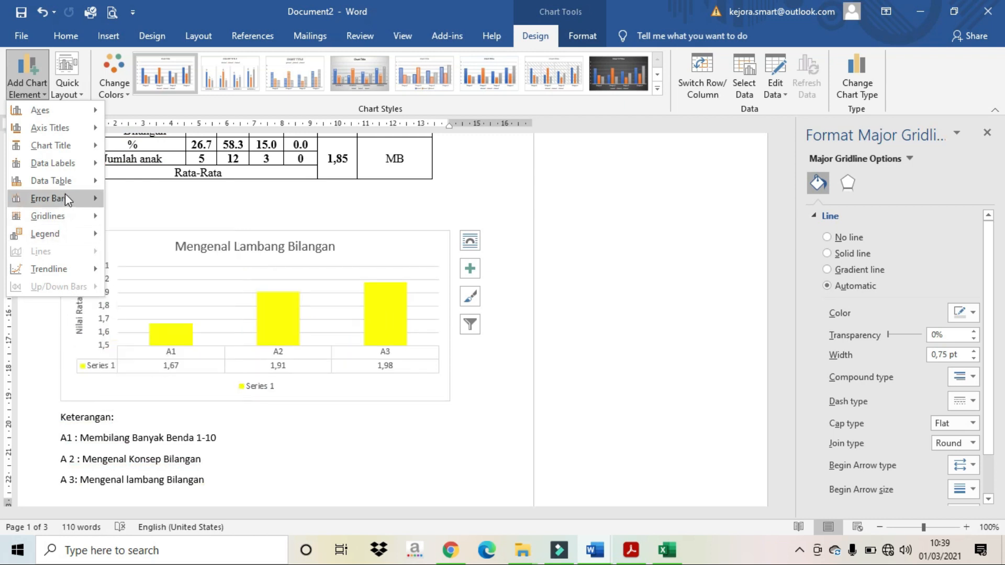
{"action": "mouse_move", "coordinate": [66, 145]}
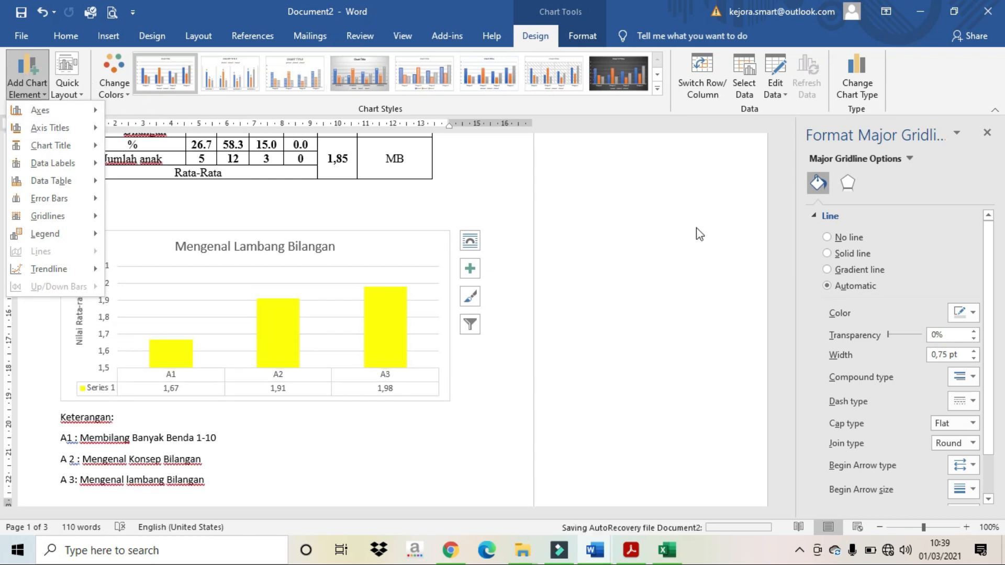
{"action": "left_click", "coordinate": [692, 252]}
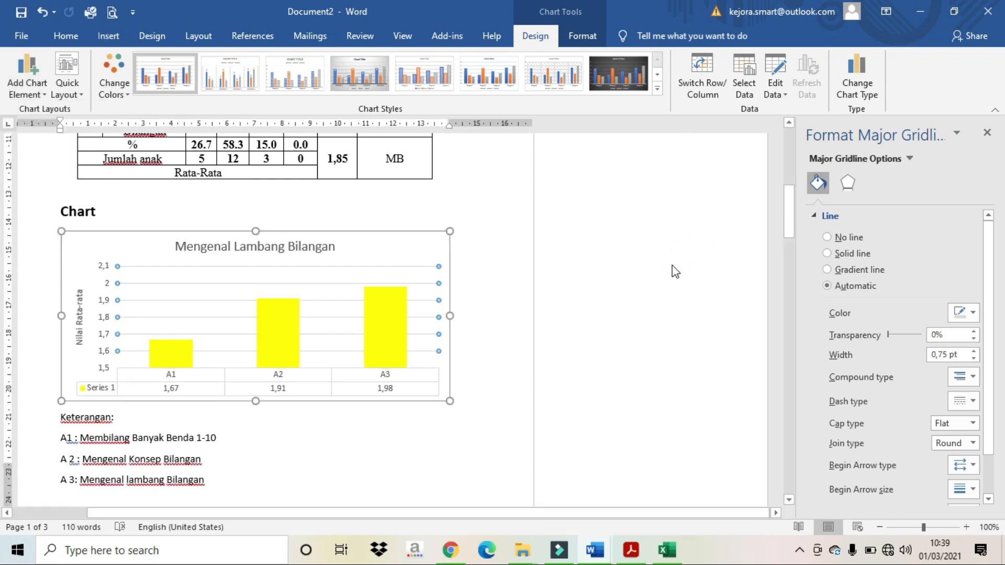
{"action": "scroll", "coordinate": [674, 270], "scroll_direction": "down", "scroll_amount": 2}
{"action": "left_click", "coordinate": [105, 143]}
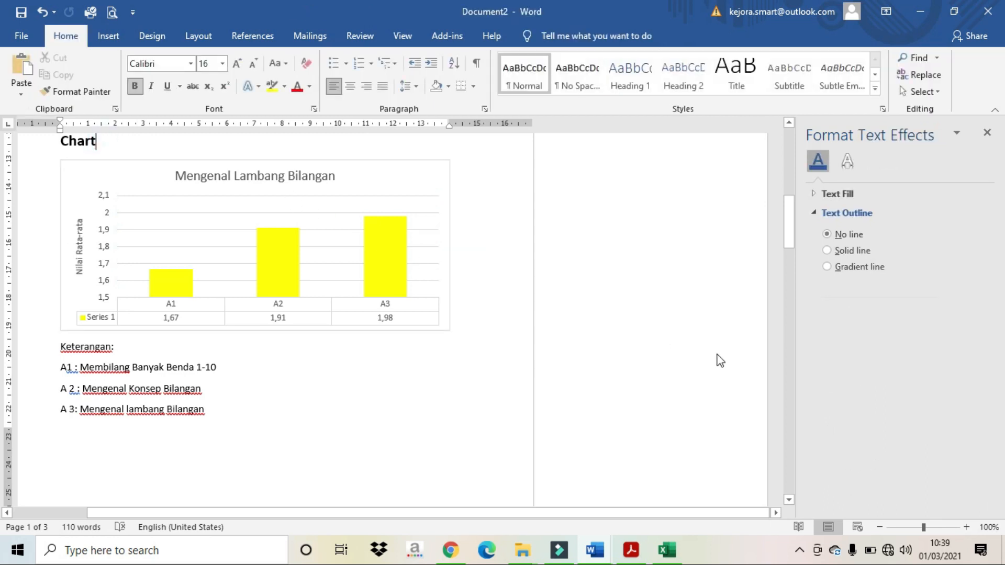
{"action": "scroll", "coordinate": [668, 337], "scroll_direction": "down", "scroll_amount": 7}
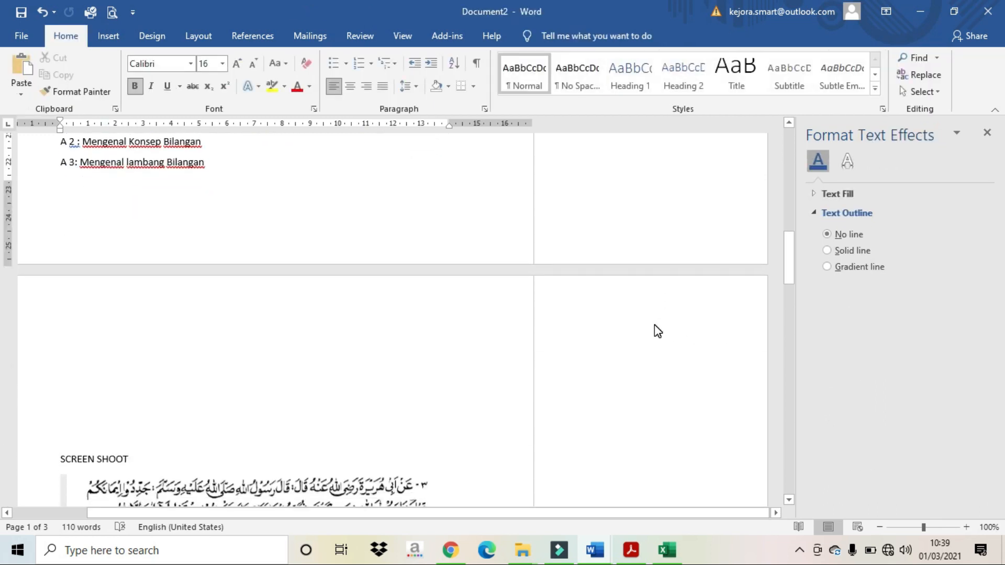
{"action": "scroll", "coordinate": [655, 330], "scroll_direction": "up", "scroll_amount": 4}
{"action": "scroll", "coordinate": [634, 319], "scroll_direction": "up", "scroll_amount": 12}
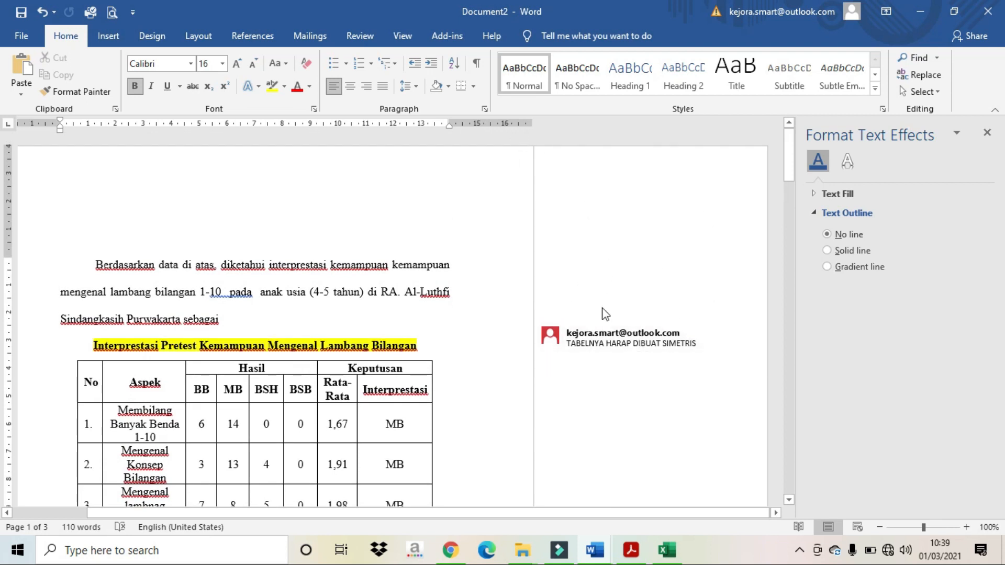
{"action": "right_click", "coordinate": [618, 346]}
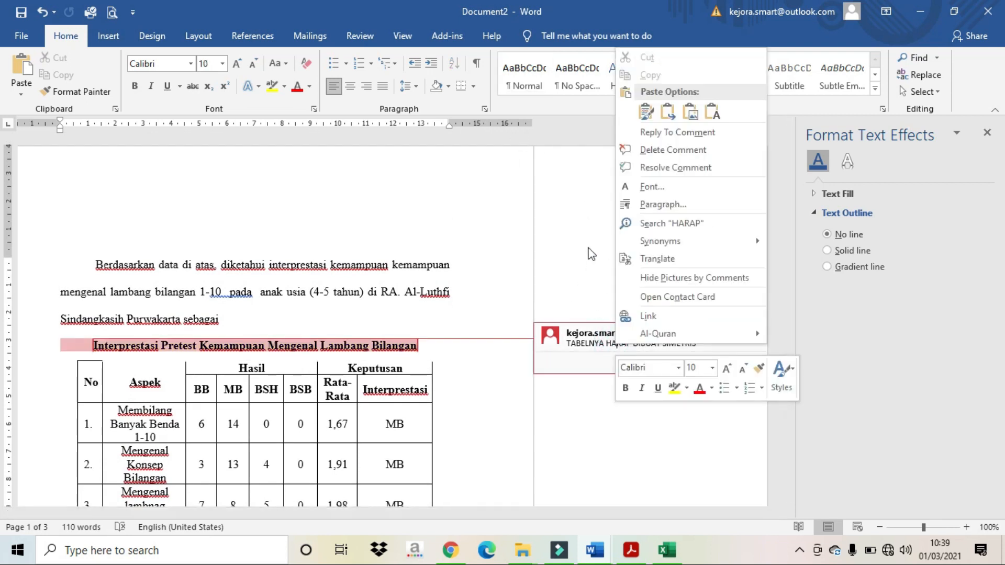
{"action": "left_click", "coordinate": [649, 151]}
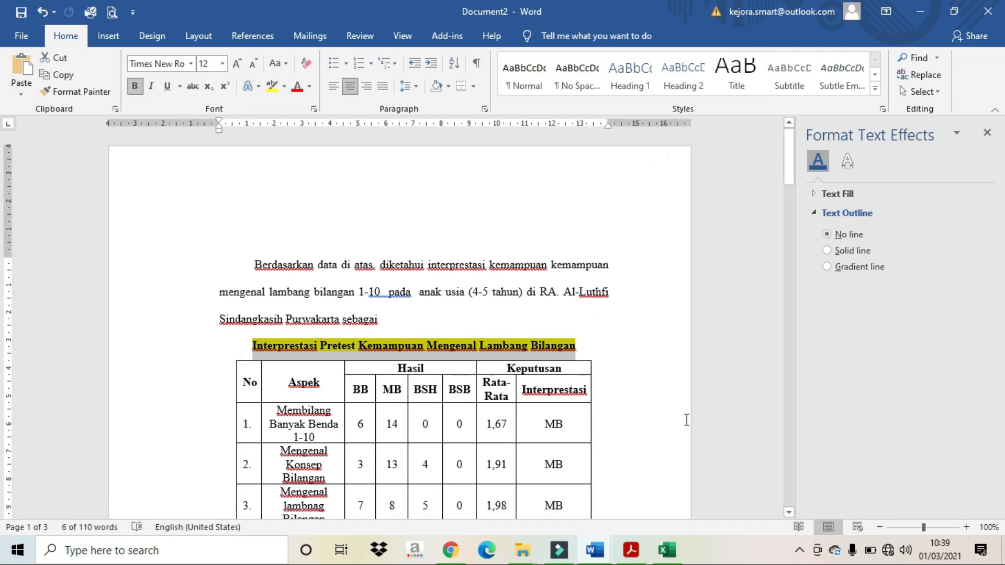
{"action": "left_click", "coordinate": [42, 12]}
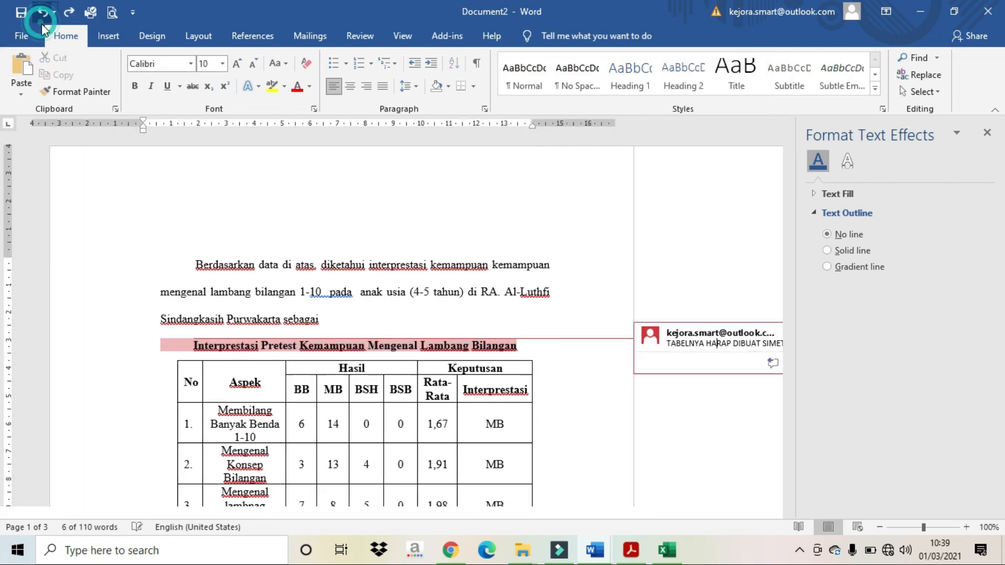
{"action": "scroll", "coordinate": [728, 367], "scroll_direction": "down", "scroll_amount": 10}
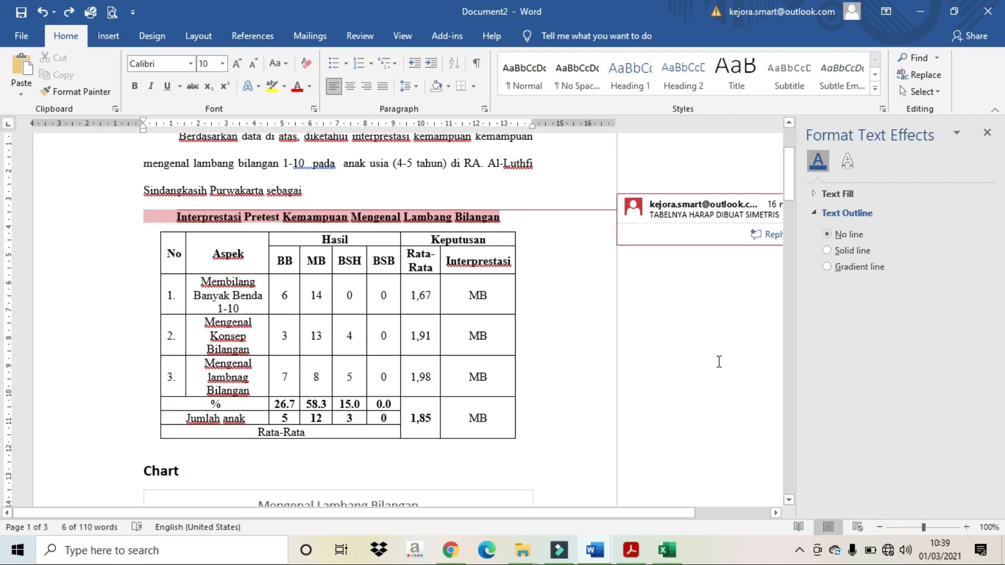
{"action": "scroll", "coordinate": [728, 368], "scroll_direction": "down", "scroll_amount": 3}
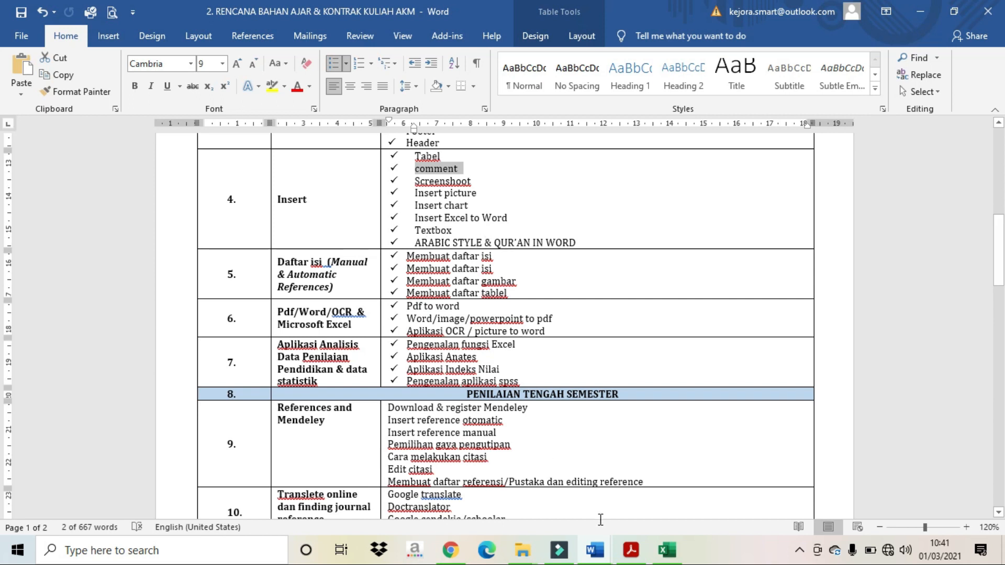
Step: Switch back to the Document2 window and place the cursor on the empty line under the hadith screenshot on page 2
{"action": "mouse_move", "coordinate": [595, 551]}
{"action": "left_click", "coordinate": [717, 482]}
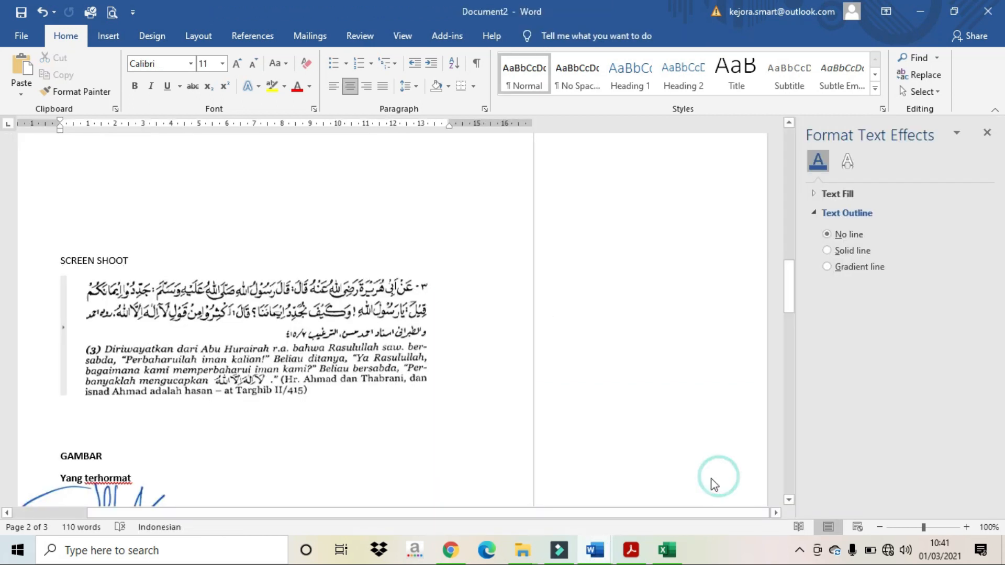
{"action": "scroll", "coordinate": [411, 283], "scroll_direction": "down", "scroll_amount": 5}
{"action": "scroll", "coordinate": [428, 275], "scroll_direction": "down", "scroll_amount": 3}
{"action": "scroll", "coordinate": [434, 274], "scroll_direction": "up", "scroll_amount": 3}
{"action": "left_click", "coordinate": [313, 267]}
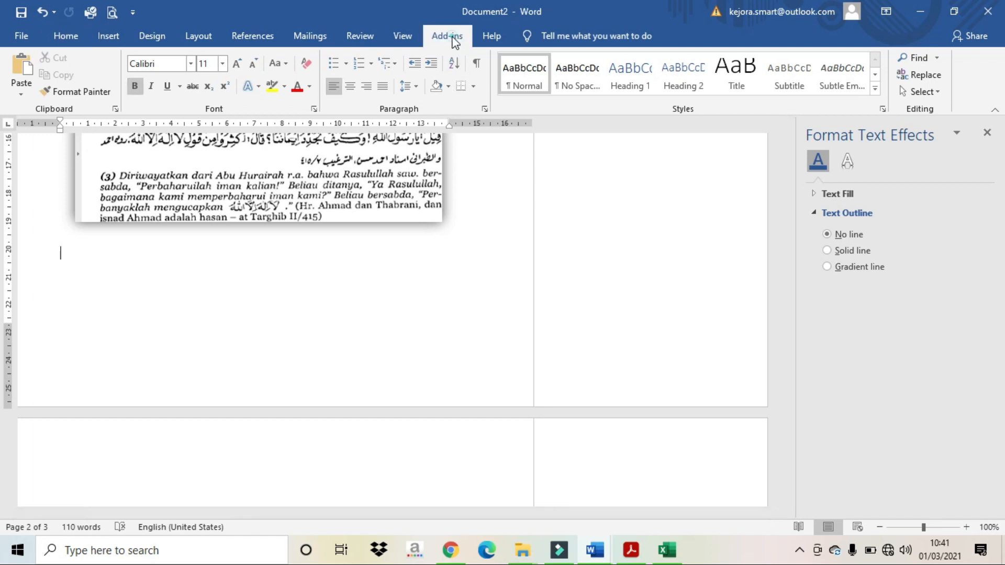
Step: In the Al-Quran add-in's insert dialog, choose Surah 14 Ibrahim, verses 21 to 23
{"action": "left_click", "coordinate": [448, 36]}
{"action": "left_click", "coordinate": [46, 52]}
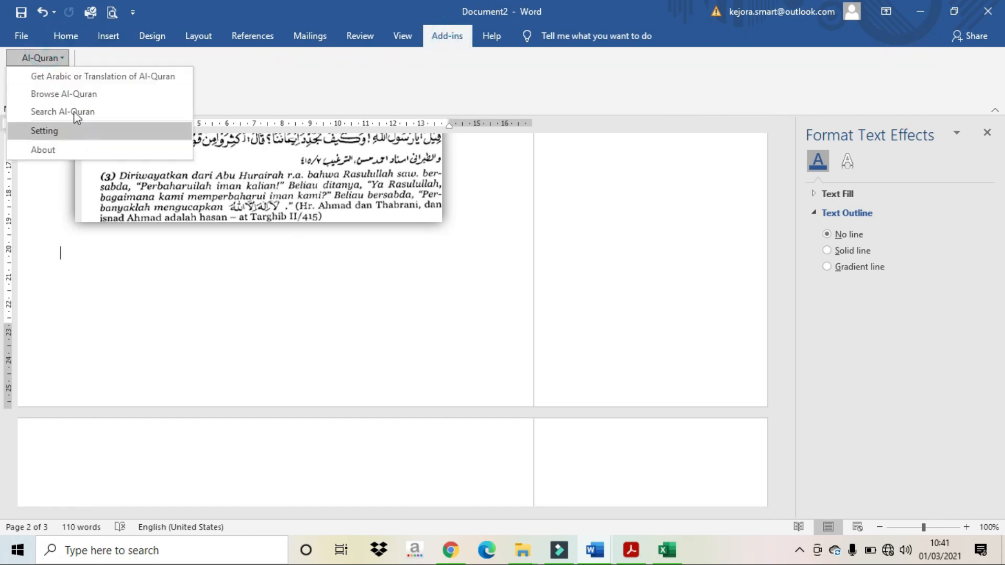
{"action": "left_click", "coordinate": [92, 77]}
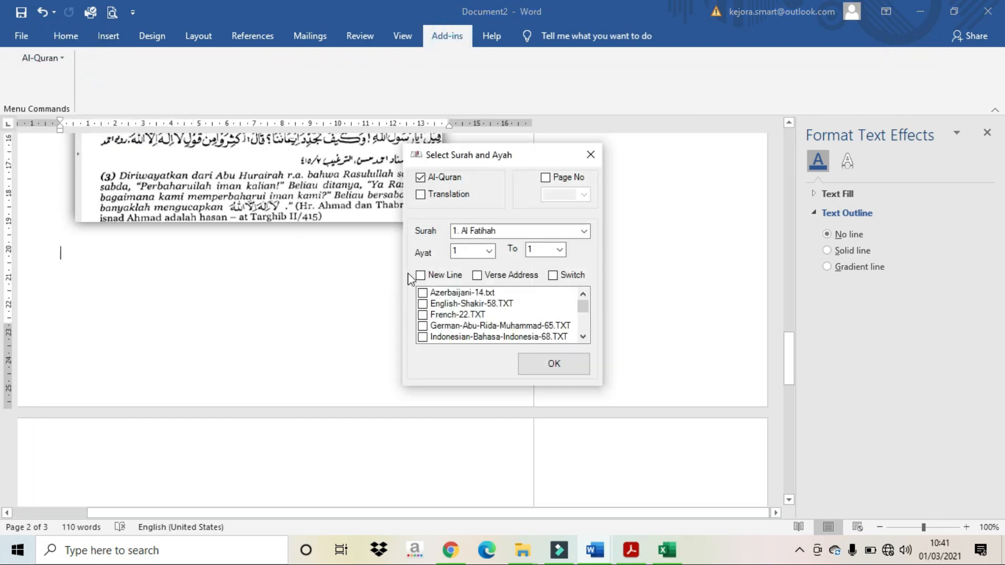
{"action": "left_click", "coordinate": [583, 231]}
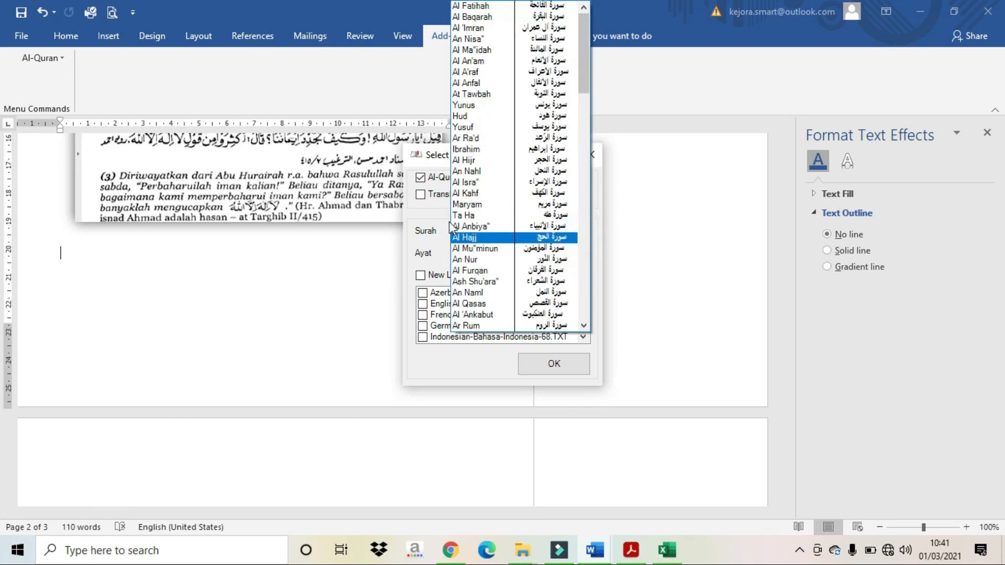
{"action": "left_click", "coordinate": [467, 153]}
{"action": "left_click", "coordinate": [489, 251]}
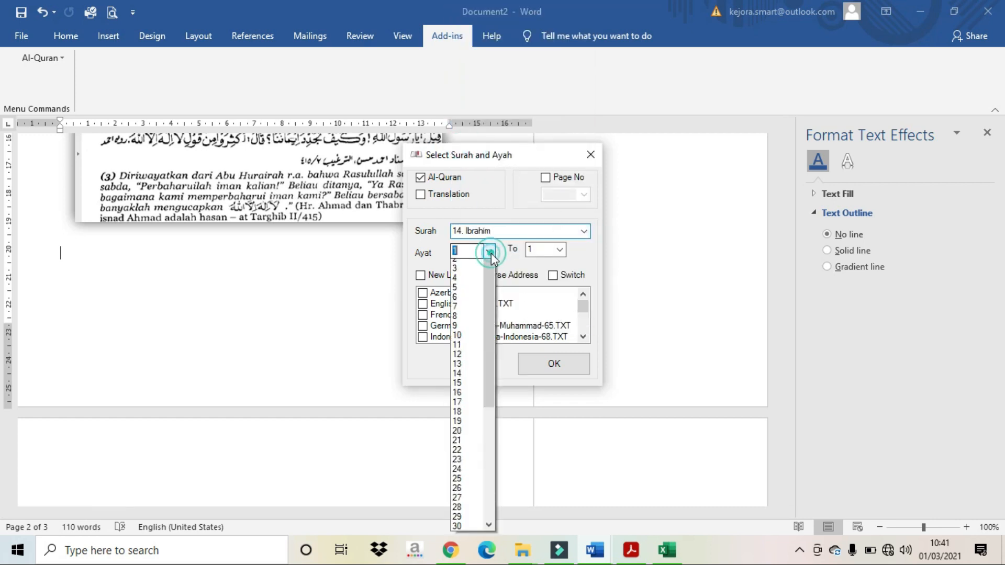
{"action": "left_click", "coordinate": [460, 459]}
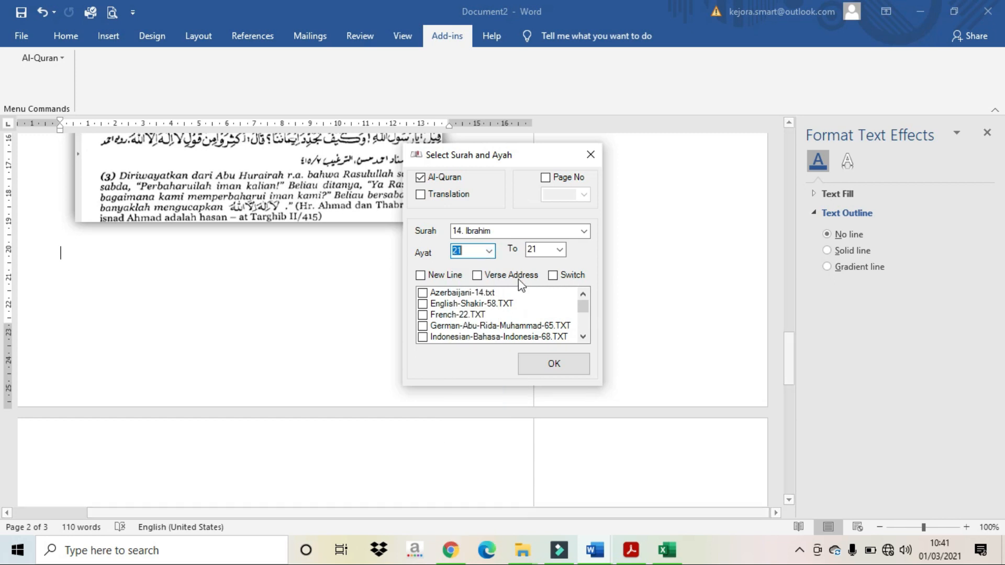
{"action": "left_click", "coordinate": [560, 251]}
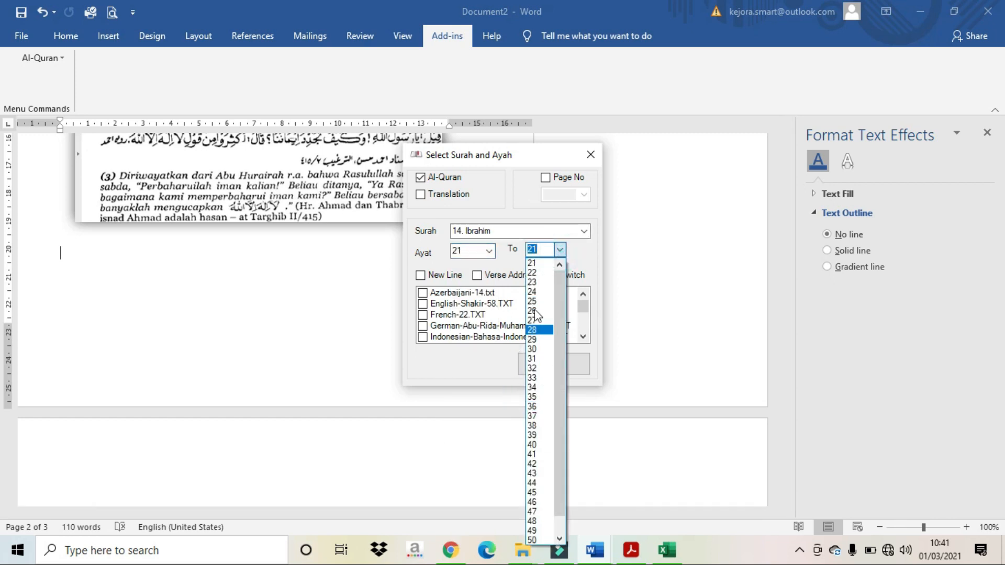
{"action": "left_click", "coordinate": [532, 282]}
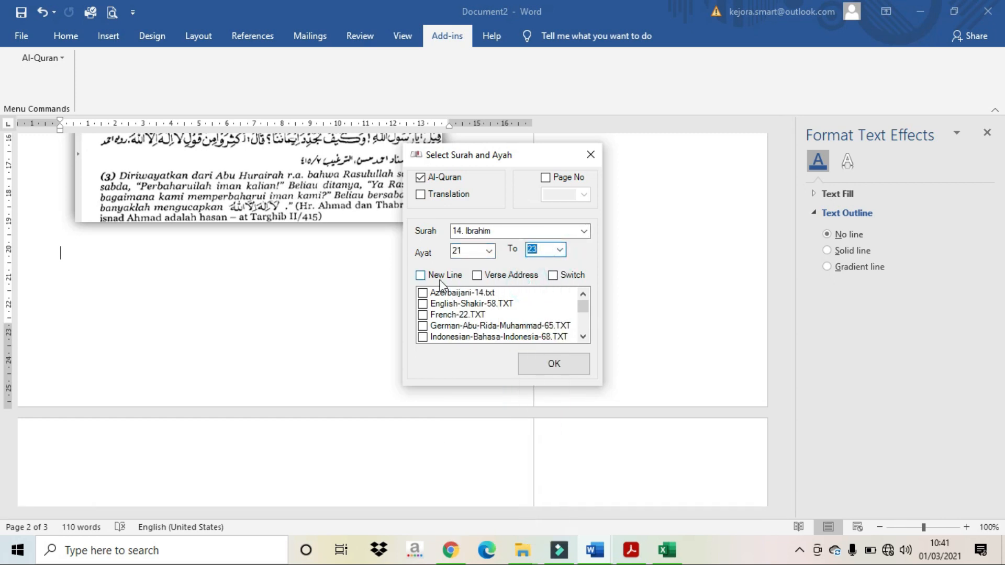
Step: Select only the Indonesian translation and insert the verses into the document
{"action": "left_click", "coordinate": [421, 195]}
{"action": "left_click", "coordinate": [434, 329]}
{"action": "left_click", "coordinate": [434, 330]}
{"action": "left_click", "coordinate": [436, 317]}
{"action": "left_click", "coordinate": [435, 318]}
{"action": "left_click", "coordinate": [441, 325]}
{"action": "left_click", "coordinate": [441, 325]}
{"action": "left_click", "coordinate": [437, 315]}
{"action": "left_click", "coordinate": [438, 315]}
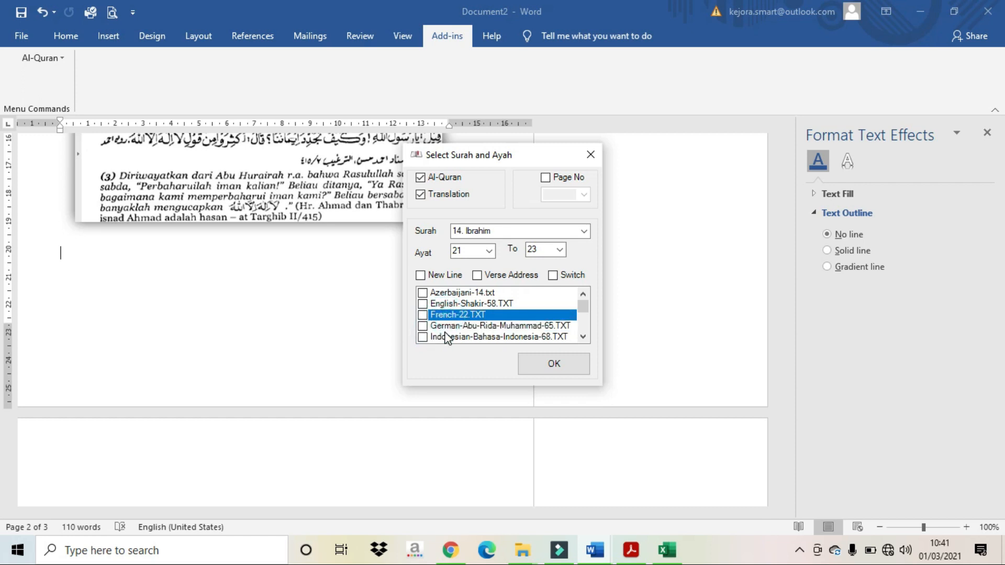
{"action": "left_click", "coordinate": [423, 338]}
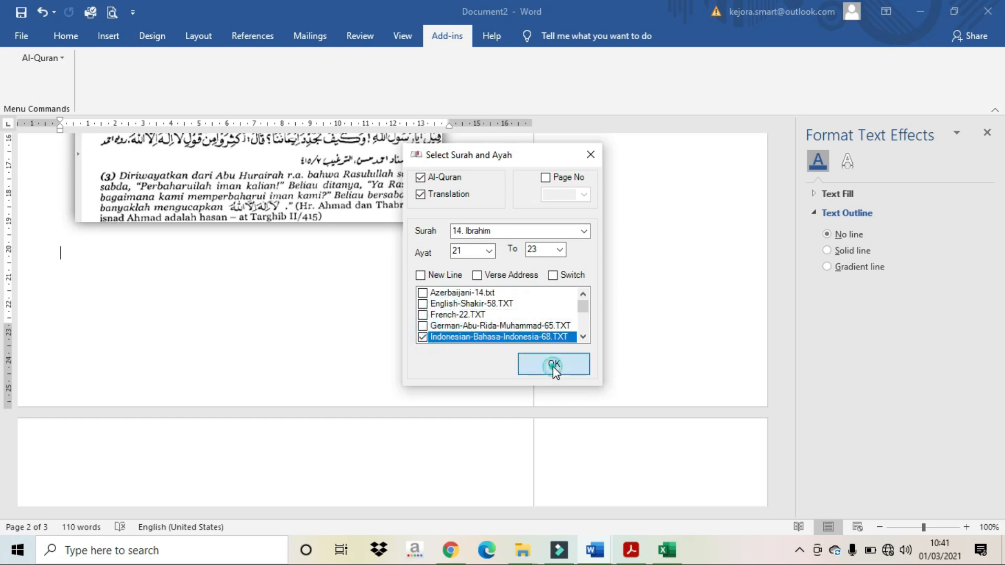
{"action": "left_click", "coordinate": [554, 365]}
Step: Add a line break after the hadith image so the Arabic verses move to the next page
{"action": "scroll", "coordinate": [491, 283], "scroll_direction": "up", "scroll_amount": 5}
{"action": "scroll", "coordinate": [499, 275], "scroll_direction": "down", "scroll_amount": 10}
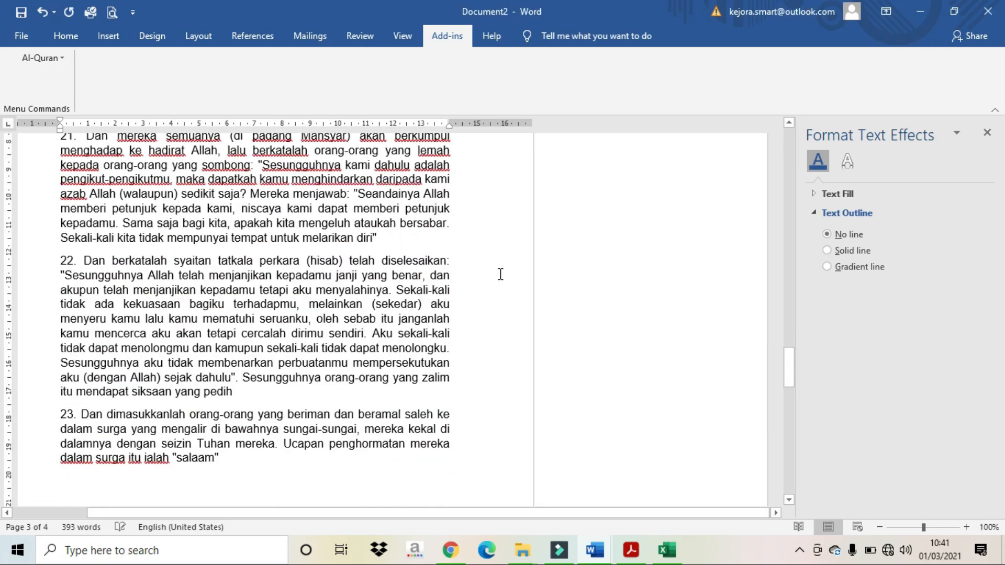
{"action": "scroll", "coordinate": [501, 275], "scroll_direction": "up", "scroll_amount": 10}
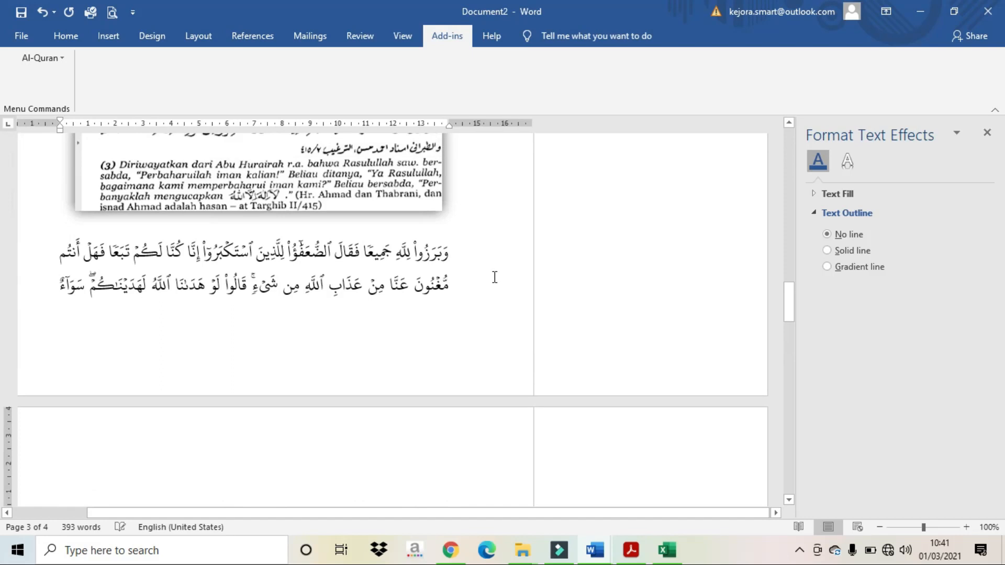
{"action": "scroll", "coordinate": [495, 277], "scroll_direction": "up", "scroll_amount": 2}
{"action": "left_click", "coordinate": [465, 300]}
{"action": "key", "text": "Return"}
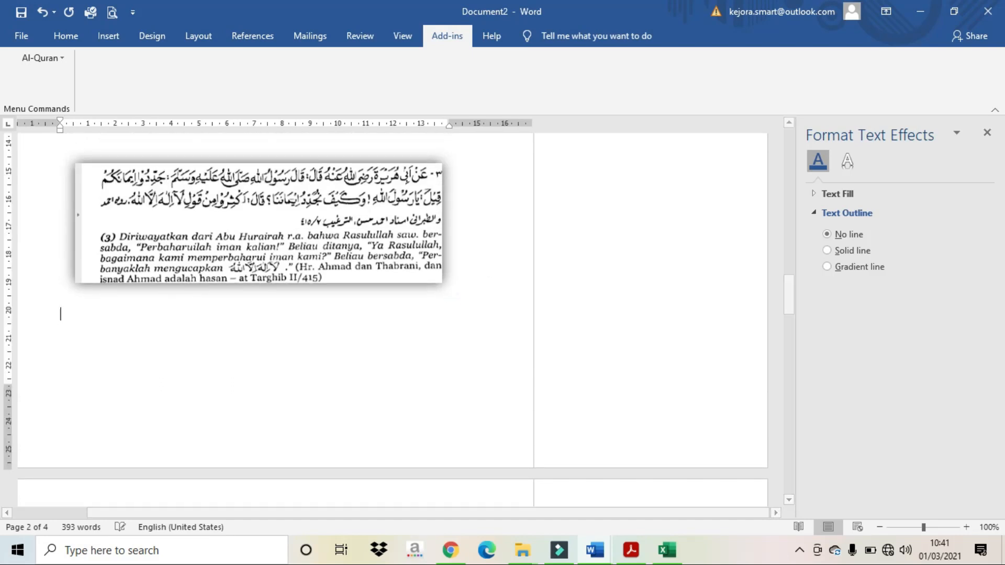
{"action": "right_click", "coordinate": [466, 300]}
{"action": "scroll", "coordinate": [398, 303], "scroll_direction": "down", "scroll_amount": 10}
{"action": "scroll", "coordinate": [372, 306], "scroll_direction": "up", "scroll_amount": 5}
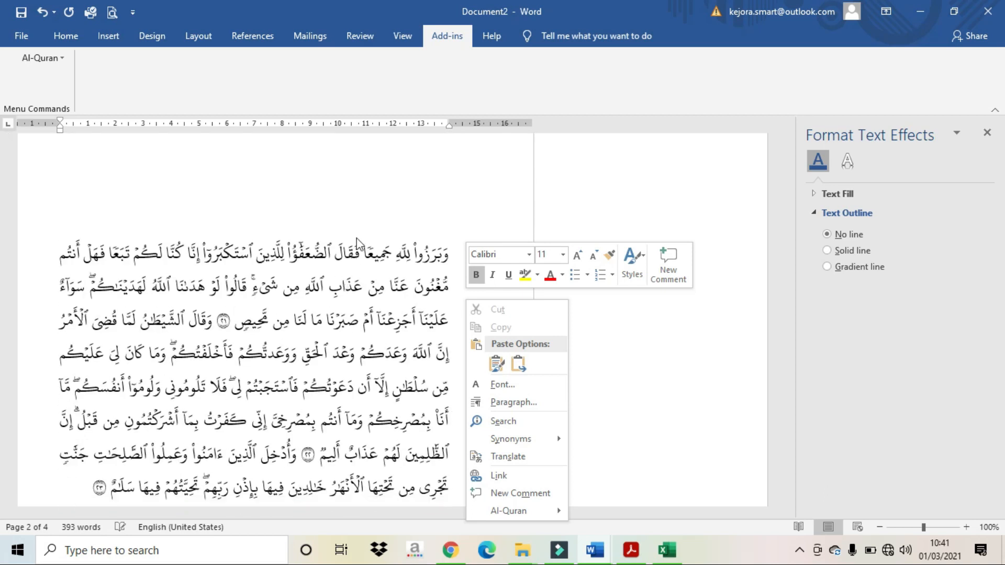
{"action": "left_click", "coordinate": [370, 208]}
Step: Scroll through the document and select the signature picture to check the layout
{"action": "left_click", "coordinate": [654, 444]}
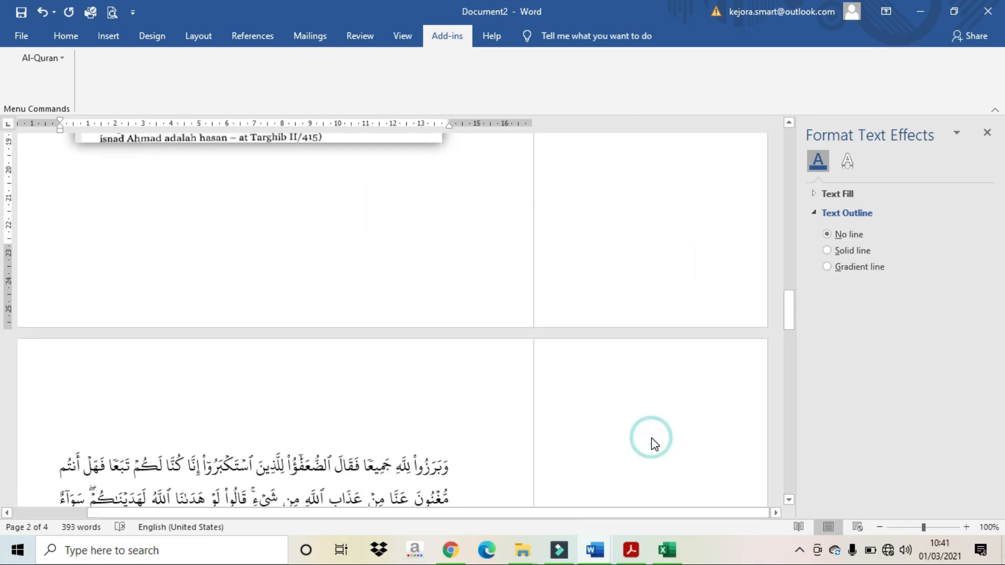
{"action": "scroll", "coordinate": [654, 444], "scroll_direction": "up", "scroll_amount": 6}
{"action": "scroll", "coordinate": [655, 444], "scroll_direction": "up", "scroll_amount": 20}
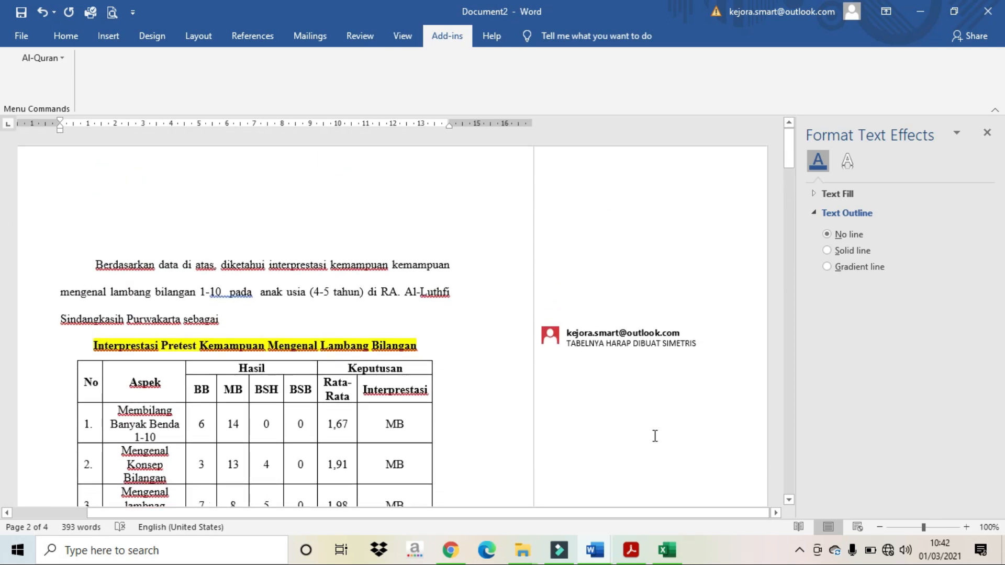
{"action": "scroll", "coordinate": [655, 436], "scroll_direction": "down", "scroll_amount": 2}
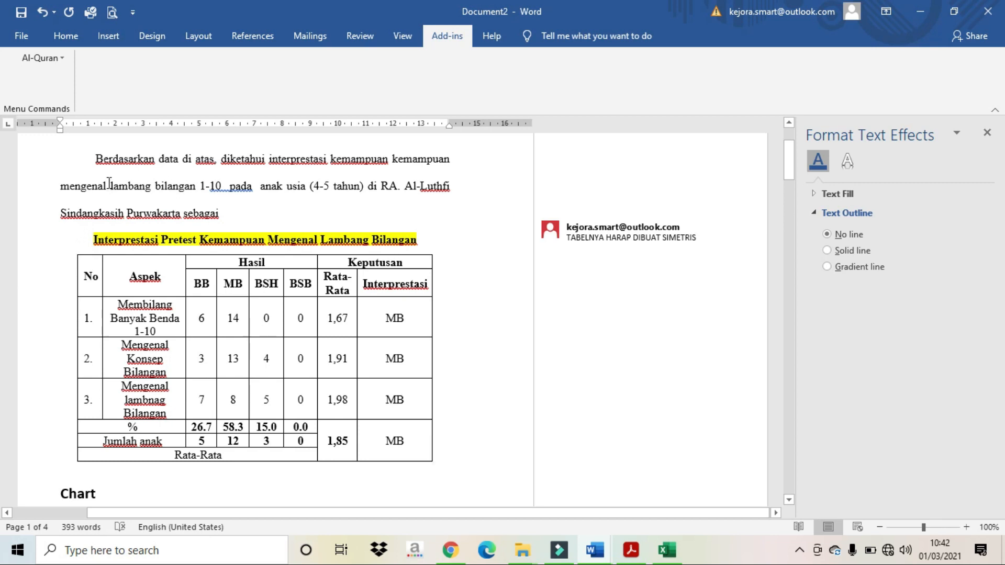
{"action": "scroll", "coordinate": [109, 183], "scroll_direction": "down", "scroll_amount": 8}
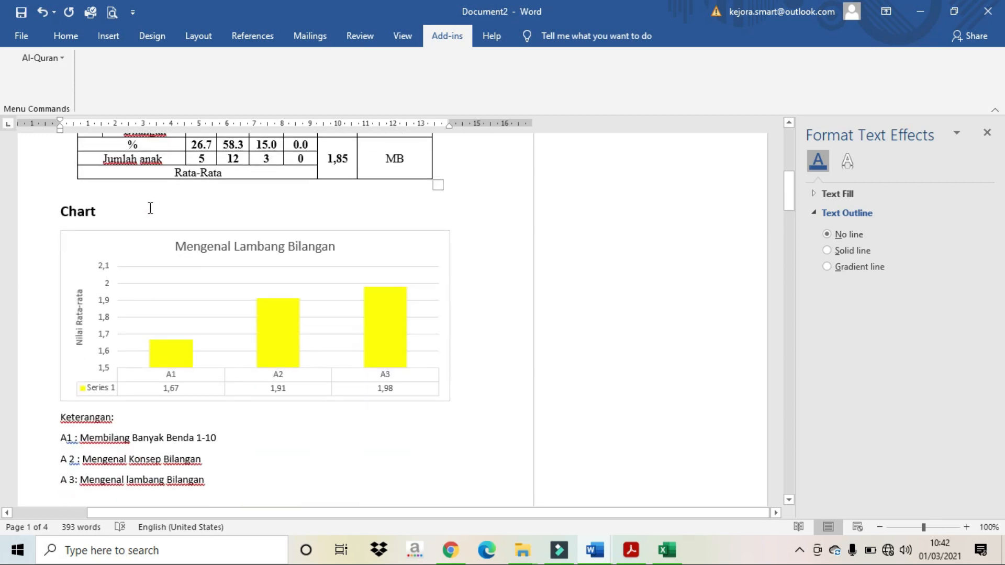
{"action": "scroll", "coordinate": [154, 212], "scroll_direction": "down", "scroll_amount": 10}
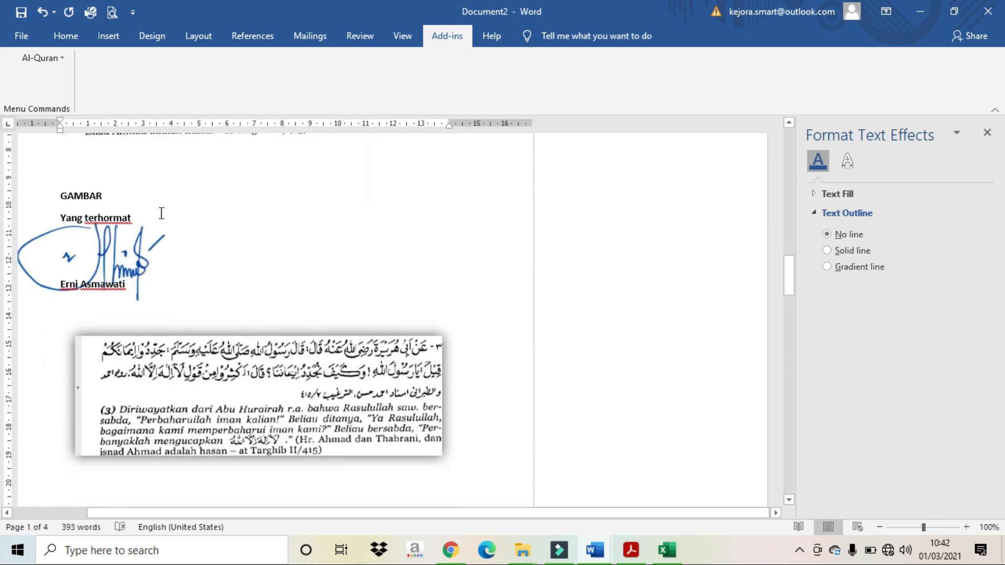
{"action": "scroll", "coordinate": [163, 213], "scroll_direction": "down", "scroll_amount": 1}
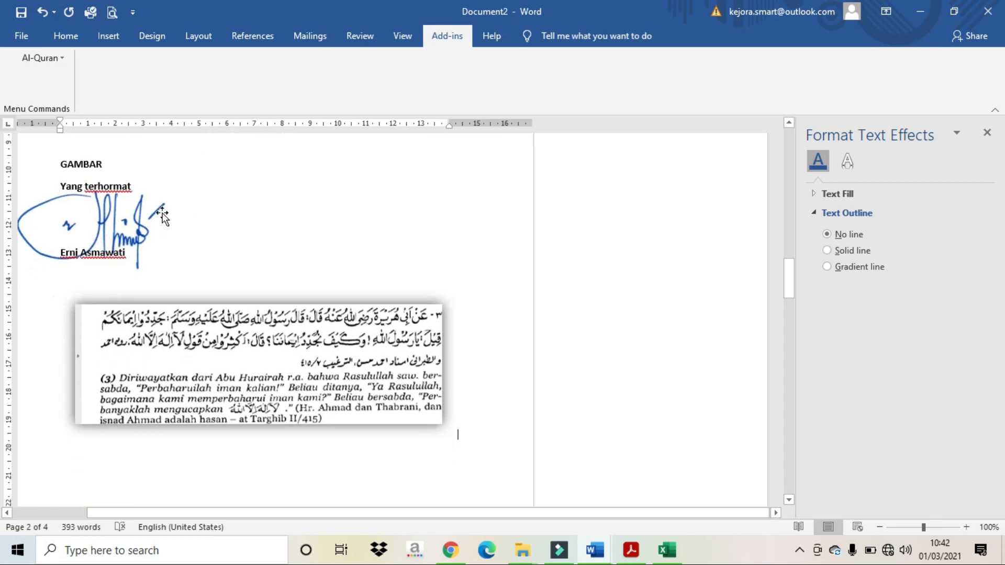
{"action": "left_click", "coordinate": [141, 216]}
{"action": "scroll", "coordinate": [141, 218], "scroll_direction": "down", "scroll_amount": 15}
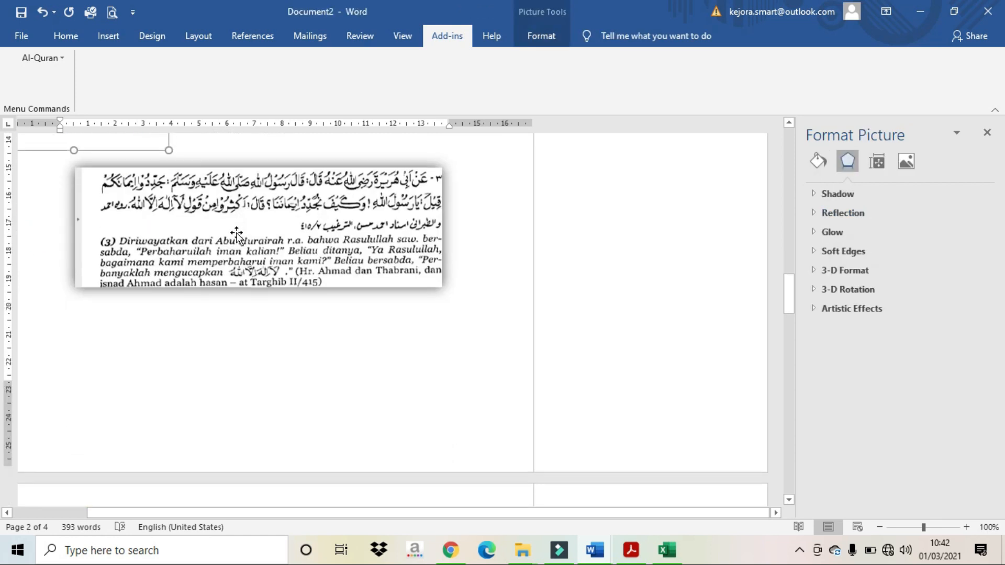
{"action": "scroll", "coordinate": [237, 246], "scroll_direction": "down", "scroll_amount": 4}
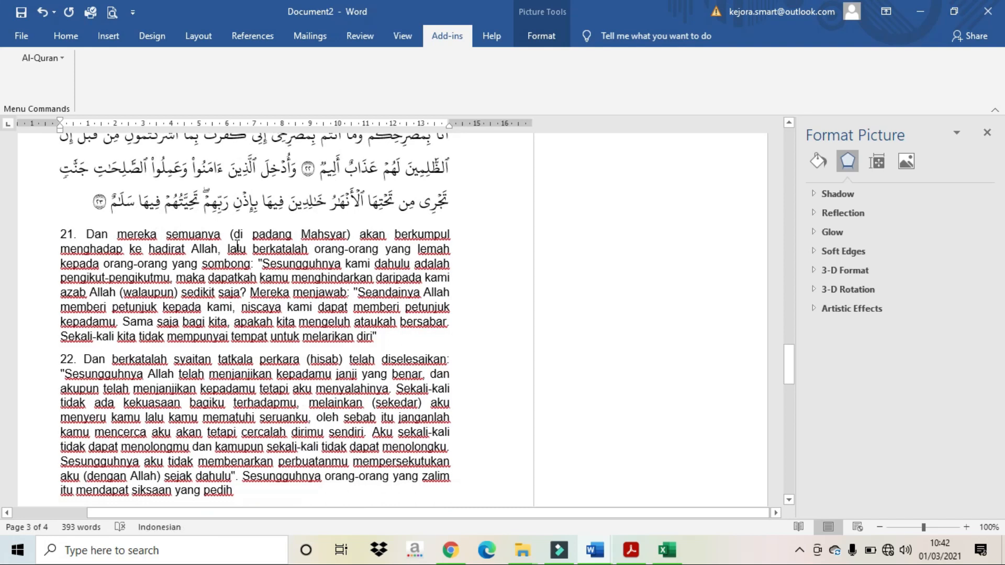
{"action": "scroll", "coordinate": [248, 245], "scroll_direction": "up", "scroll_amount": 20}
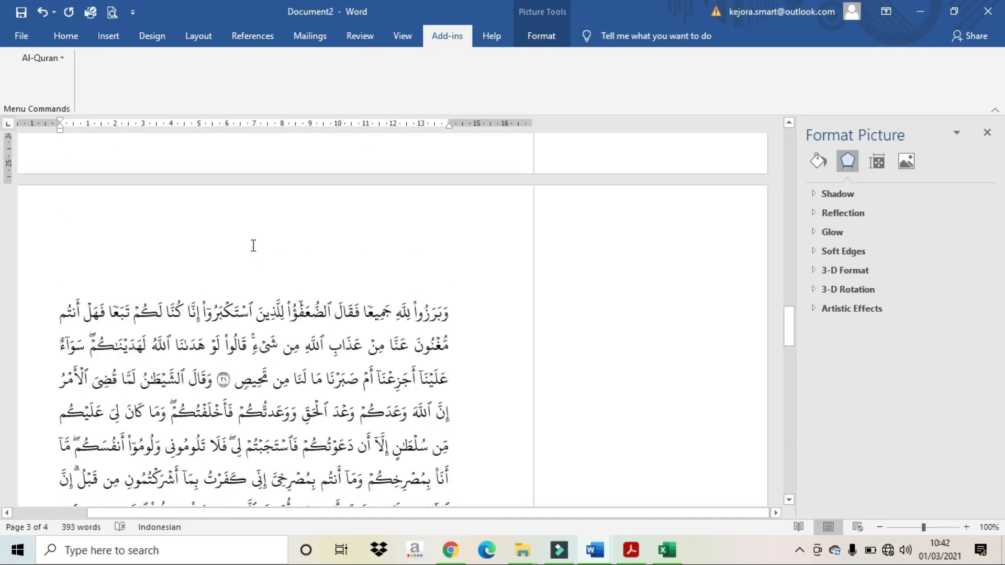
{"action": "scroll", "coordinate": [254, 244], "scroll_direction": "up", "scroll_amount": 20}
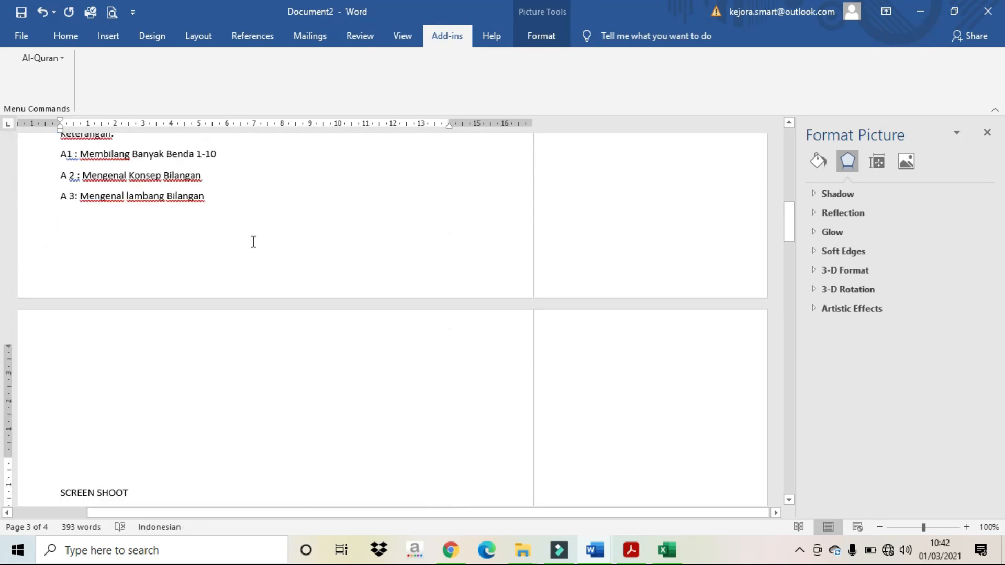
{"action": "scroll", "coordinate": [254, 241], "scroll_direction": "up", "scroll_amount": 3}
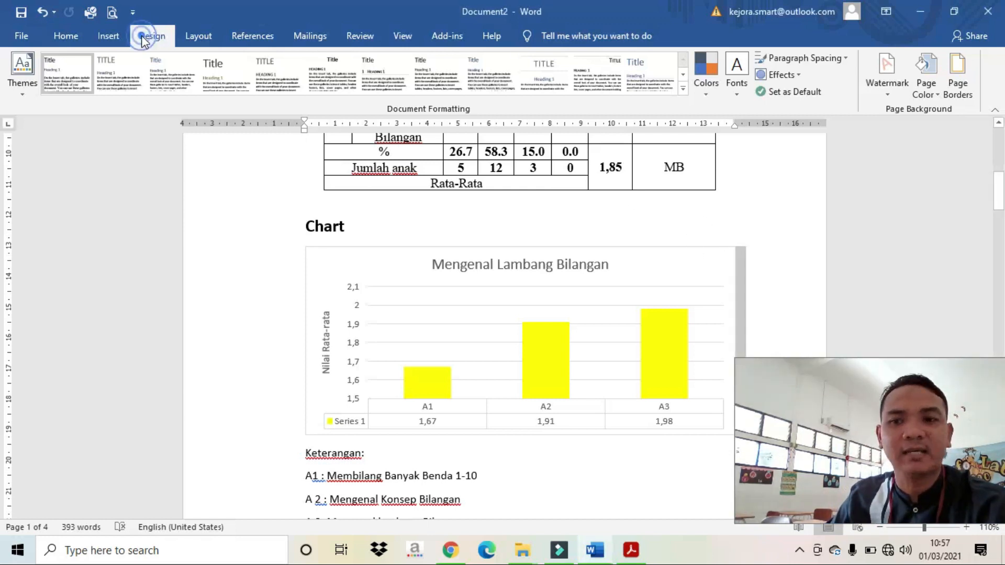
Step: Start a custom text watermark and type the author's name in capital letters
{"action": "left_click", "coordinate": [888, 77]}
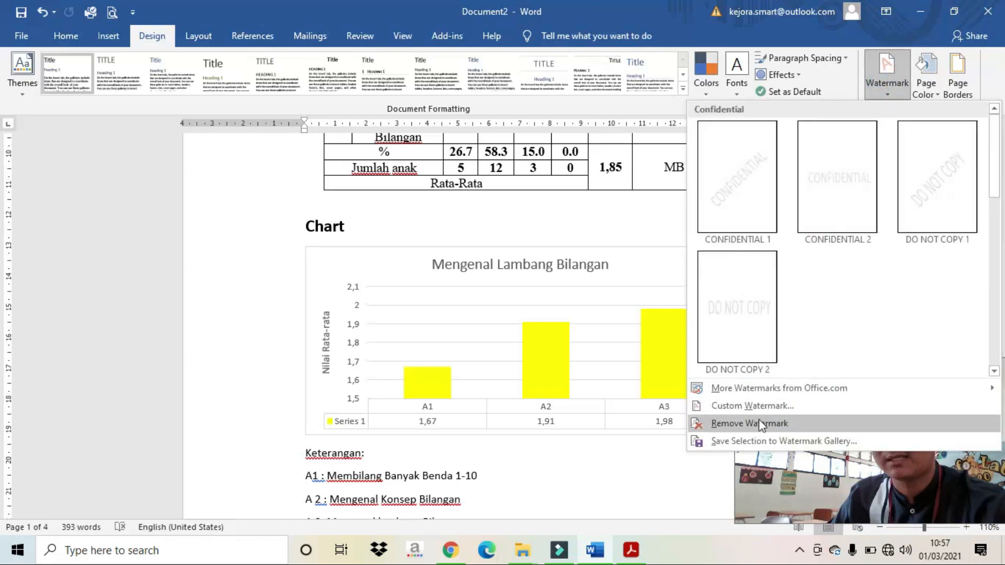
{"action": "left_click", "coordinate": [752, 407]}
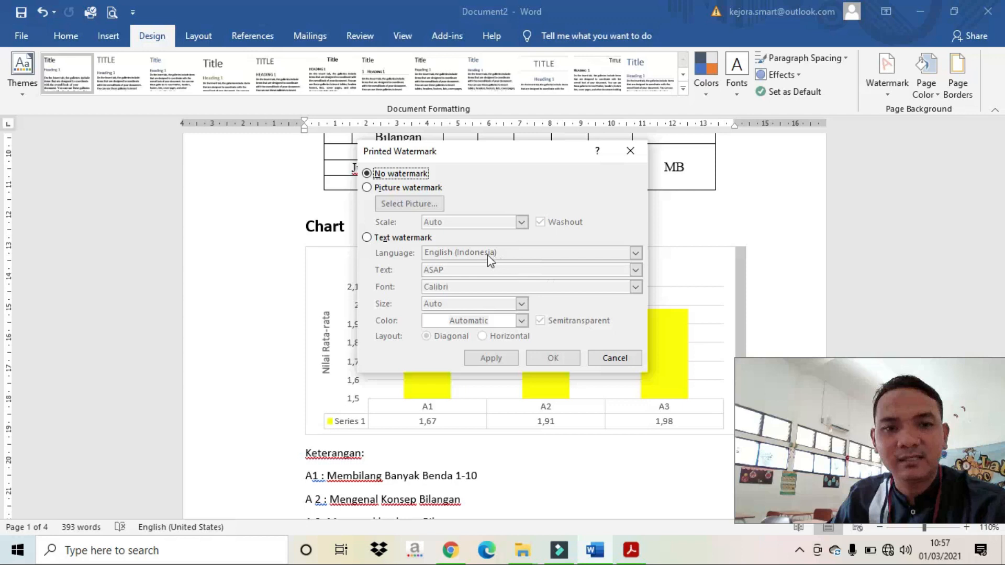
{"action": "left_click", "coordinate": [411, 239]}
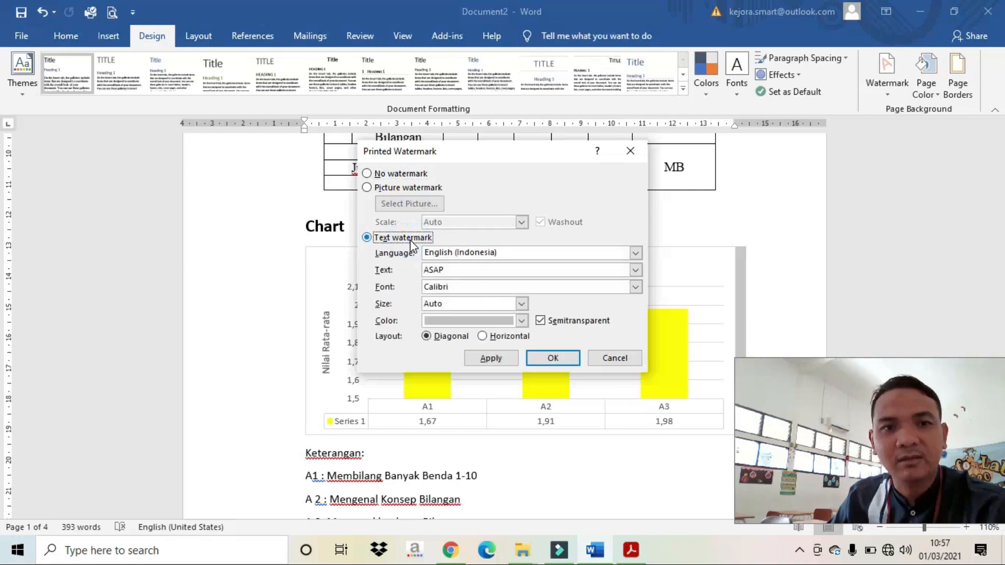
{"action": "double_click", "coordinate": [465, 274]}
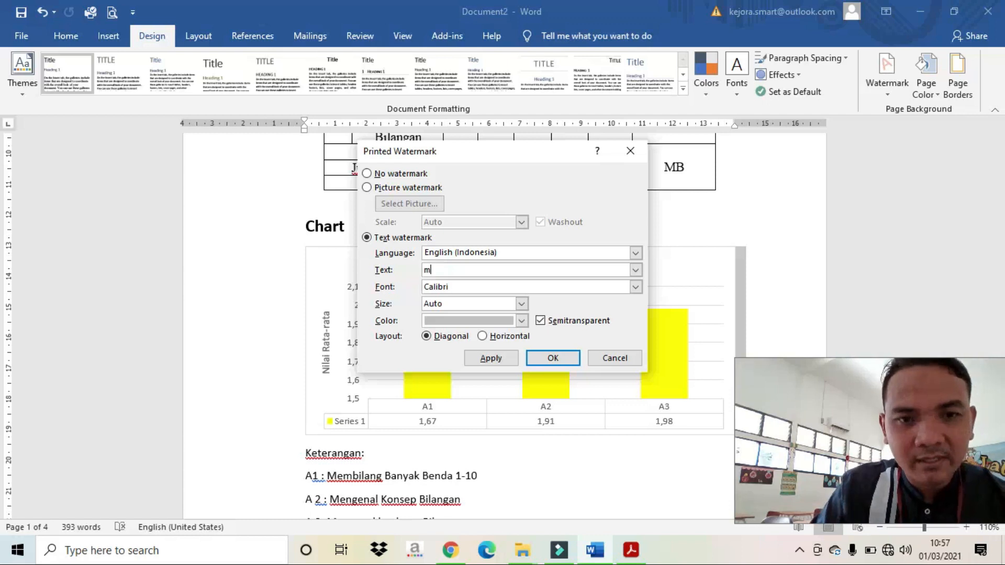
{"action": "type", "text": "m"}
{"action": "key", "text": "BackSpace"}
{"action": "key", "text": "Caps_Lock"}
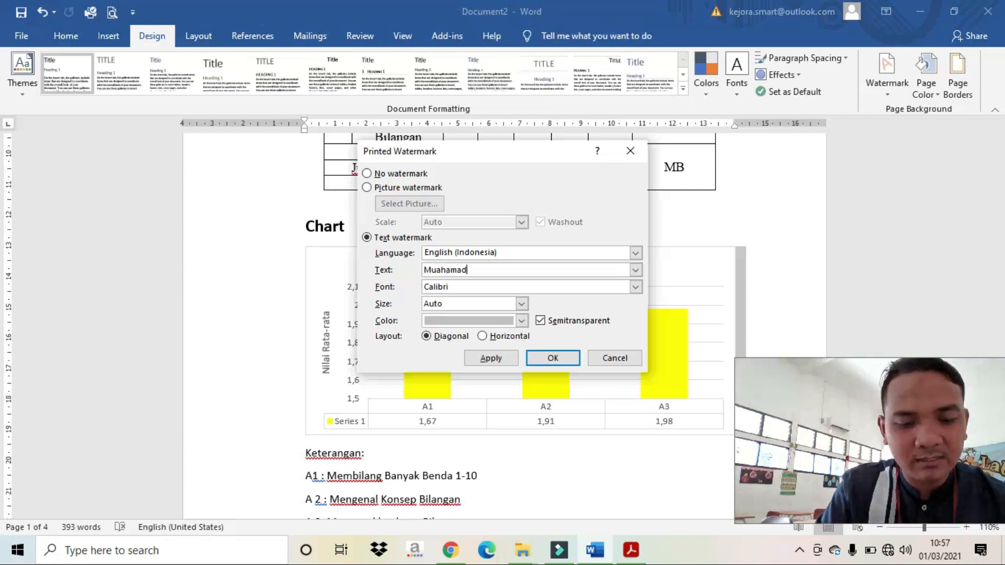
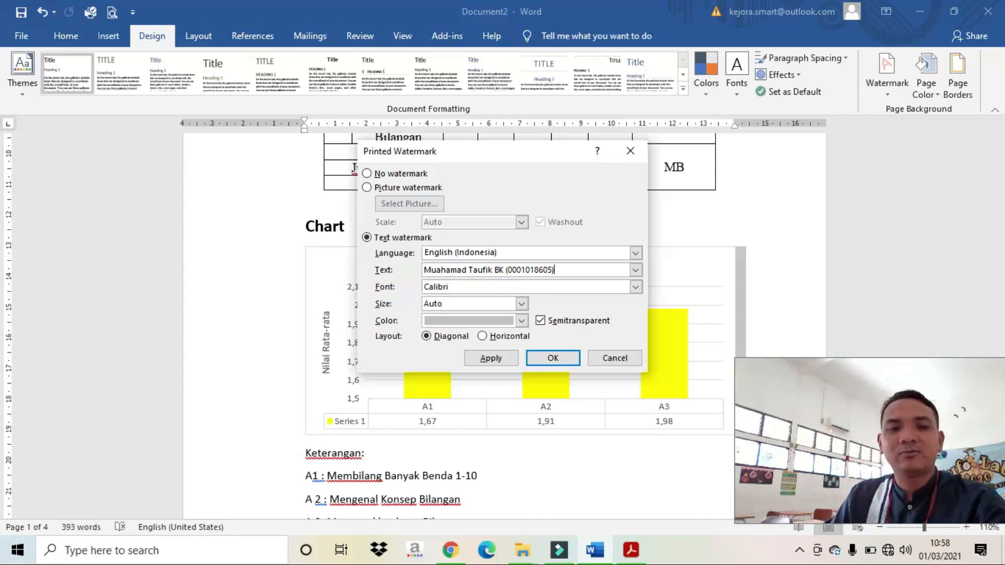
Step: Fix the typo in the name, set the watermark colour to dark blue, and apply it
{"action": "left_click", "coordinate": [443, 269]}
{"action": "key", "text": "BackSpace"}
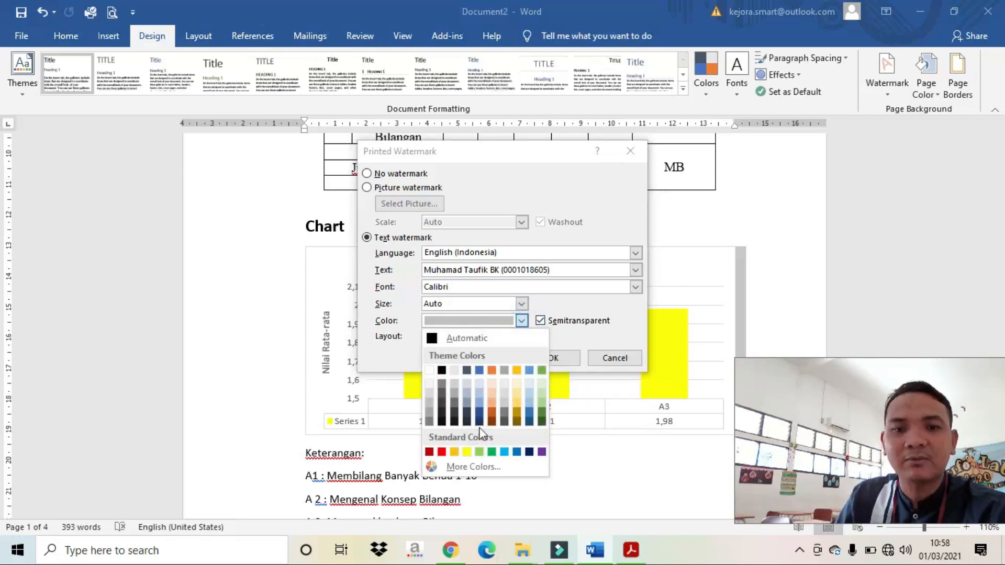
{"action": "left_click", "coordinate": [530, 452]}
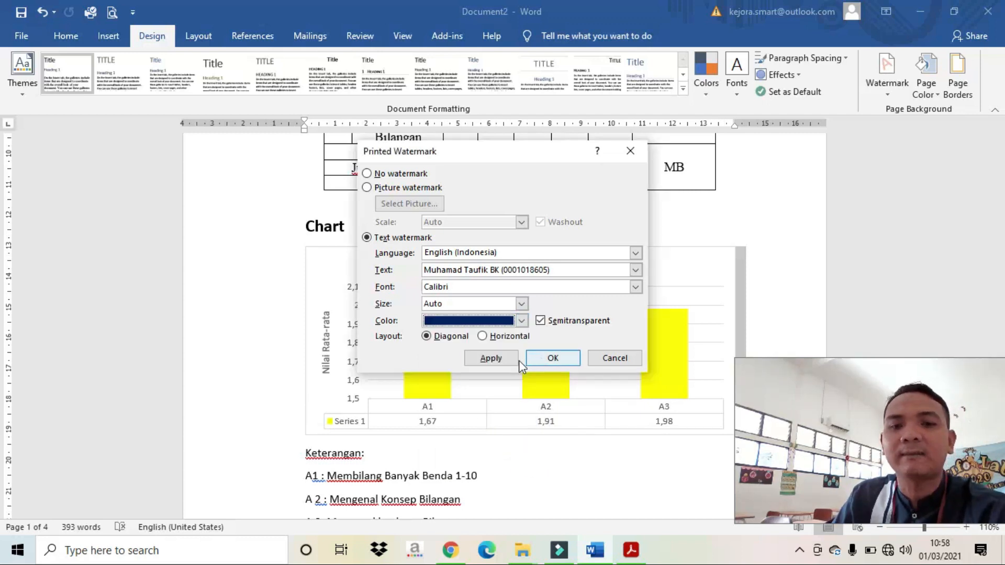
{"action": "left_click", "coordinate": [502, 360]}
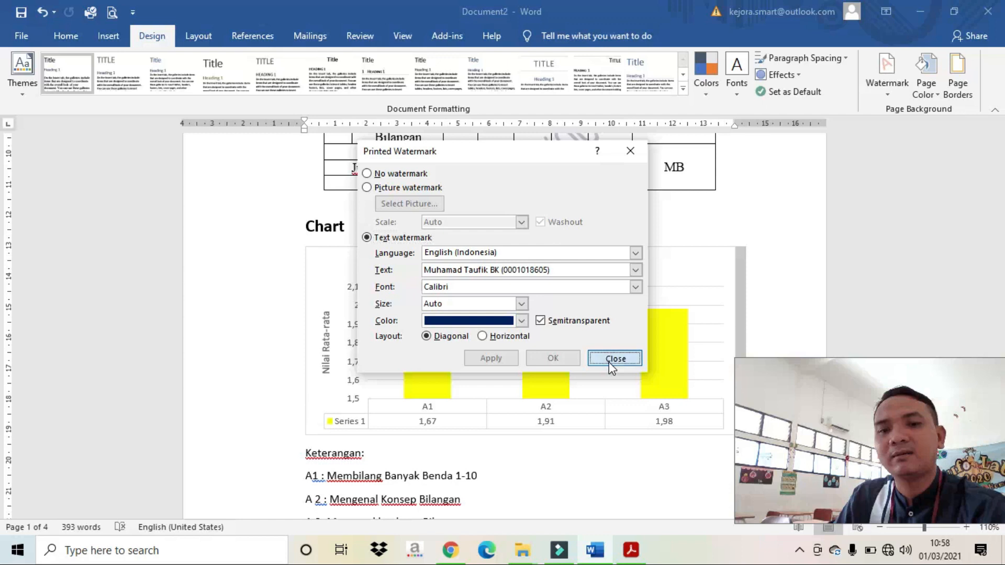
{"action": "left_click", "coordinate": [613, 359]}
{"action": "scroll", "coordinate": [550, 283], "scroll_direction": "down", "scroll_amount": 5}
{"action": "scroll", "coordinate": [554, 283], "scroll_direction": "down", "scroll_amount": 8}
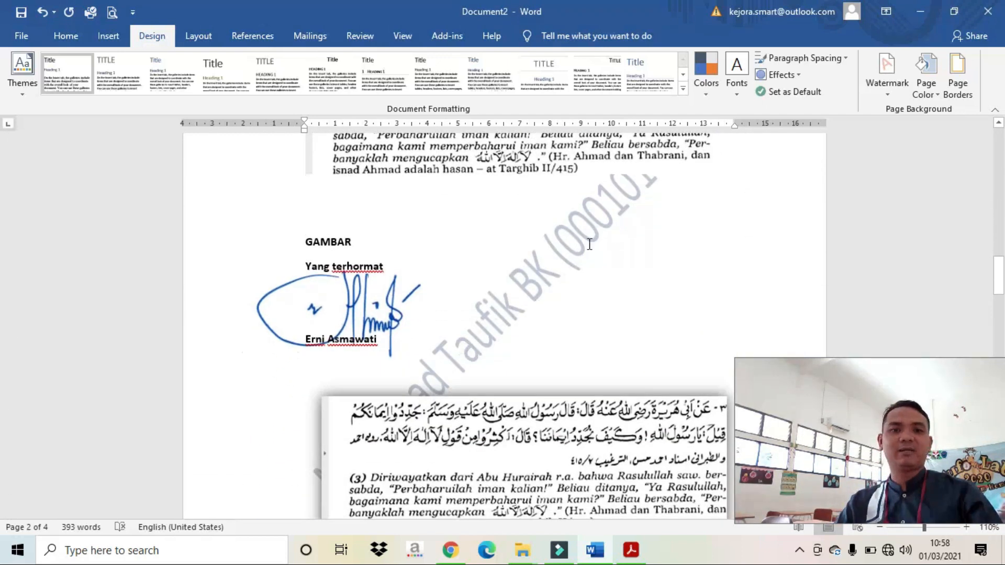
{"action": "scroll", "coordinate": [589, 244], "scroll_direction": "down", "scroll_amount": 7}
{"action": "scroll", "coordinate": [629, 261], "scroll_direction": "up", "scroll_amount": 9}
{"action": "scroll", "coordinate": [623, 270], "scroll_direction": "up", "scroll_amount": 15}
{"action": "scroll", "coordinate": [704, 223], "scroll_direction": "up", "scroll_amount": 6}
{"action": "scroll", "coordinate": [707, 222], "scroll_direction": "down", "scroll_amount": 6}
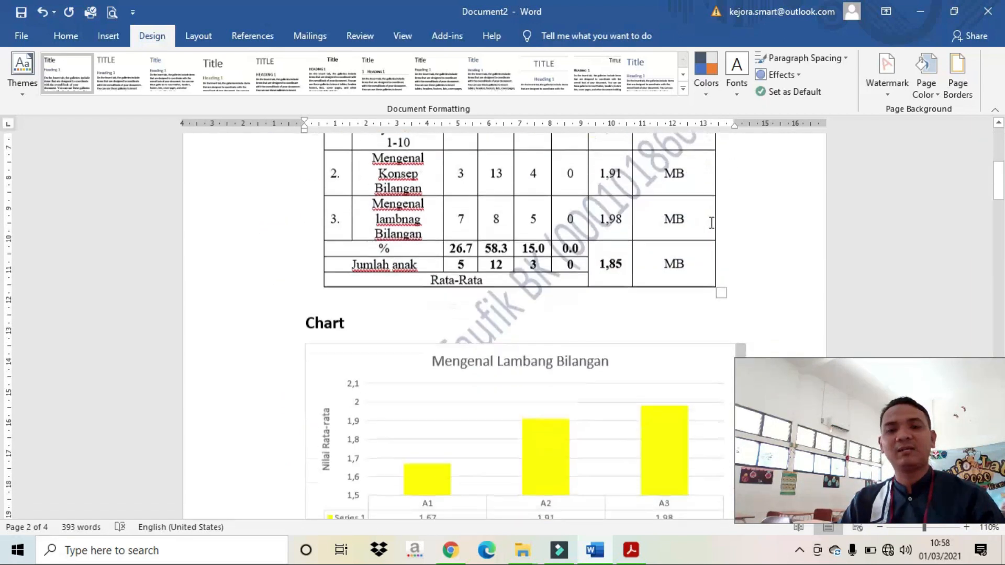
{"action": "scroll", "coordinate": [712, 223], "scroll_direction": "down", "scroll_amount": 1}
{"action": "left_click", "coordinate": [768, 217]}
{"action": "scroll", "coordinate": [768, 220], "scroll_direction": "down", "scroll_amount": 3}
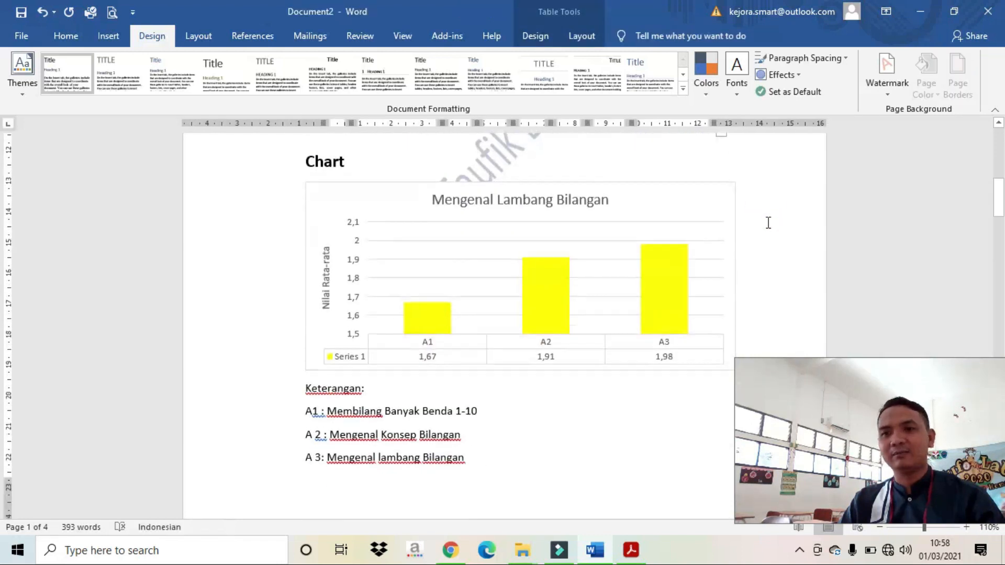